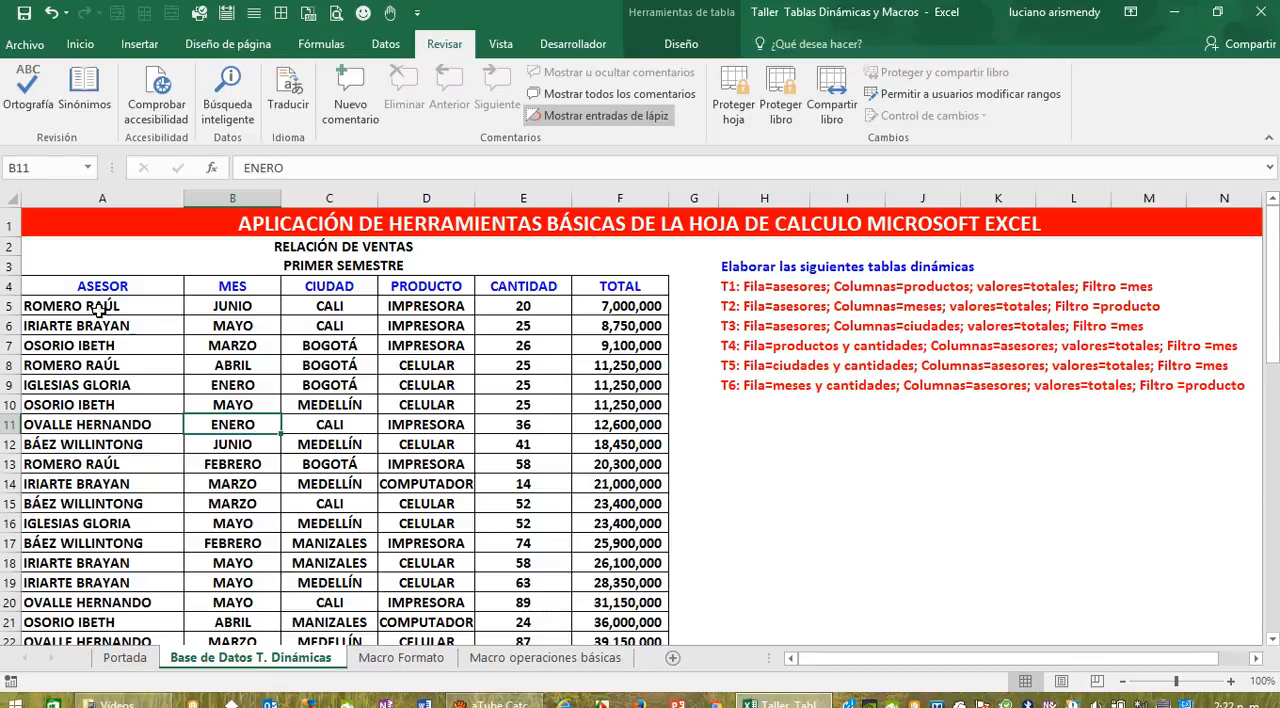
# Step: Create a pivot table on a new worksheet from the whole sales table, A4:F25, including its headers
pyautogui.moveTo(100, 287); pyautogui.dragTo(592, 614)
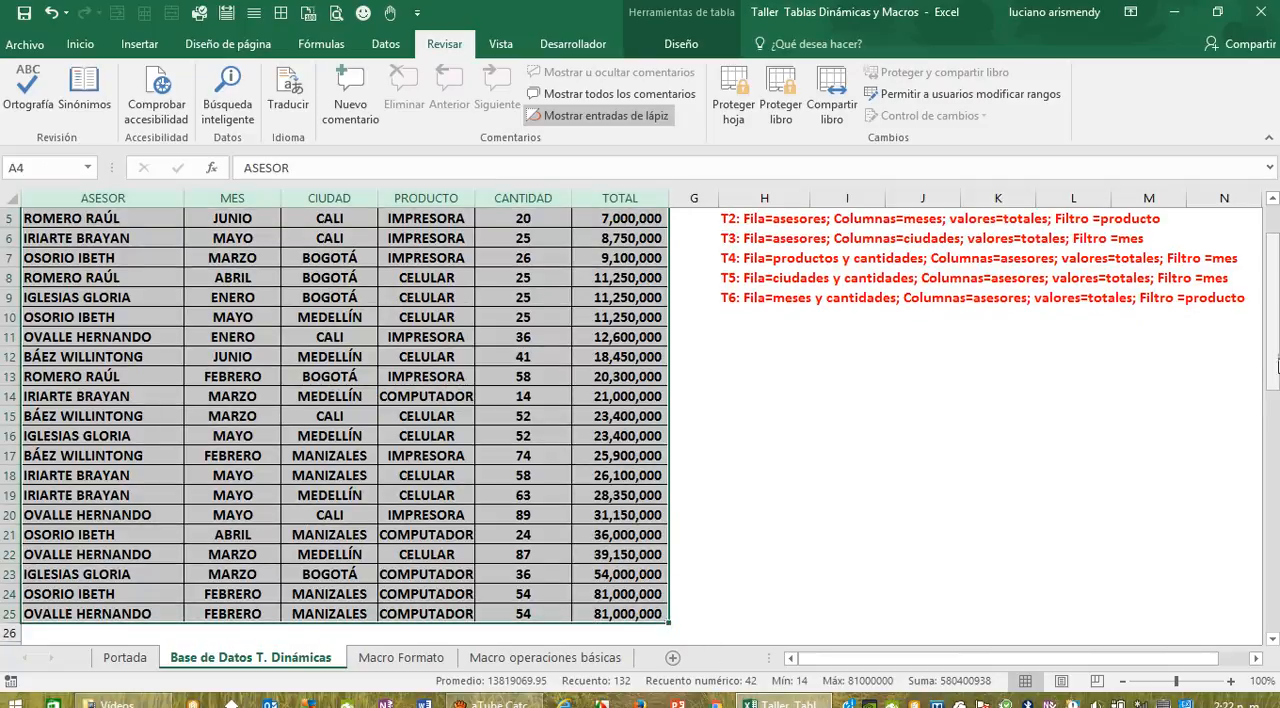
pyautogui.scroll(2, 1276, 365)
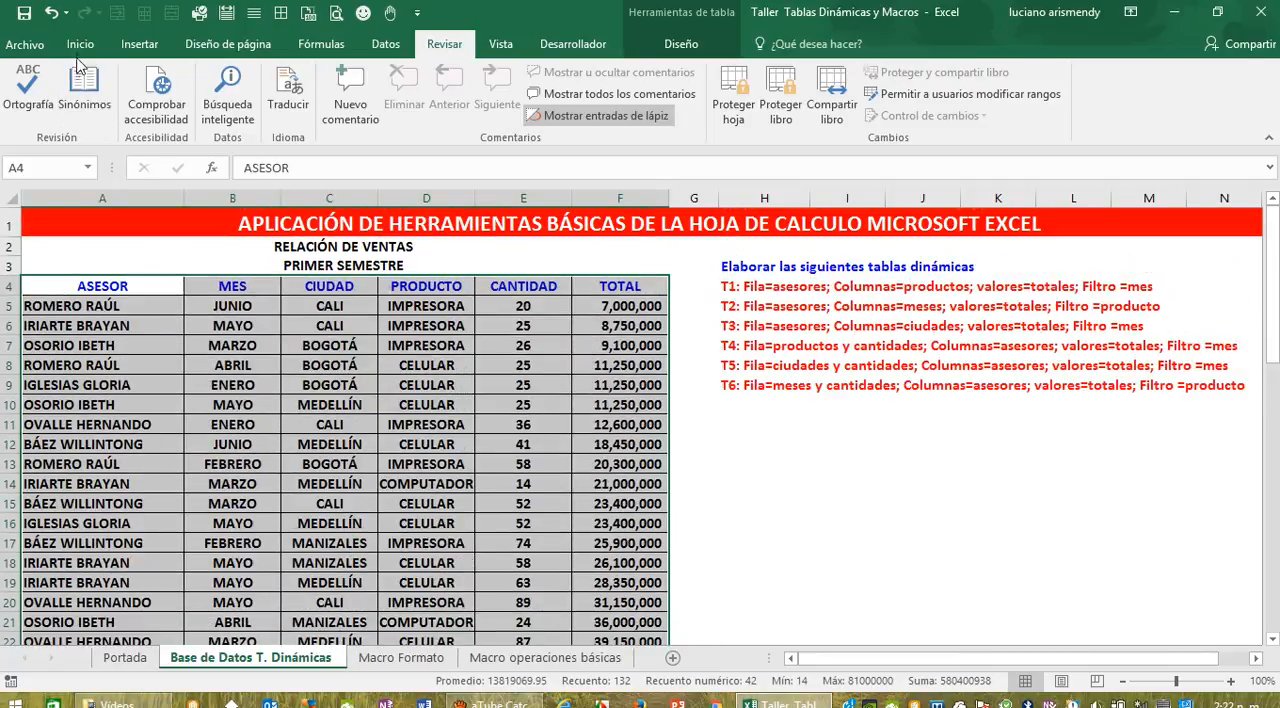
pyautogui.click(135, 46)
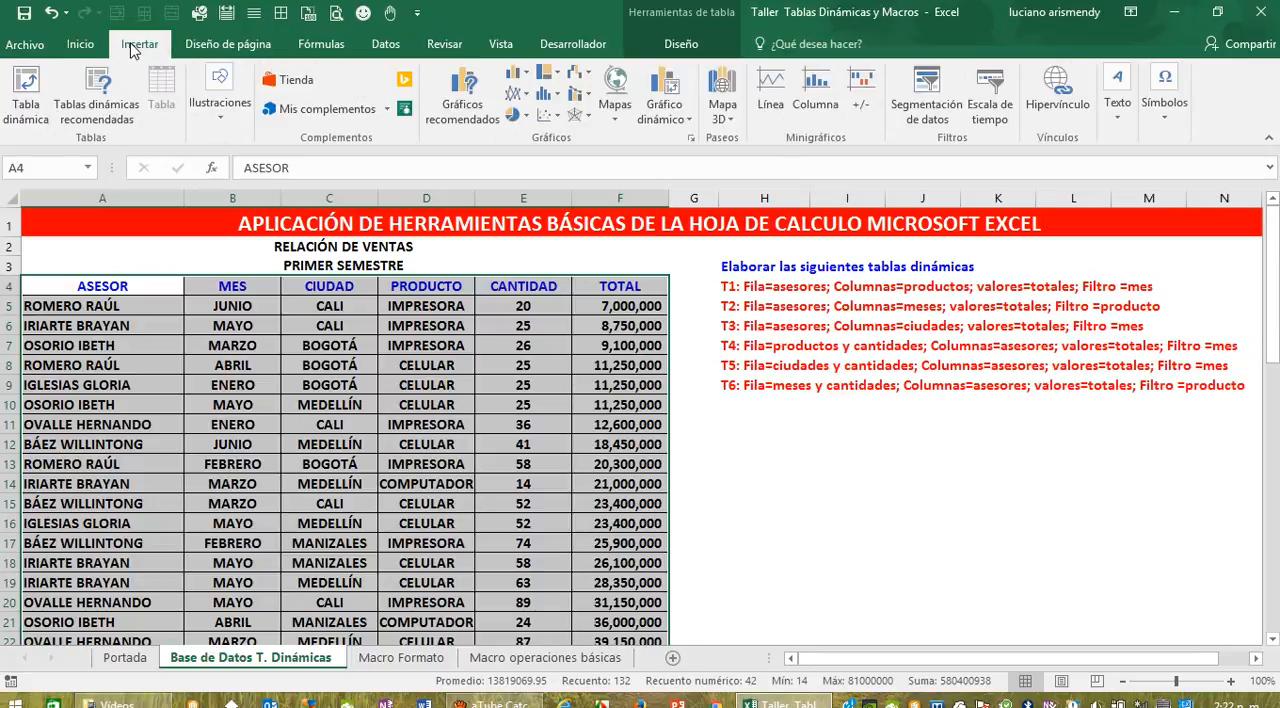
pyautogui.click(32, 86)
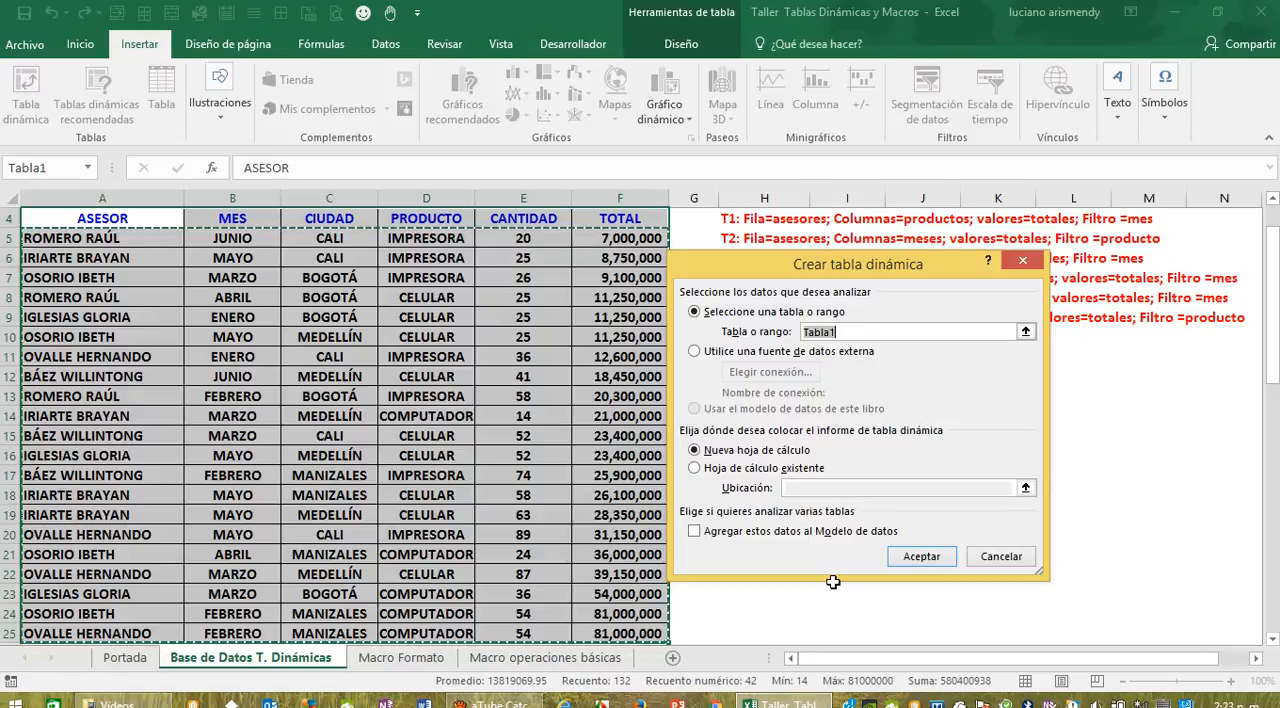
pyautogui.click(924, 557)
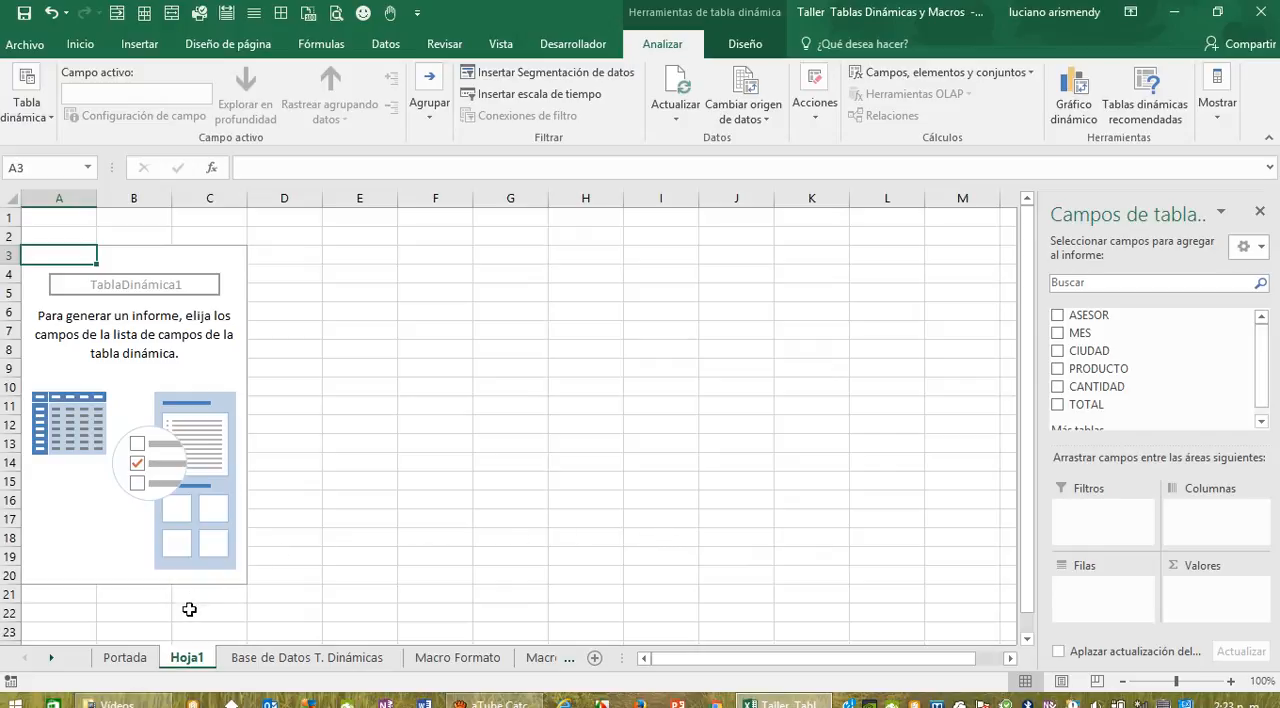
# Step: Check the T1 instructions on the Base de Datos T. Dinámicas sheet and add the ASESOR field to the pivot table's rows
pyautogui.click(257, 657)
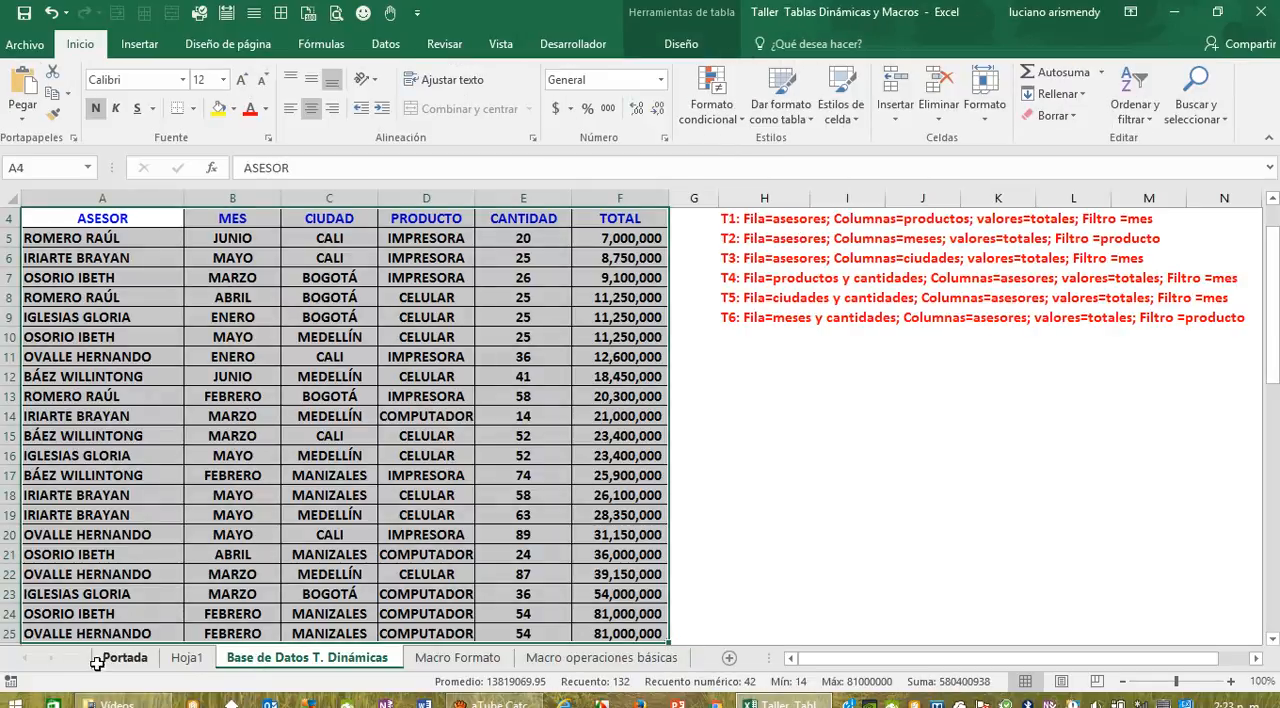
pyautogui.click(180, 660)
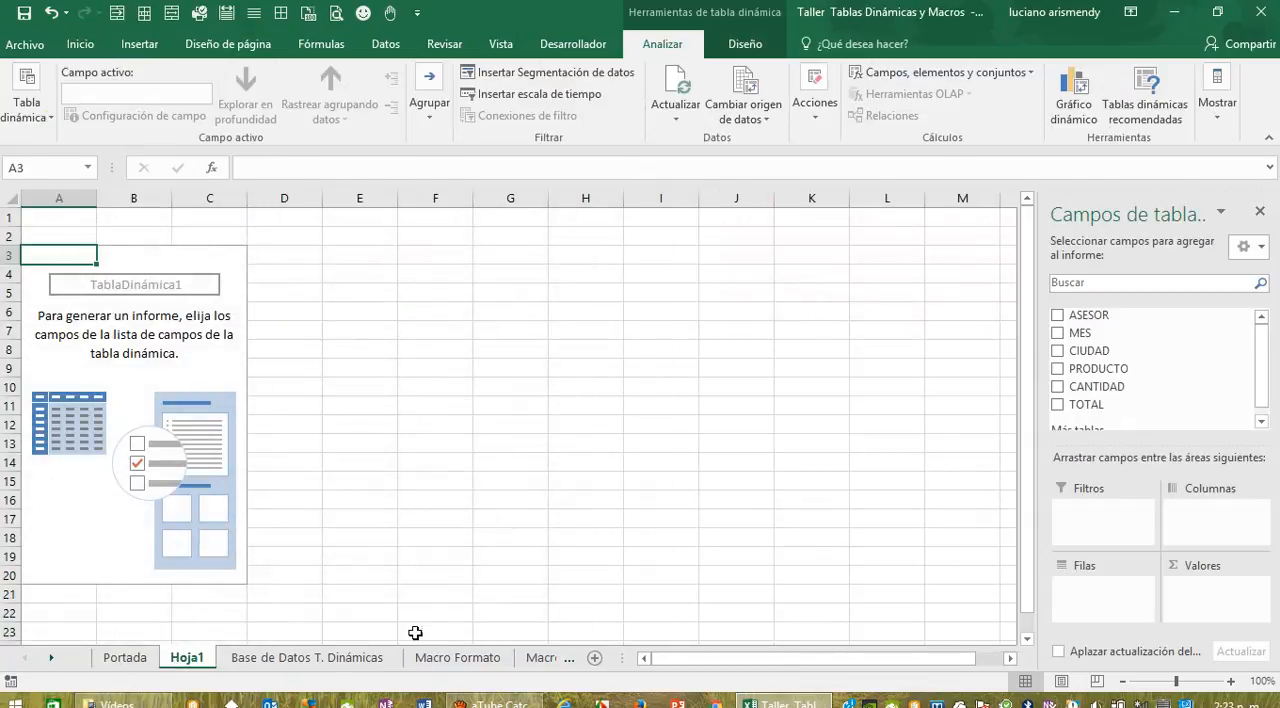
pyautogui.moveTo(1260, 362)
pyautogui.mouseDown()
pyautogui.moveTo(1255, 379)
pyautogui.moveTo(1255, 342)
pyautogui.mouseUp()
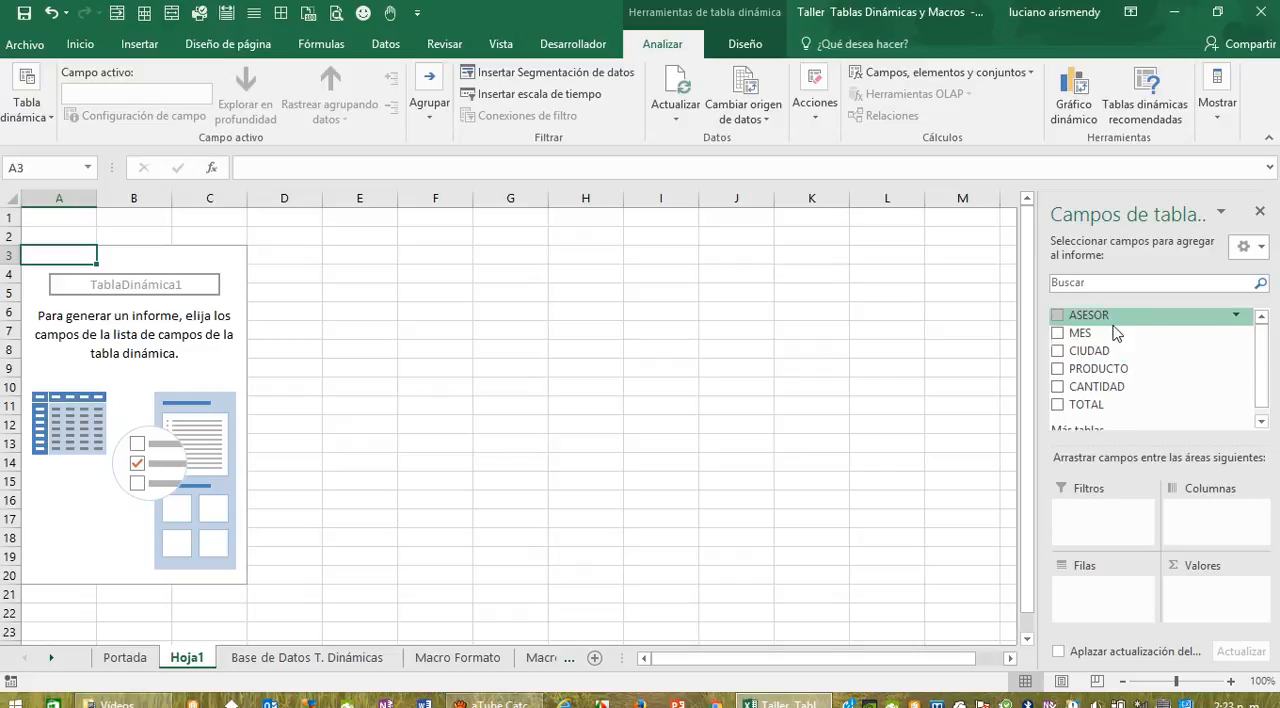
pyautogui.moveTo(1100, 318); pyautogui.dragTo(1103, 604)
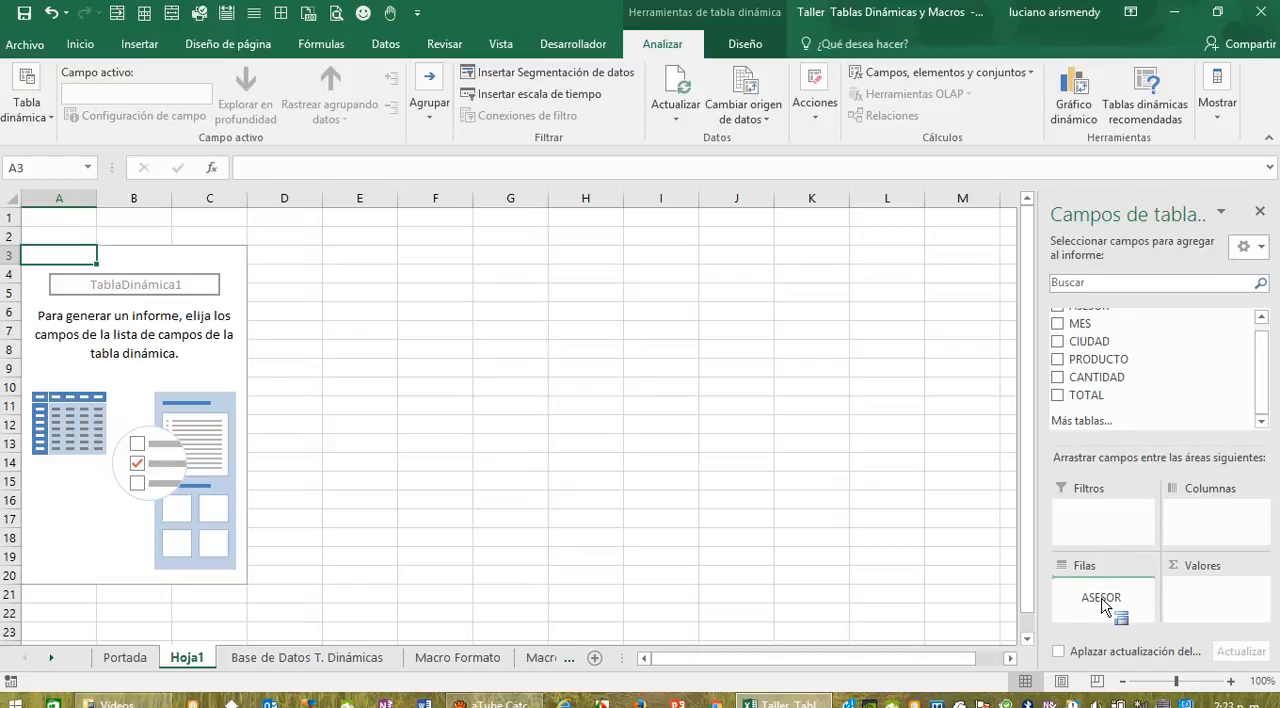
pyautogui.moveTo(1103, 604); pyautogui.dragTo(1102, 600)
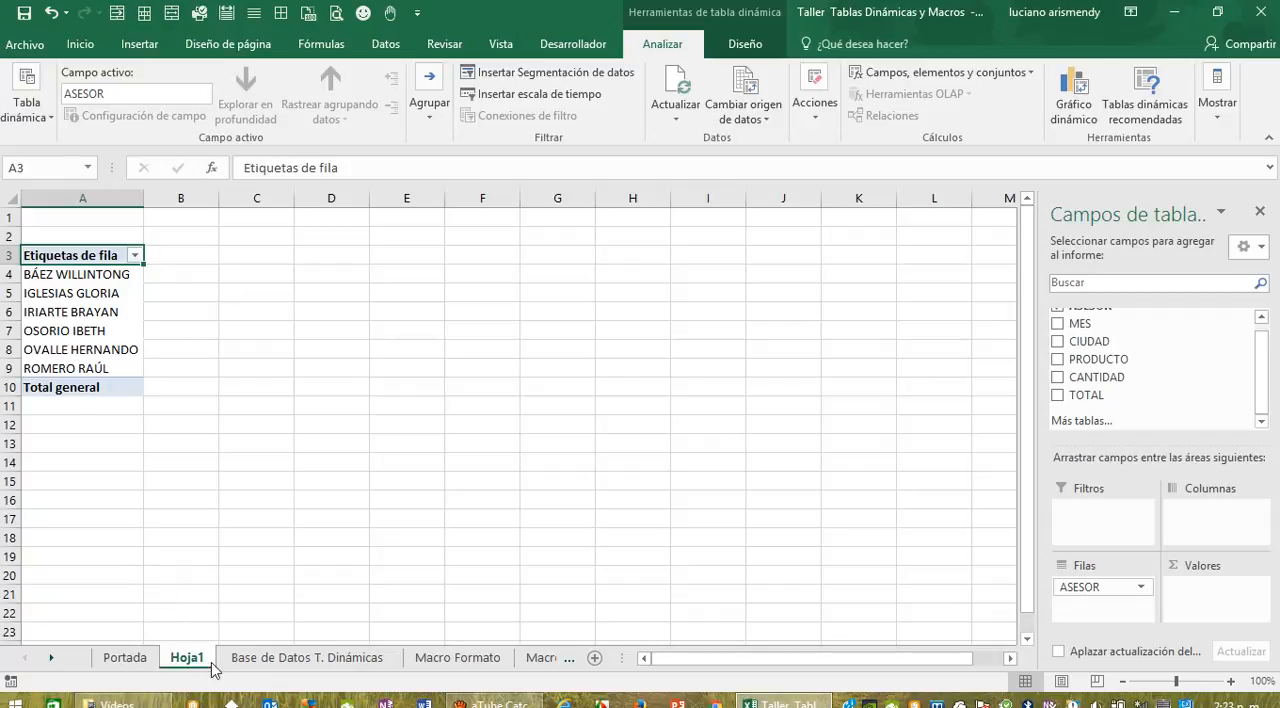
# Step: Recheck the T1 instructions and add the PRODUCTO field to the pivot table's columns on Hoja1
pyautogui.click(255, 659)
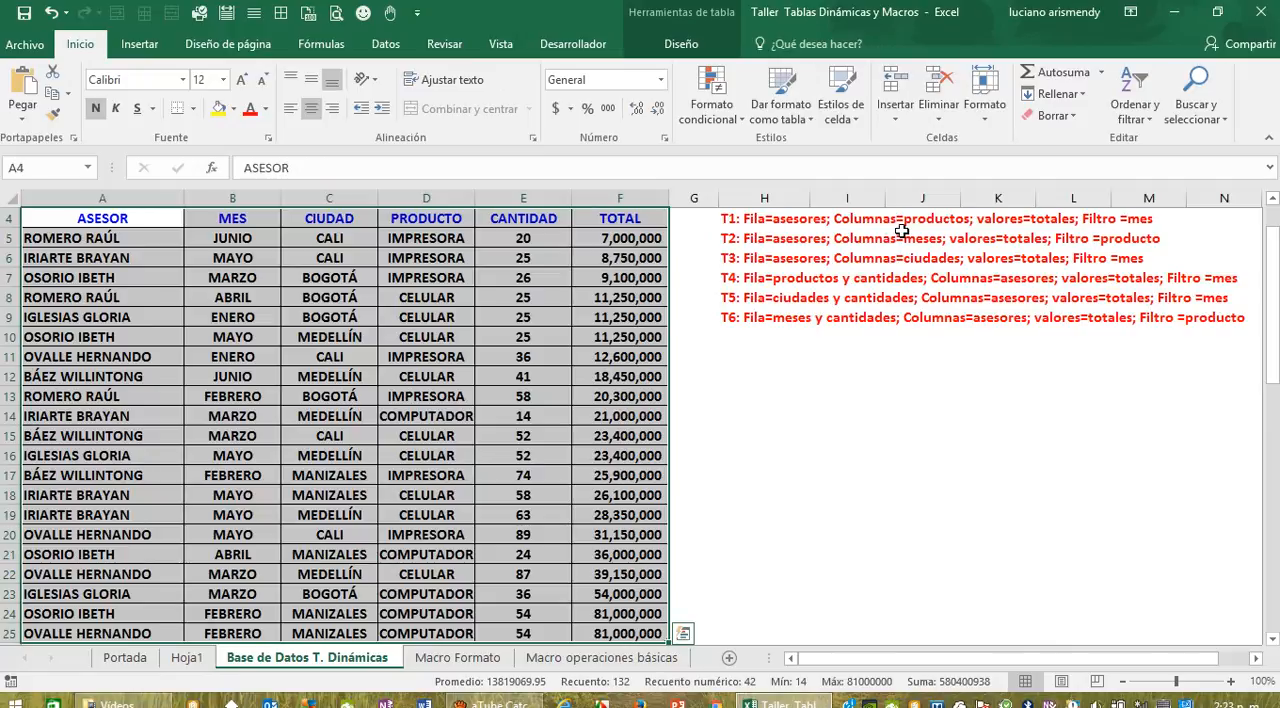
pyautogui.click(188, 659)
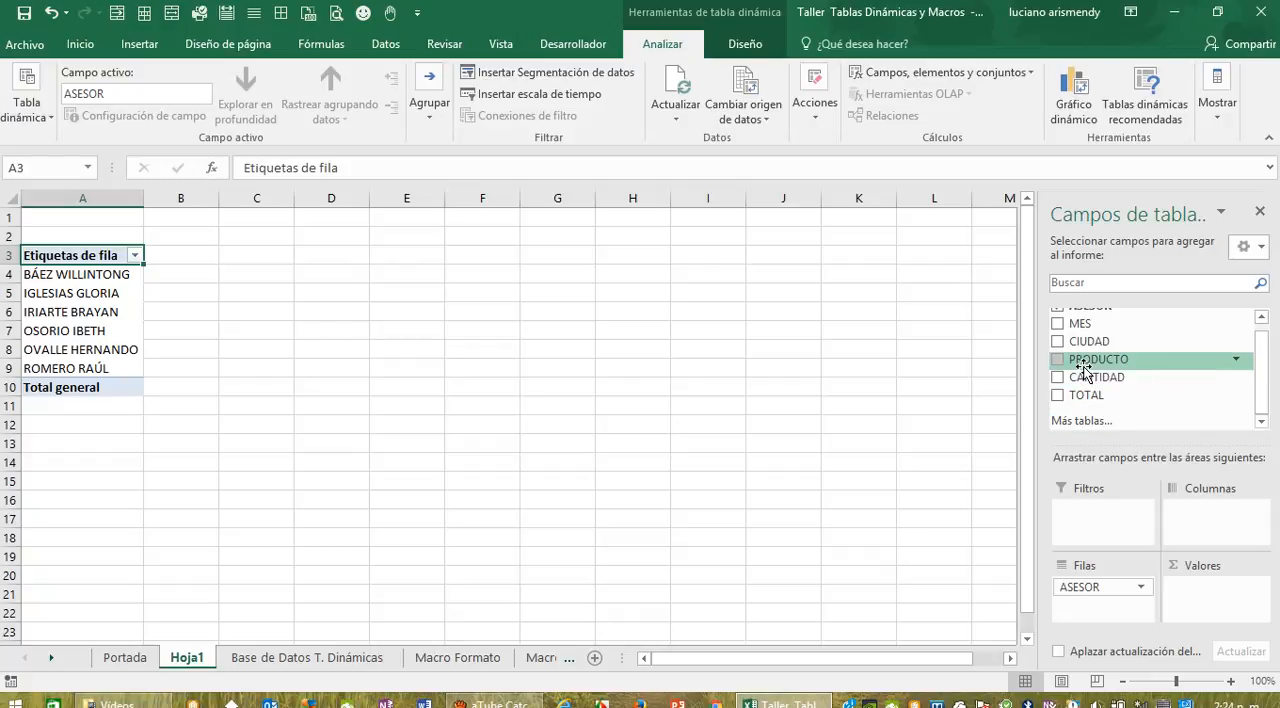
pyautogui.moveTo(1084, 366); pyautogui.dragTo(1209, 524)
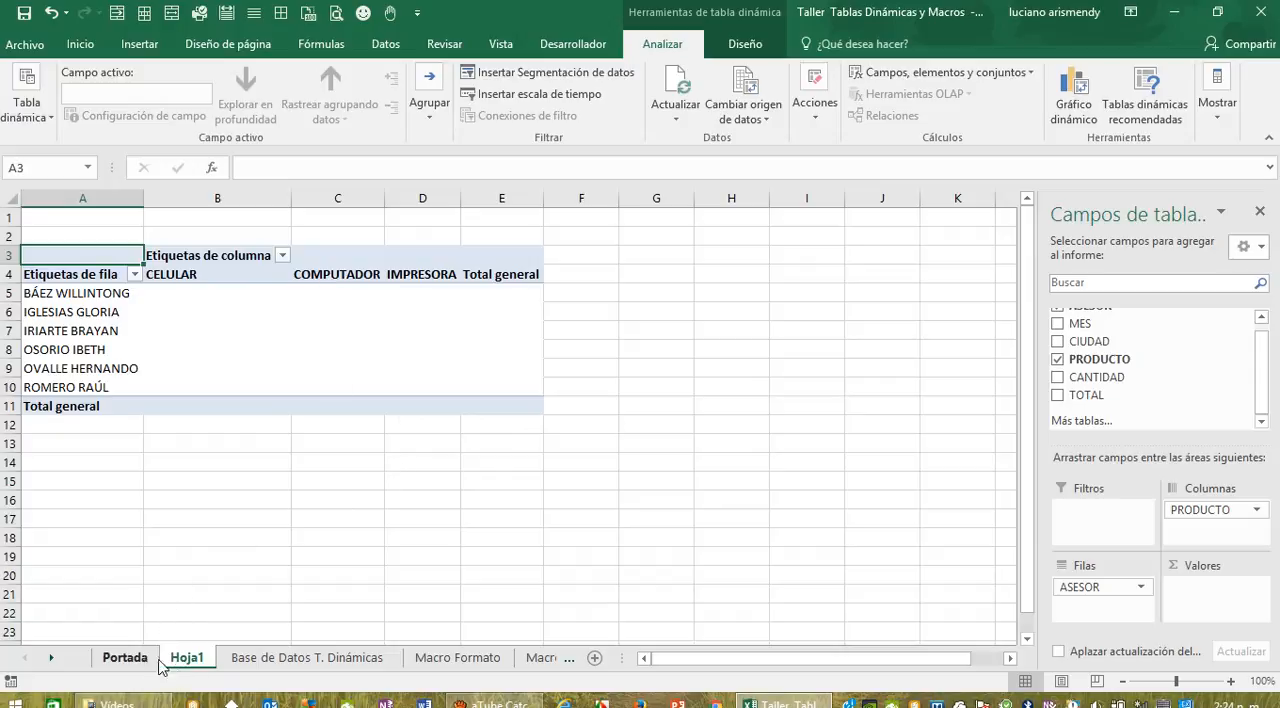
# Step: Consult the T1 instructions again and add the TOTAL field to the pivot table's values
pyautogui.click(268, 660)
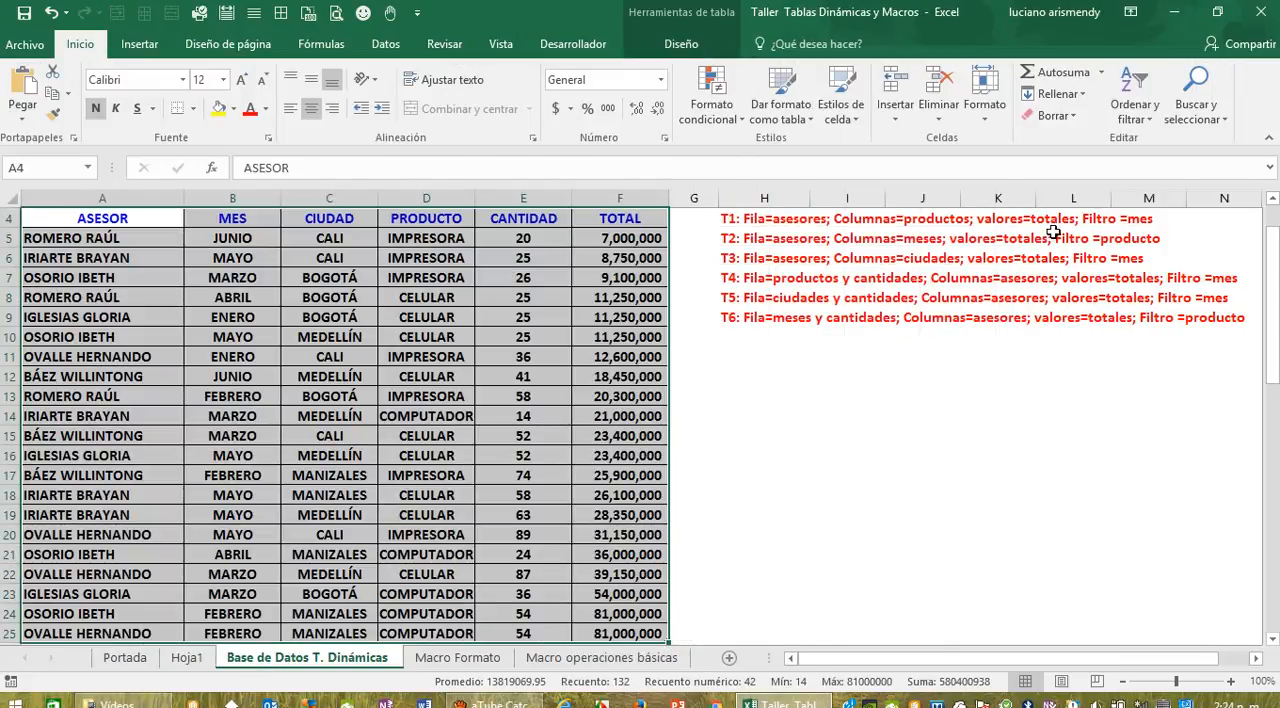
pyautogui.click(186, 659)
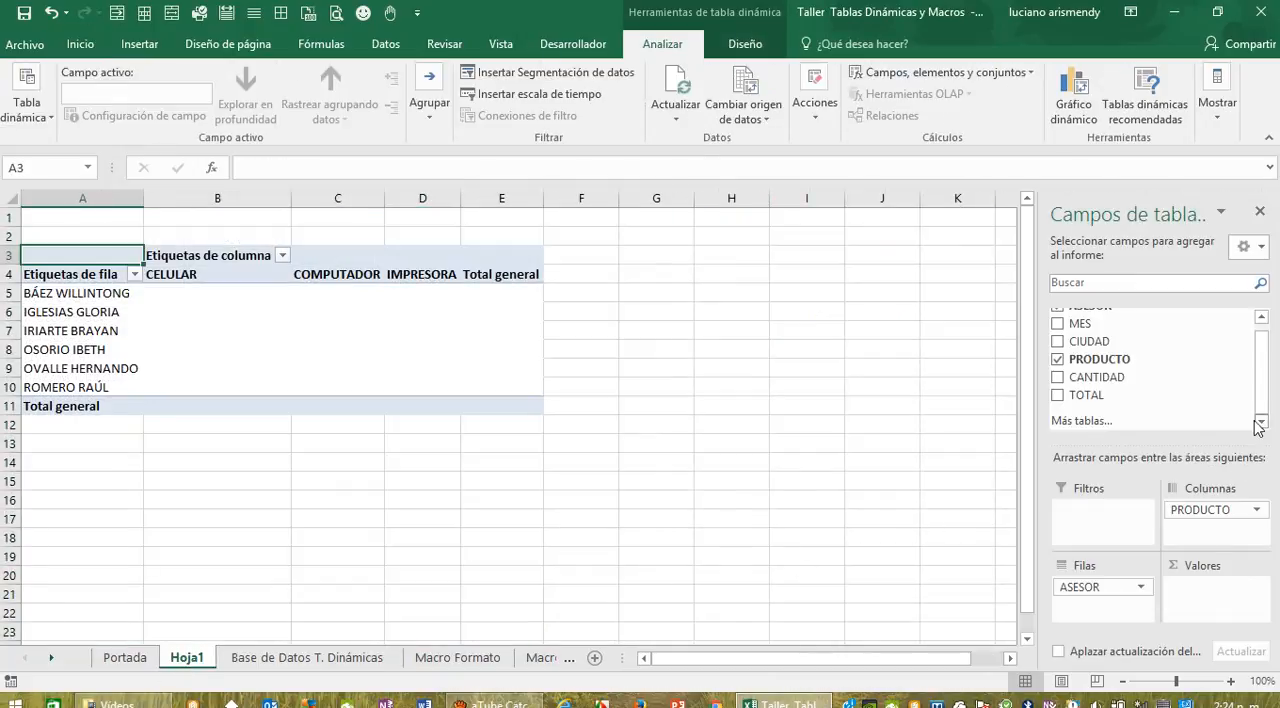
pyautogui.moveTo(1262, 391)
pyautogui.mouseDown()
pyautogui.moveTo(1265, 379)
pyautogui.moveTo(1264, 394)
pyautogui.mouseUp()
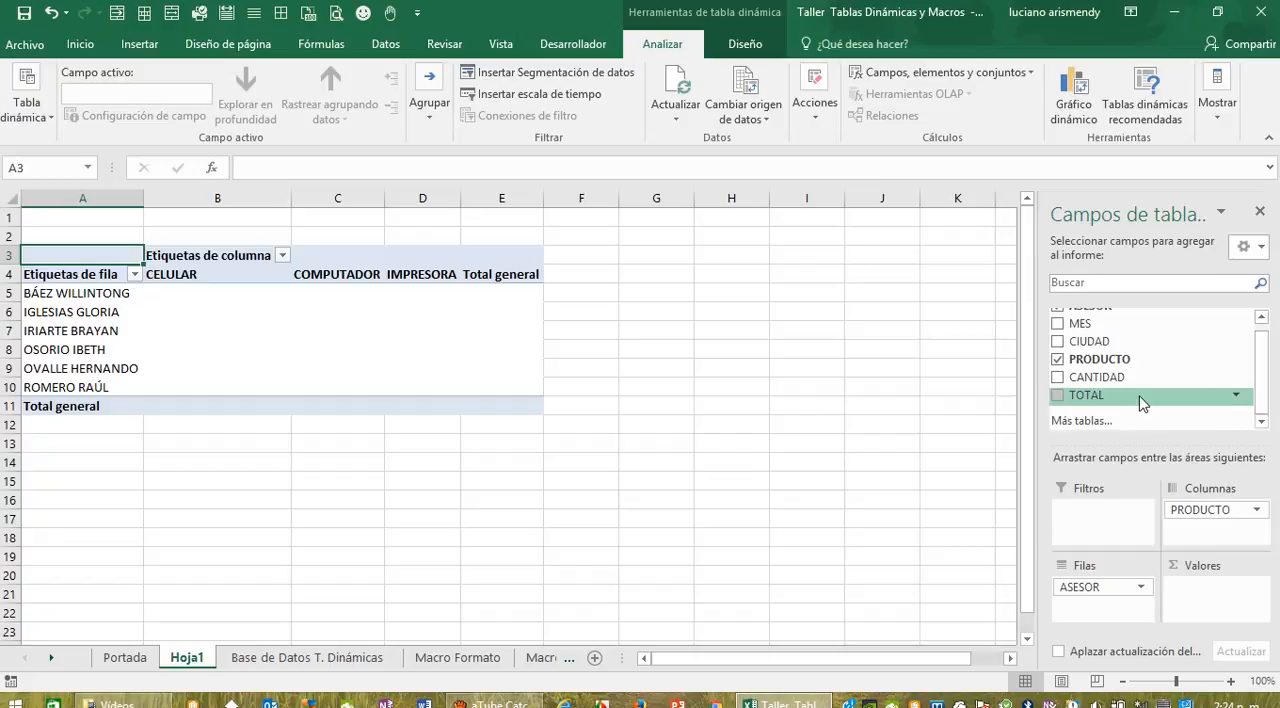
pyautogui.moveTo(1090, 397); pyautogui.dragTo(1220, 592)
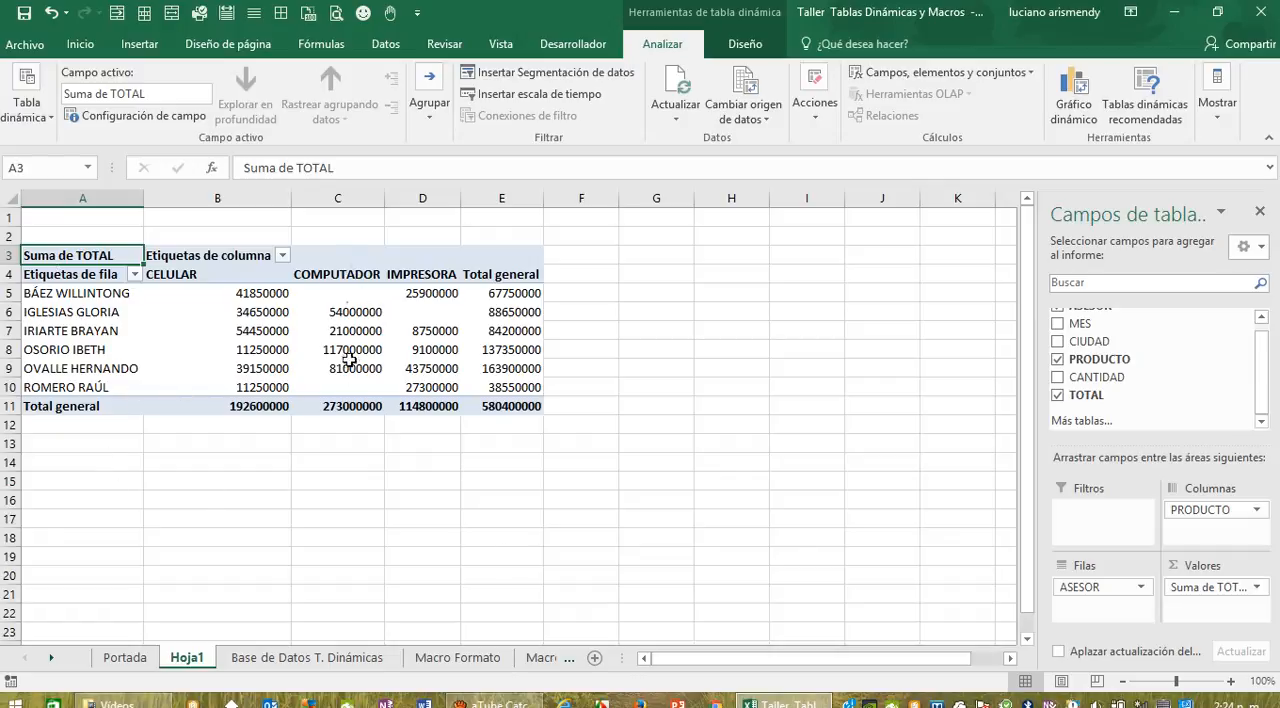
# Step: Apply all borders to the pivot table's product columns and grand totals, range B4:E11 on Hoja1
pyautogui.click(286, 658)
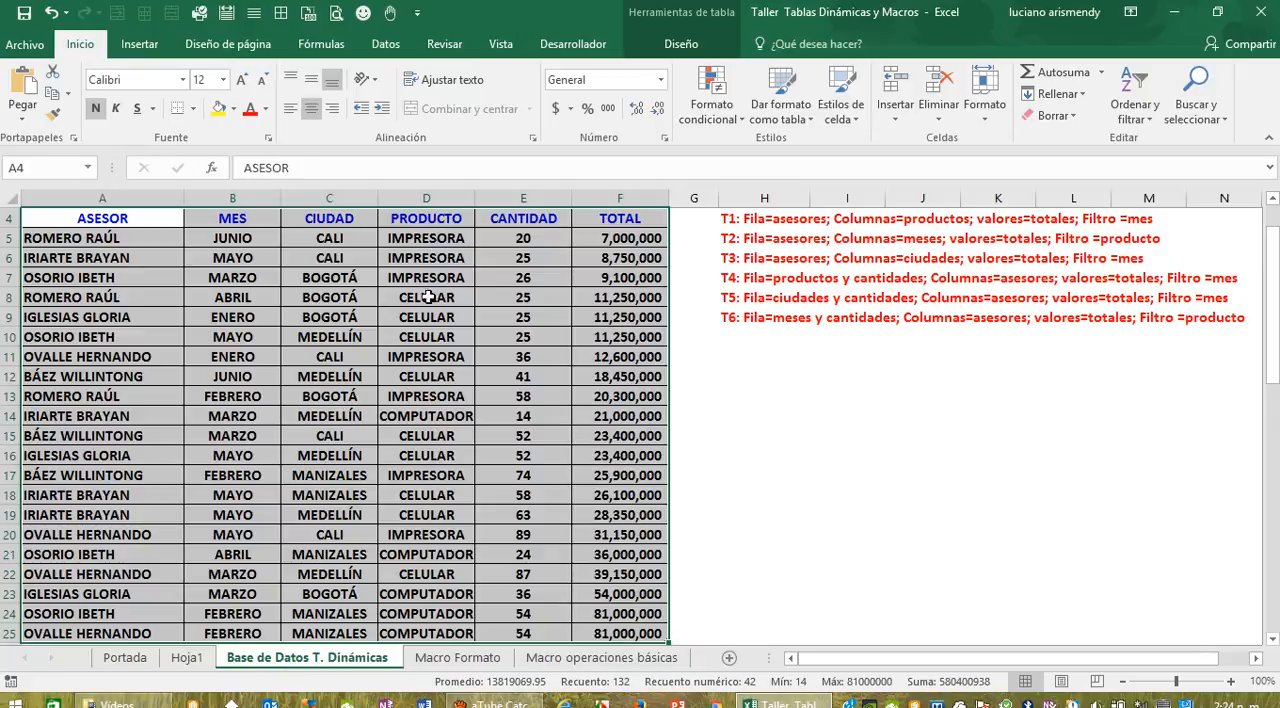
pyautogui.click(187, 658)
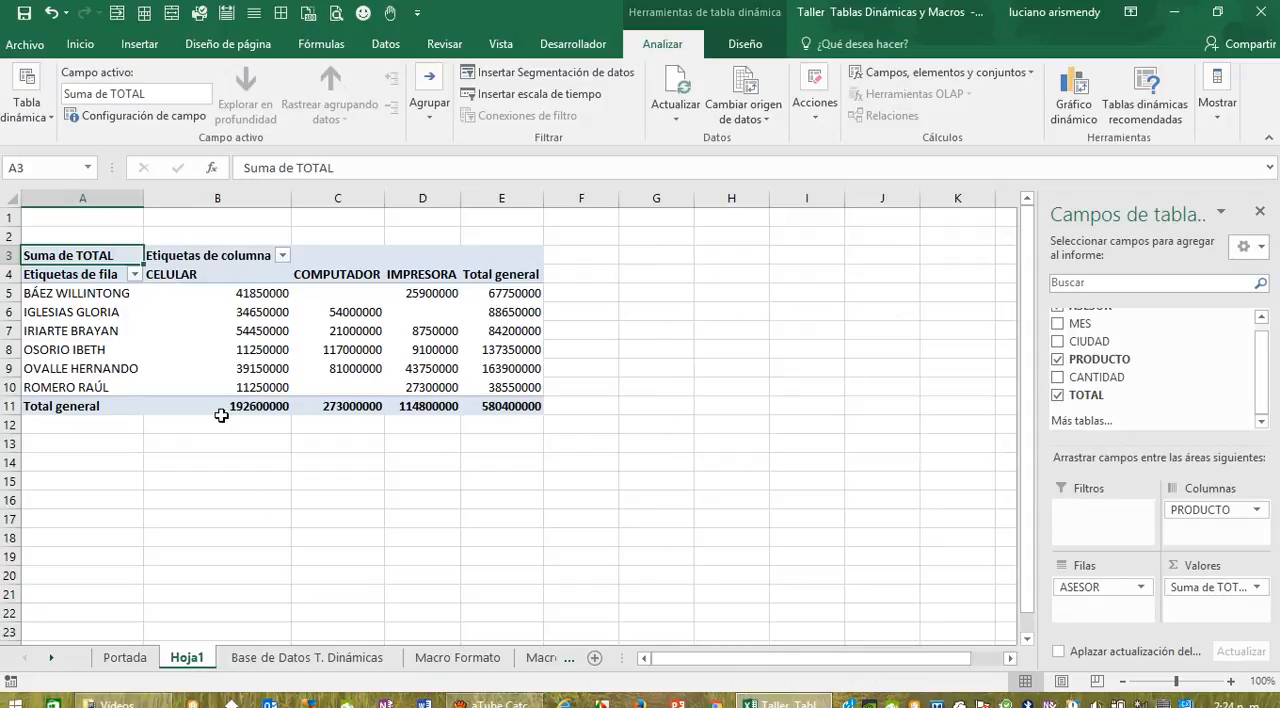
pyautogui.moveTo(168, 275); pyautogui.dragTo(500, 405)
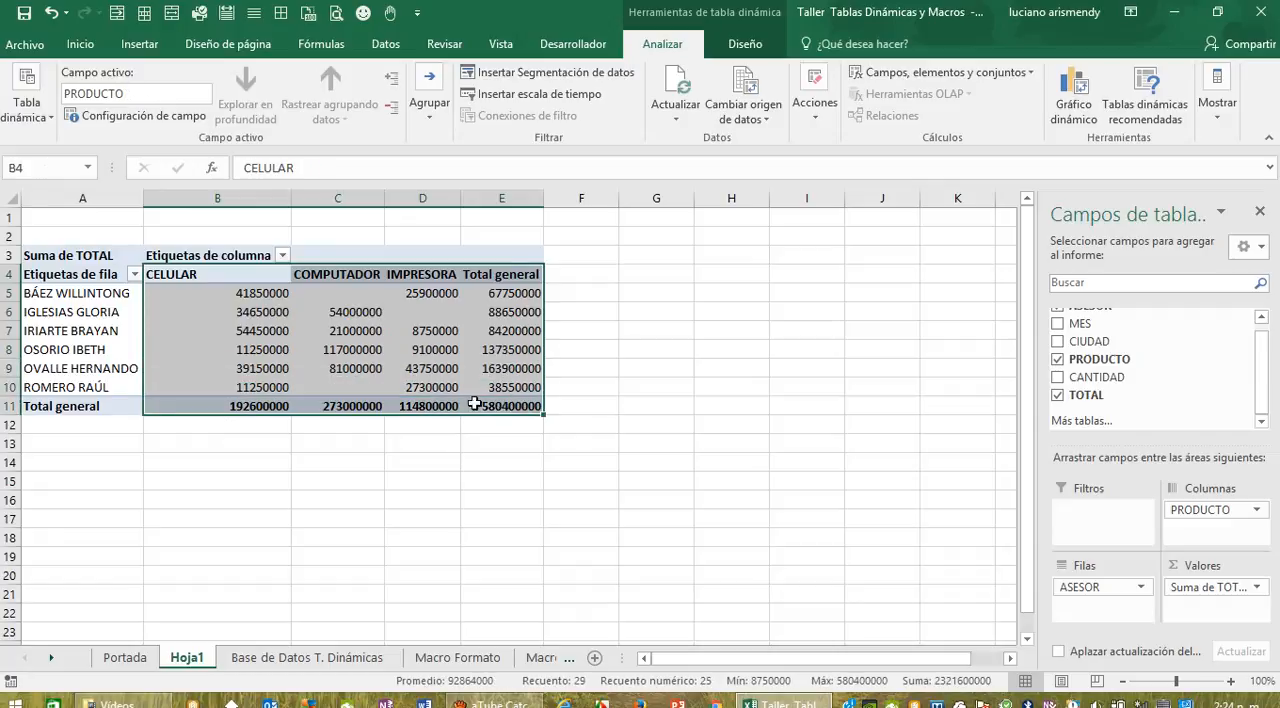
pyautogui.click(86, 44)
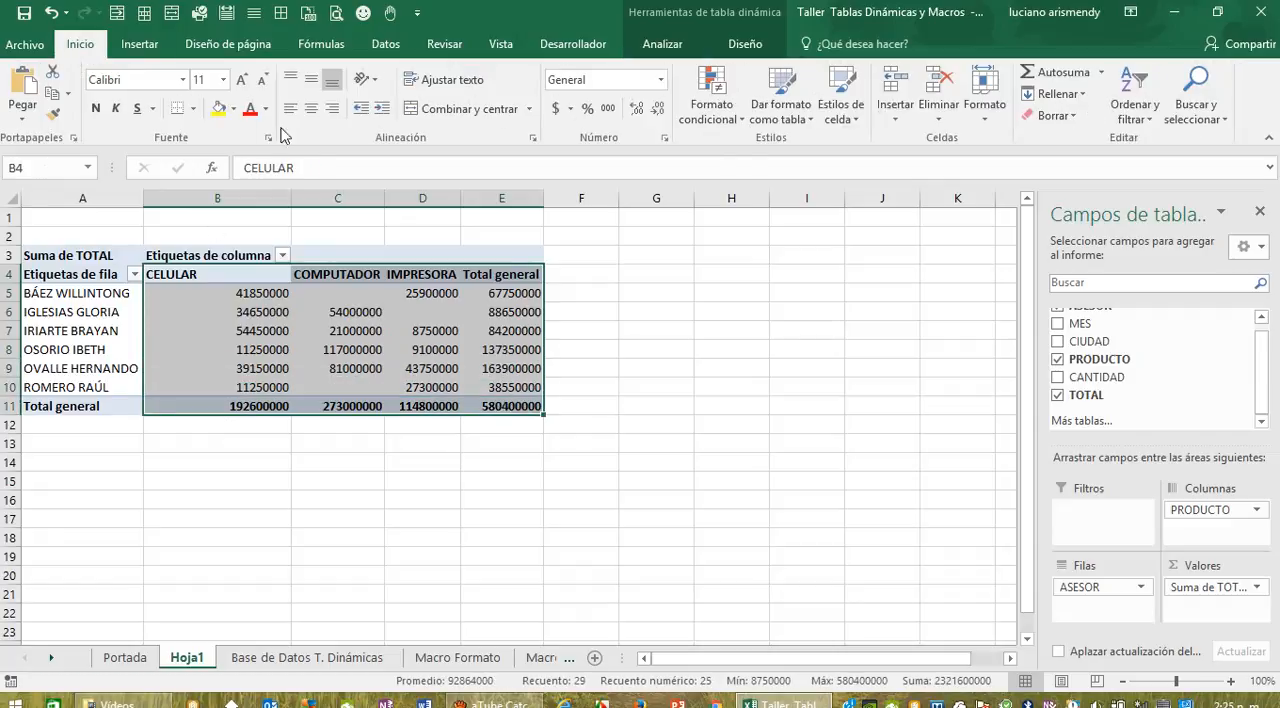
pyautogui.click(193, 108)
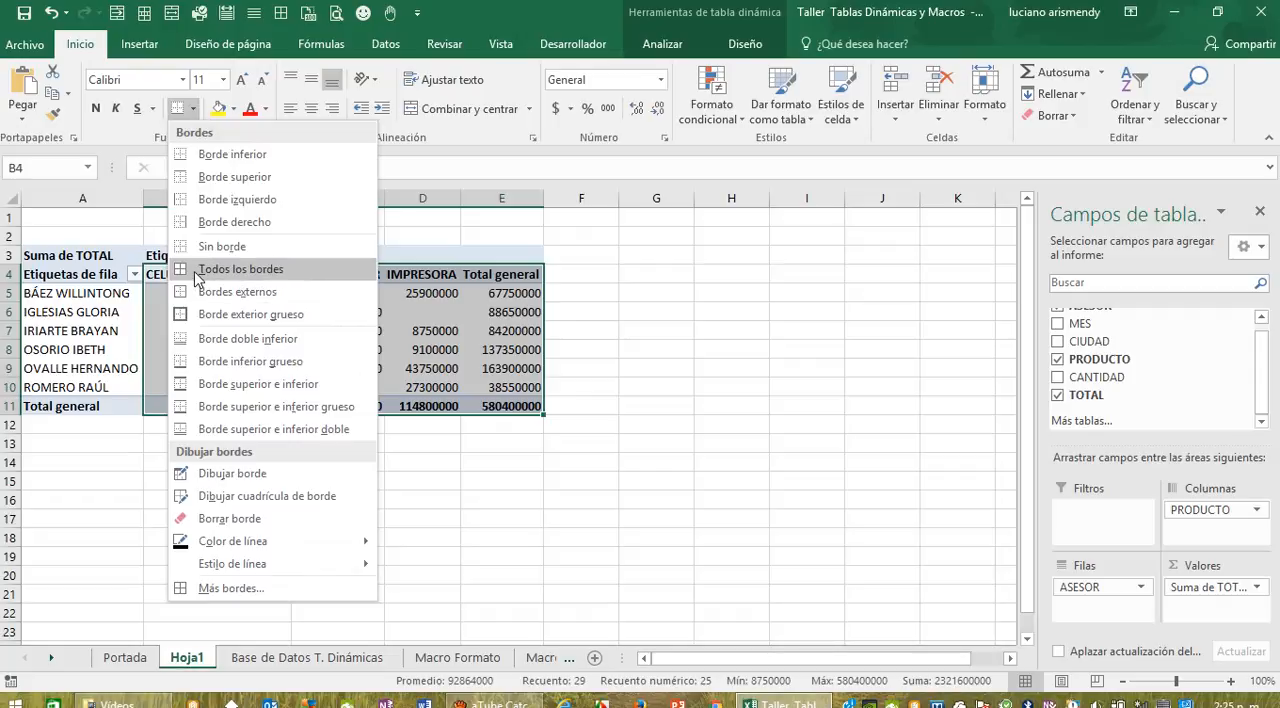
pyautogui.click(194, 269)
pyautogui.click(256, 499)
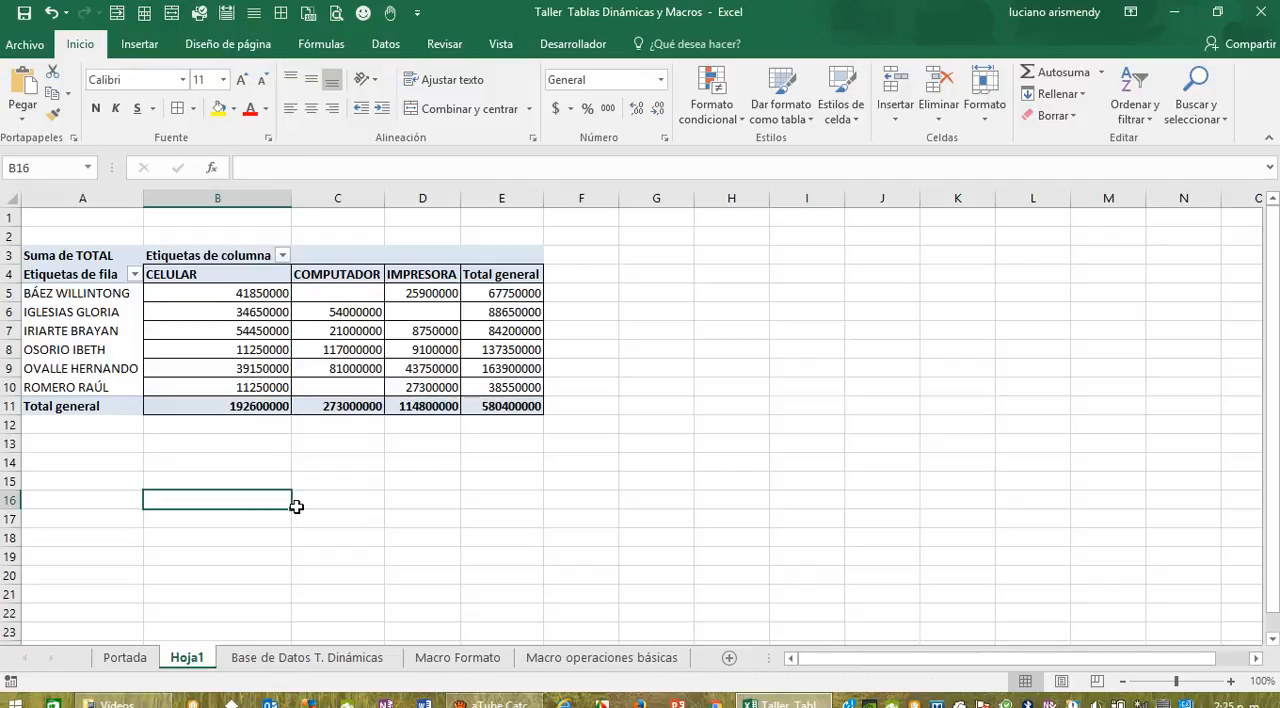
# Step: Check the filter required for T1 and add the MES field to the pivot table's filters
pyautogui.click(297, 657)
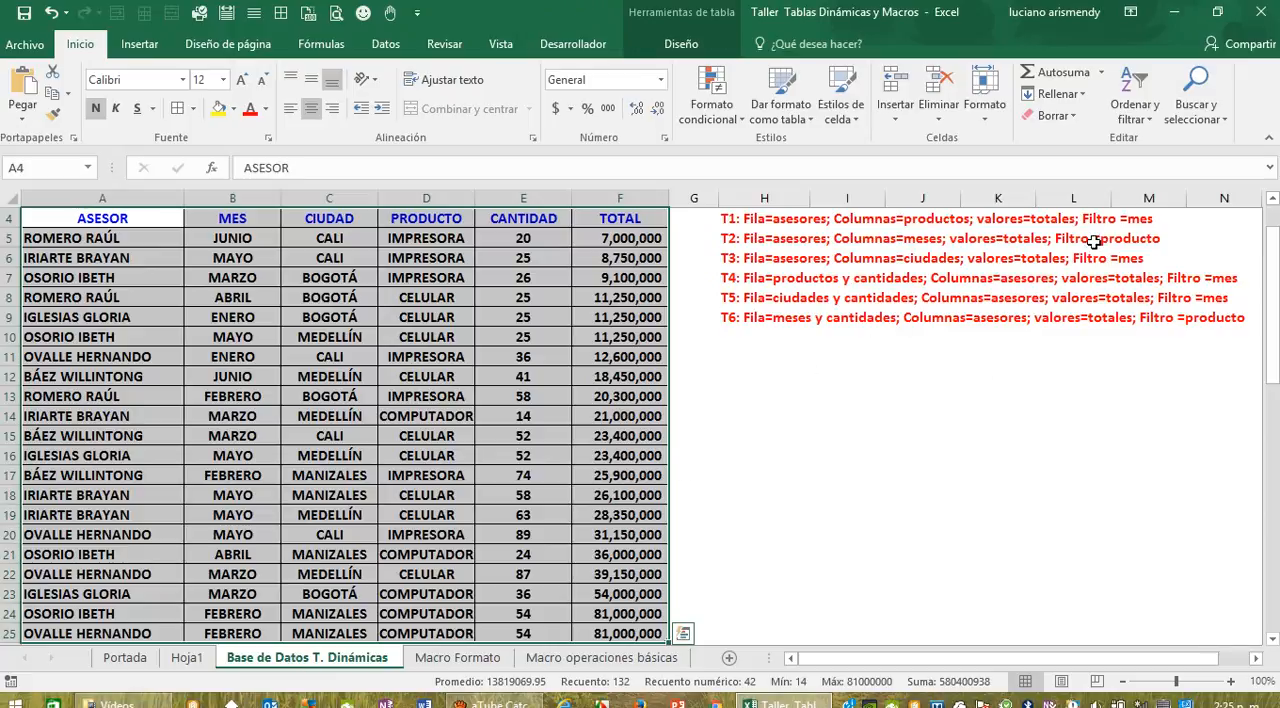
pyautogui.click(186, 657)
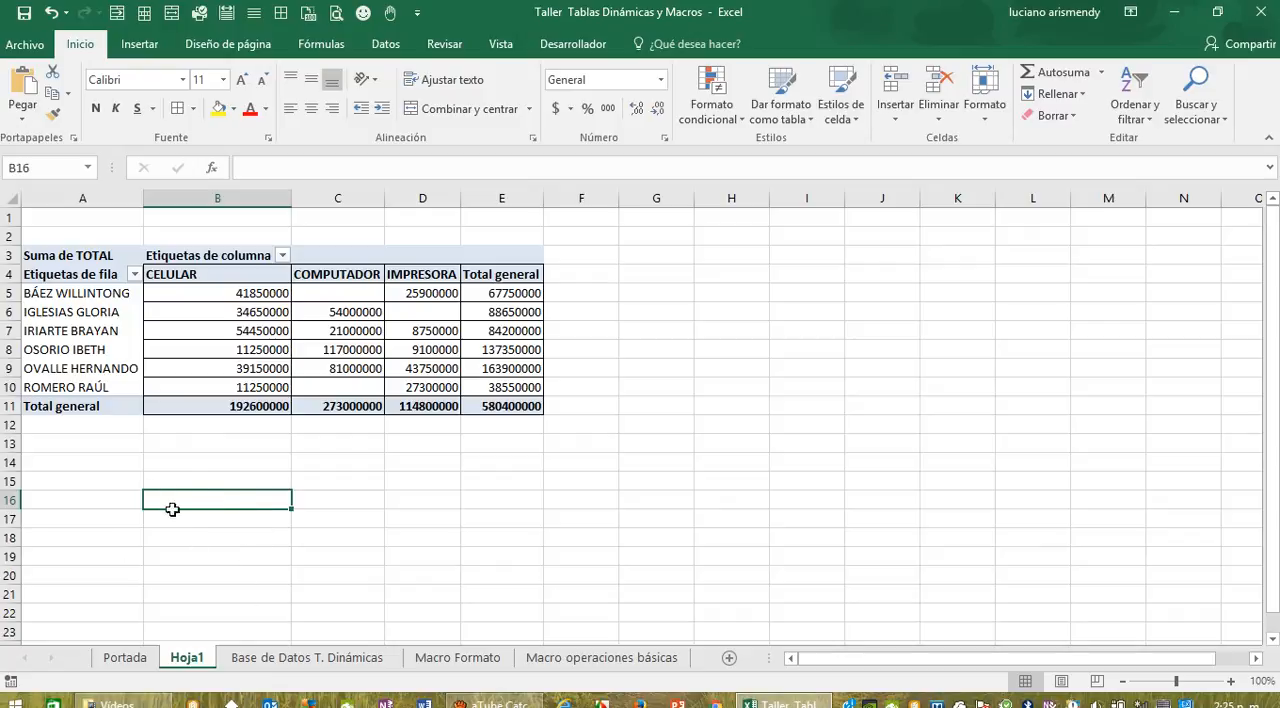
pyautogui.click(224, 399)
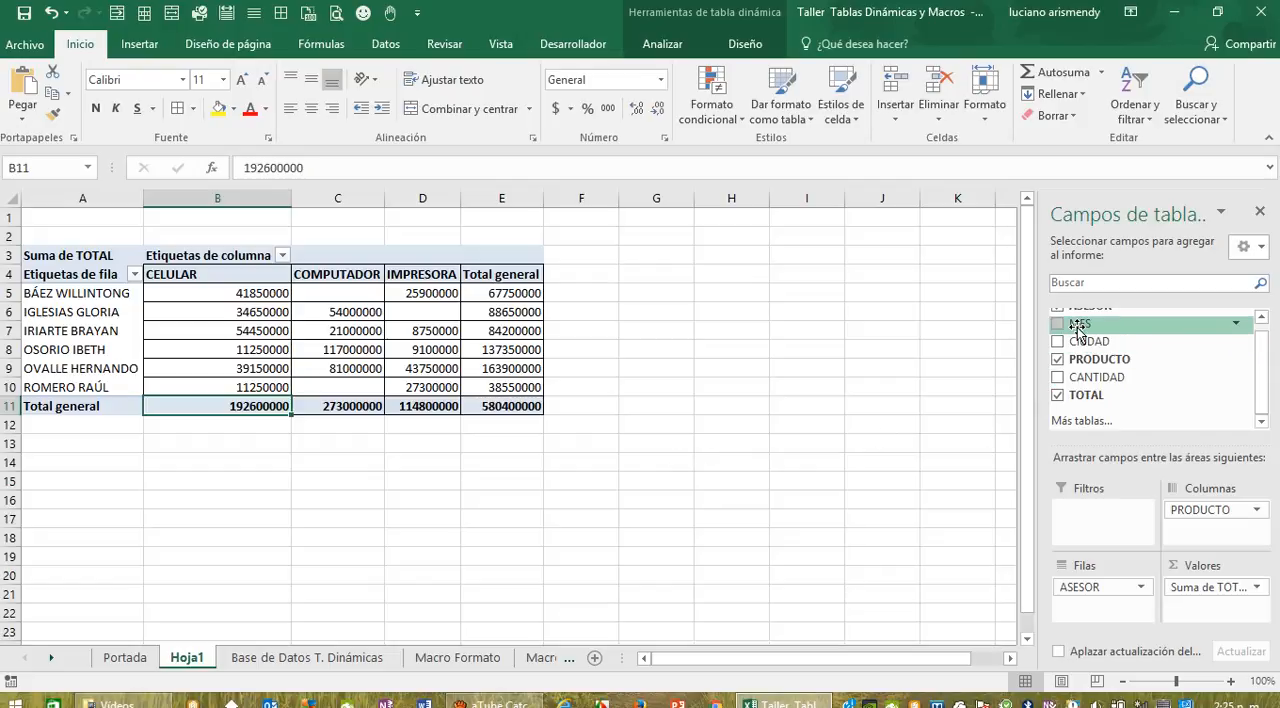
pyautogui.moveTo(1078, 327); pyautogui.dragTo(1106, 513)
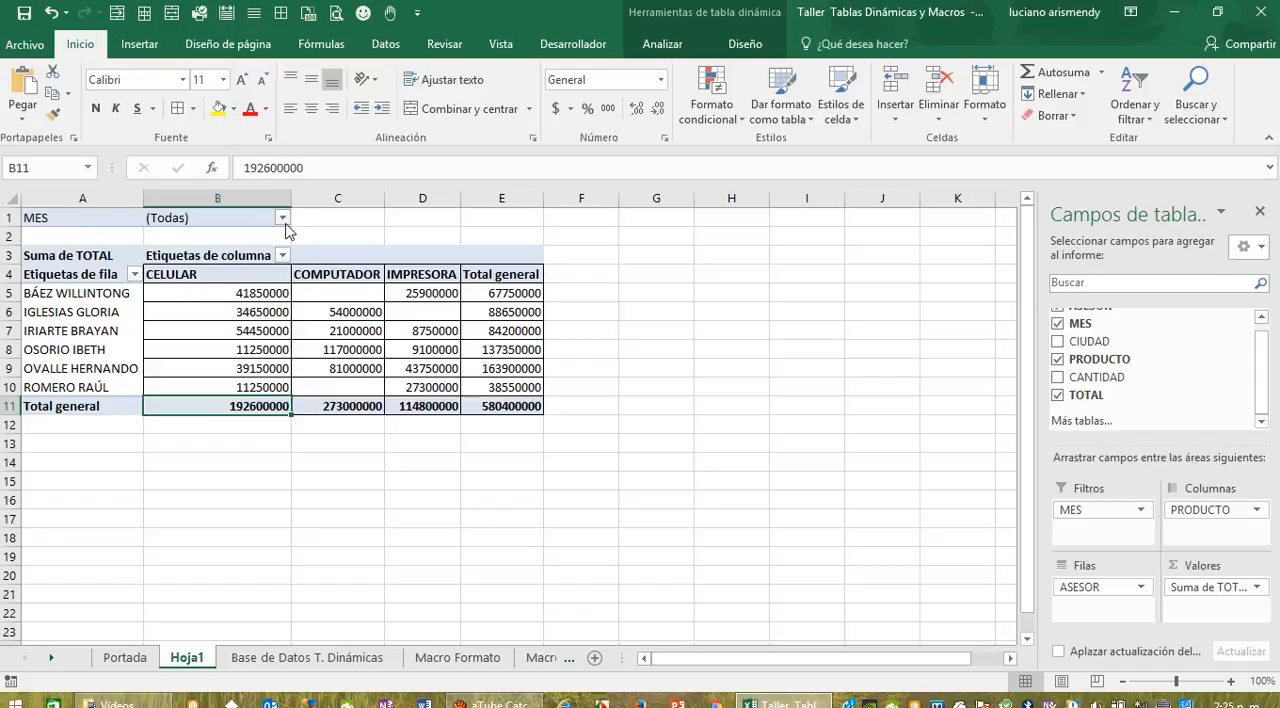
pyautogui.click(134, 275)
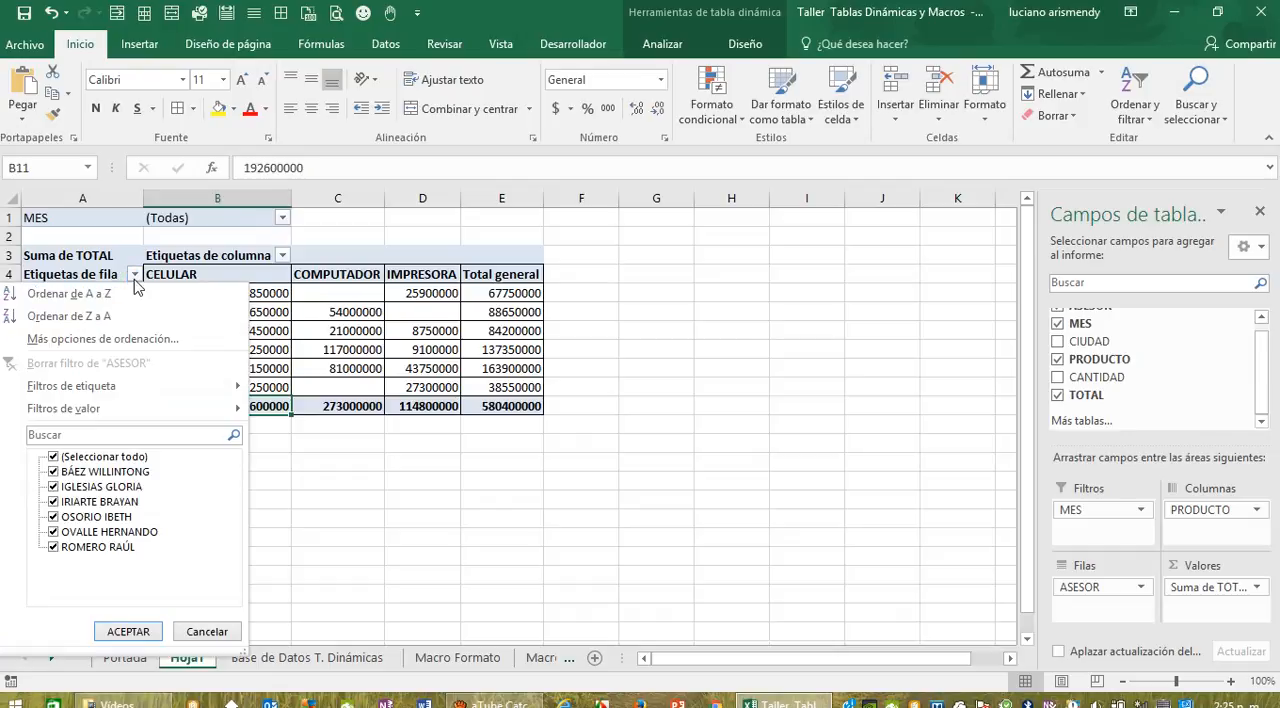
pyautogui.click(134, 279)
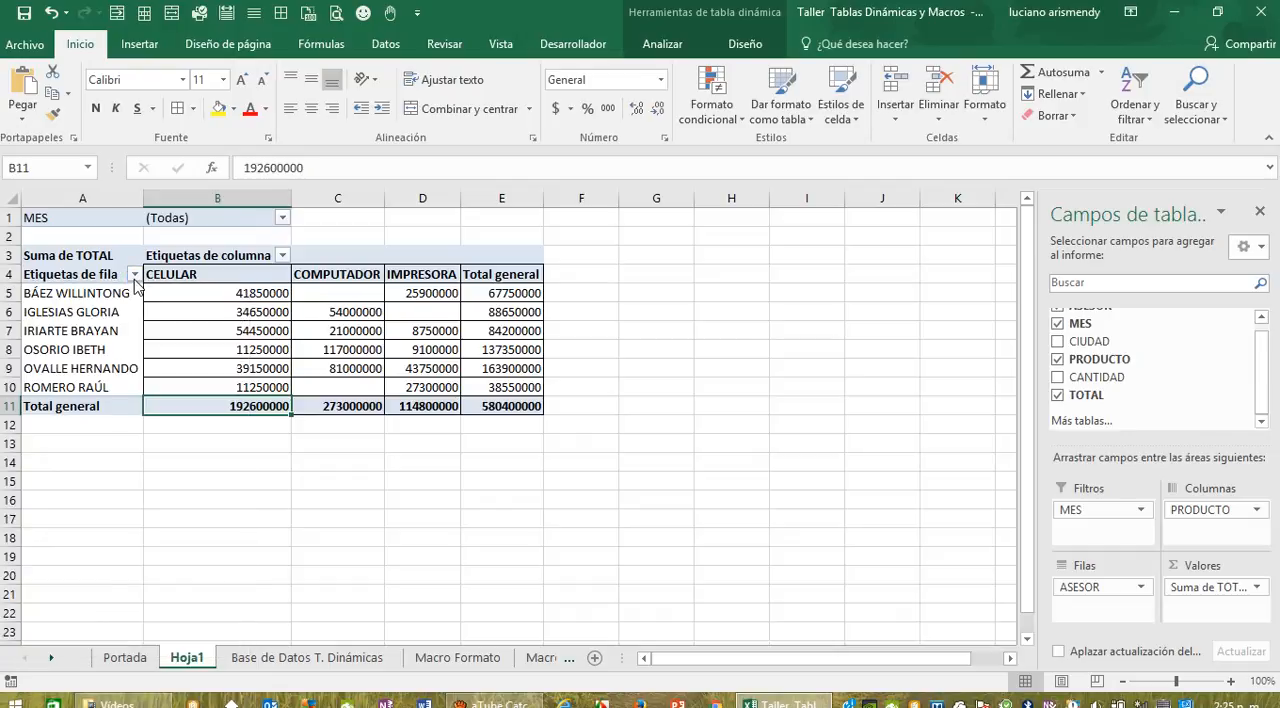
pyautogui.click(134, 276)
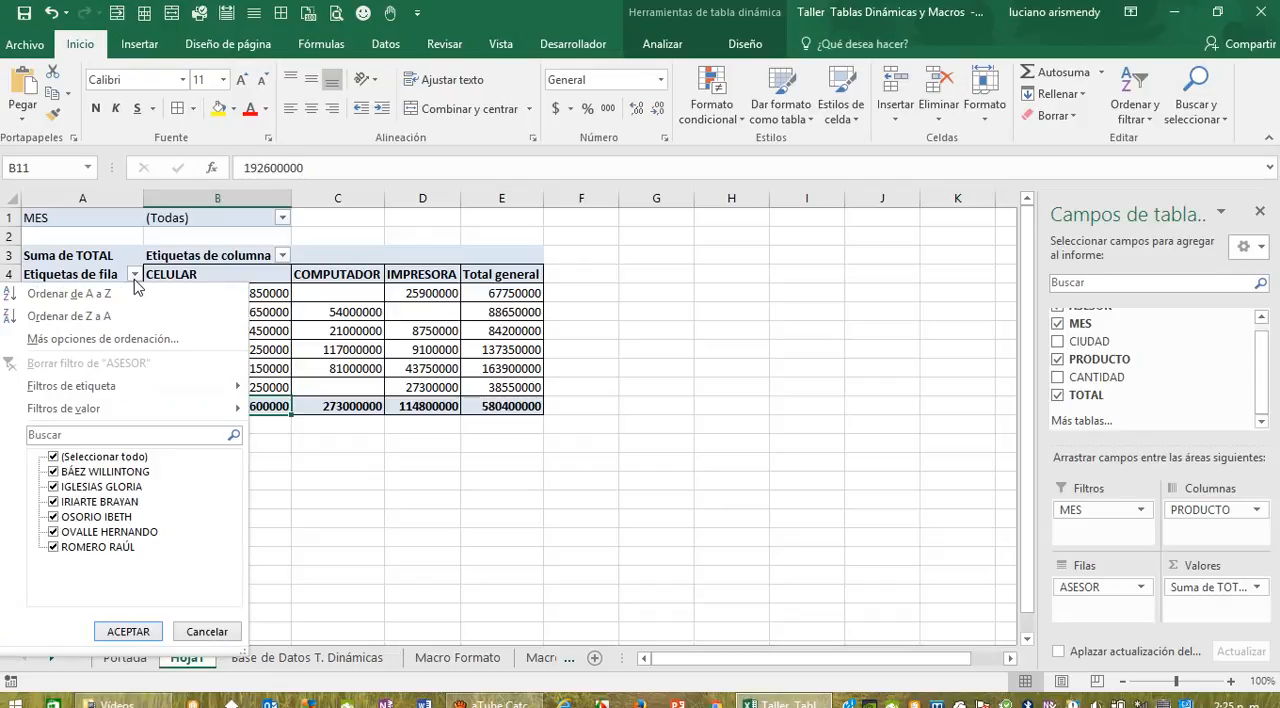
pyautogui.click(134, 277)
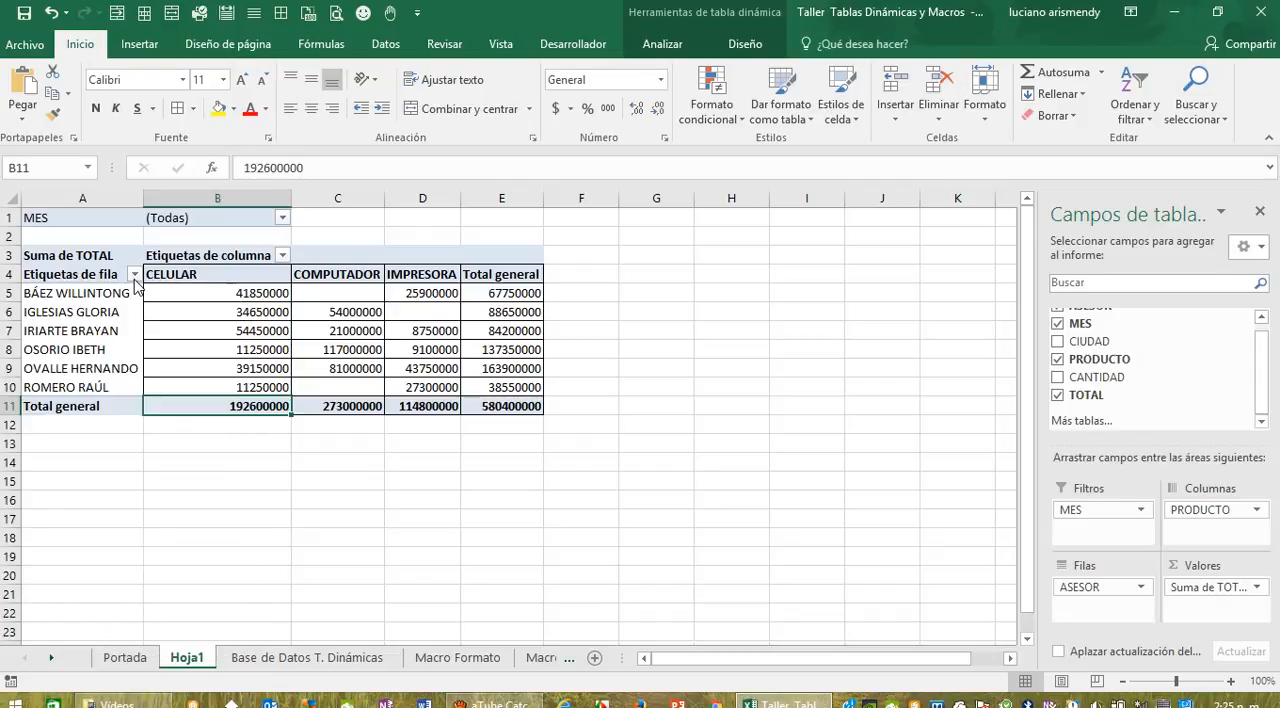
# Step: Rename the pivot table's row labels header in cell A4 of Hoja1 as Vendedores
pyautogui.click(72, 277)
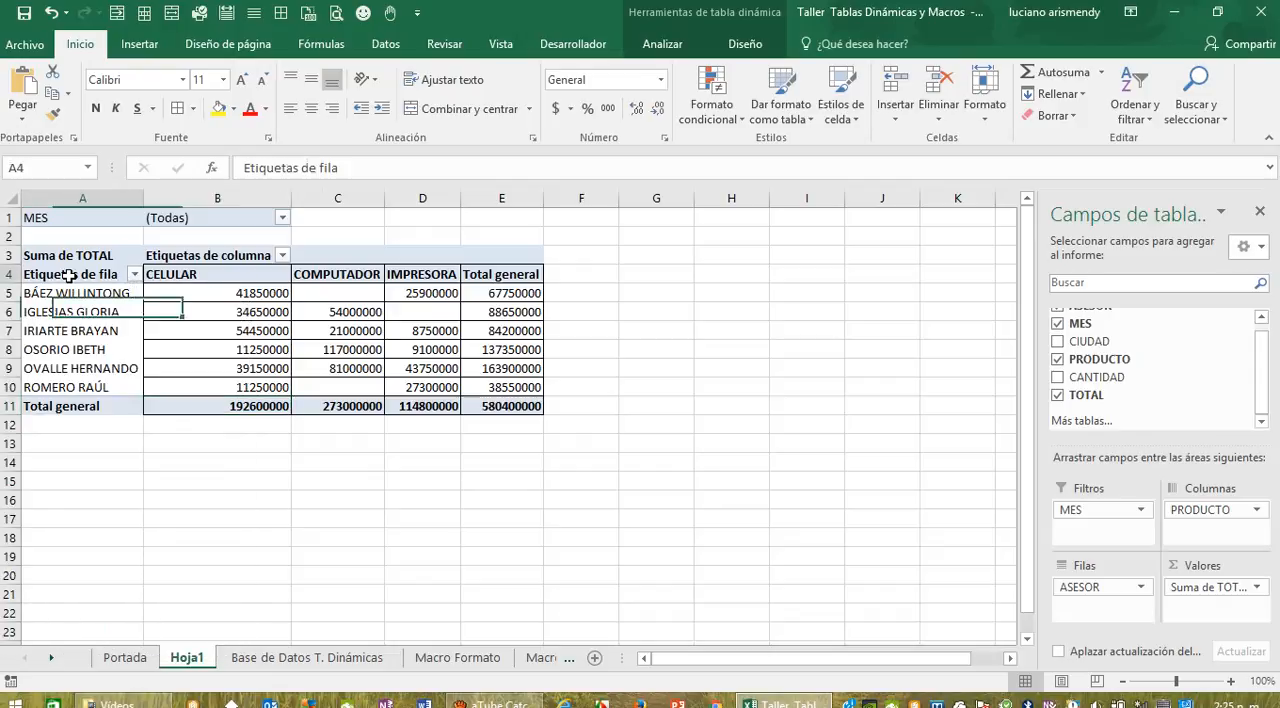
pyautogui.doubleClick(120, 278)
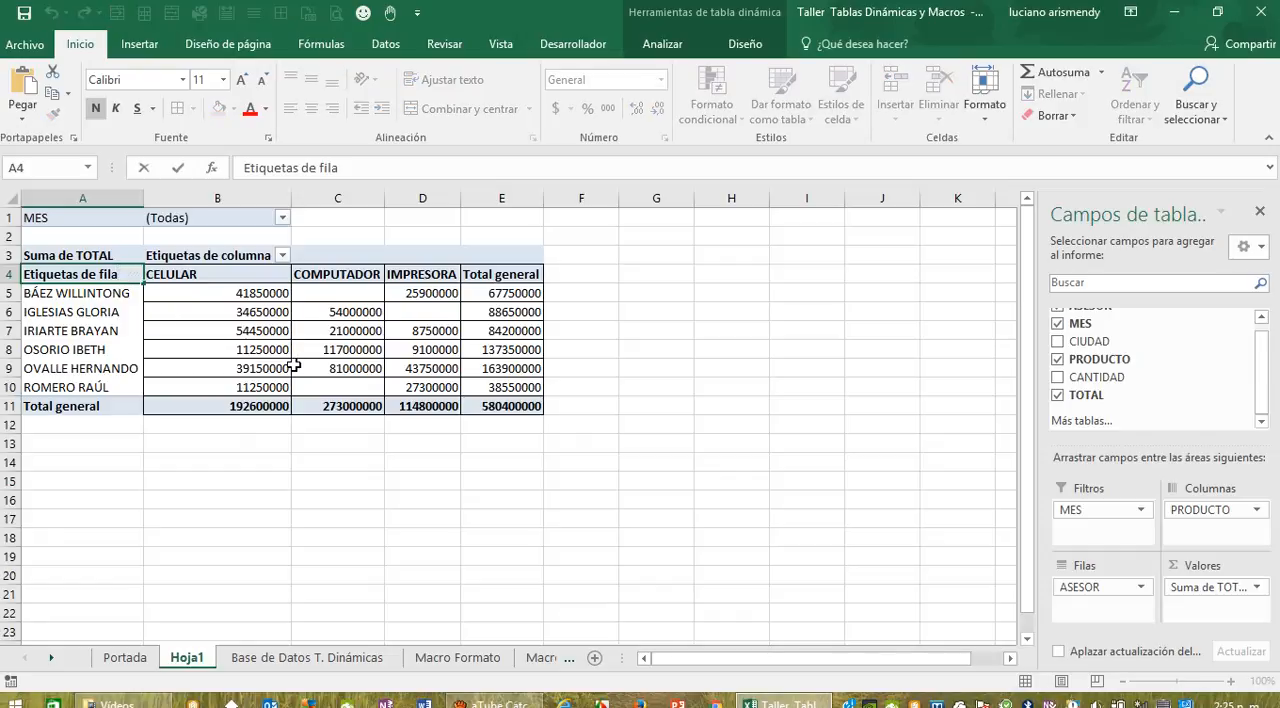
pyautogui.press('BackSpace')
pyautogui.press('BackSpace')
pyautogui.press('BackSpace')
pyautogui.press('BackSpace')
pyautogui.press('BackSpace')
pyautogui.press('BackSpace')
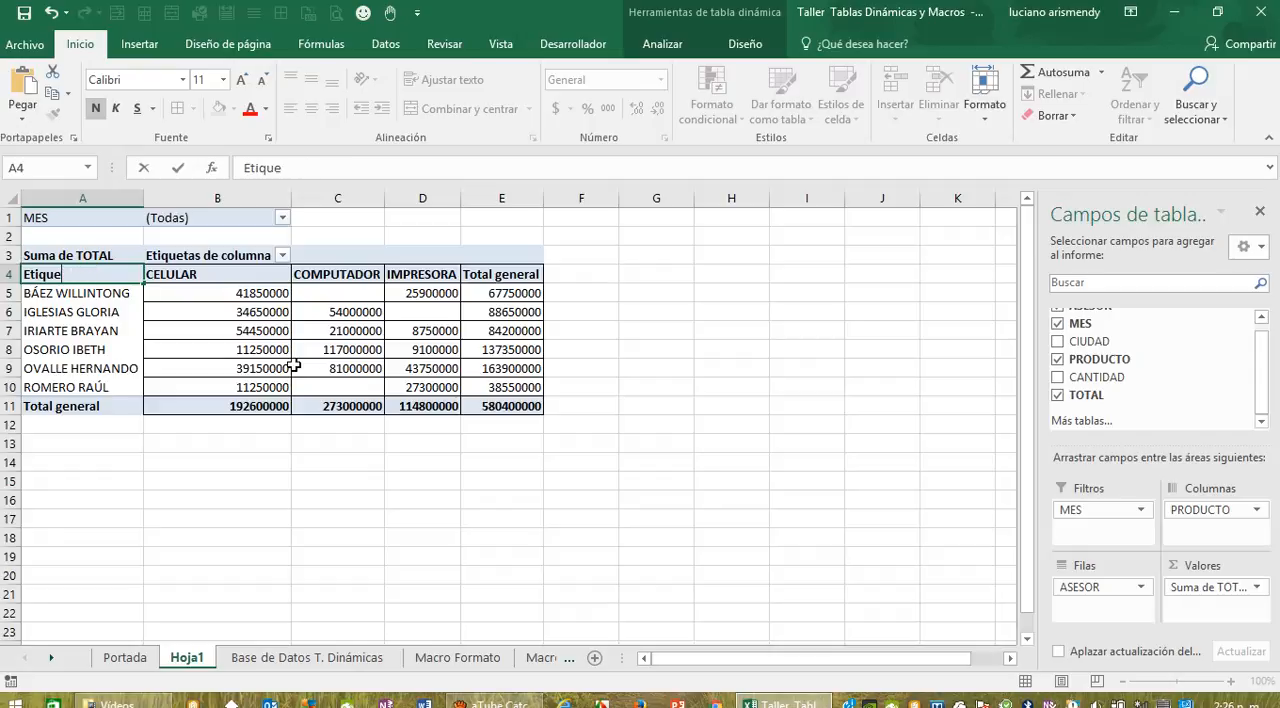
pyautogui.press('BackSpace')
pyautogui.press('BackSpace')
pyautogui.press('BackSpace')
pyautogui.write('Ve')
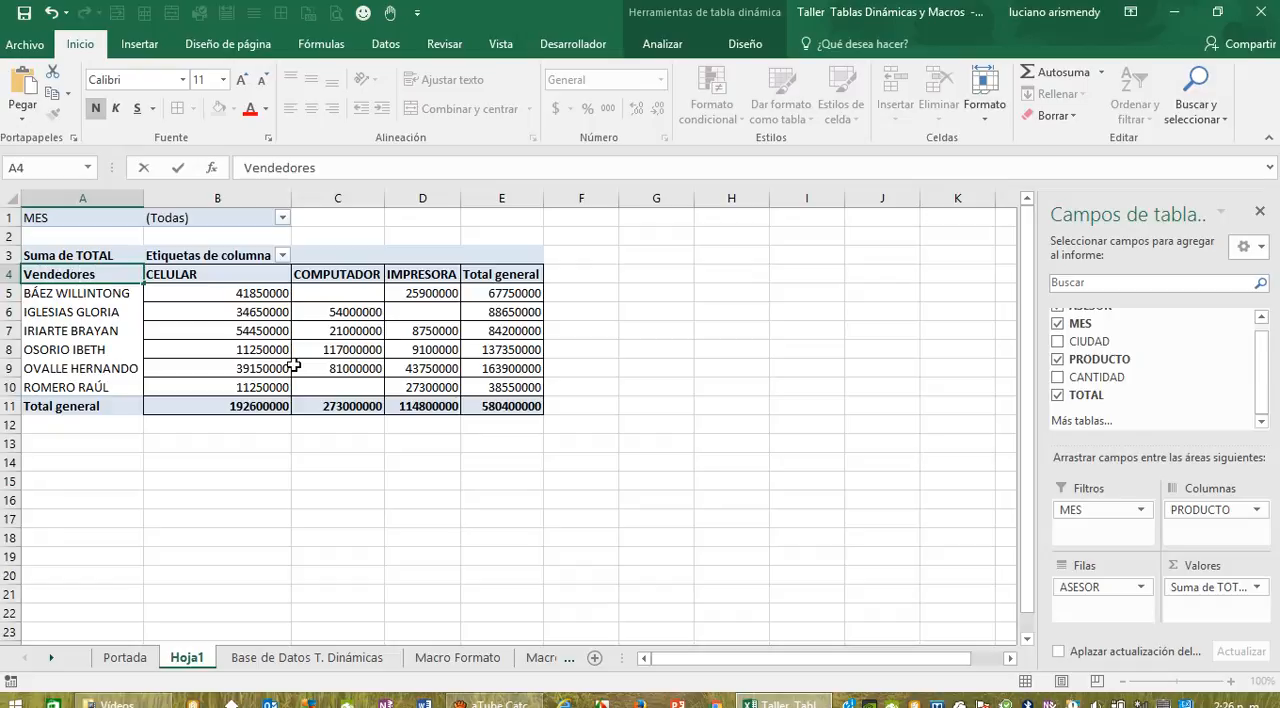
pyautogui.write('ndedores')
pyautogui.click(259, 494)
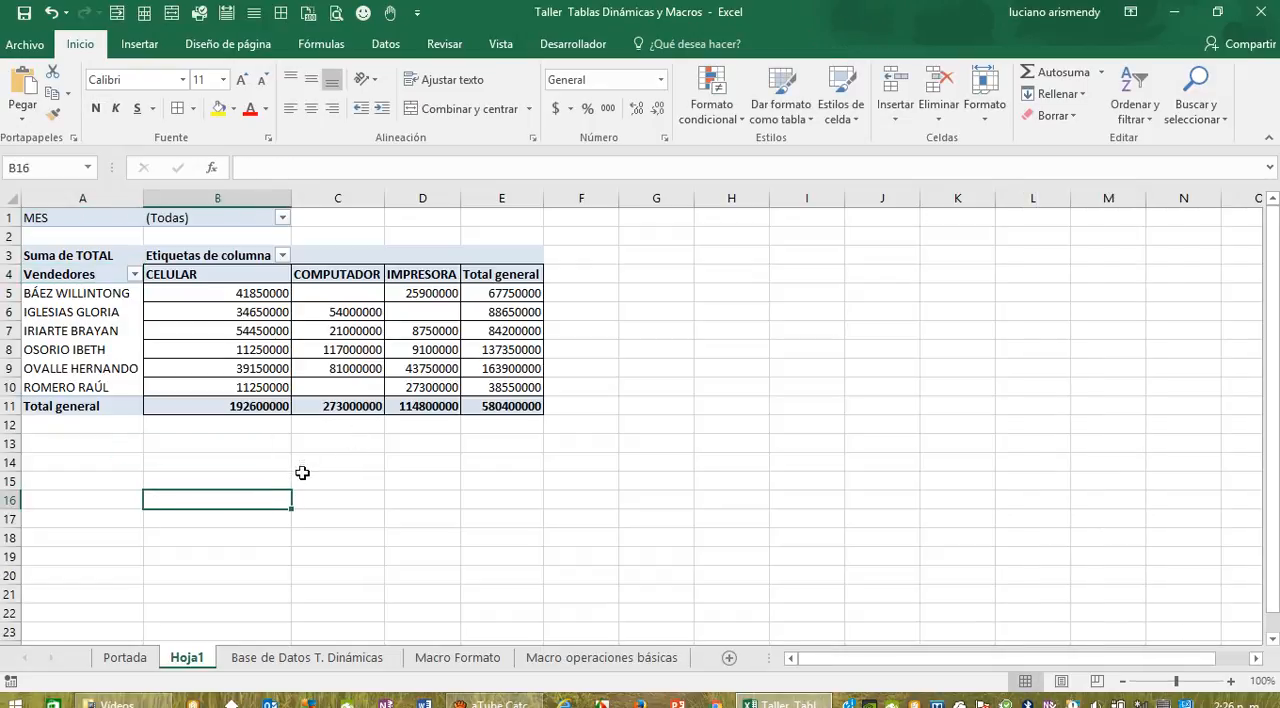
# Step: Rename the pivot table's column labels header in cell B3 as Productos
pyautogui.click(283, 256)
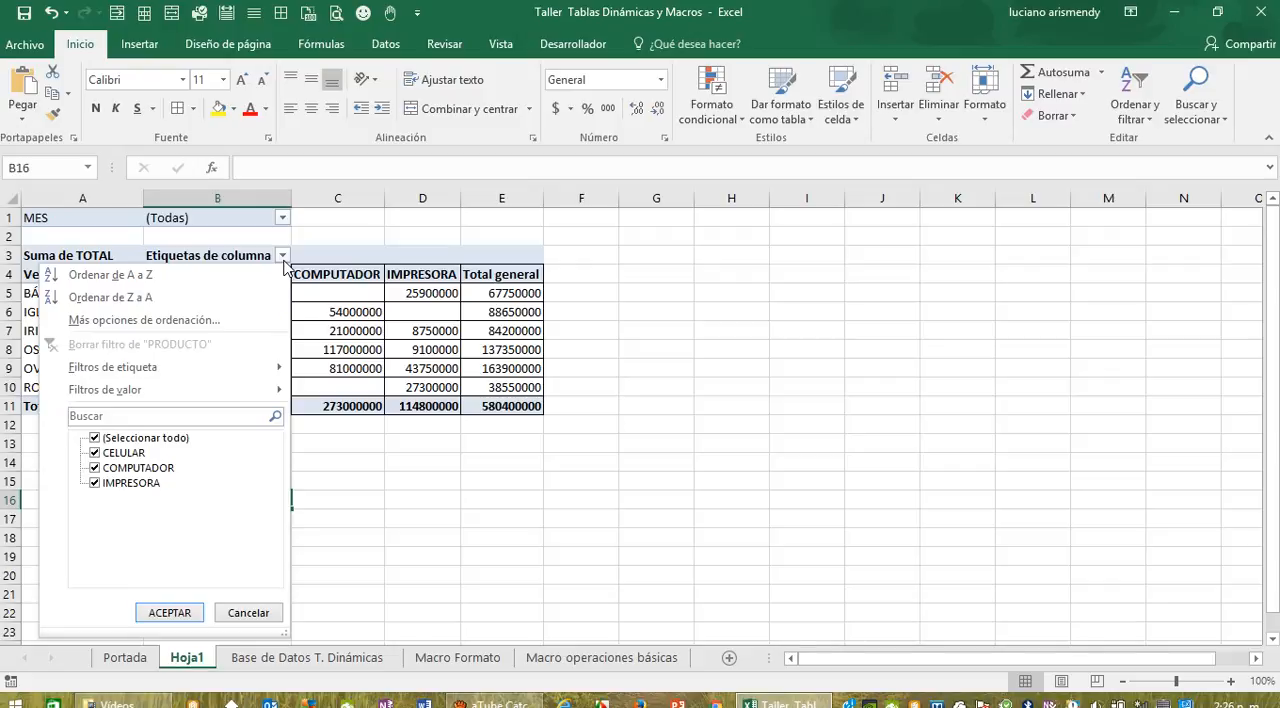
pyautogui.click(284, 259)
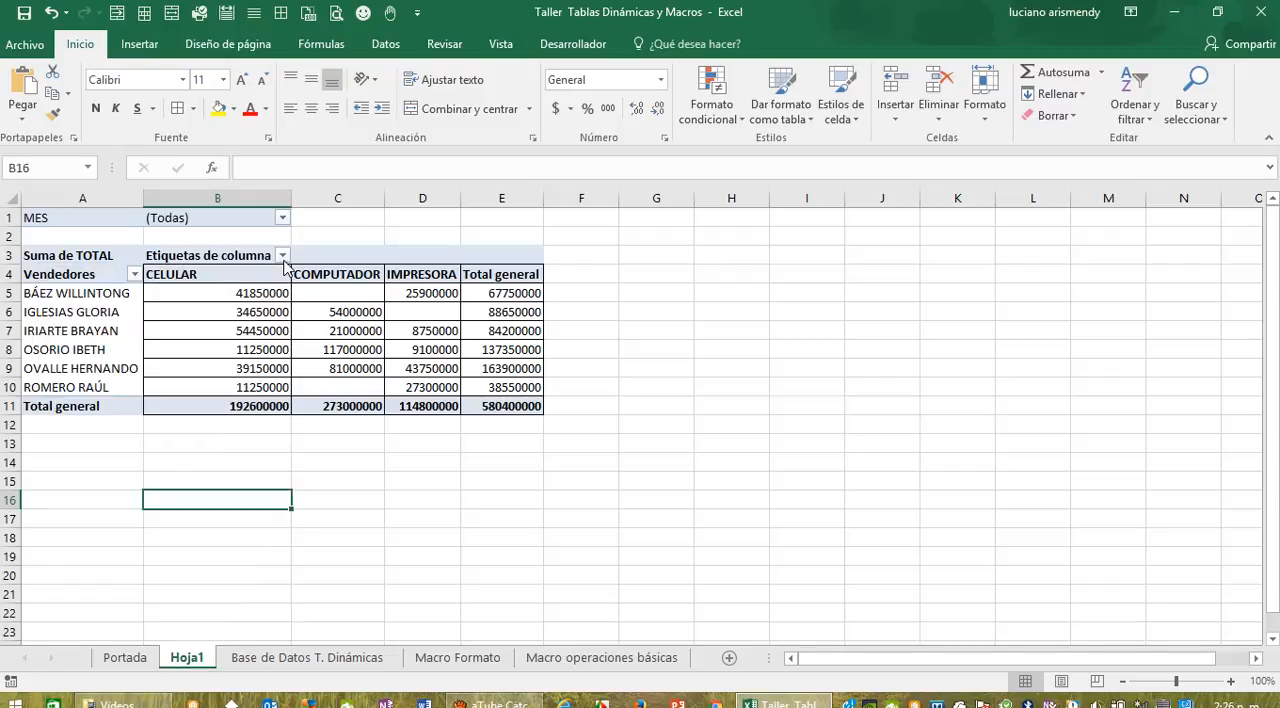
pyautogui.click(260, 259)
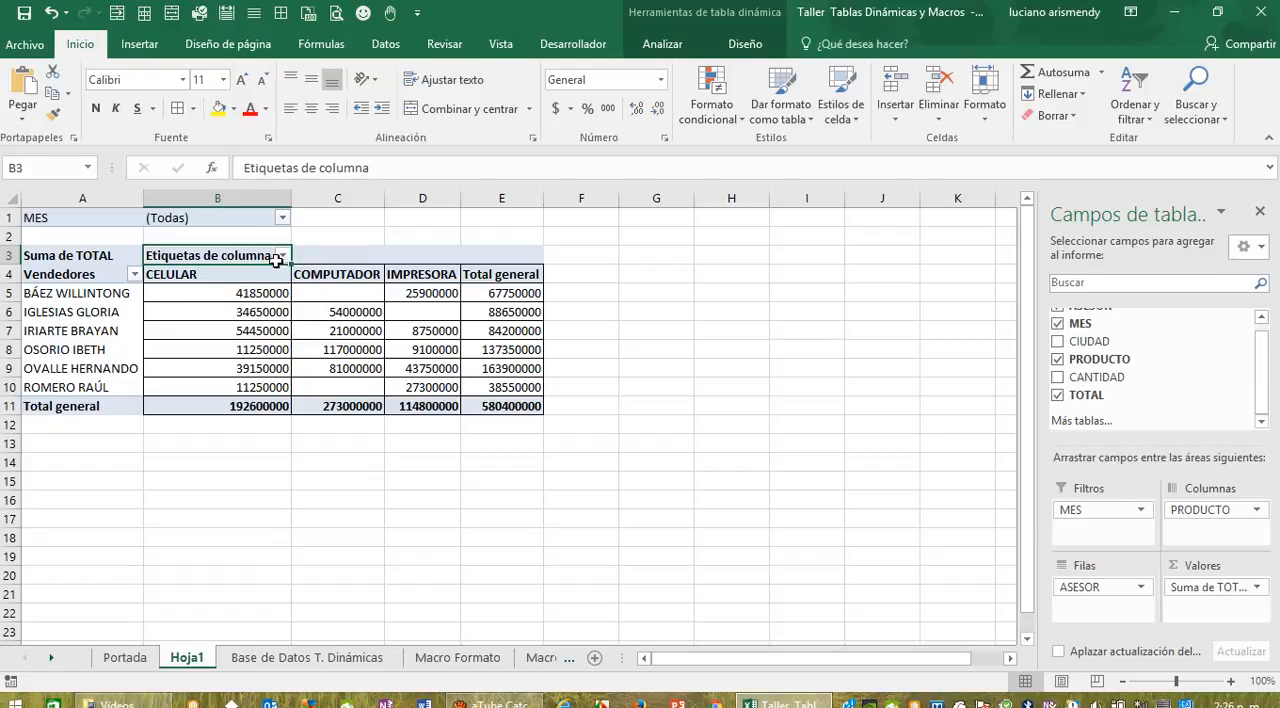
pyautogui.doubleClick(274, 256)
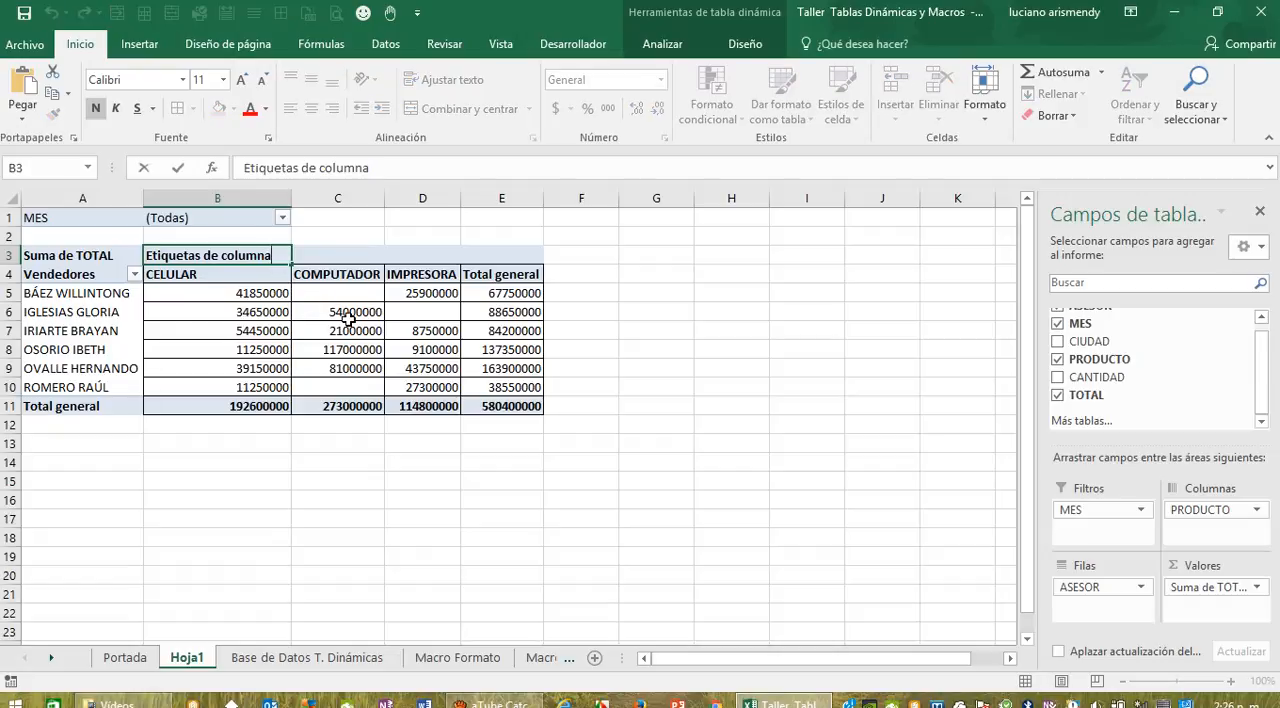
pyautogui.press('BackSpace')
pyautogui.press('BackSpace')
pyautogui.press('BackSpace')
pyautogui.press('BackSpace')
pyautogui.press('BackSpace')
pyautogui.press('BackSpace')
pyautogui.press('BackSpace')
pyautogui.press('BackSpace')
pyautogui.press('BackSpace')
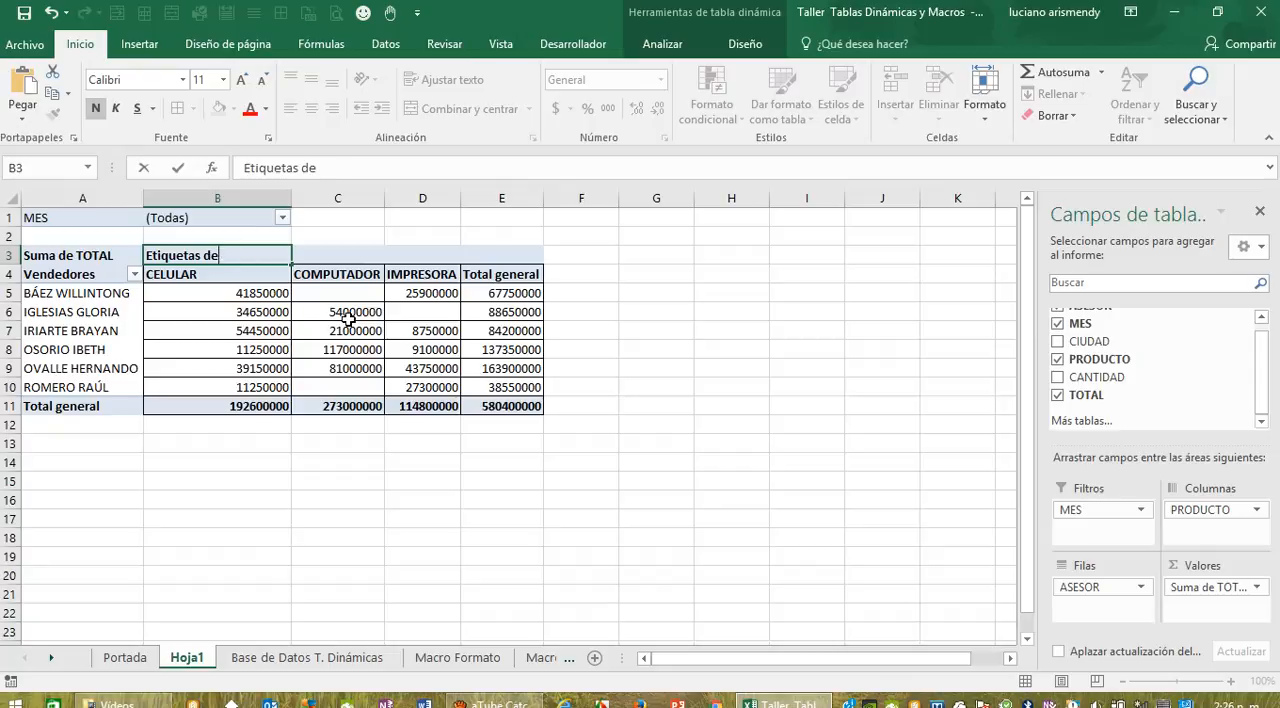
pyautogui.press('BackSpace')
pyautogui.press('BackSpace')
pyautogui.press('BackSpace')
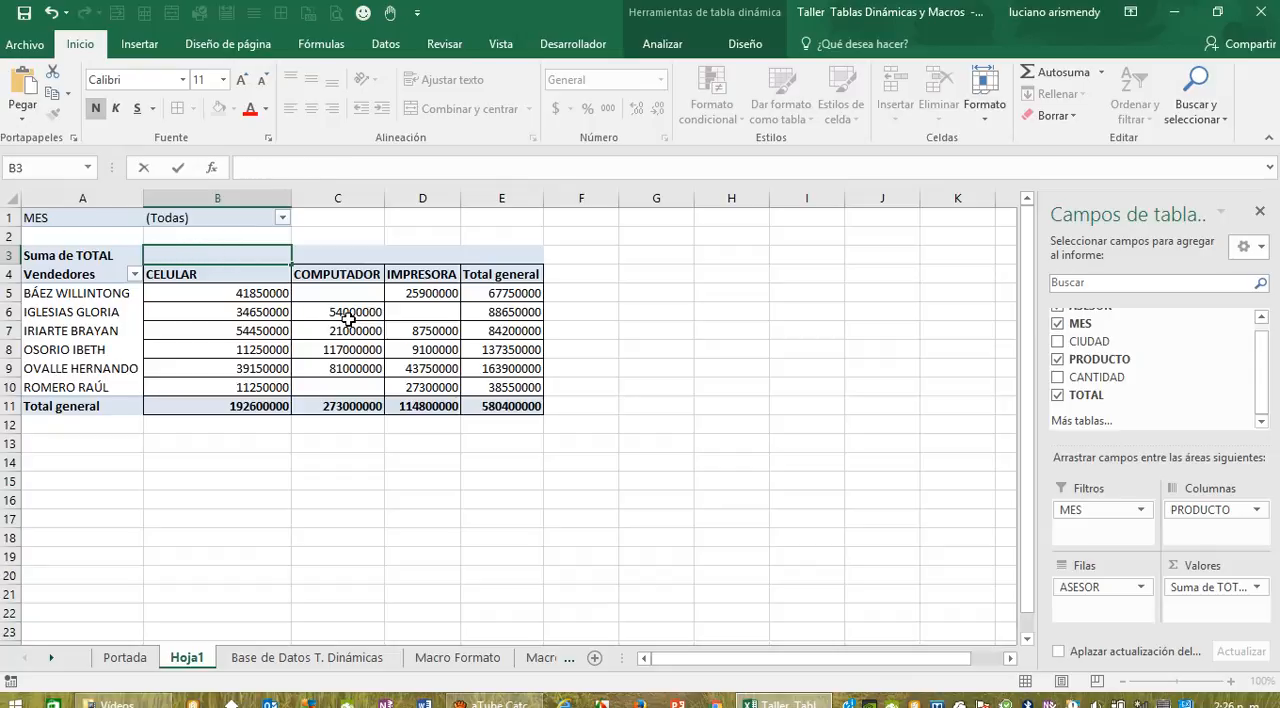
pyautogui.write('Productos')
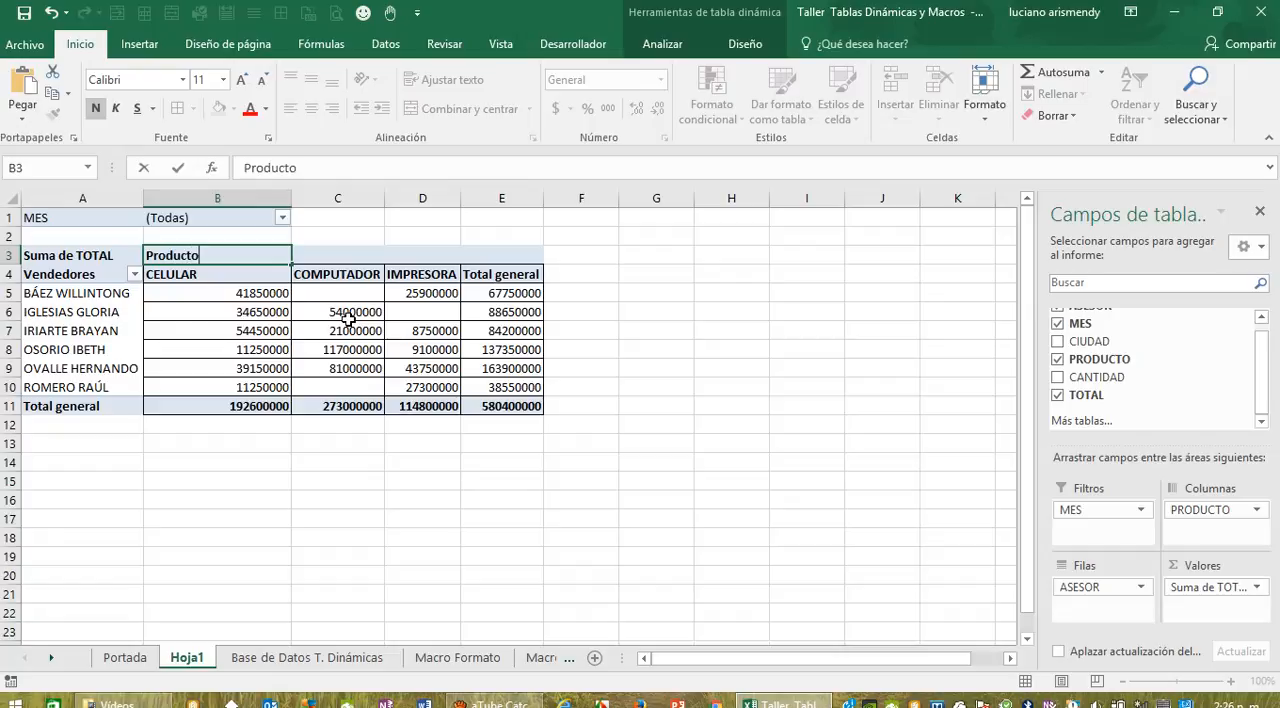
pyautogui.click(340, 535)
# Step: Filter the Vendedores rows to show only the first two advisors in the list
pyautogui.click(134, 275)
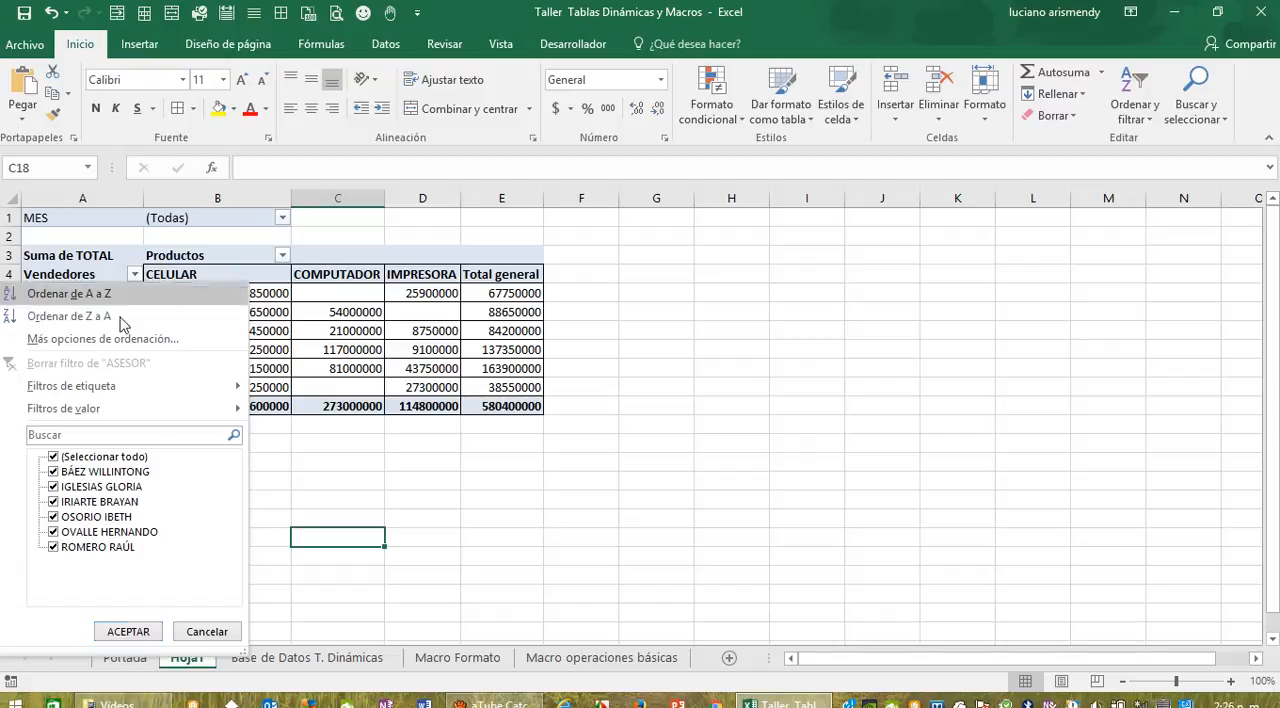
pyautogui.click(52, 457)
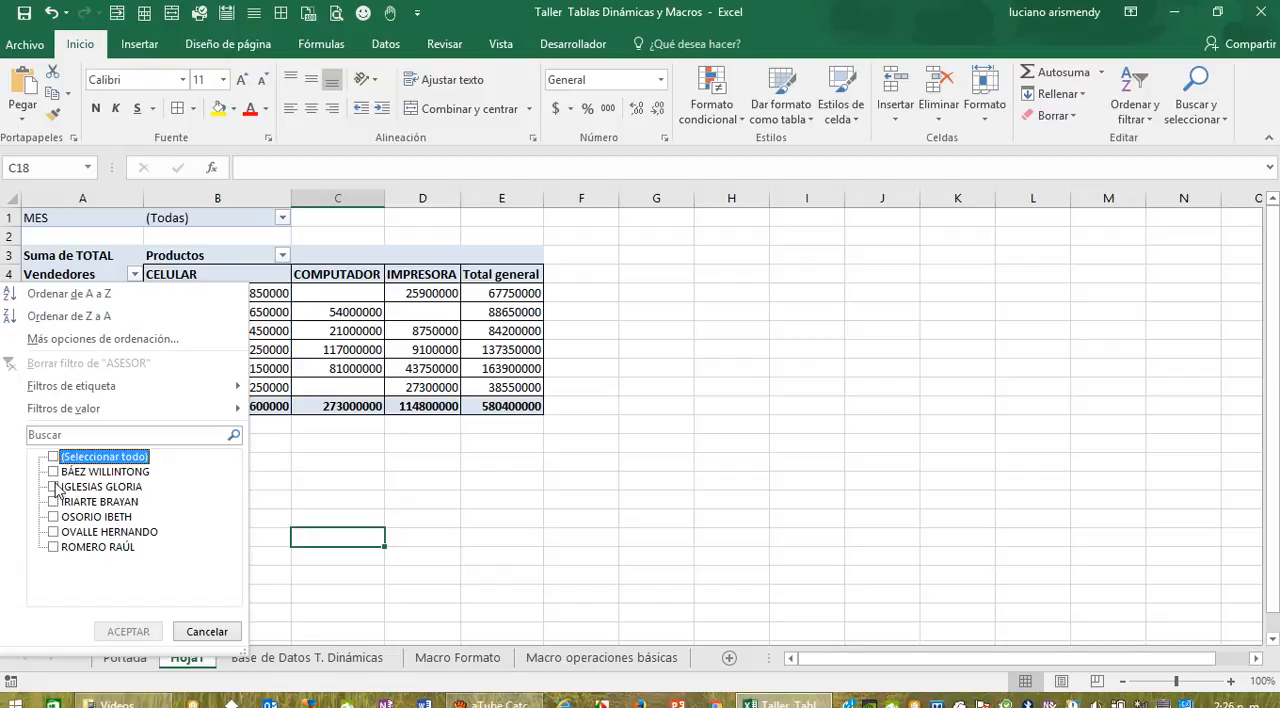
pyautogui.click(58, 472)
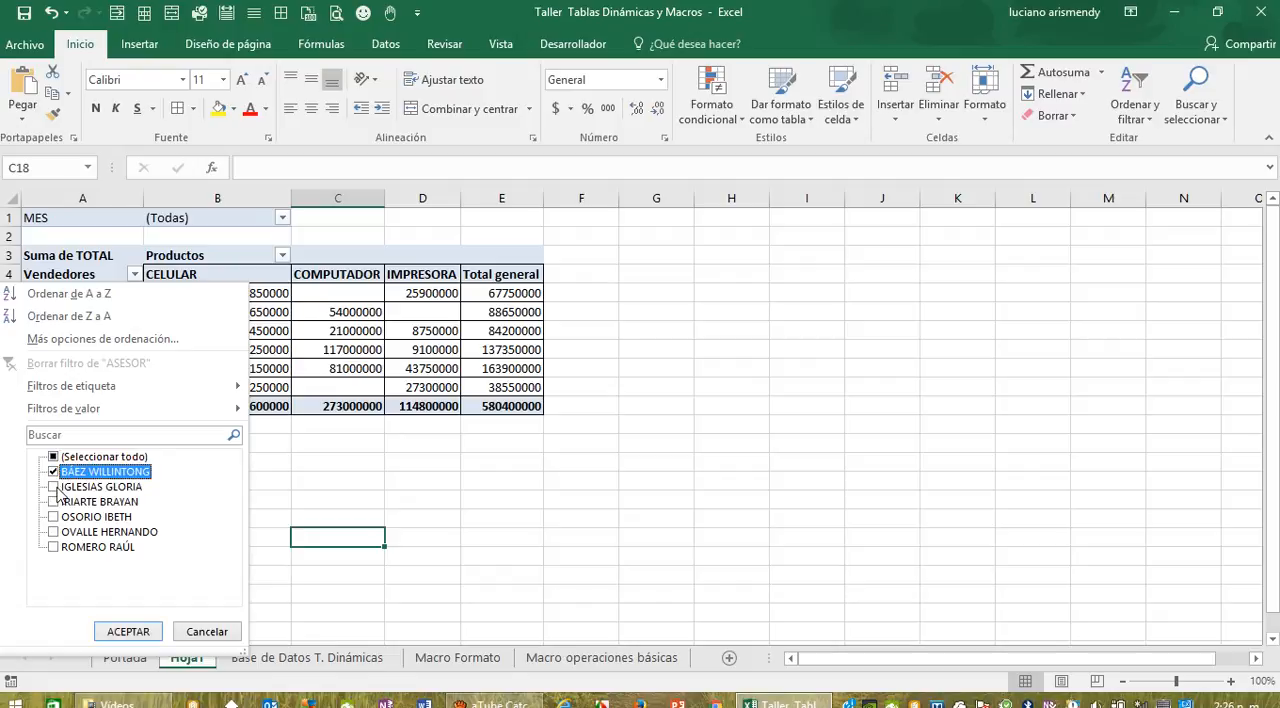
pyautogui.click(55, 487)
pyautogui.click(134, 631)
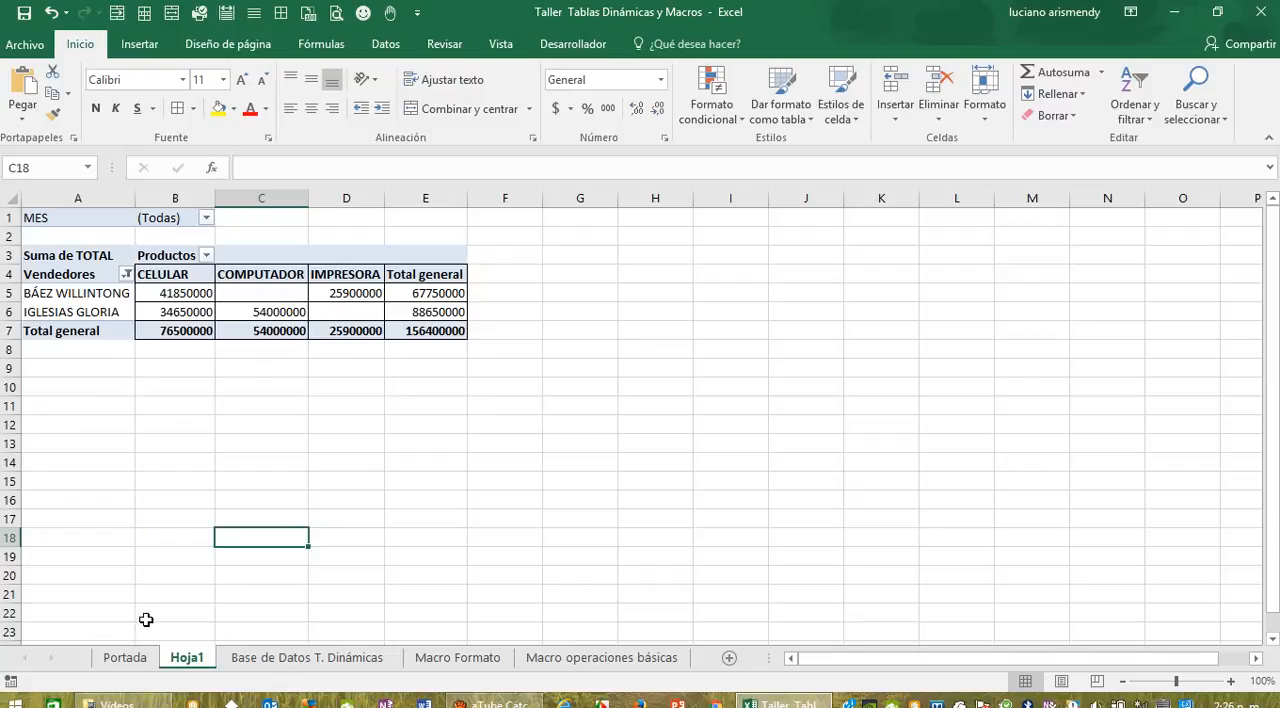
# Step: Reselect every advisor in the Vendedores filter and apply it
pyautogui.click(126, 275)
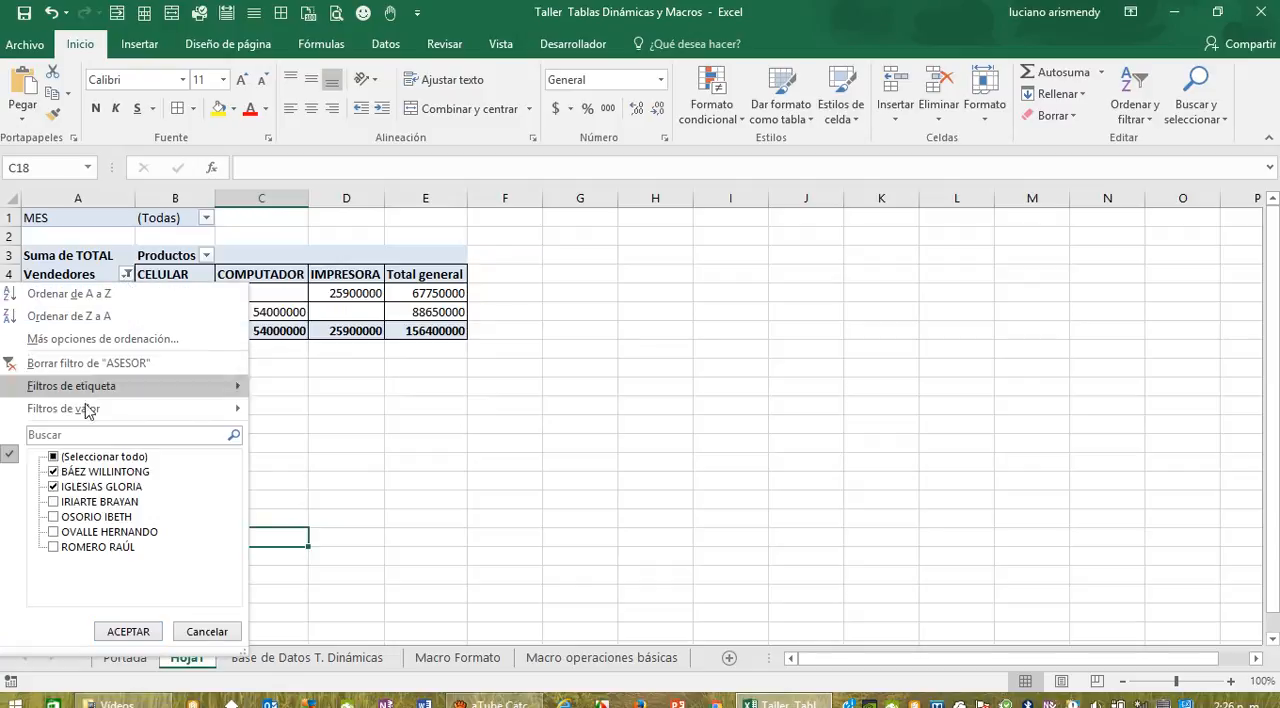
pyautogui.click(54, 457)
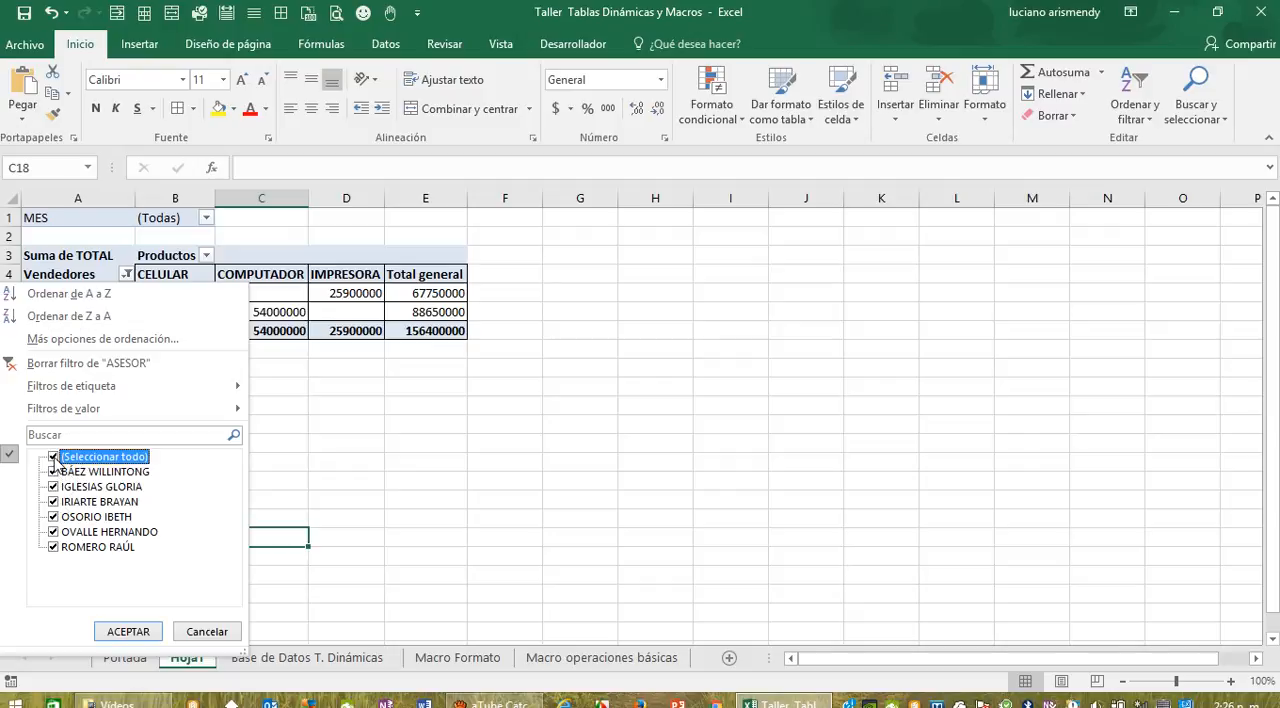
pyautogui.click(126, 631)
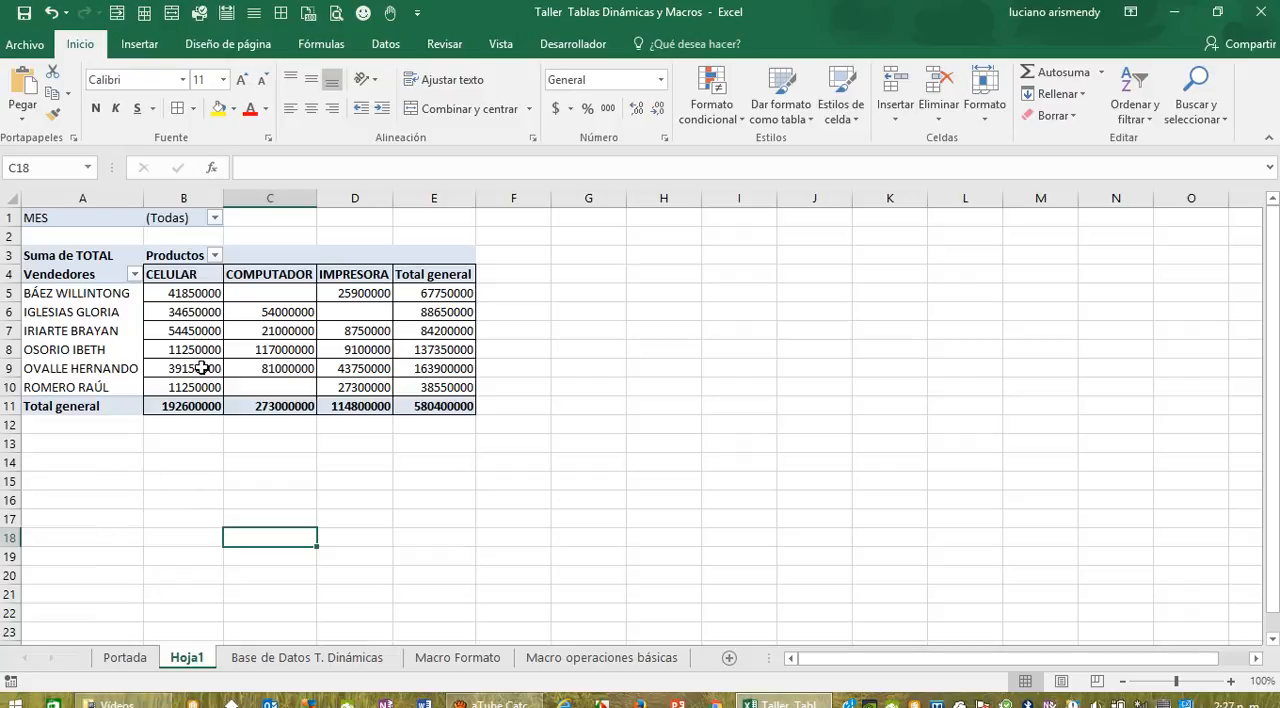
# Step: Filter the Productos columns to exclude CELULAR, keeping COMPUTADOR and IMPRESORA
pyautogui.click(213, 255)
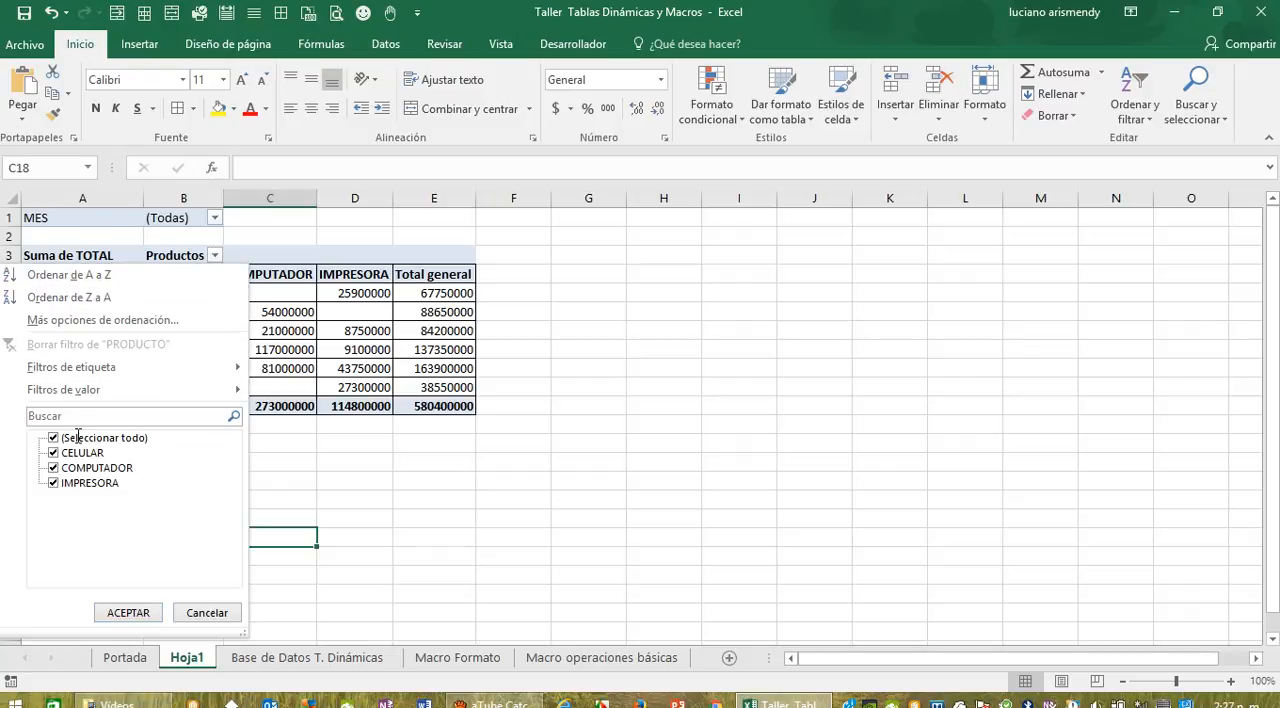
pyautogui.click(55, 456)
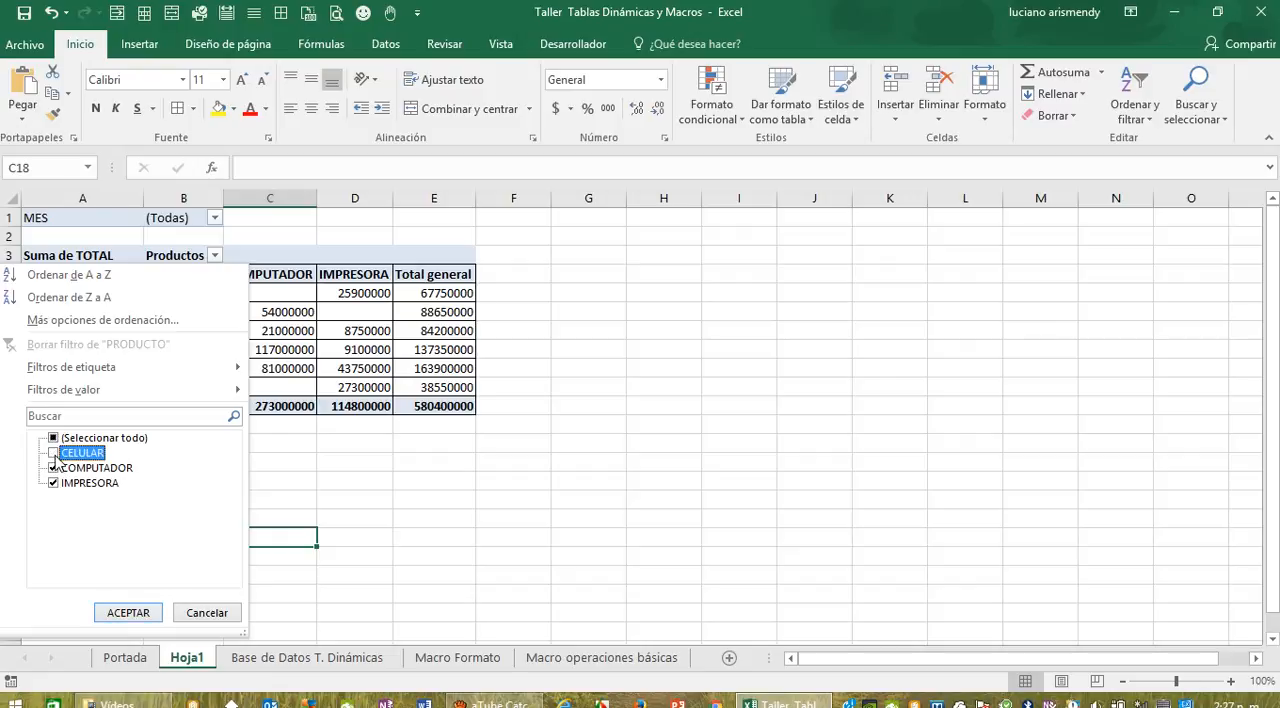
pyautogui.click(128, 612)
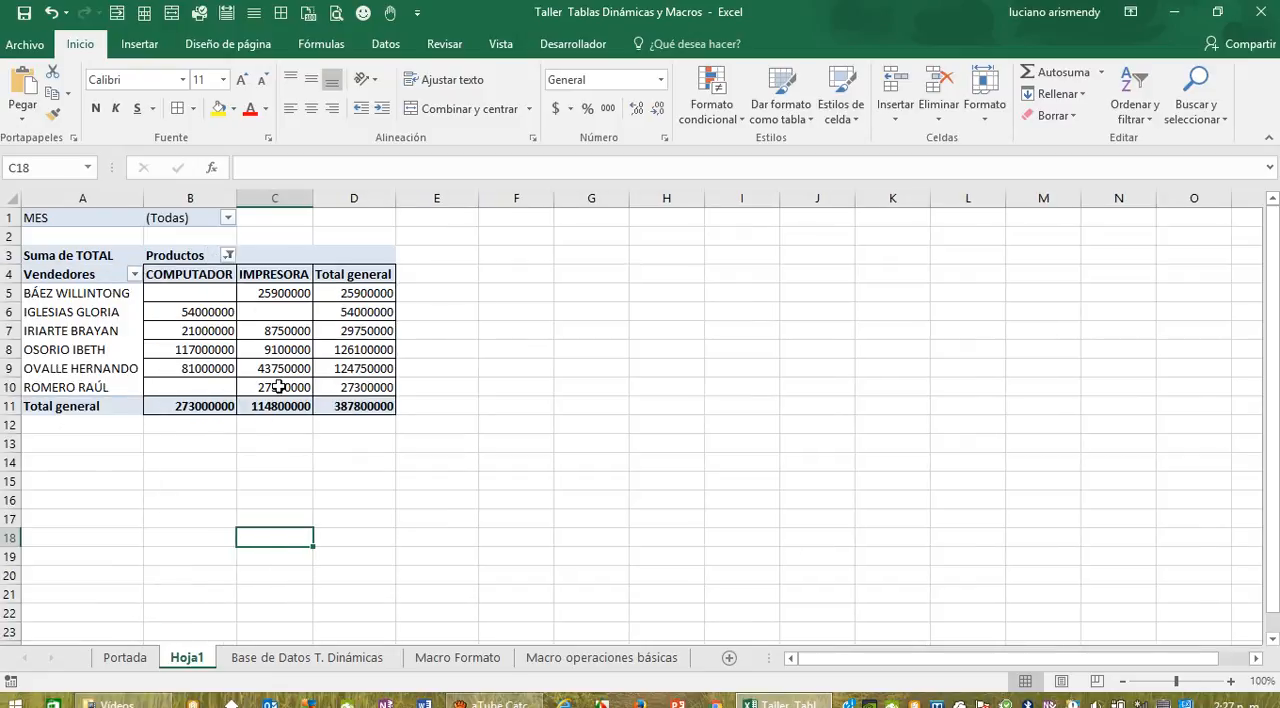
# Step: Reselect all products in the Productos filter and apply it
pyautogui.click(227, 256)
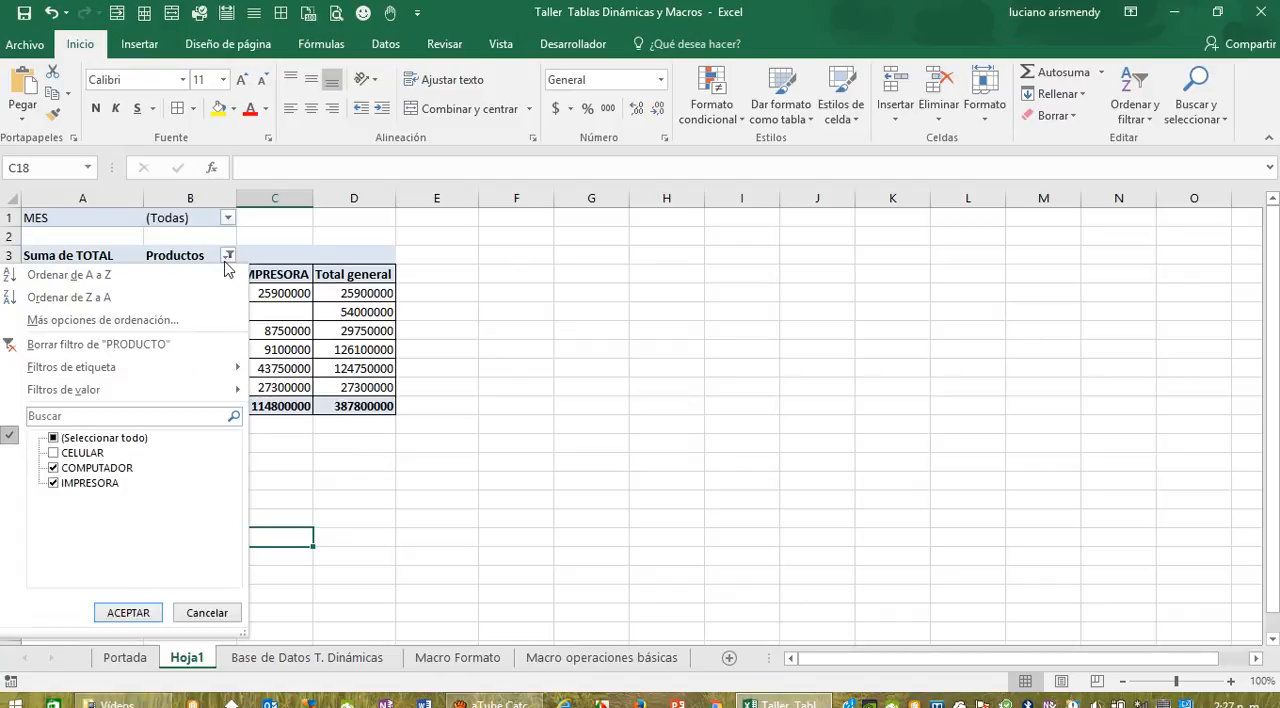
pyautogui.click(55, 440)
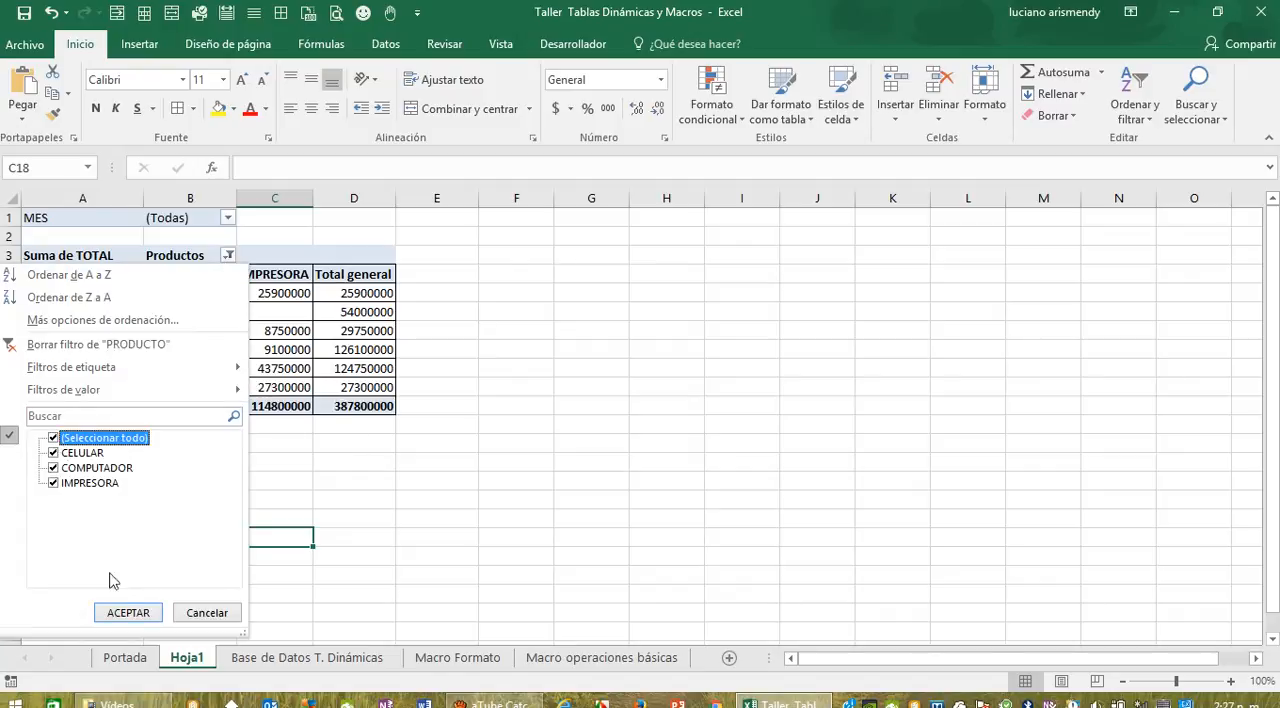
pyautogui.click(128, 612)
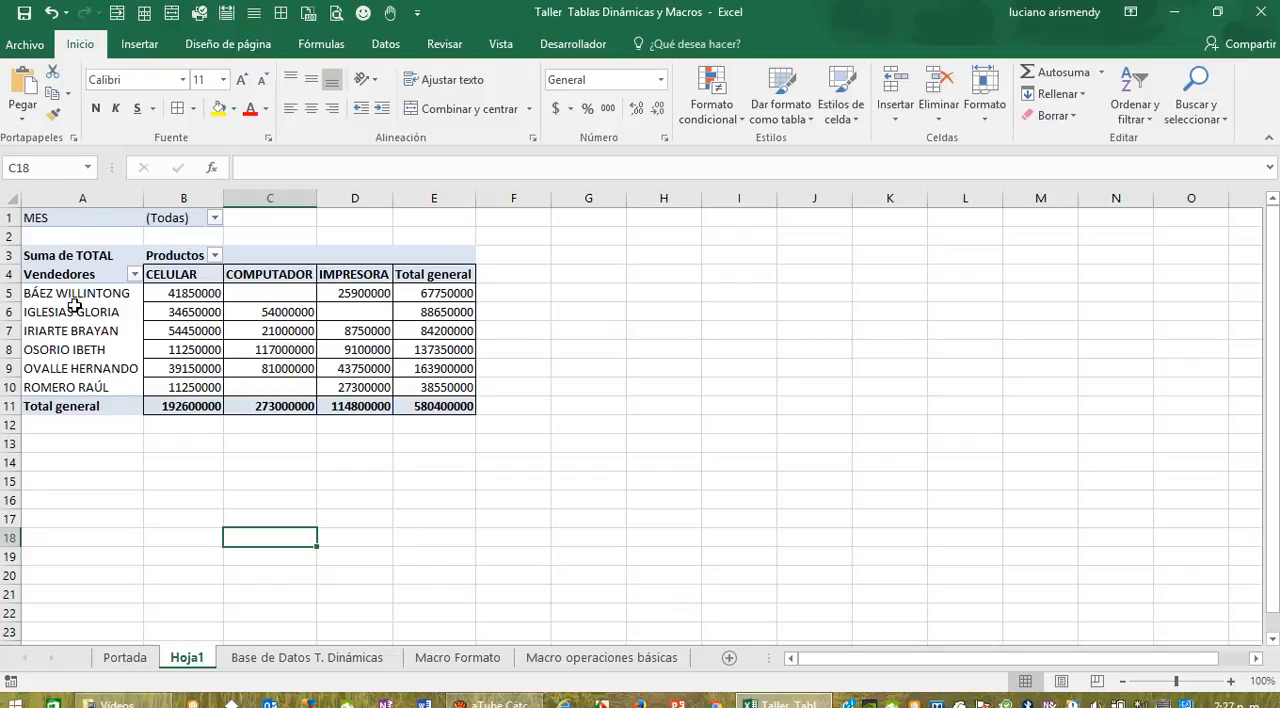
# Step: Allow multiple items in the MES filter and exclude ENERO, FEBRERO and MARZO, keeping ABRIL, MAYO and JUNIO
pyautogui.moveTo(67, 256); pyautogui.dragTo(415, 406)
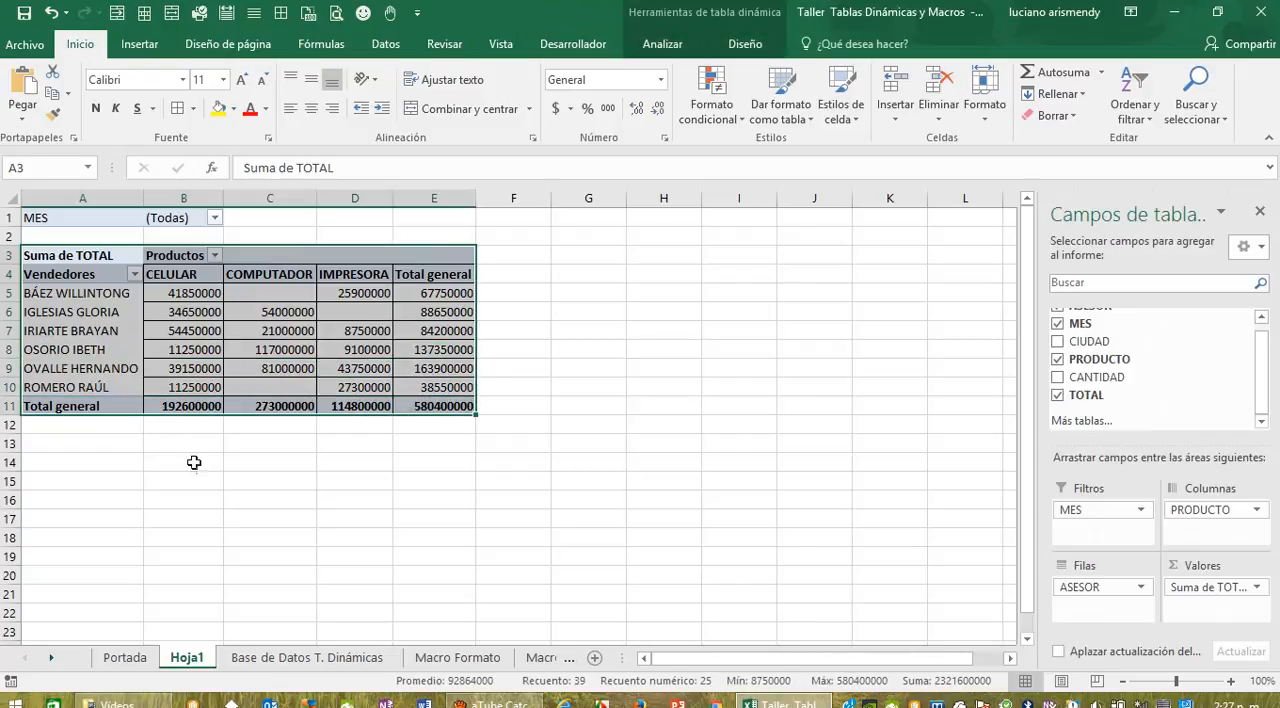
pyautogui.click(191, 459)
pyautogui.click(215, 217)
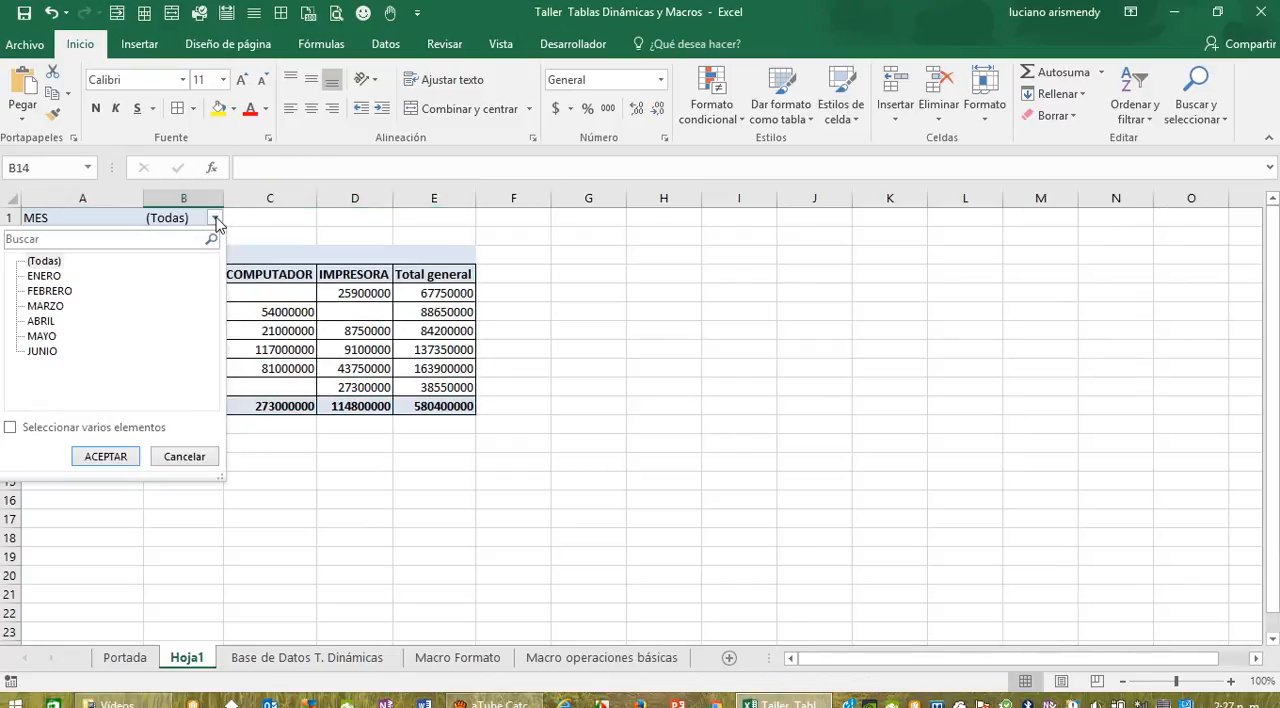
pyautogui.click(10, 427)
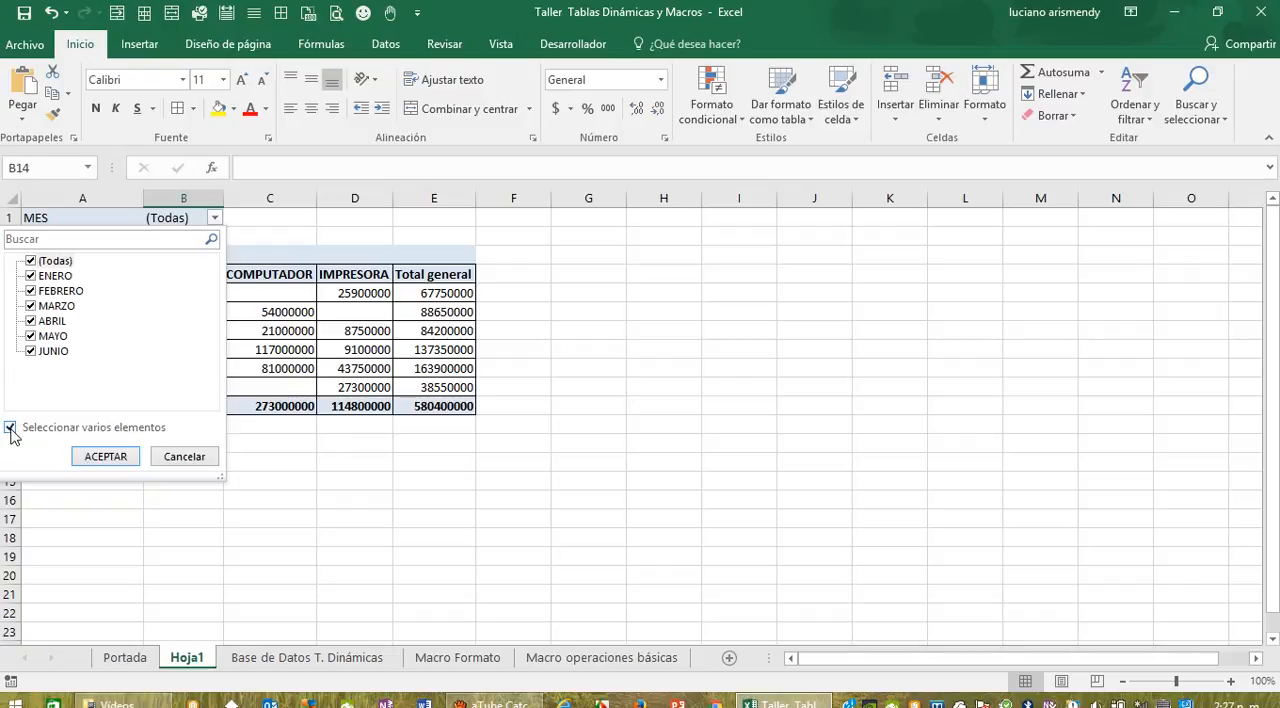
pyautogui.click(32, 278)
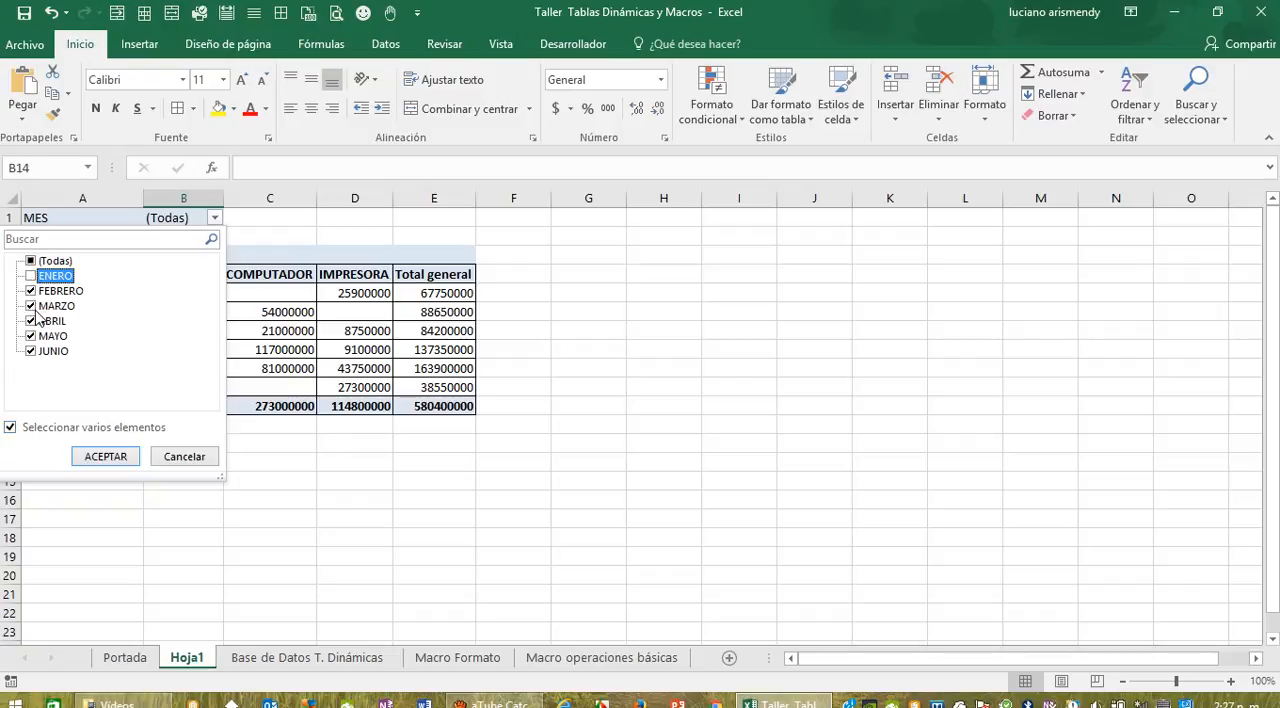
pyautogui.click(32, 291)
pyautogui.click(32, 306)
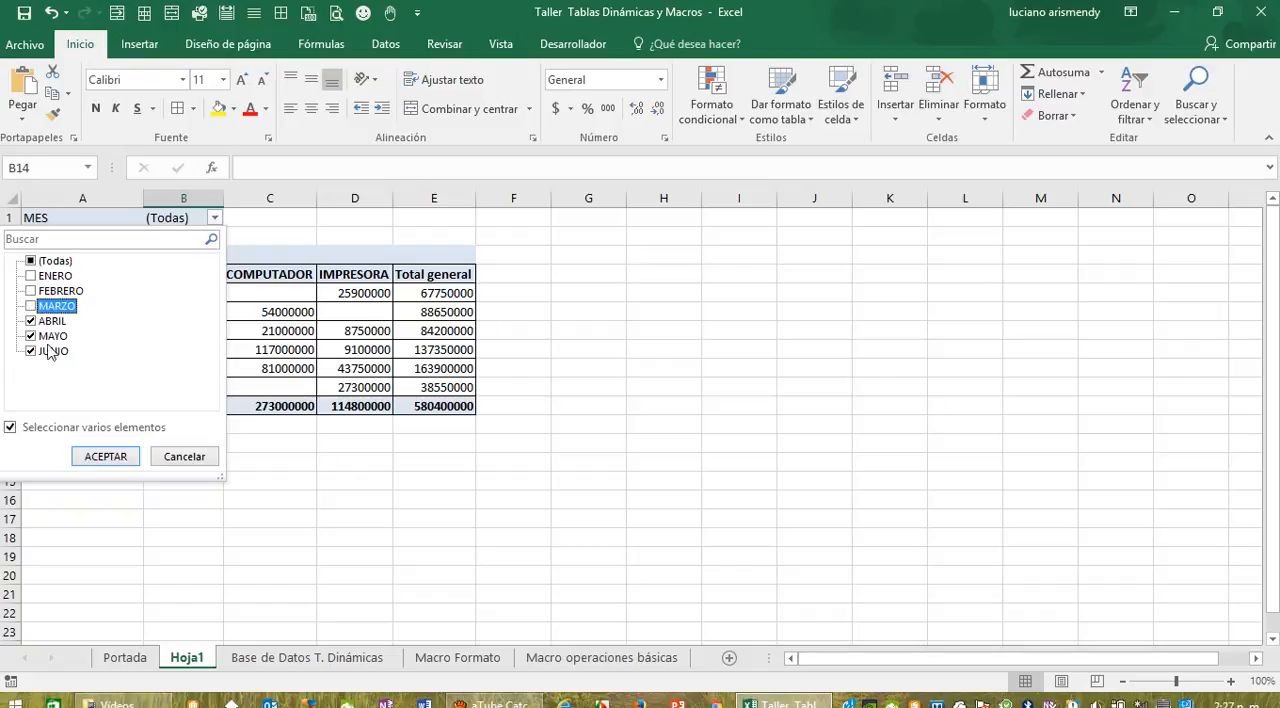
pyautogui.click(105, 456)
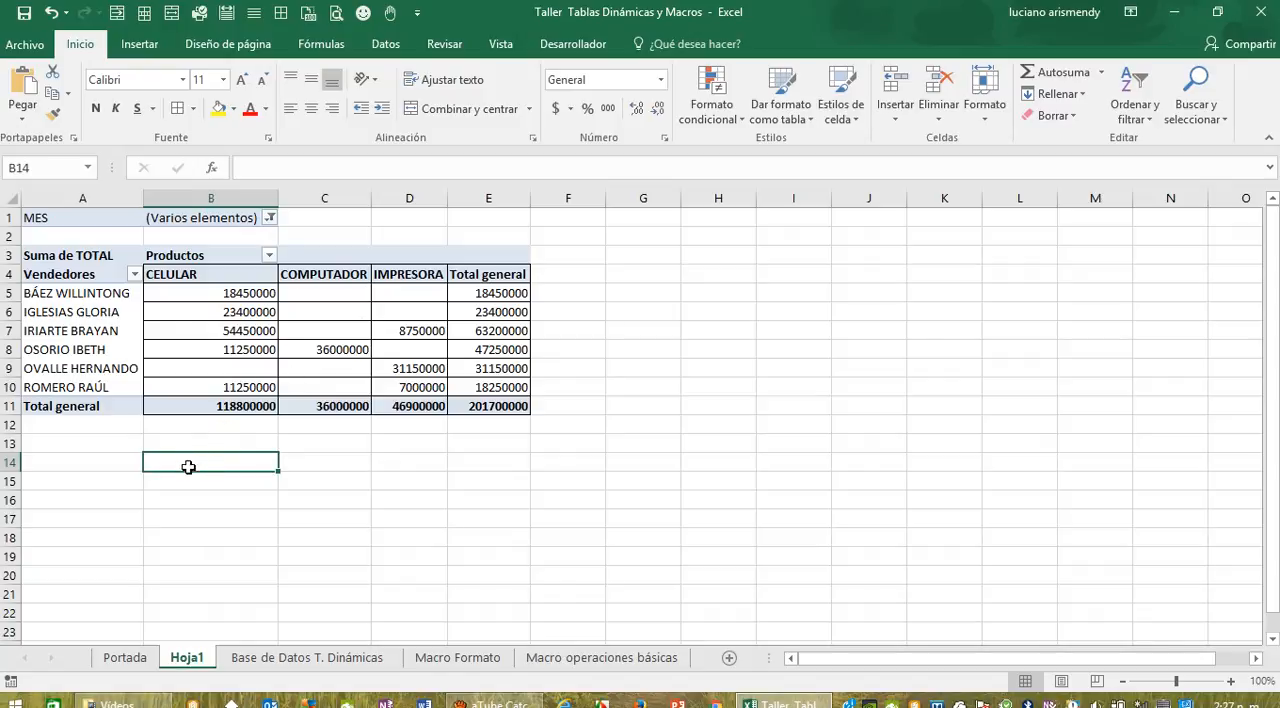
# Step: Reselect all months in the MES filter and apply it
pyautogui.click(268, 219)
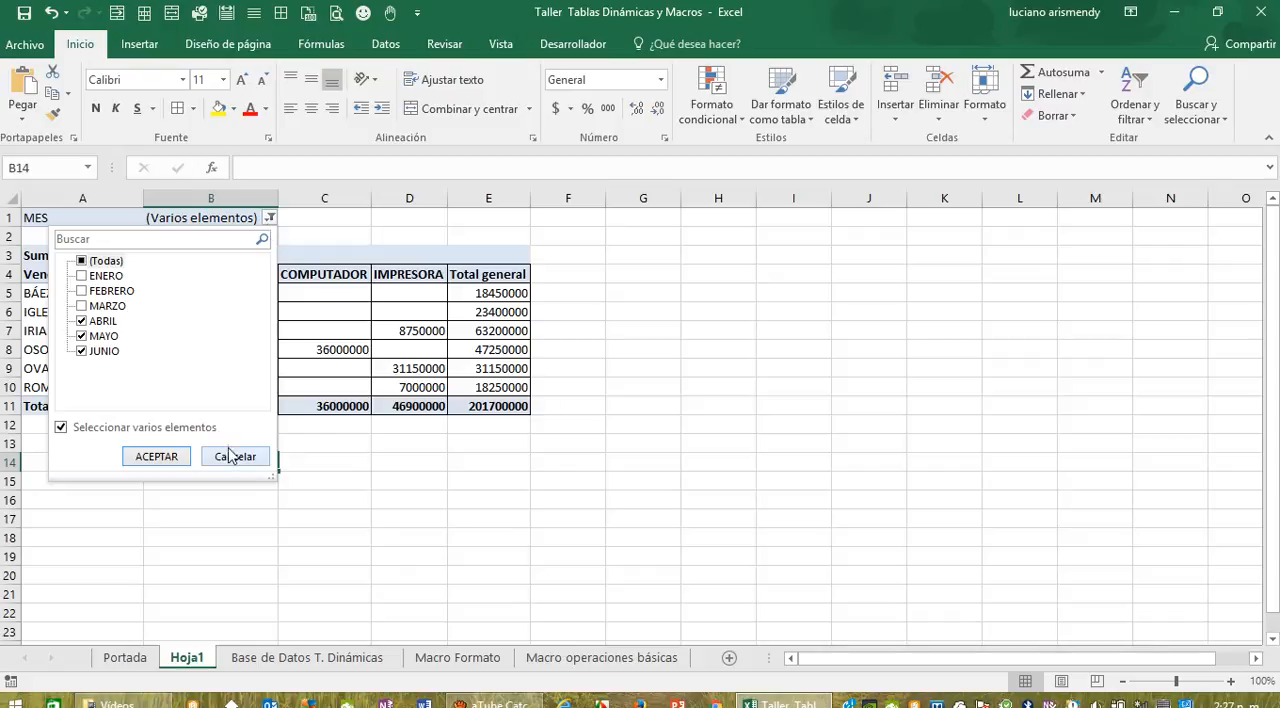
pyautogui.click(157, 457)
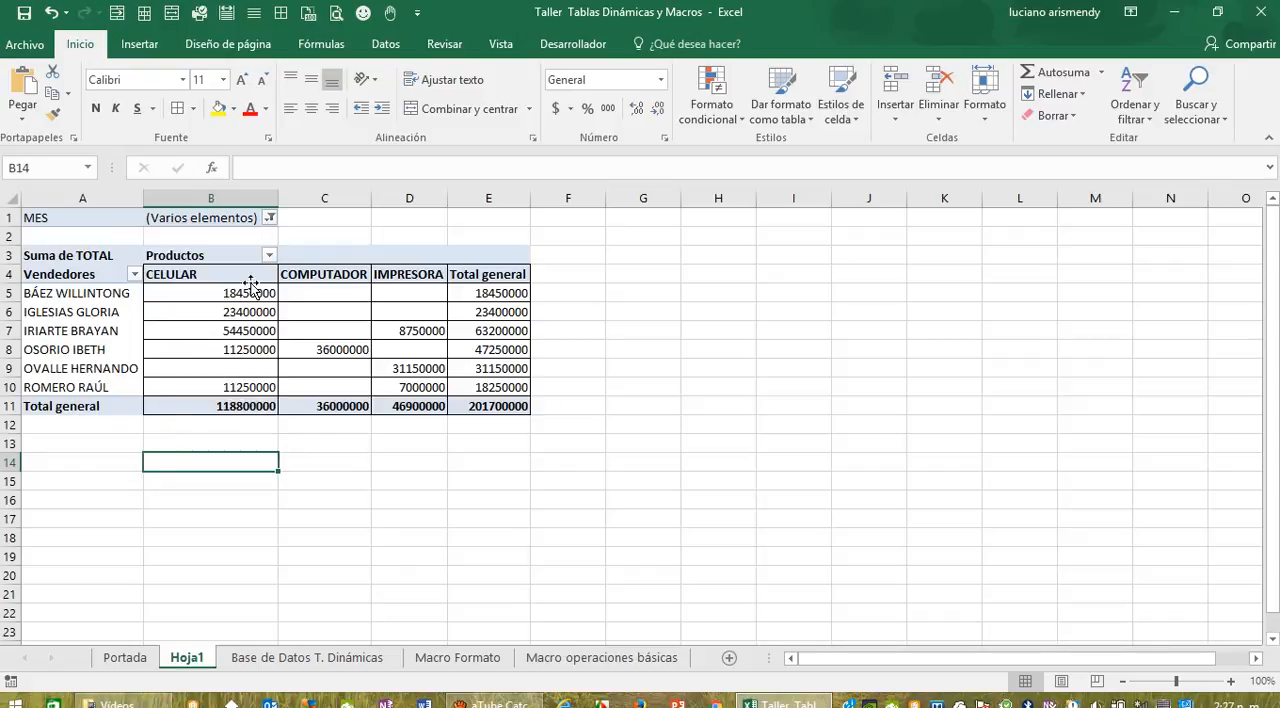
pyautogui.click(268, 223)
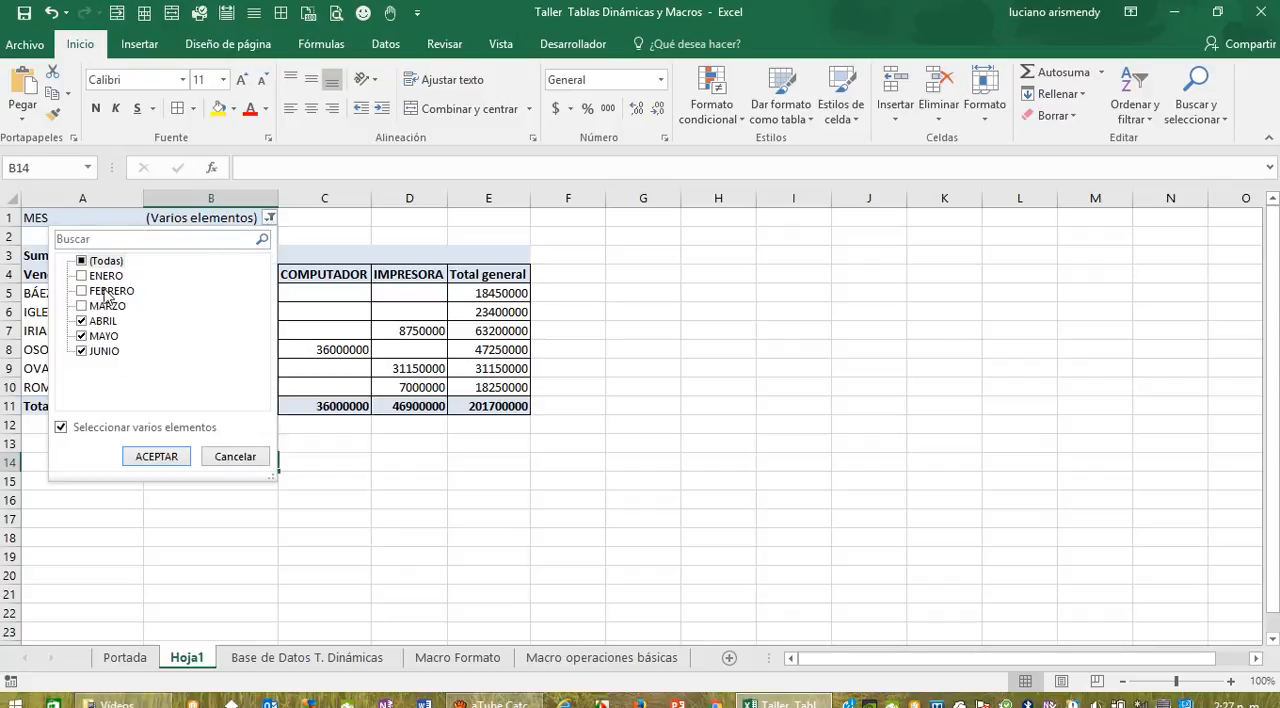
pyautogui.click(84, 262)
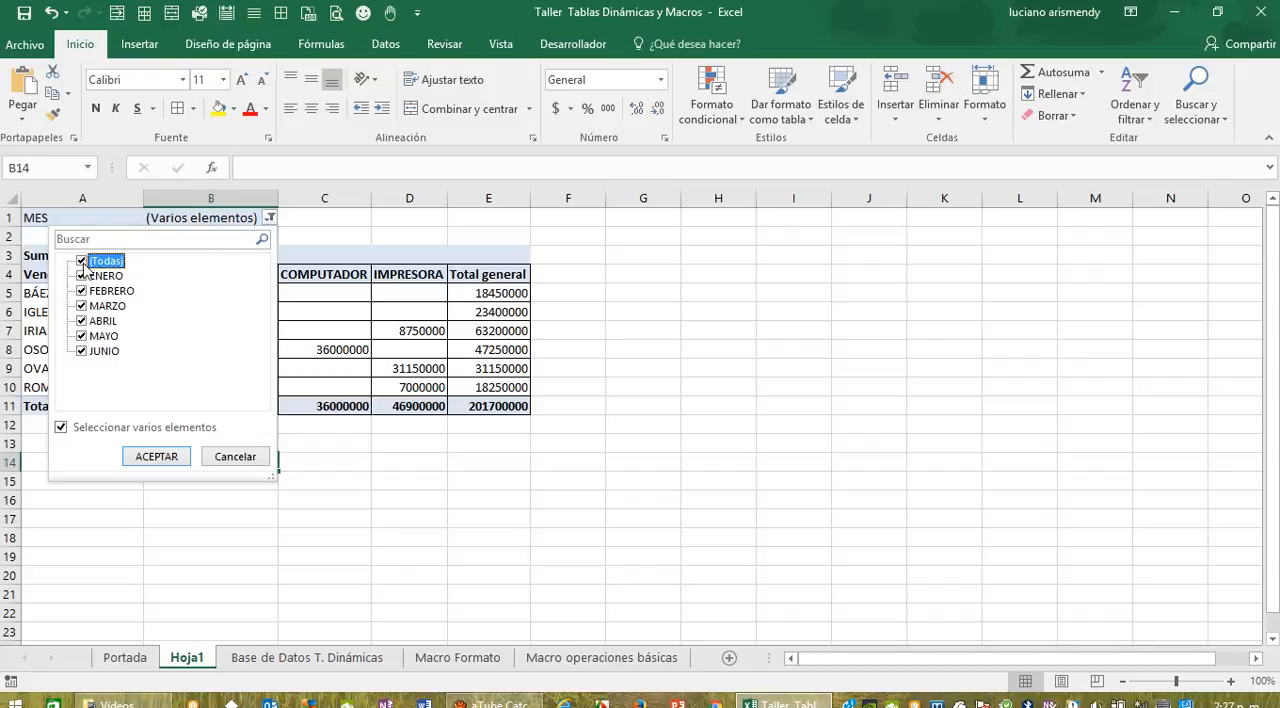
pyautogui.click(150, 460)
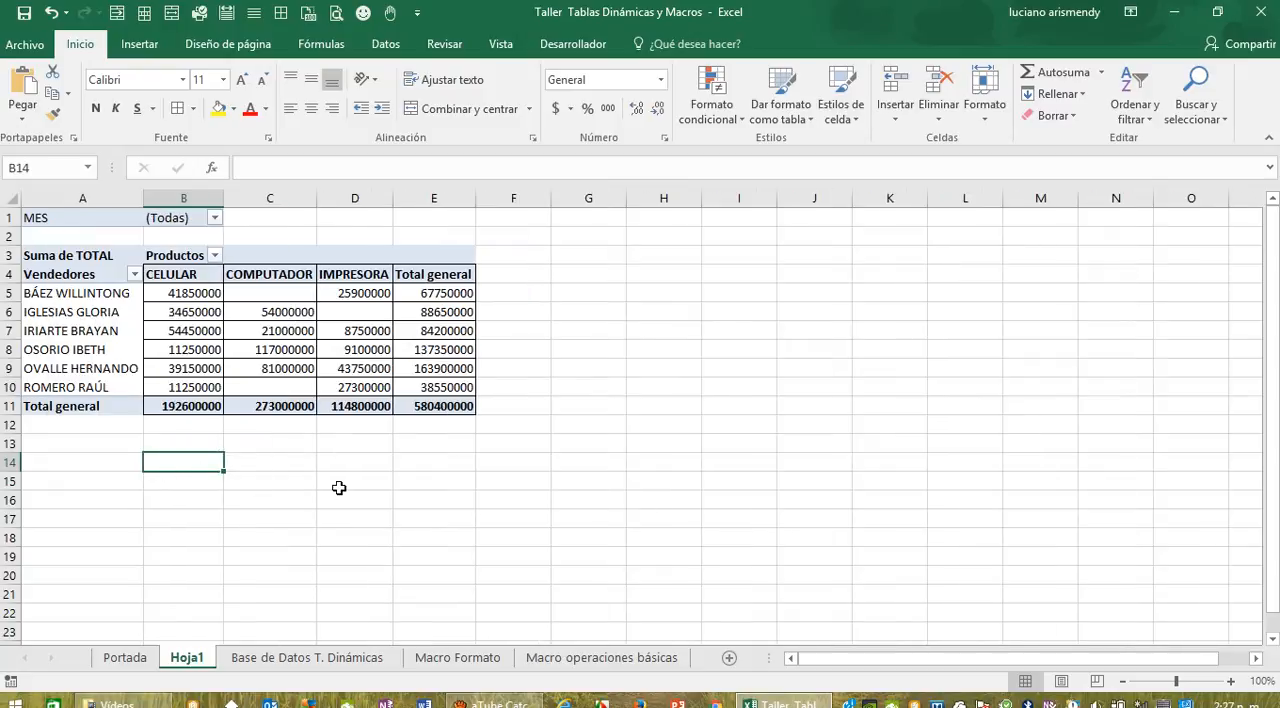
# Step: Rename the pivot table's worksheet as T1
pyautogui.doubleClick(186, 658)
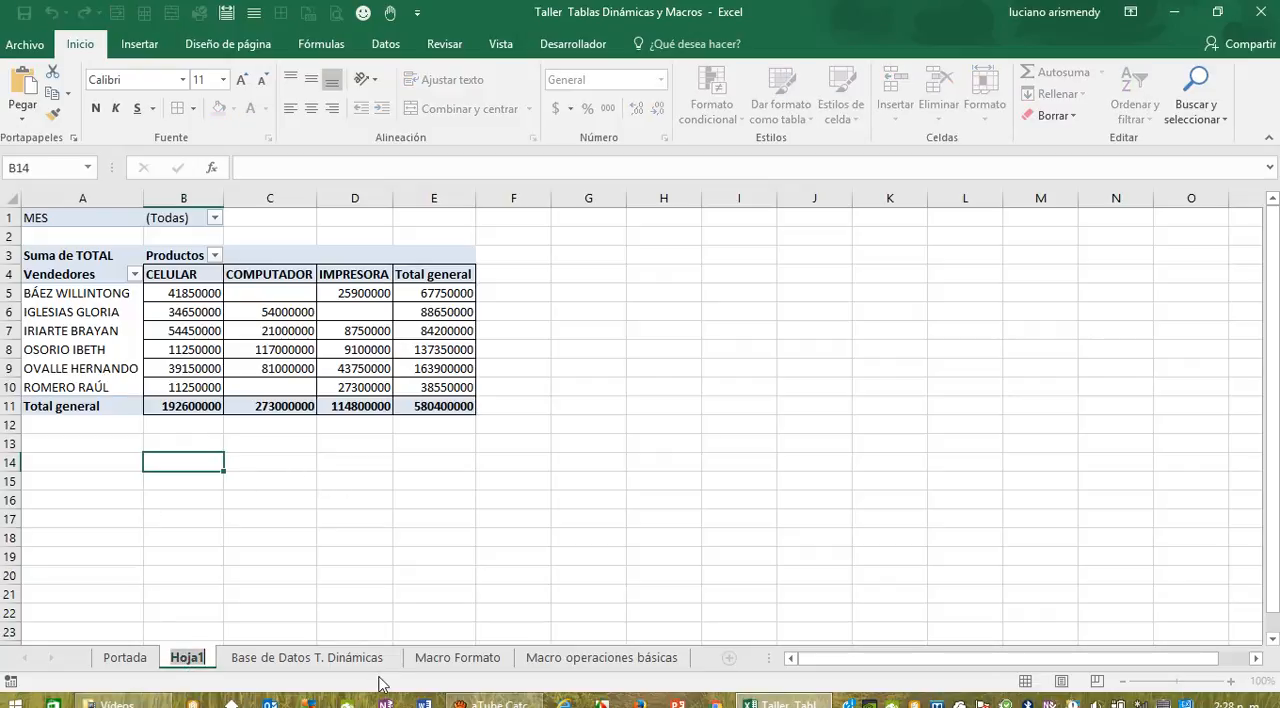
pyautogui.write('T')
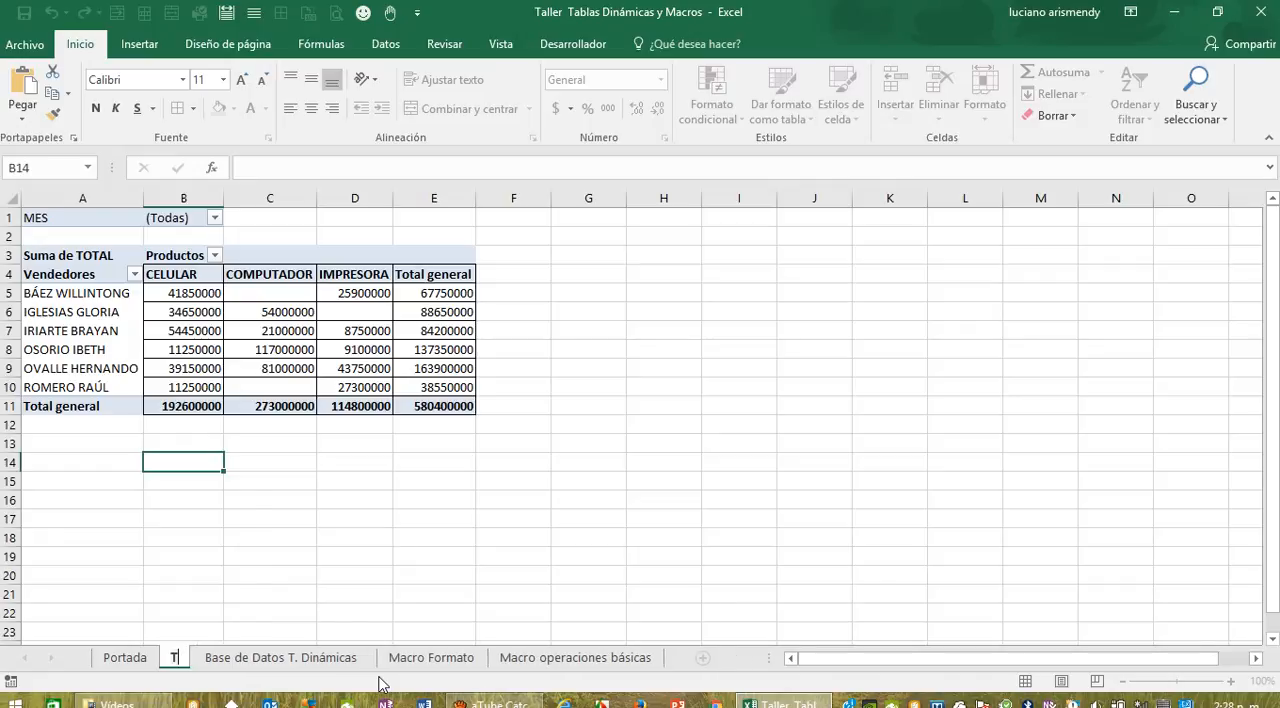
pyautogui.write('1')
pyautogui.press('Return')
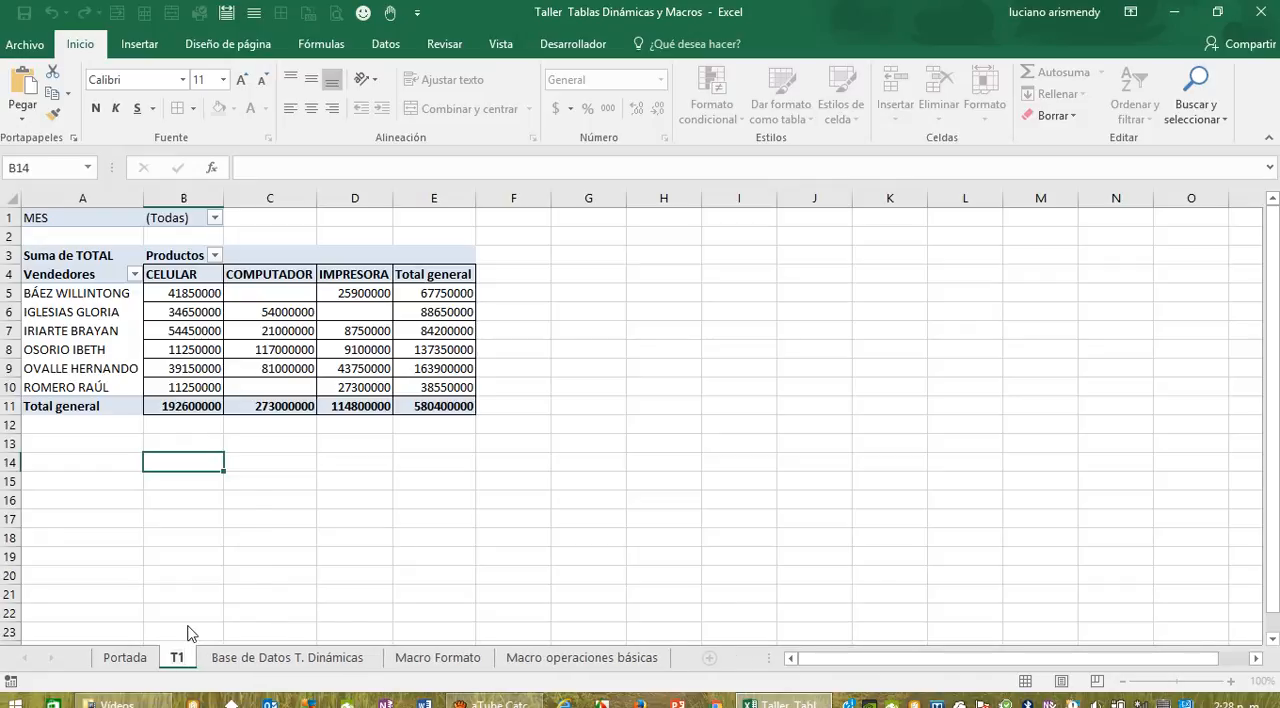
pyautogui.click(305, 557)
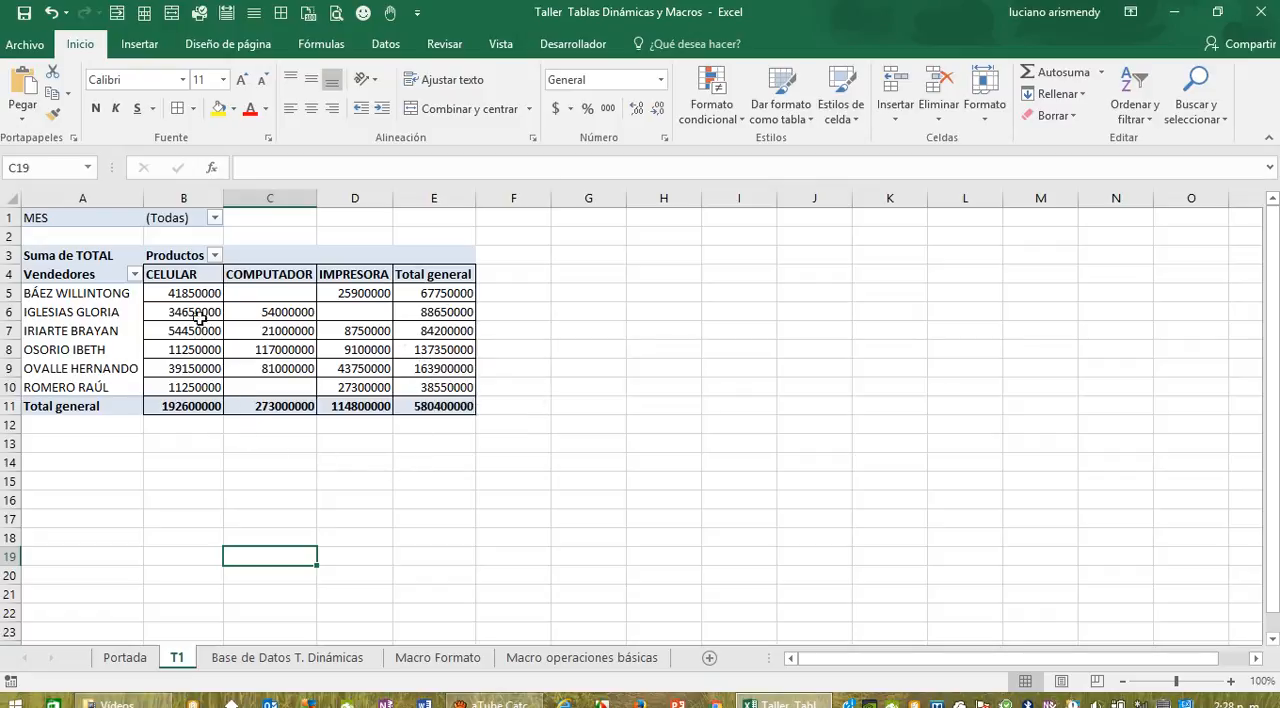
# Step: Turn off the pivot table's grand totals for both rows and columns
pyautogui.moveTo(193, 298)
pyautogui.click(259, 331)
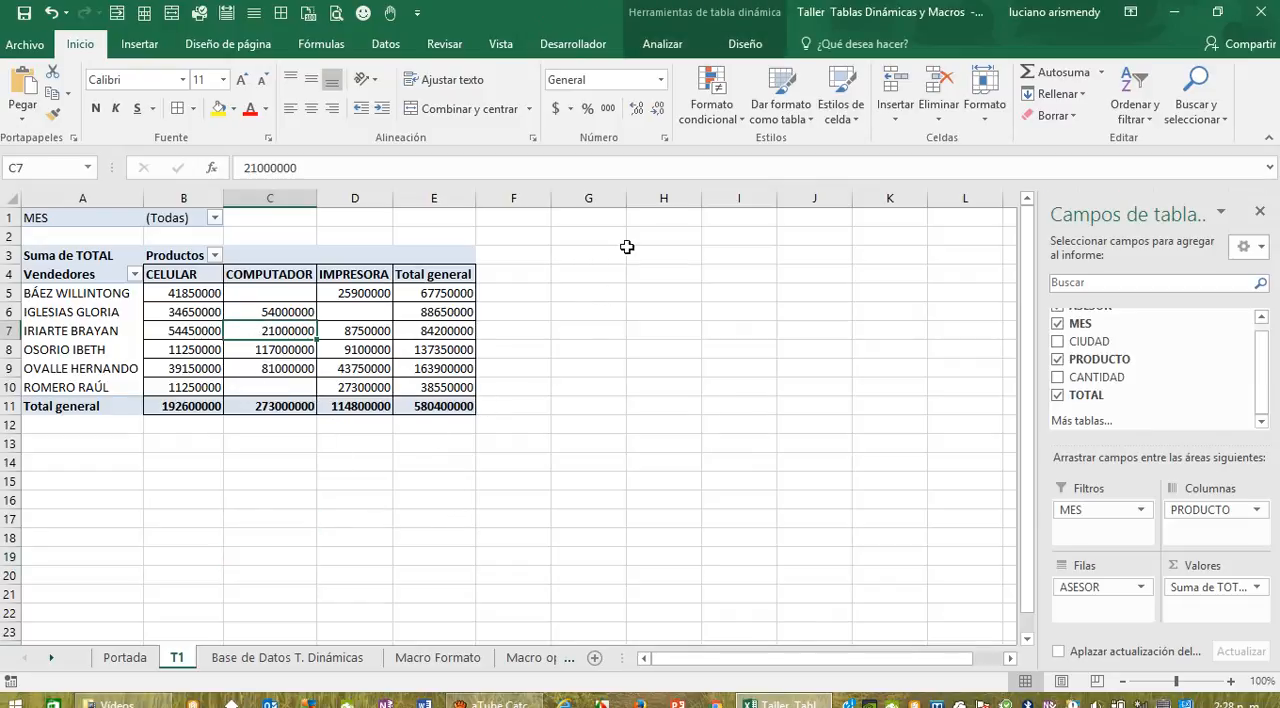
pyautogui.click(746, 46)
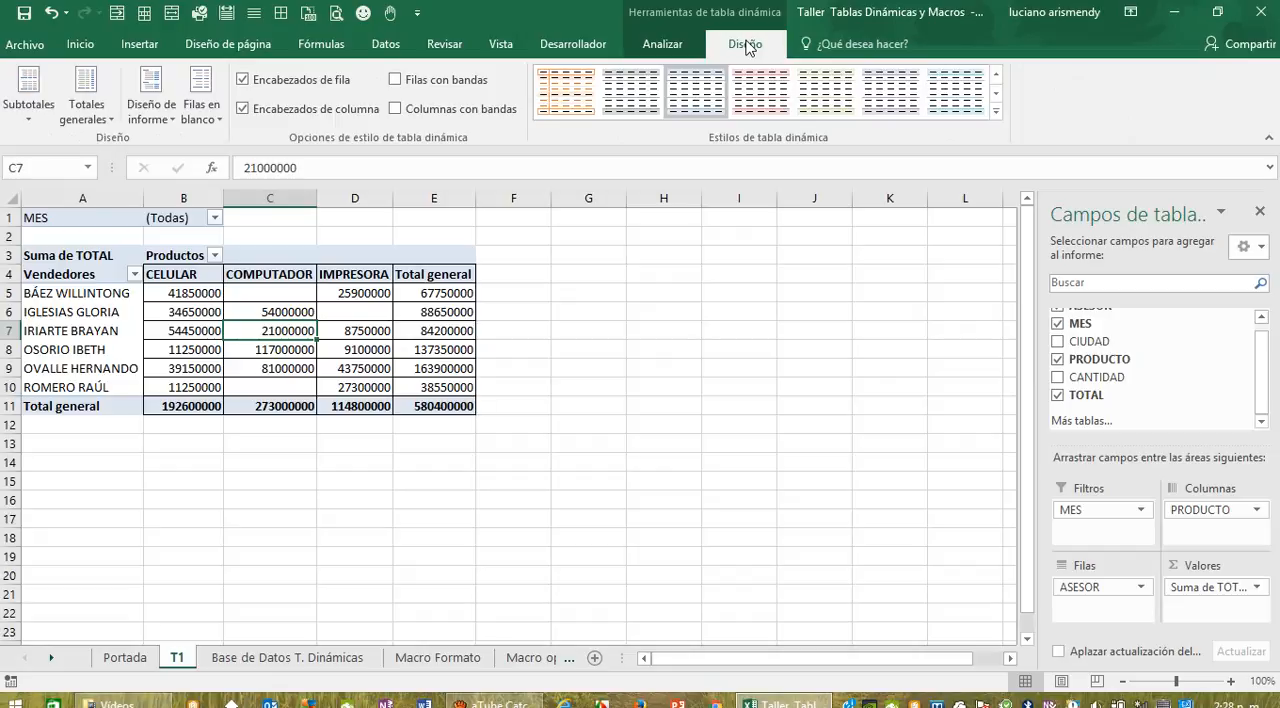
pyautogui.click(113, 123)
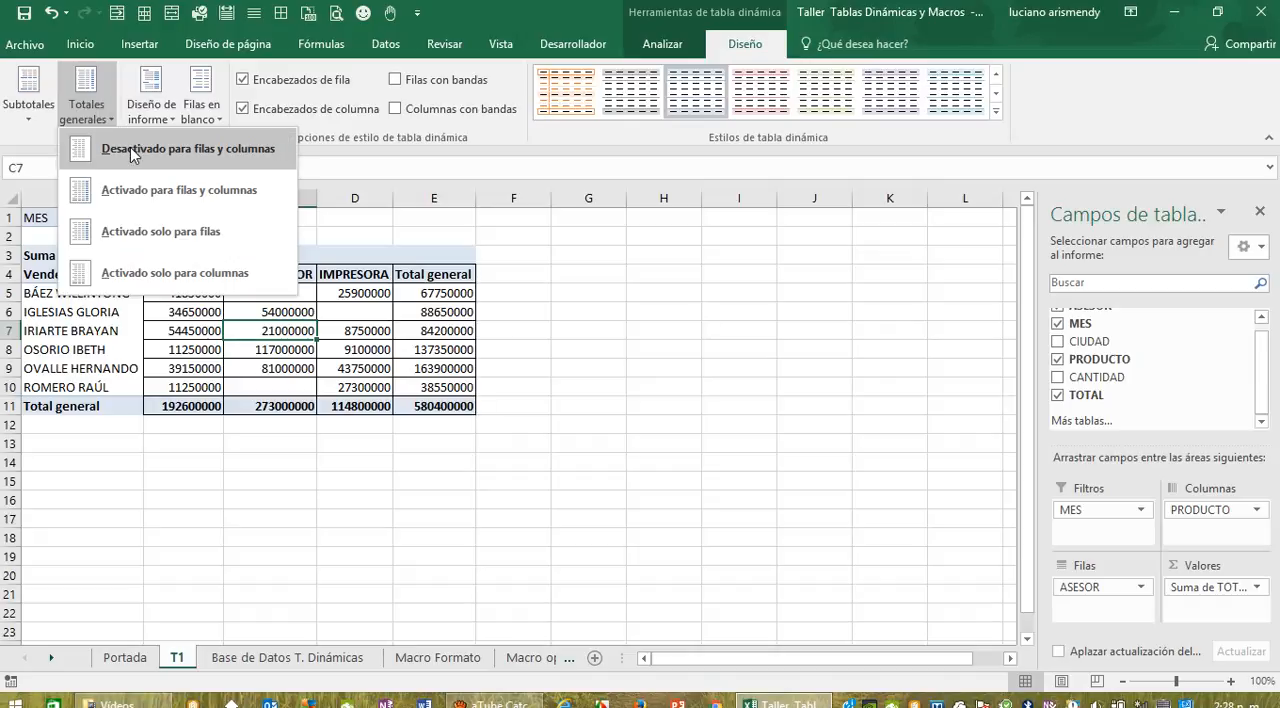
pyautogui.click(130, 147)
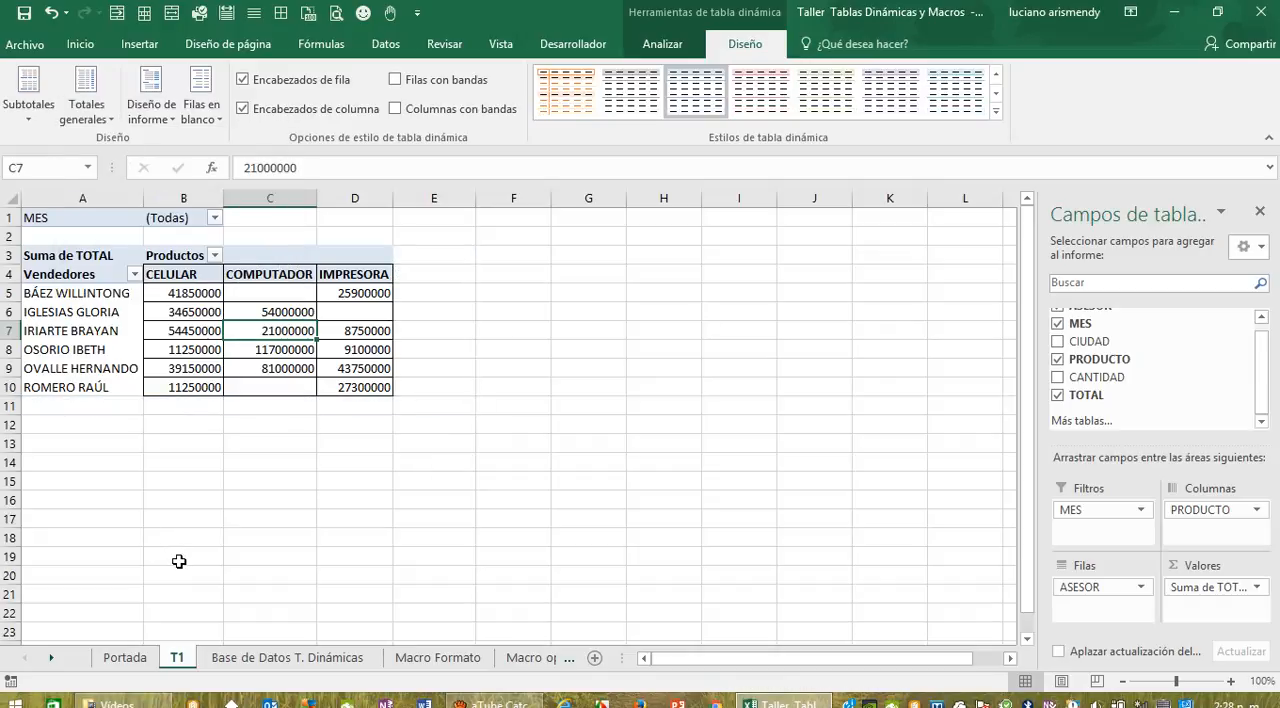
# Step: Try the pivot table's grand totals for rows only and for columns only
pyautogui.click(113, 122)
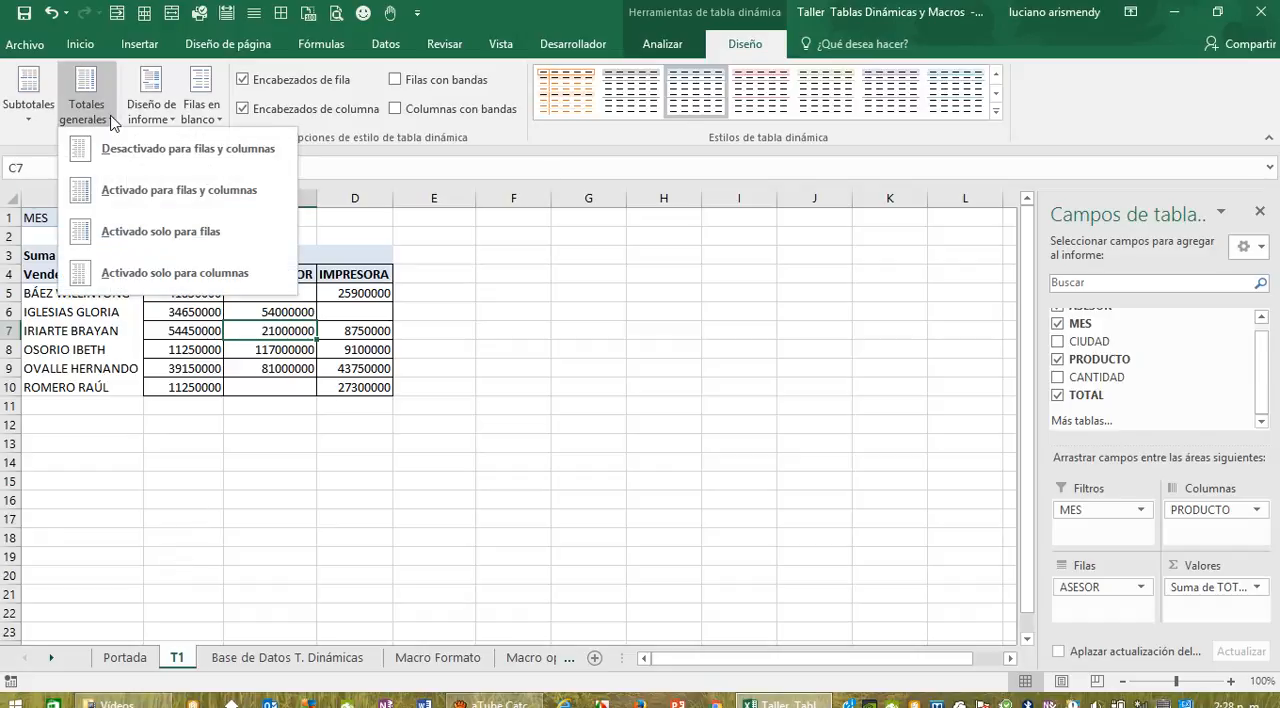
pyautogui.click(154, 231)
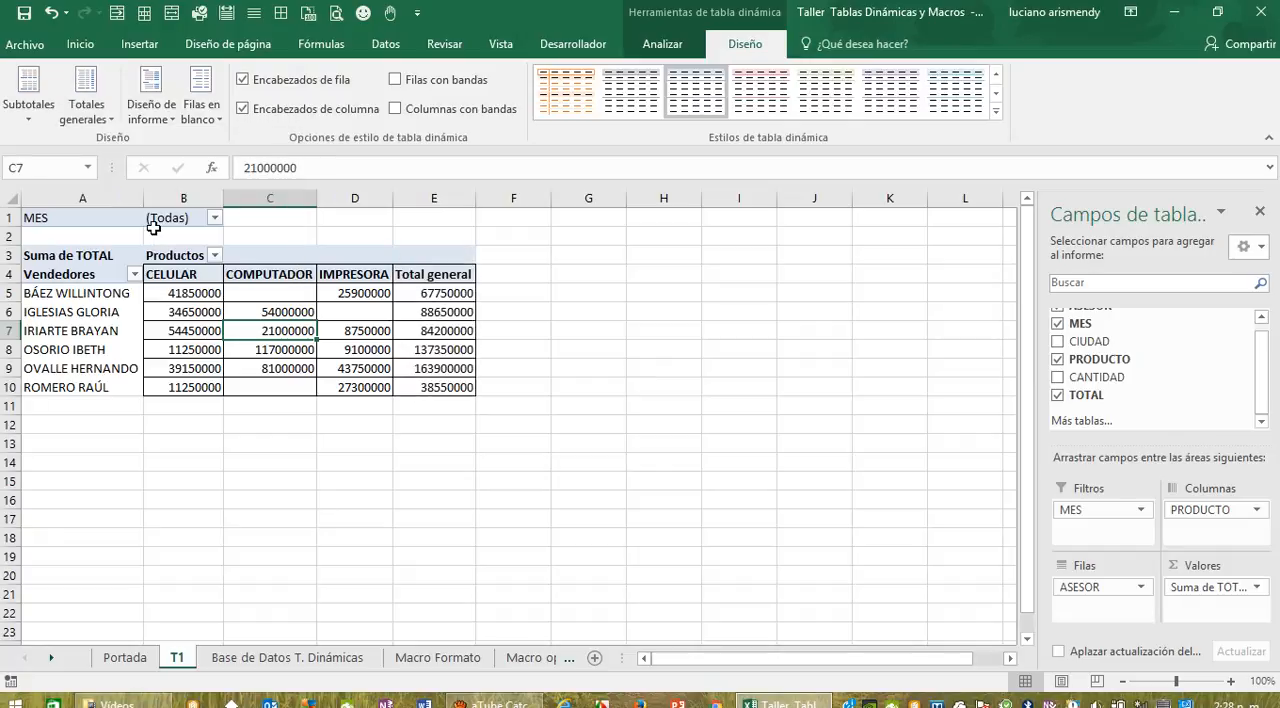
pyautogui.click(113, 121)
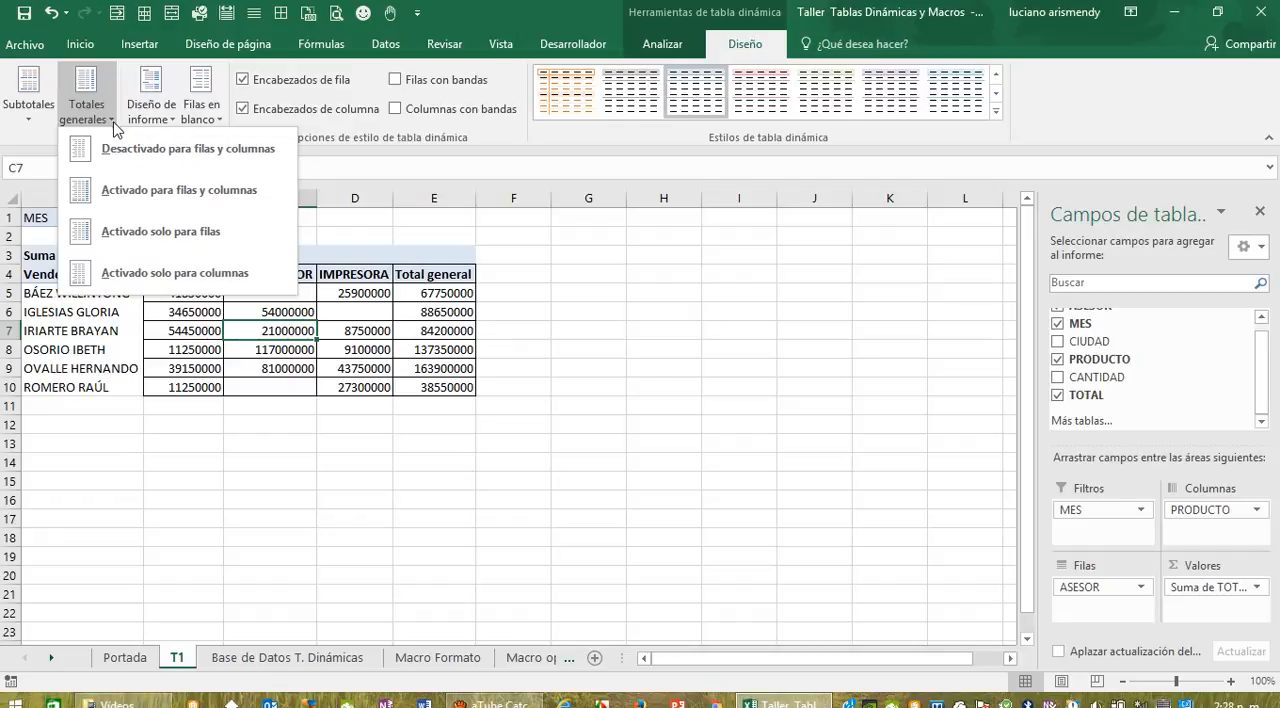
pyautogui.click(161, 276)
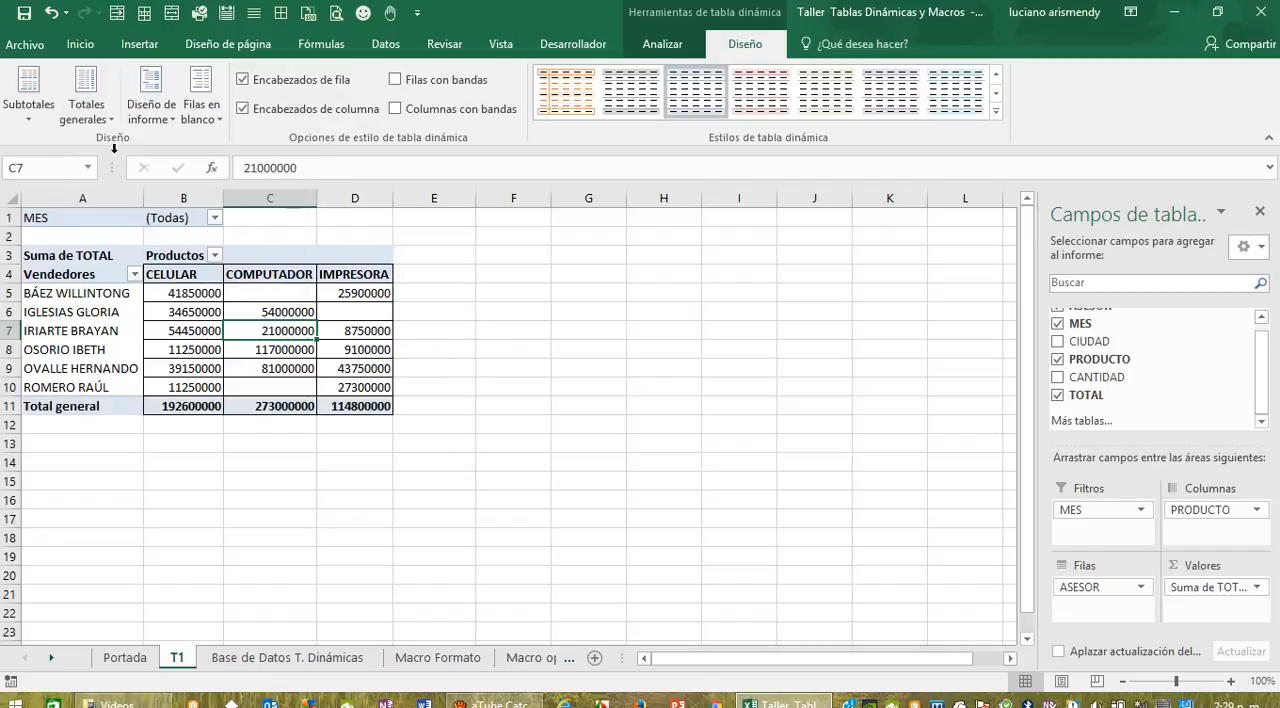
# Step: Enable the pivot table's grand totals for both rows and columns
pyautogui.click(116, 120)
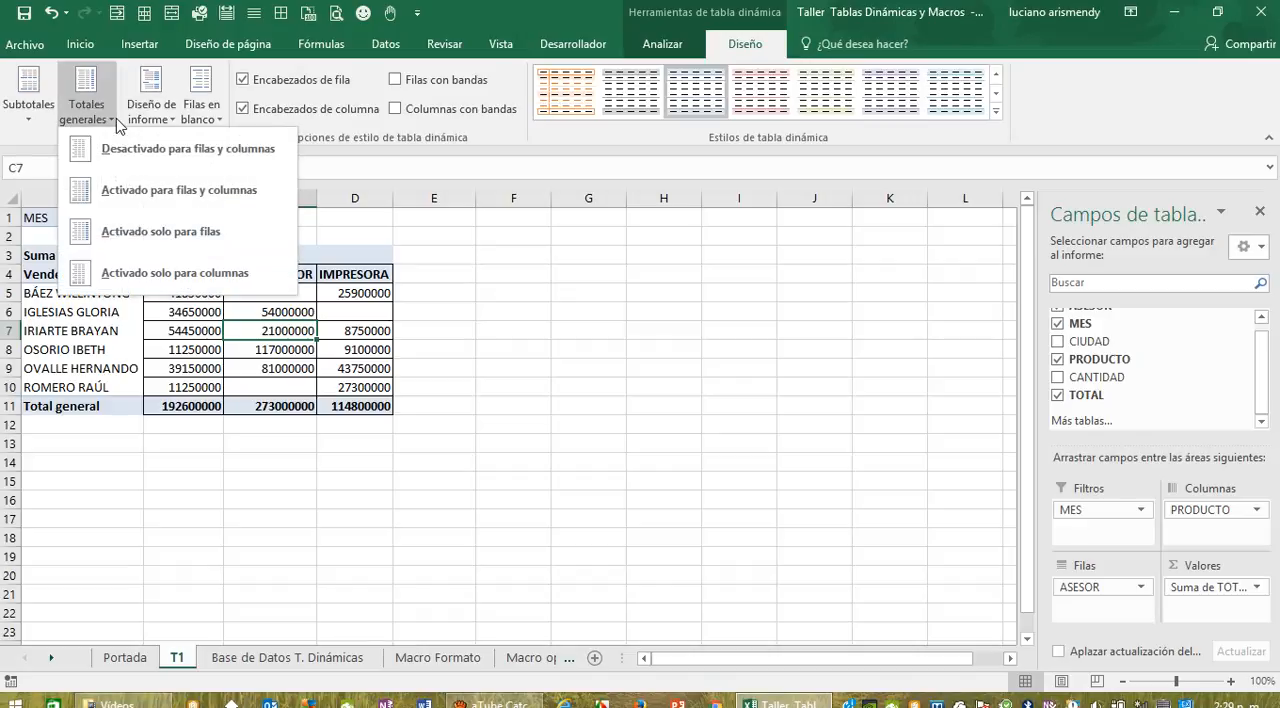
pyautogui.click(152, 192)
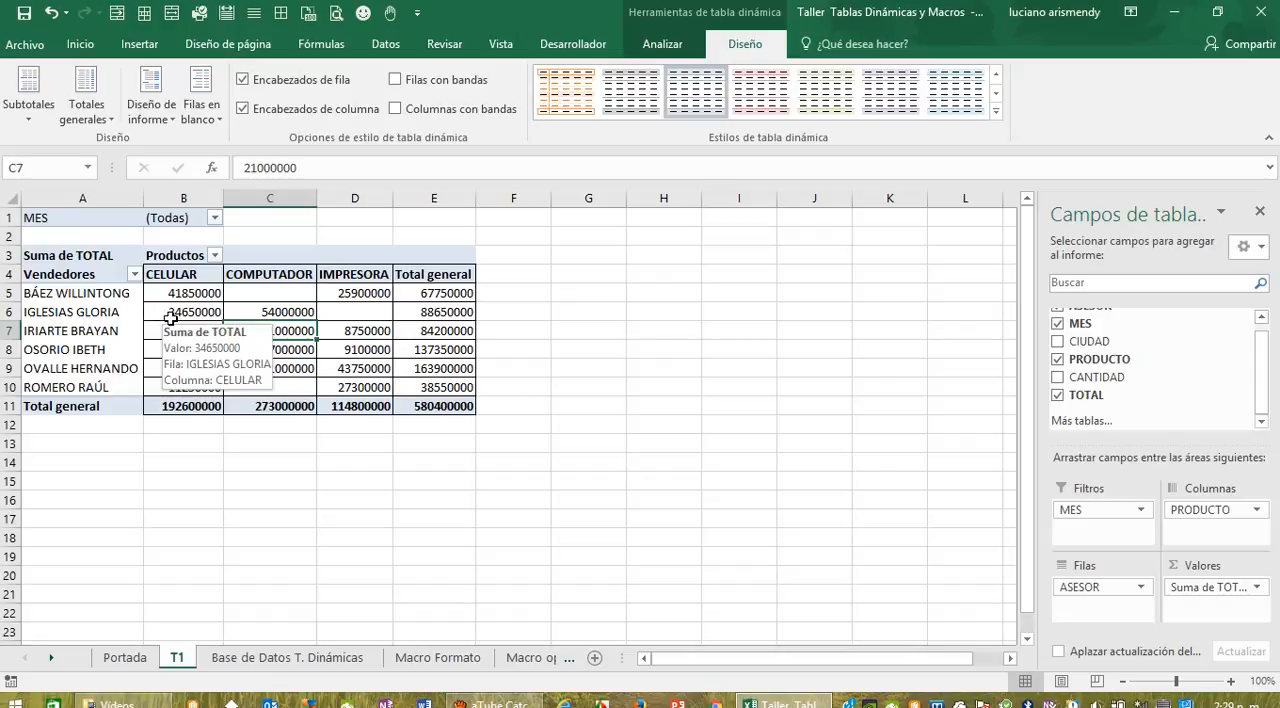
# Step: Filter MES to exclude ENERO, MAYO and JUNIO, keeping FEBRERO, MARZO and ABRIL, and check the selected months
pyautogui.click(215, 218)
pyautogui.click(31, 276)
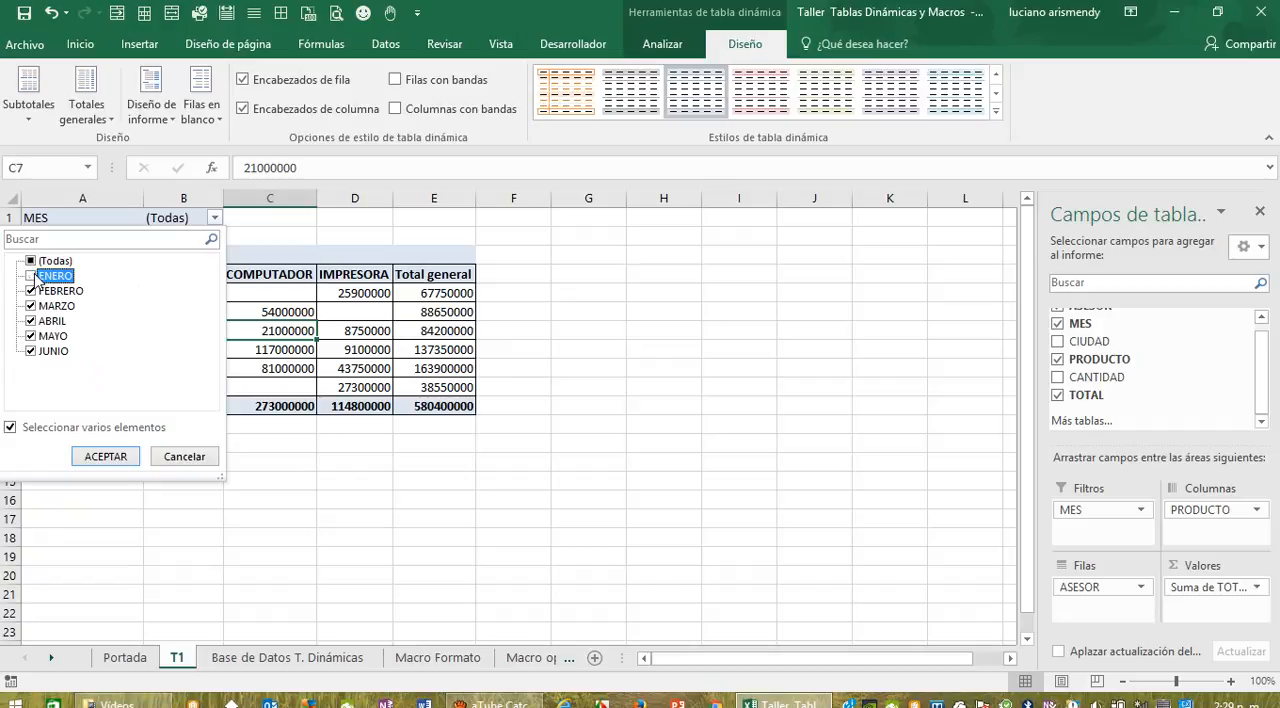
pyautogui.click(31, 340)
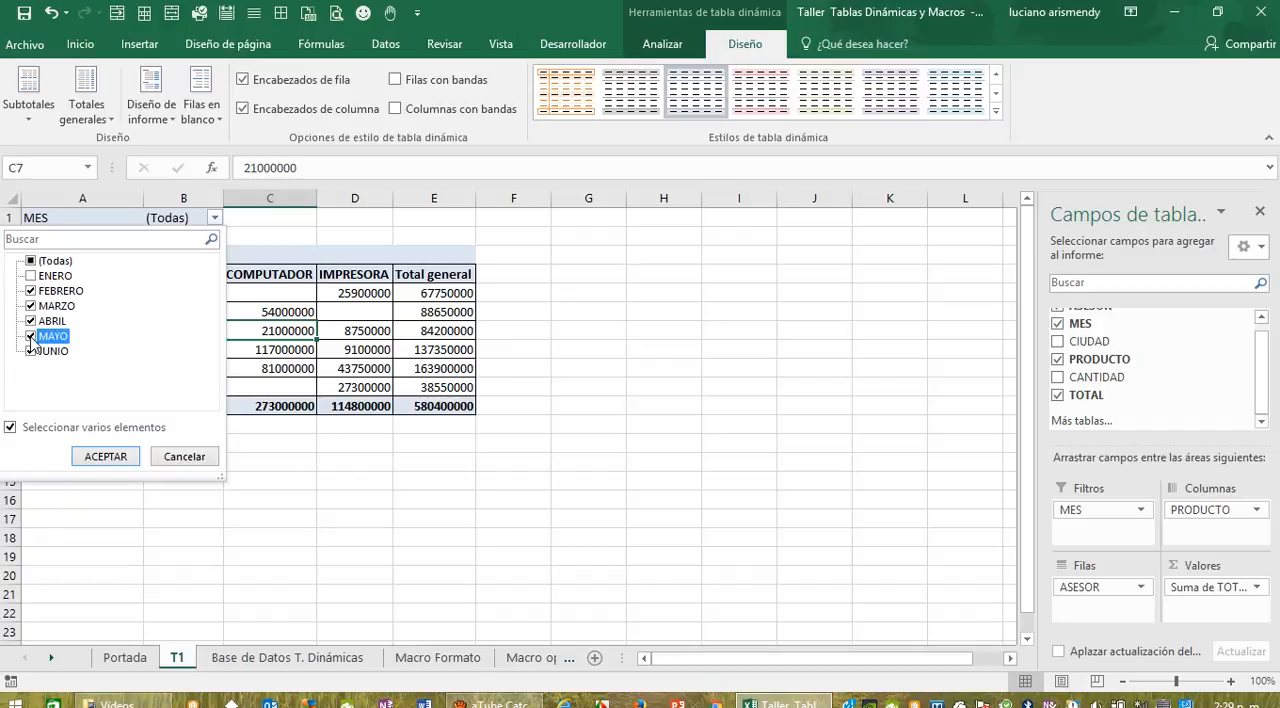
pyautogui.click(31, 351)
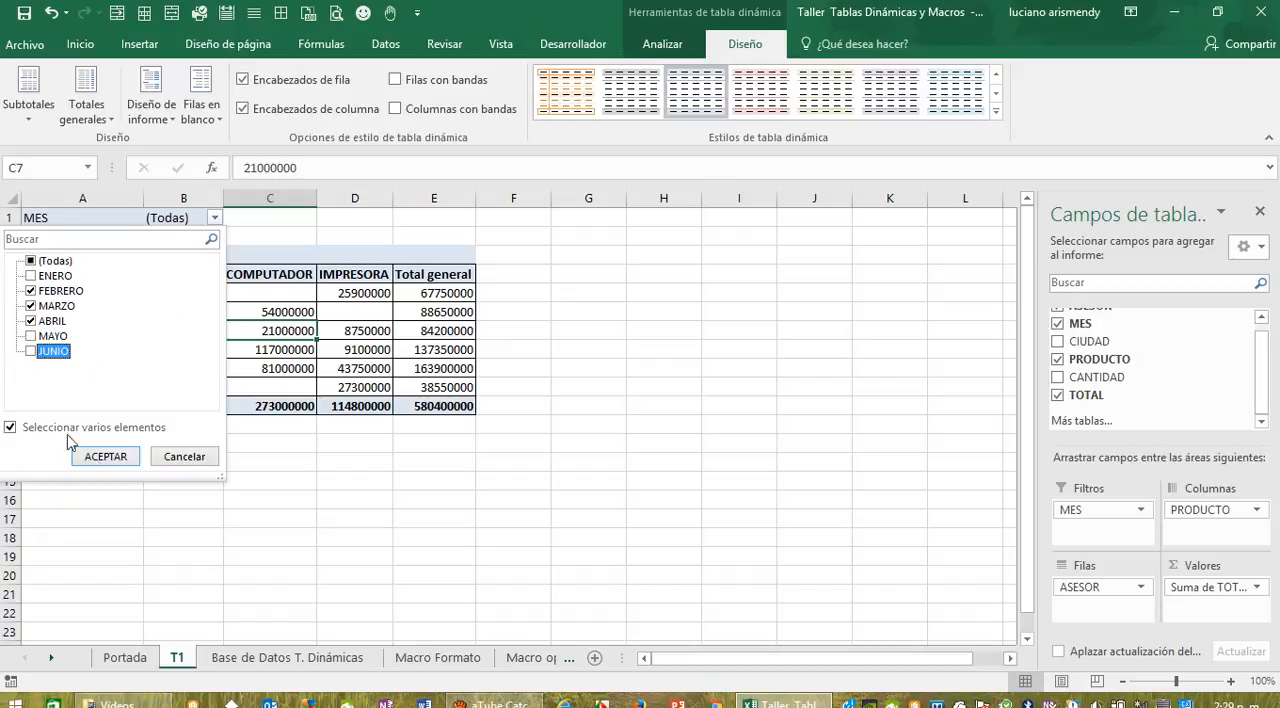
pyautogui.click(106, 457)
pyautogui.click(206, 537)
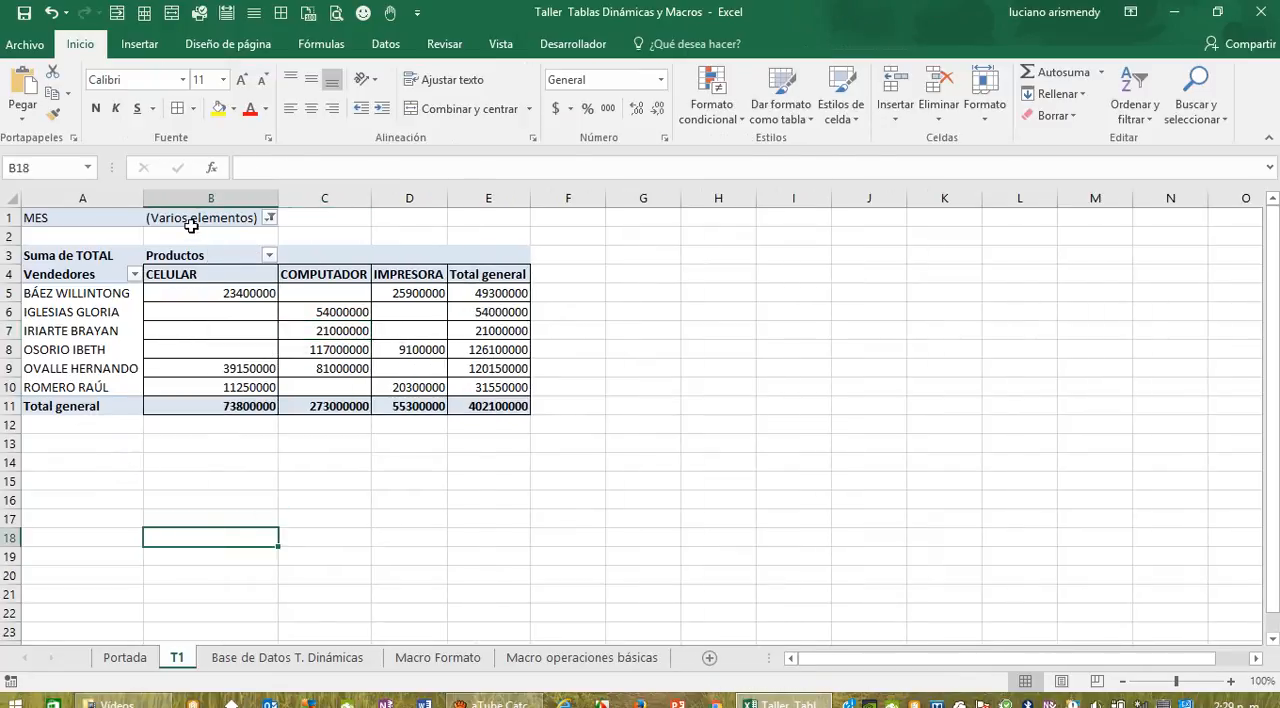
pyautogui.click(270, 219)
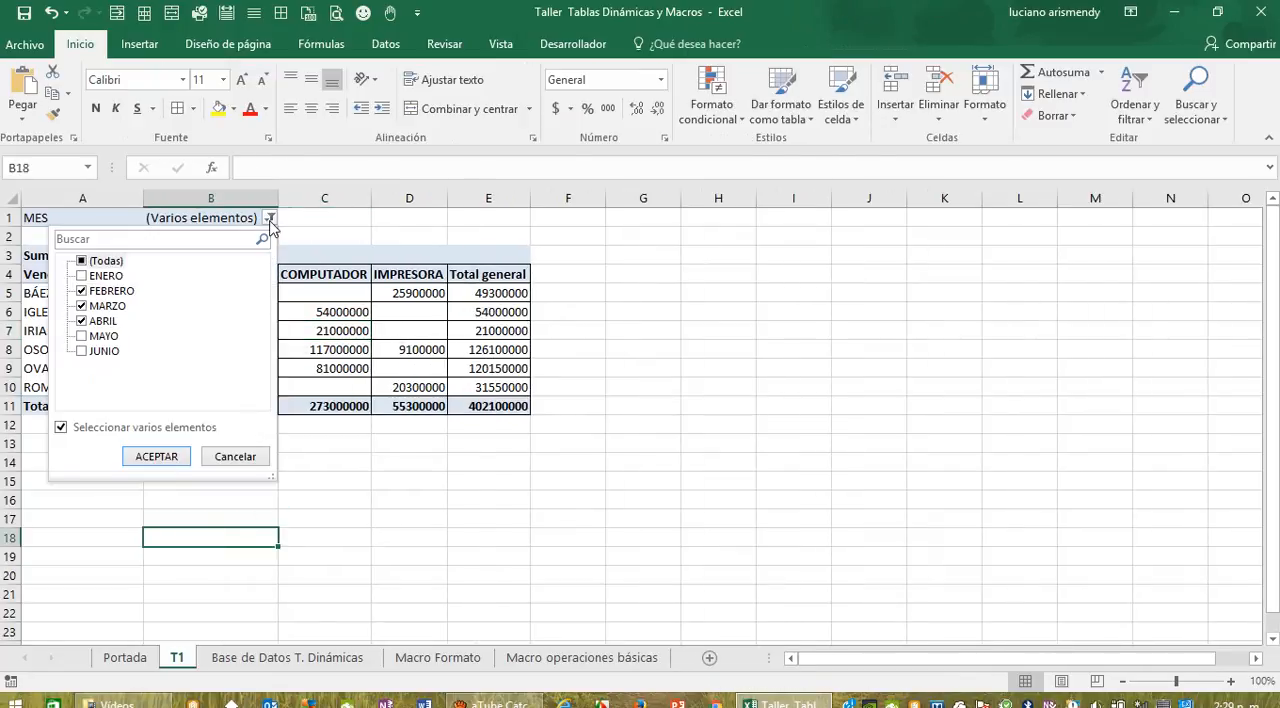
pyautogui.click(423, 512)
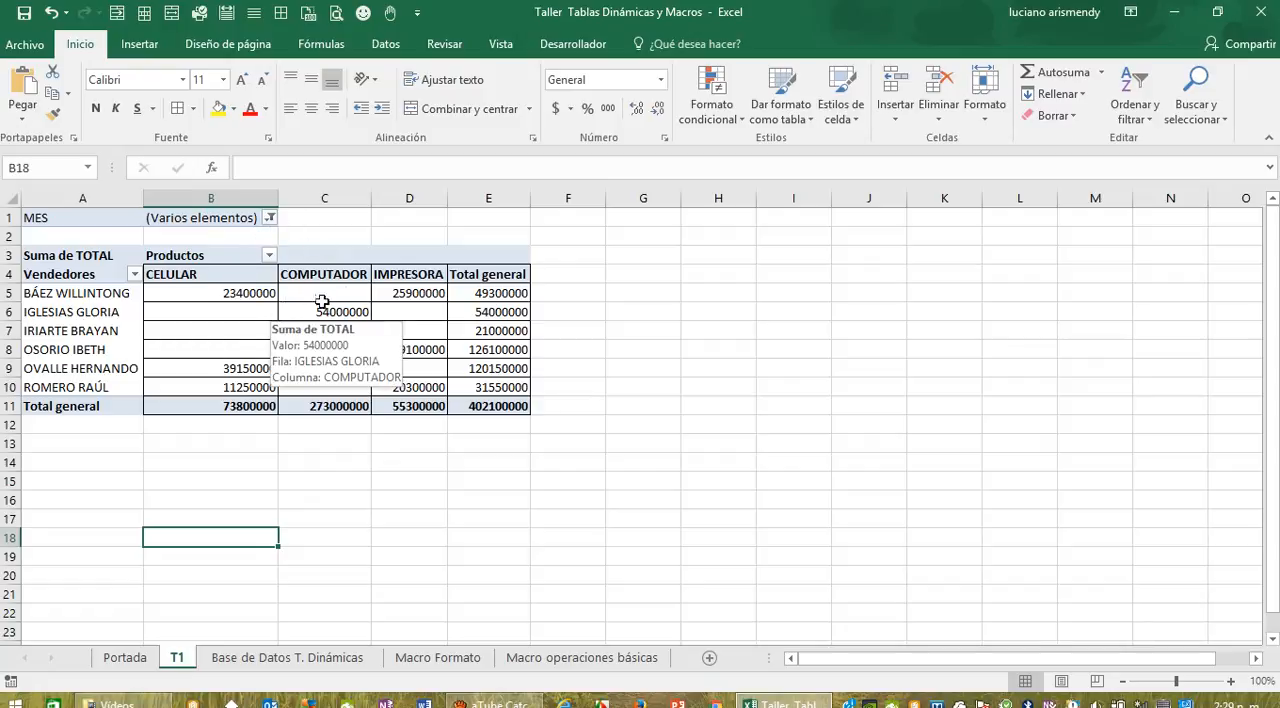
# Step: Examine the pivot table's design and analysis commands, including its actions, calculated field and data source options
pyautogui.click(490, 293)
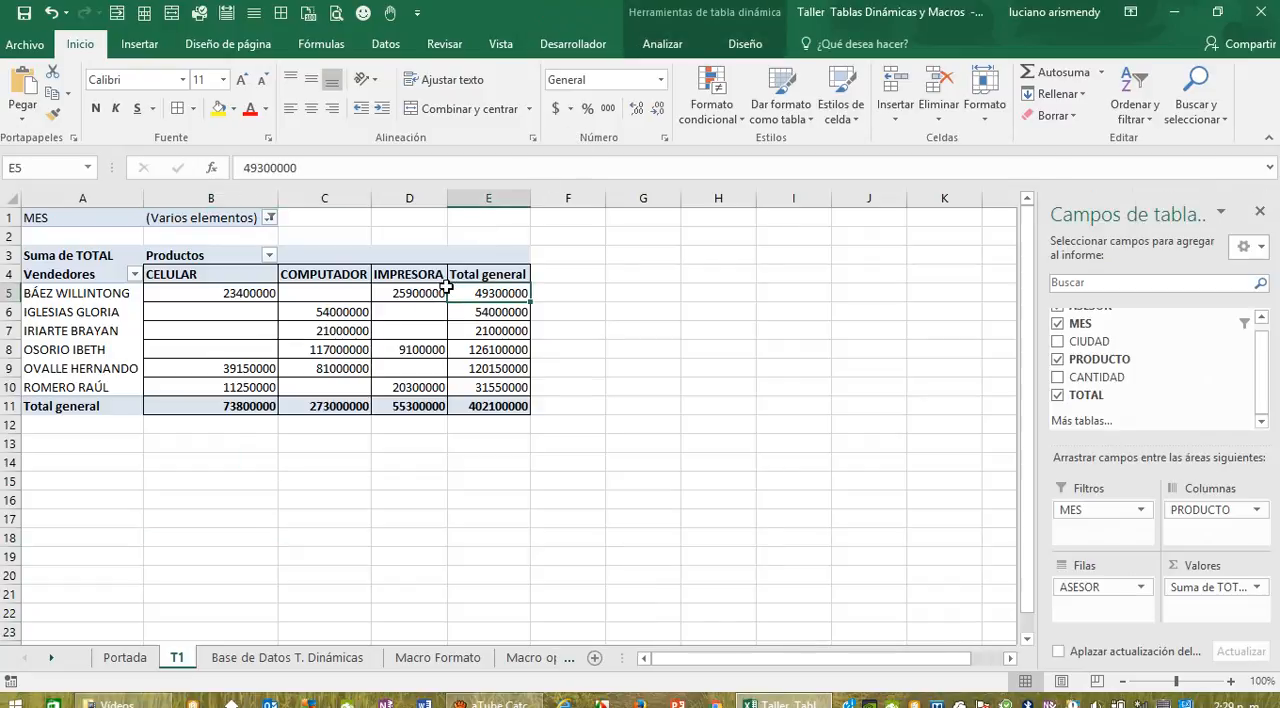
pyautogui.click(746, 47)
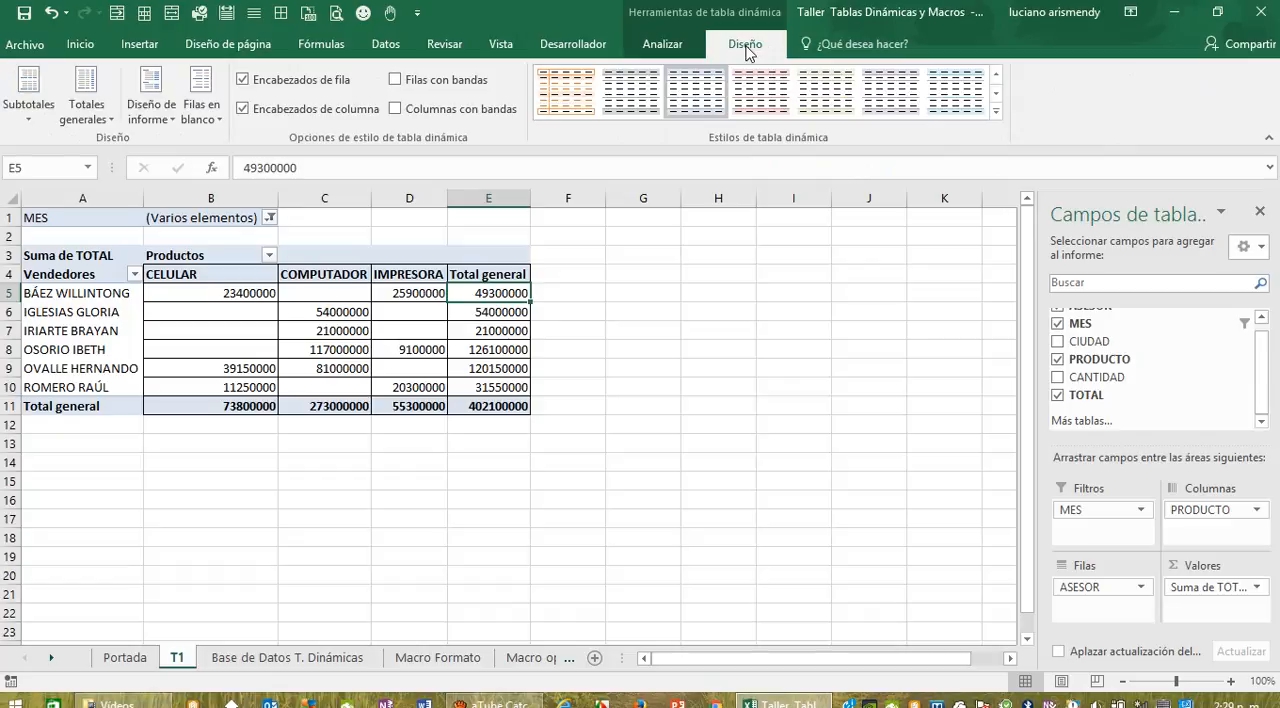
pyautogui.click(684, 48)
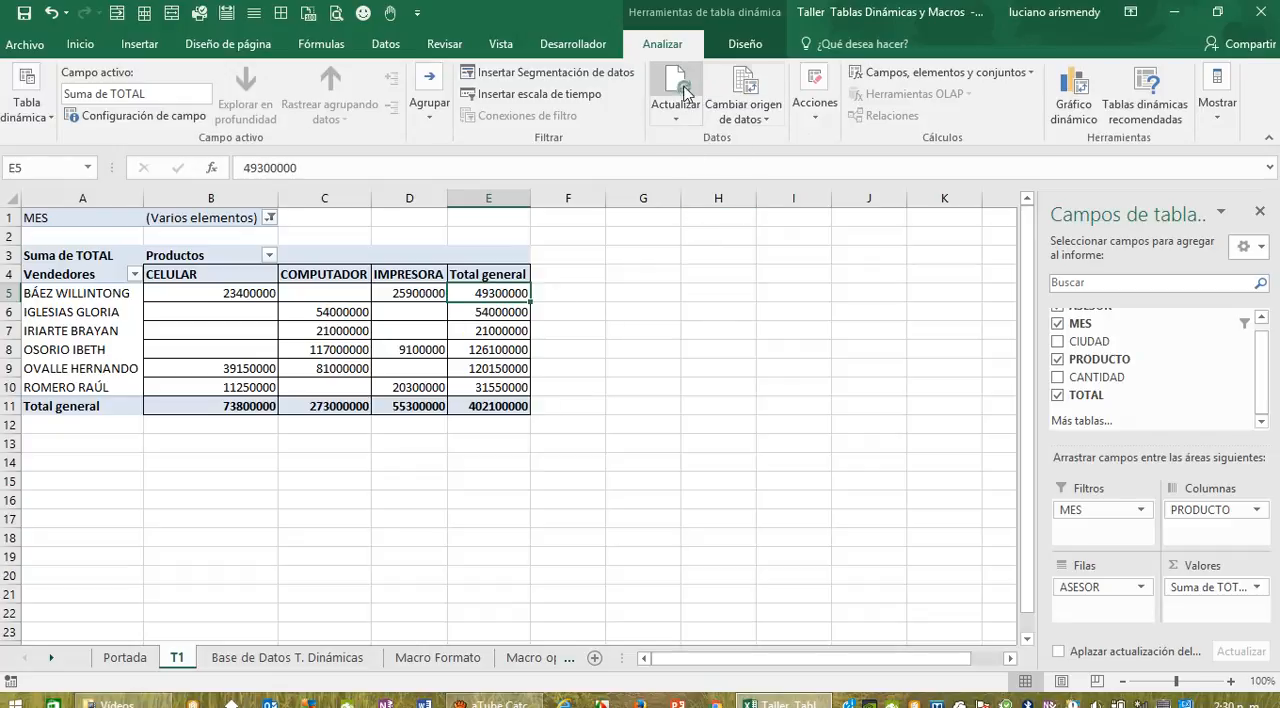
pyautogui.click(743, 54)
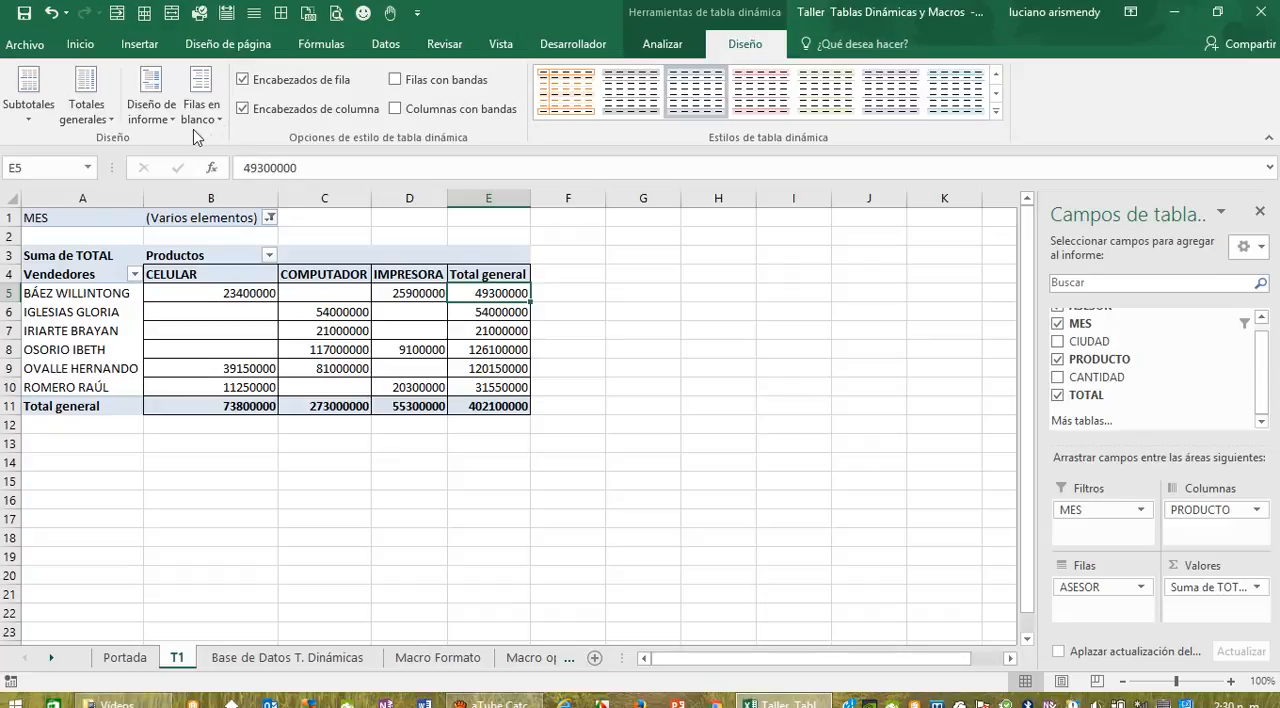
pyautogui.click(587, 48)
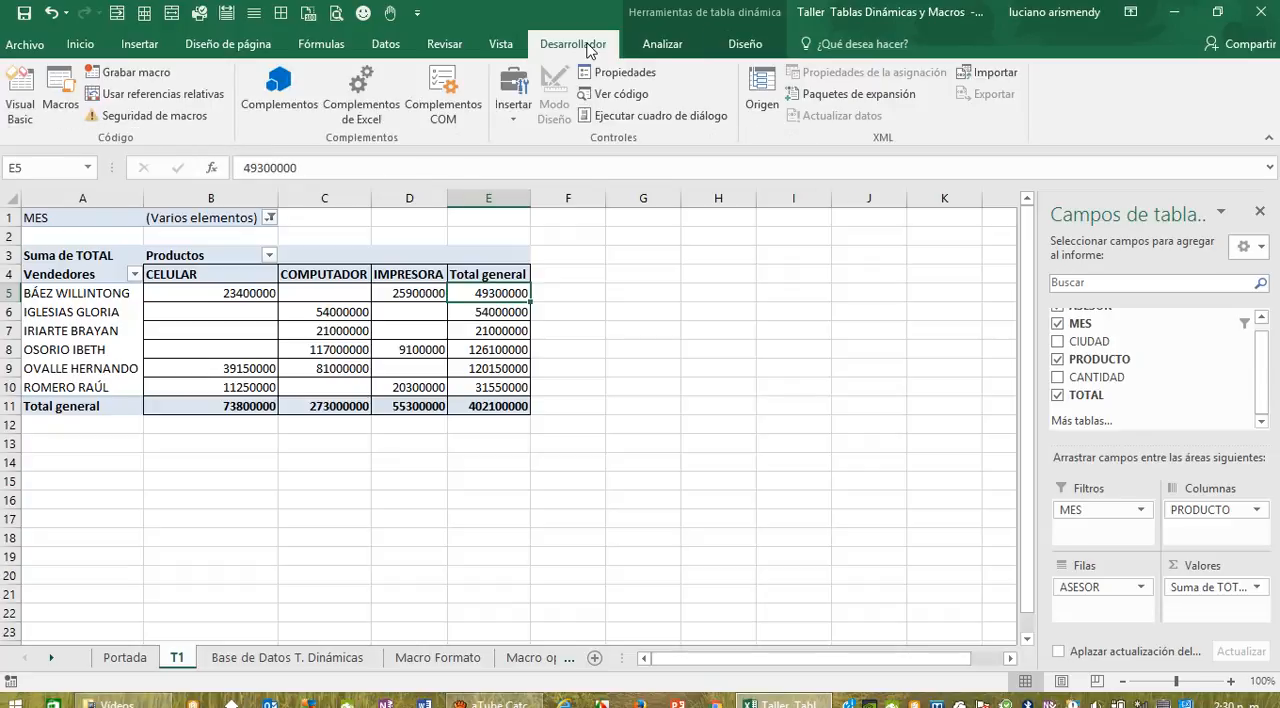
pyautogui.click(660, 44)
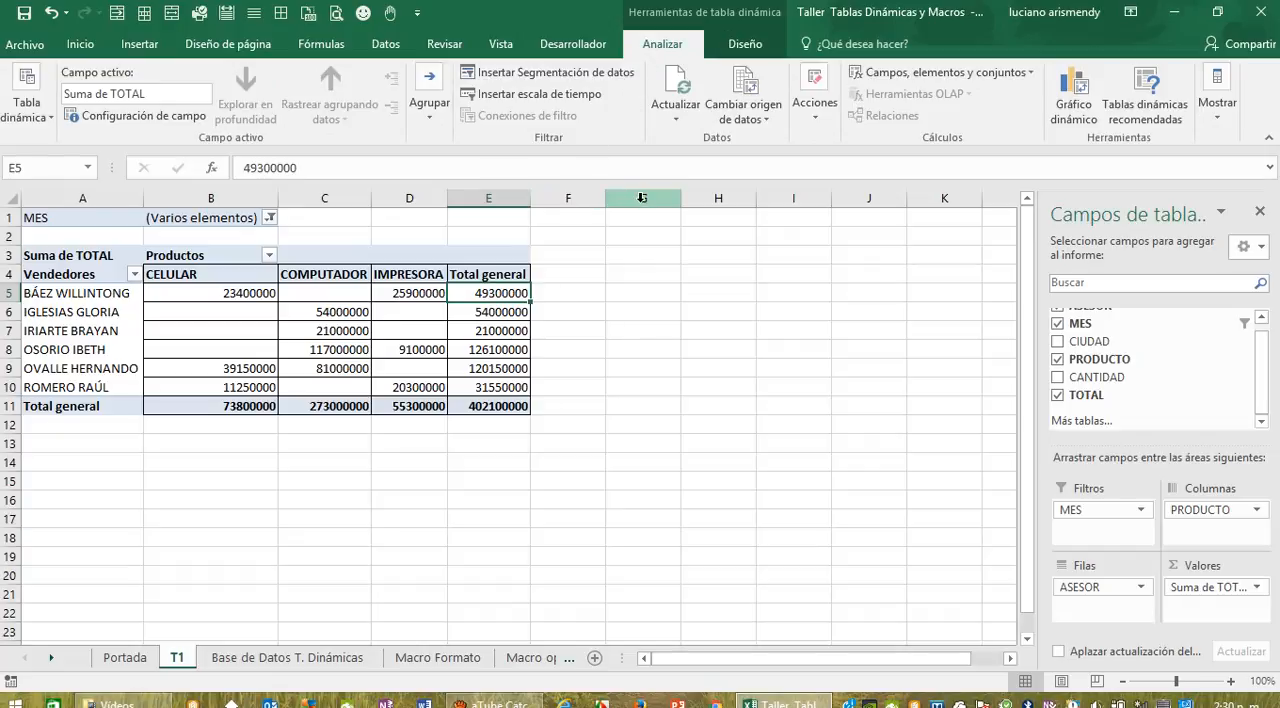
pyautogui.click(815, 112)
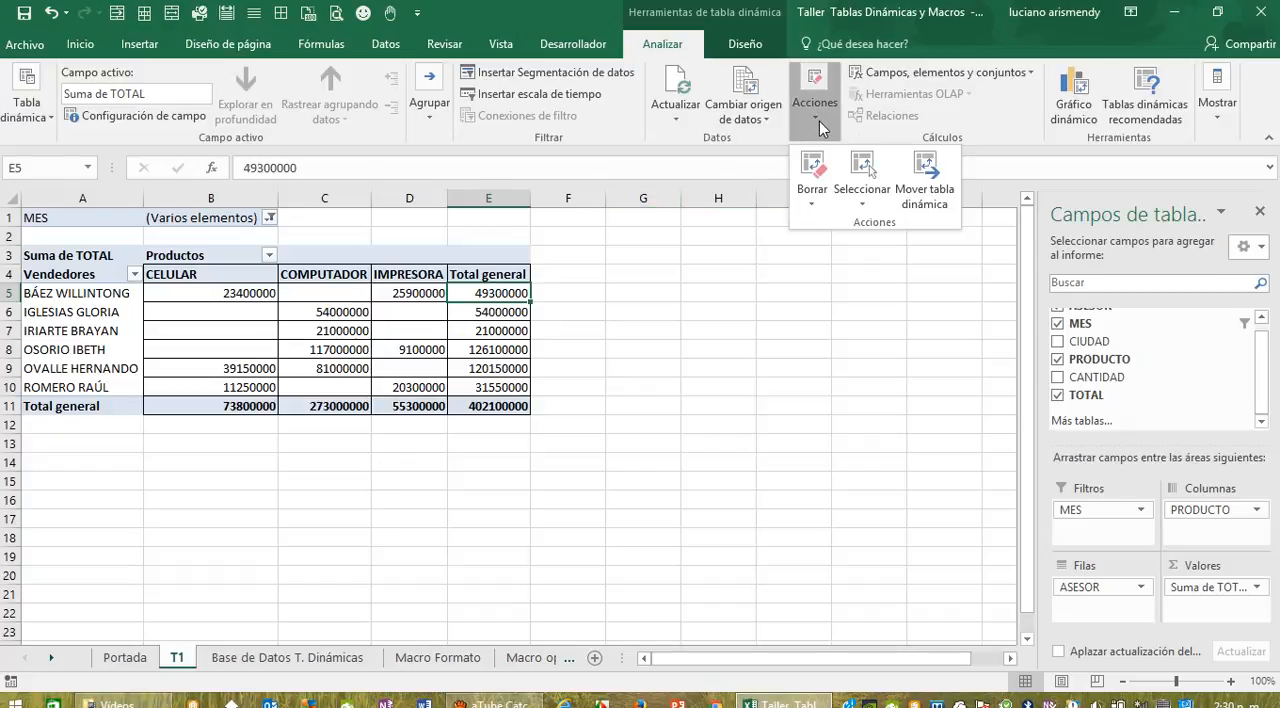
pyautogui.click(1032, 73)
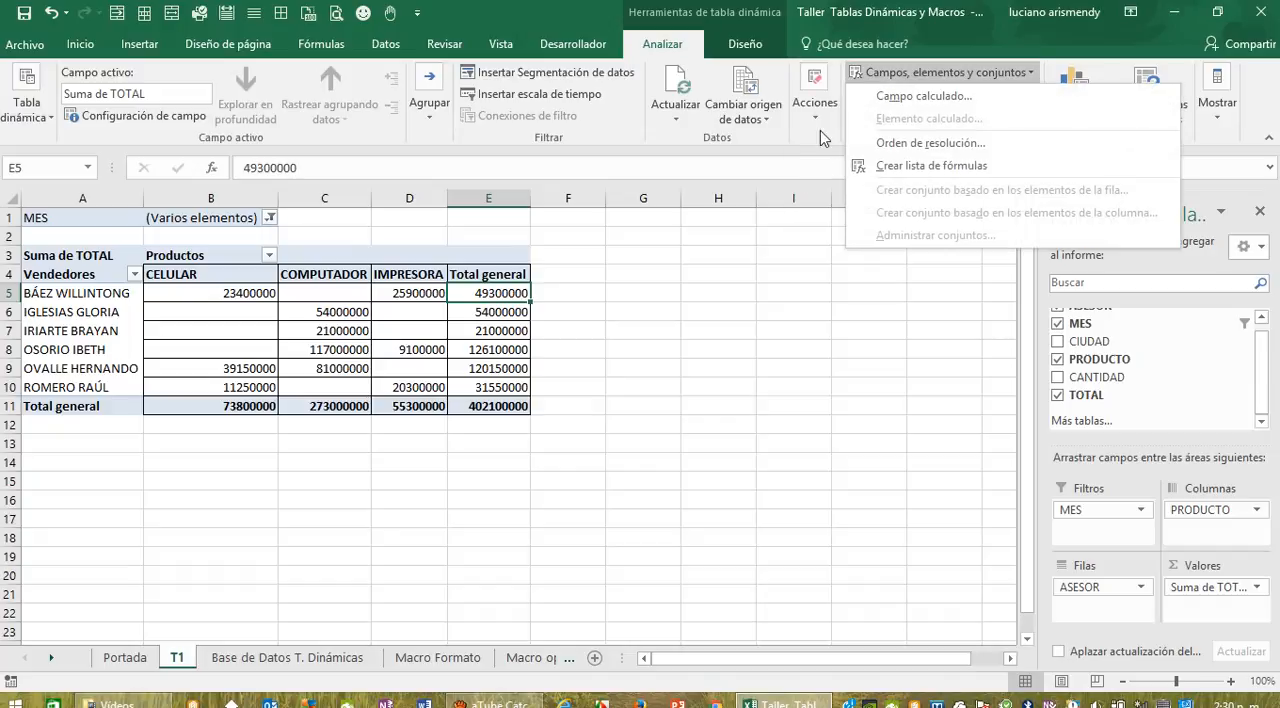
pyautogui.click(770, 120)
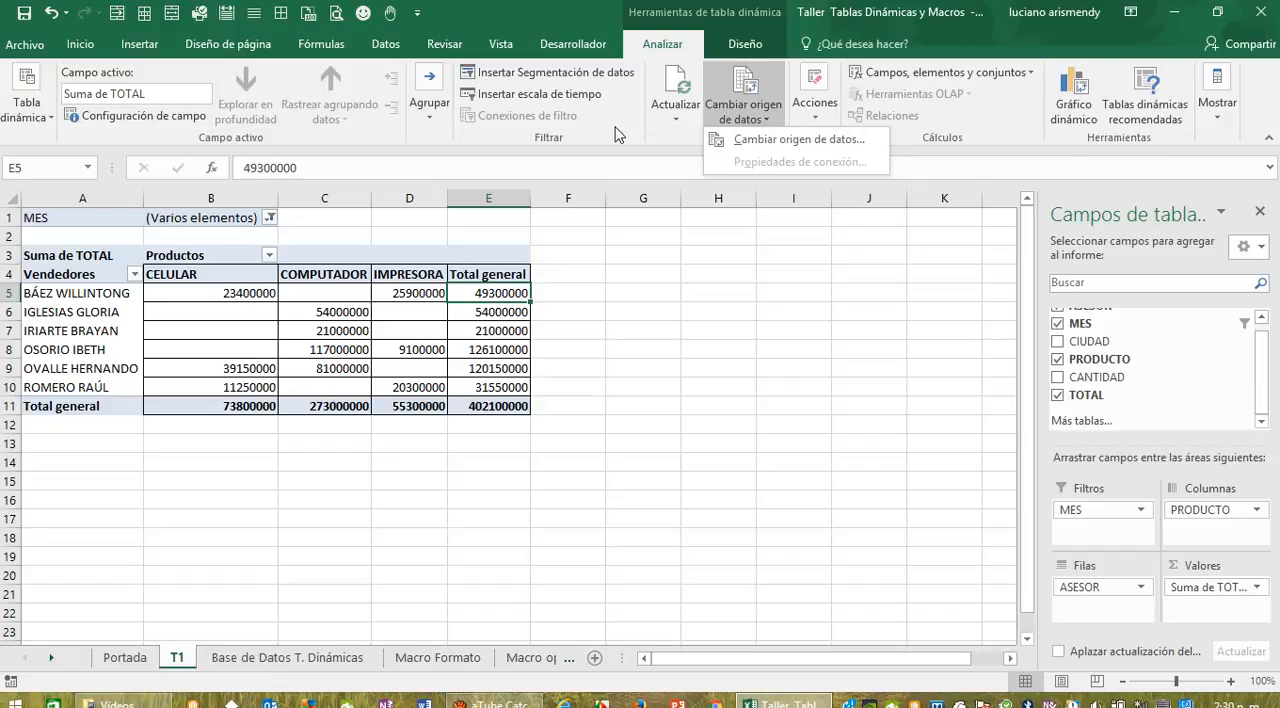
# Step: Insert a slicer for the MES field and place it beside the pivot table, clear of its data
pyautogui.click(588, 77)
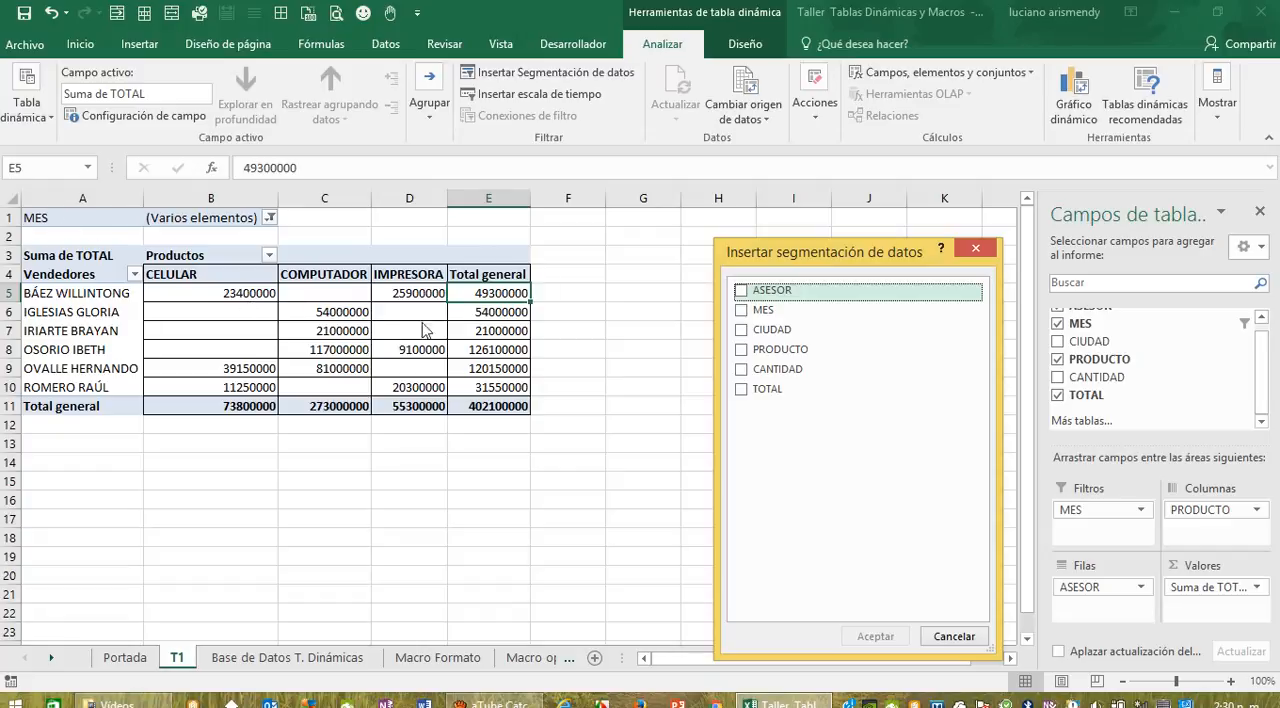
pyautogui.click(742, 311)
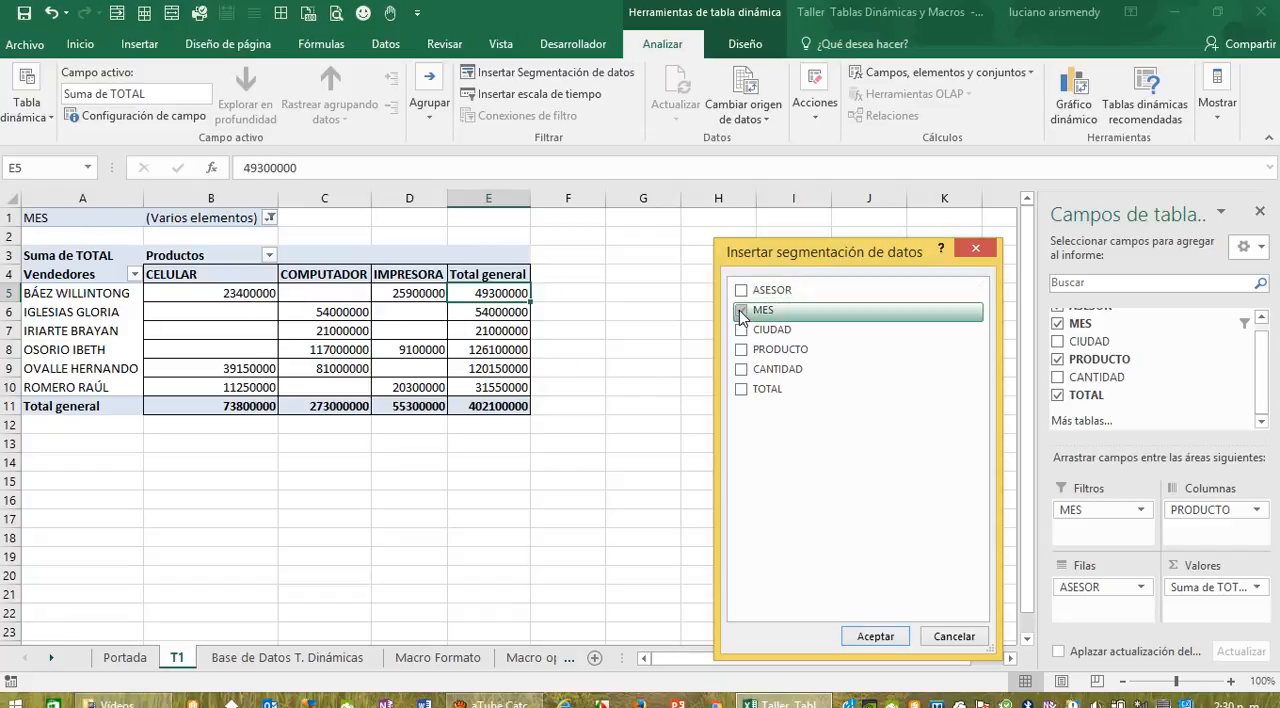
pyautogui.click(890, 635)
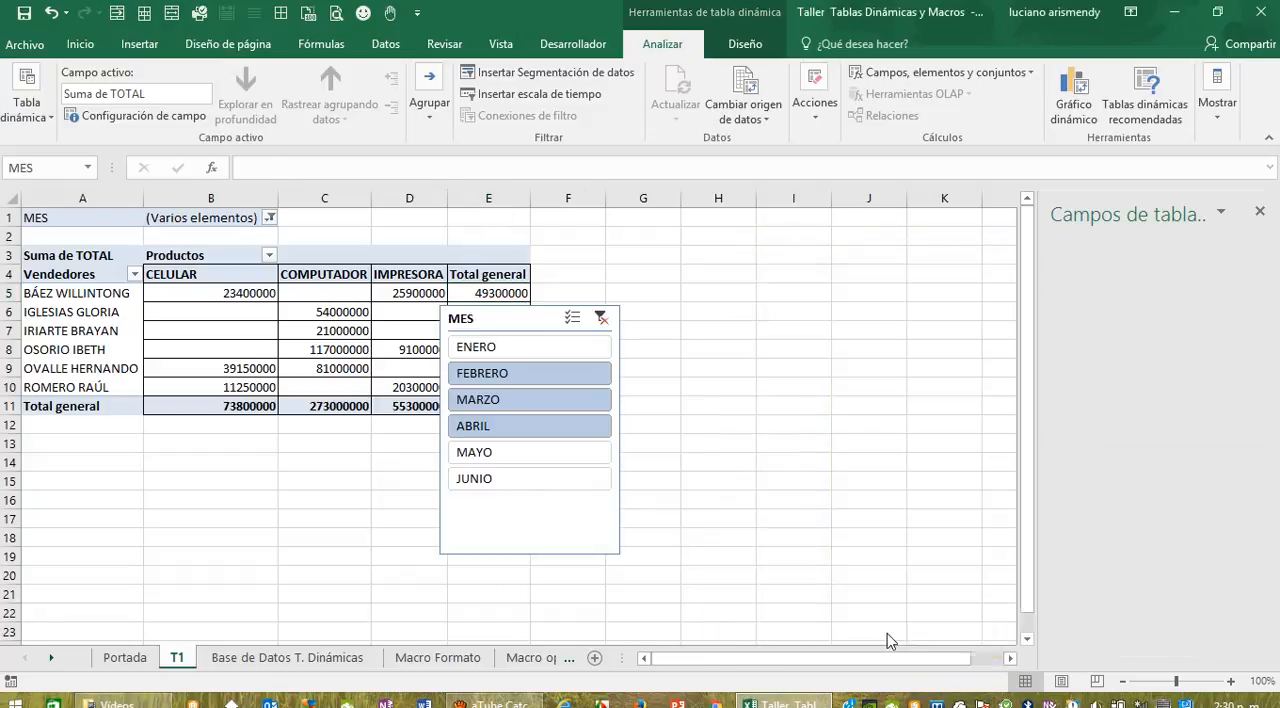
pyautogui.moveTo(495, 312); pyautogui.dragTo(630, 250)
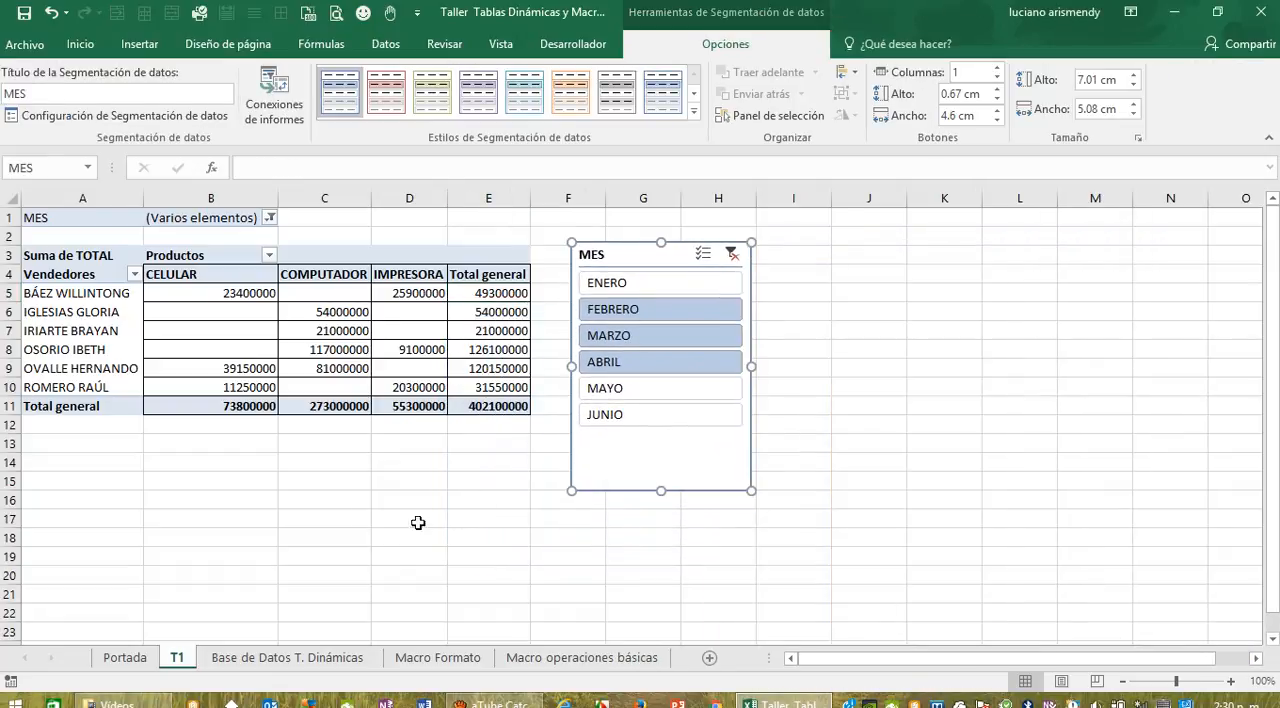
# Step: Review the MES report filter's selected months and add ENERO to them
pyautogui.click(270, 217)
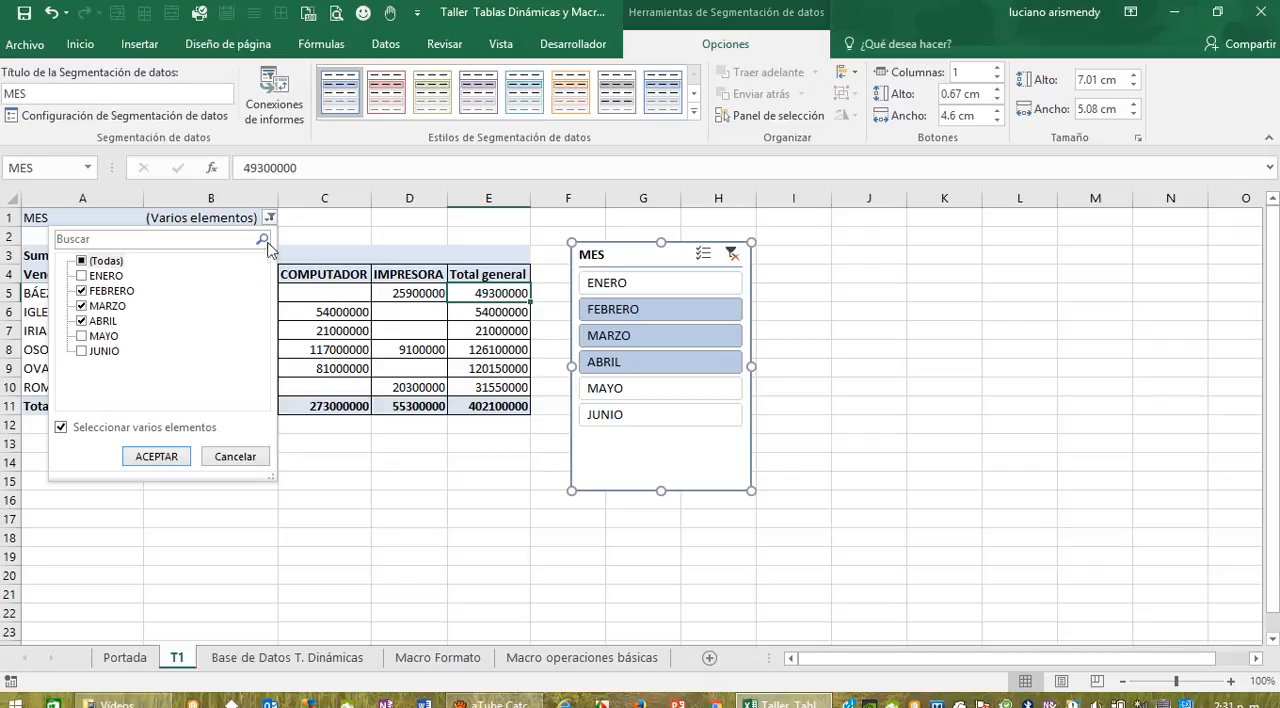
pyautogui.click(222, 460)
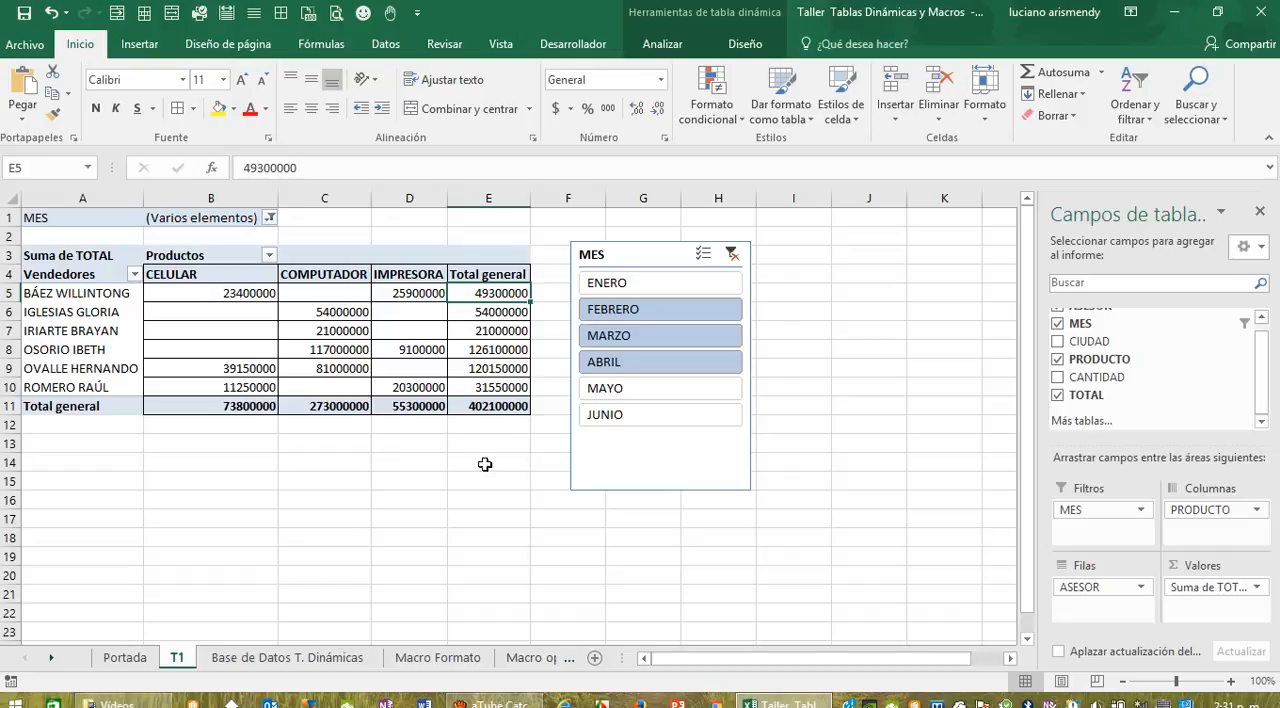
pyautogui.click(269, 218)
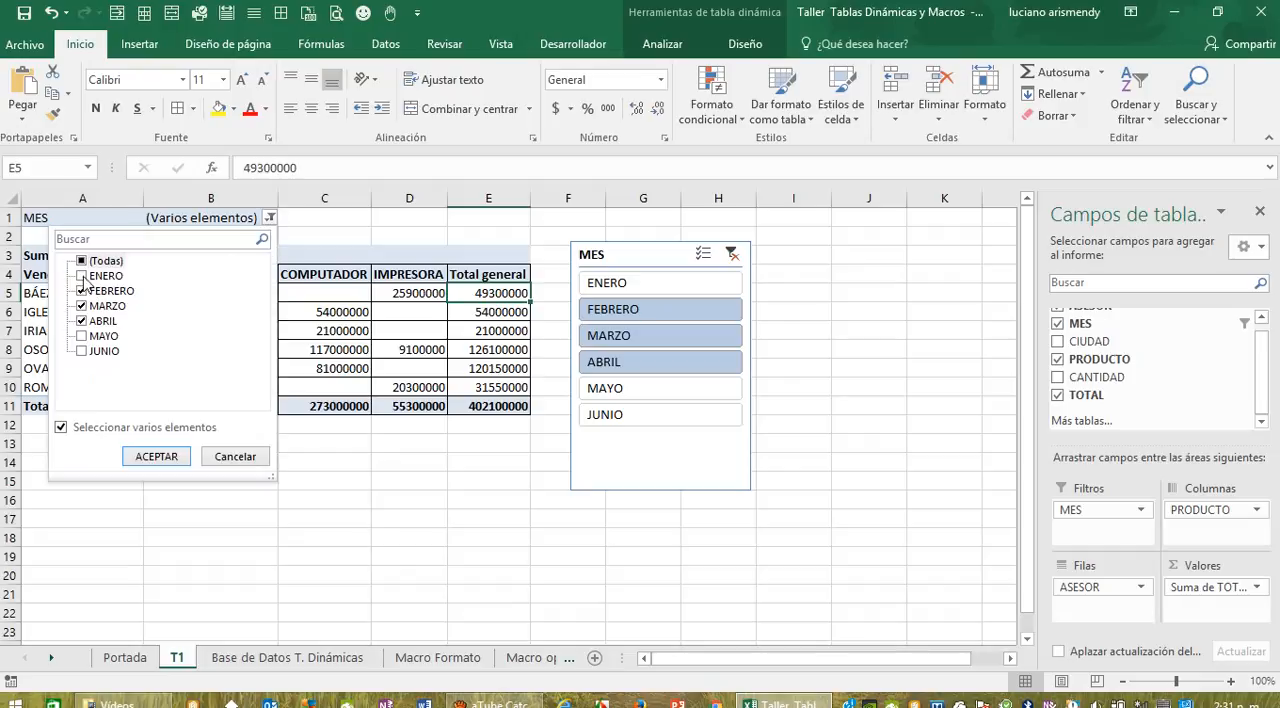
pyautogui.click(82, 276)
pyautogui.click(156, 456)
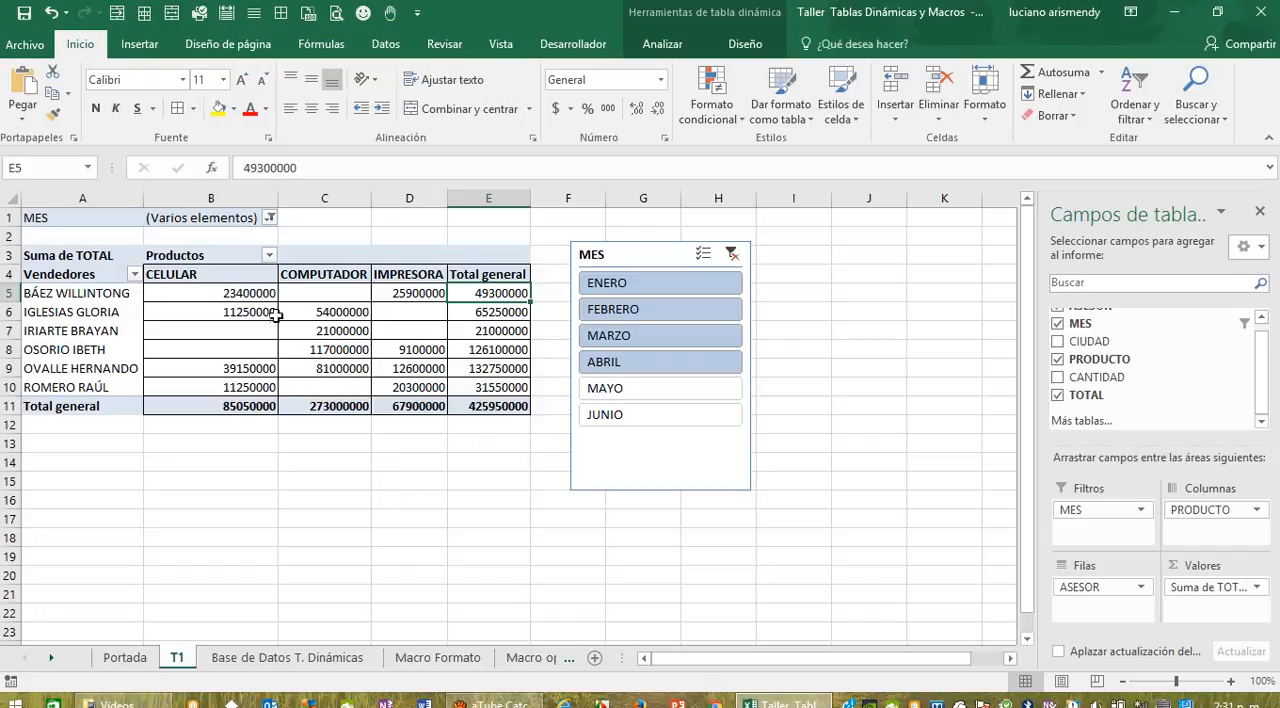
# Step: Set the MES report filter to include all months
pyautogui.click(269, 218)
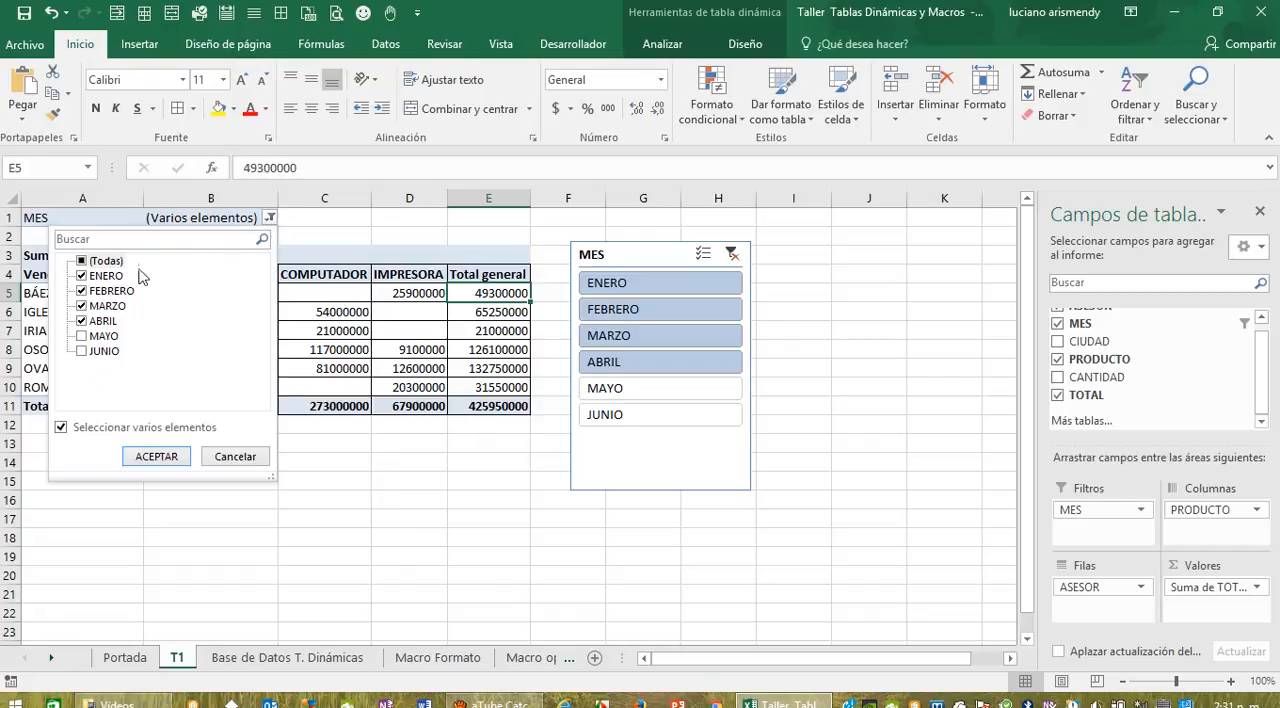
pyautogui.click(82, 262)
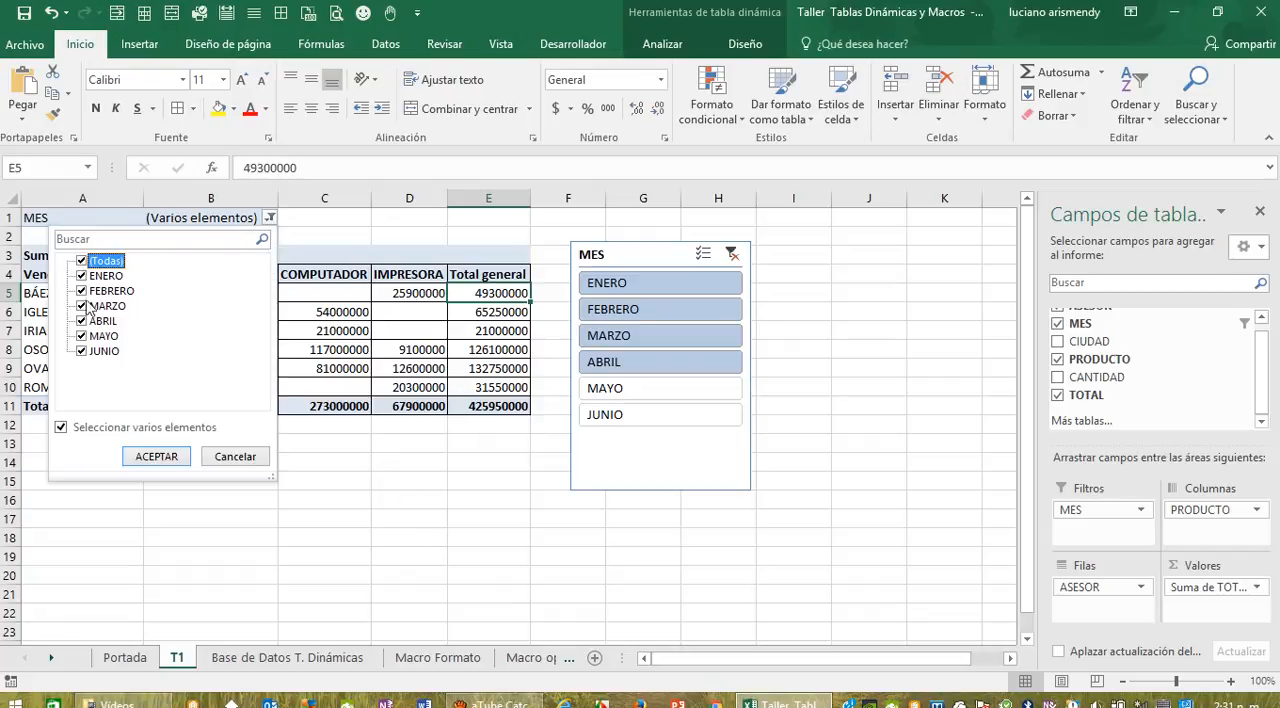
pyautogui.click(156, 456)
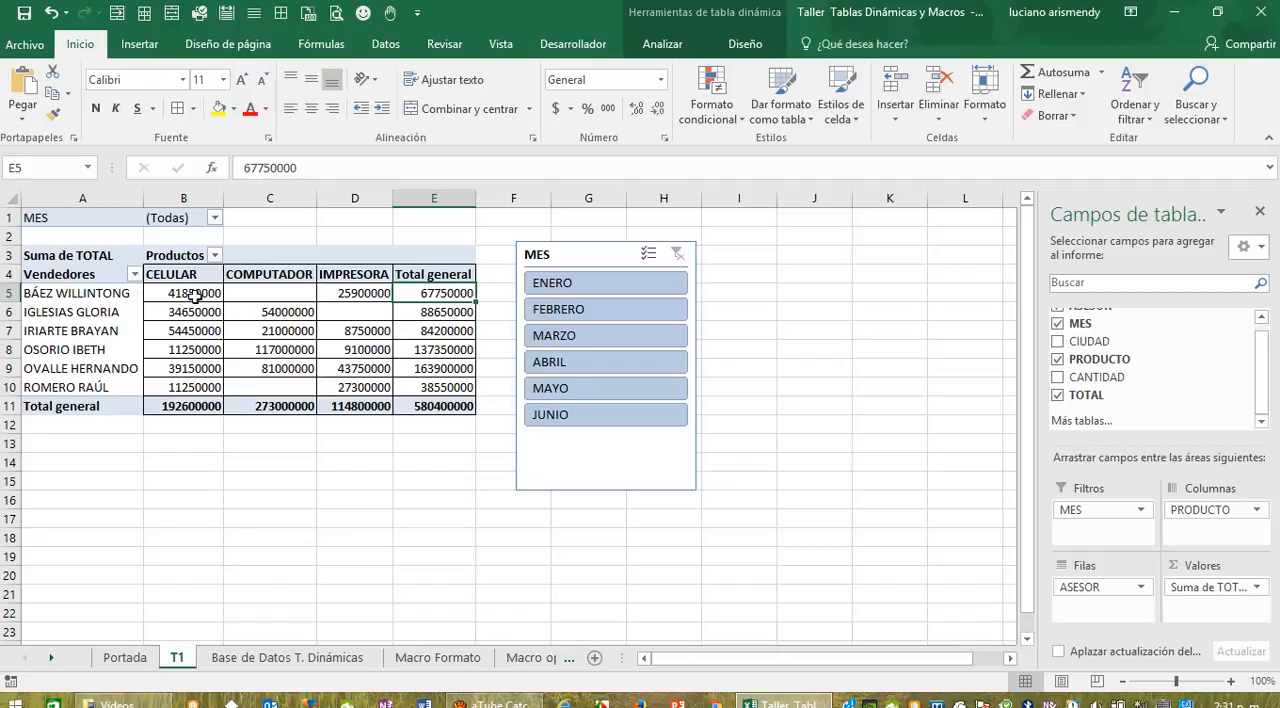
# Step: Apply the comma number format to the pivot table values in B5:E11 and autofit columns B to E
pyautogui.moveTo(196, 295); pyautogui.dragTo(186, 386)
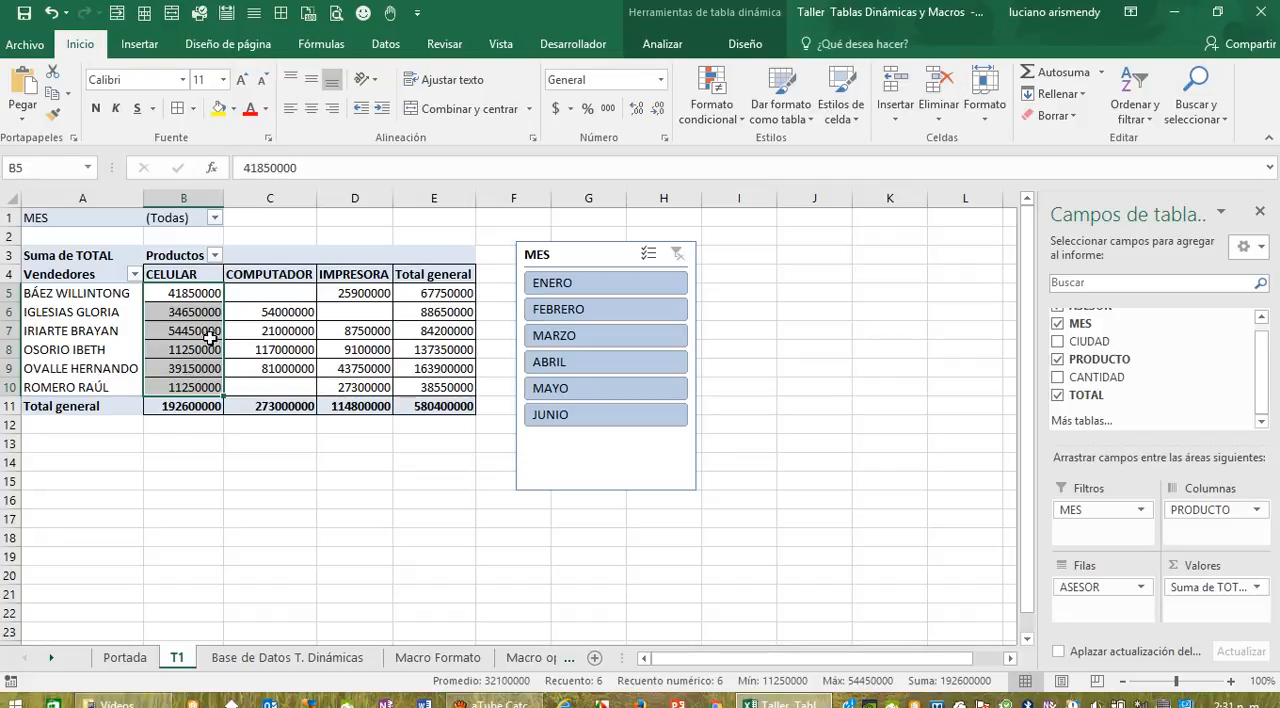
pyautogui.click(220, 293)
pyautogui.moveTo(220, 293); pyautogui.dragTo(416, 403)
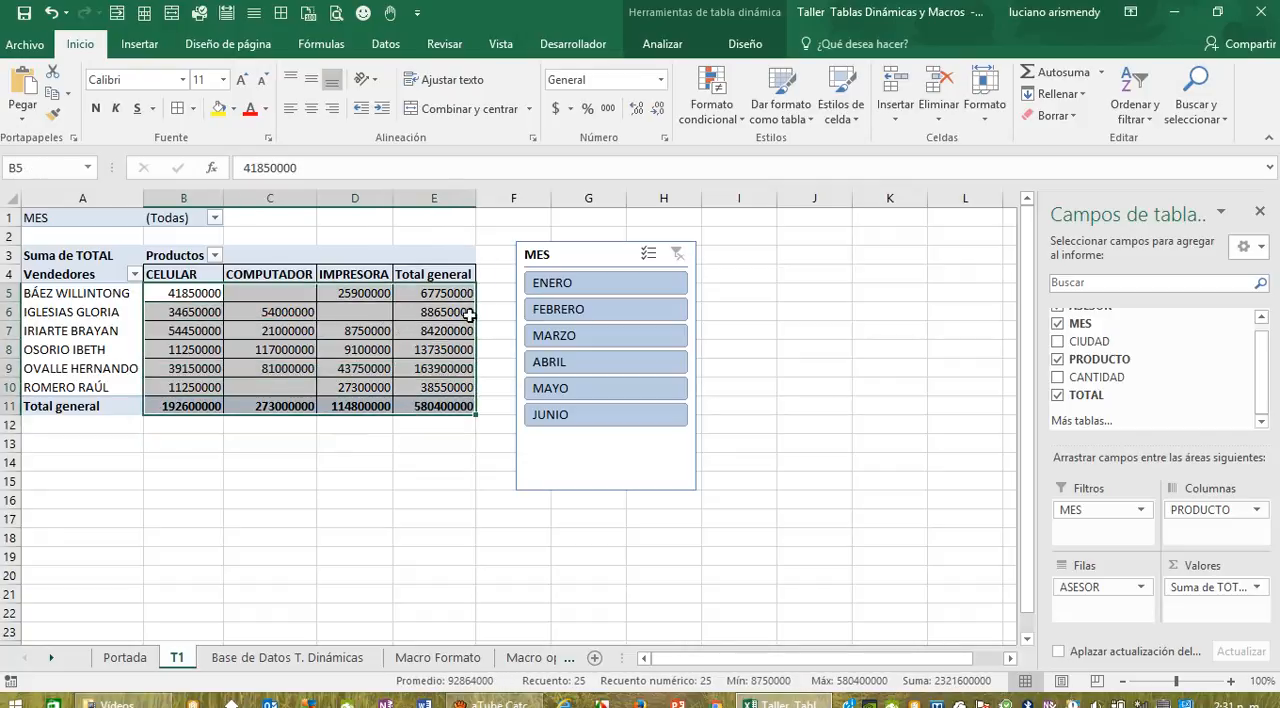
pyautogui.click(608, 109)
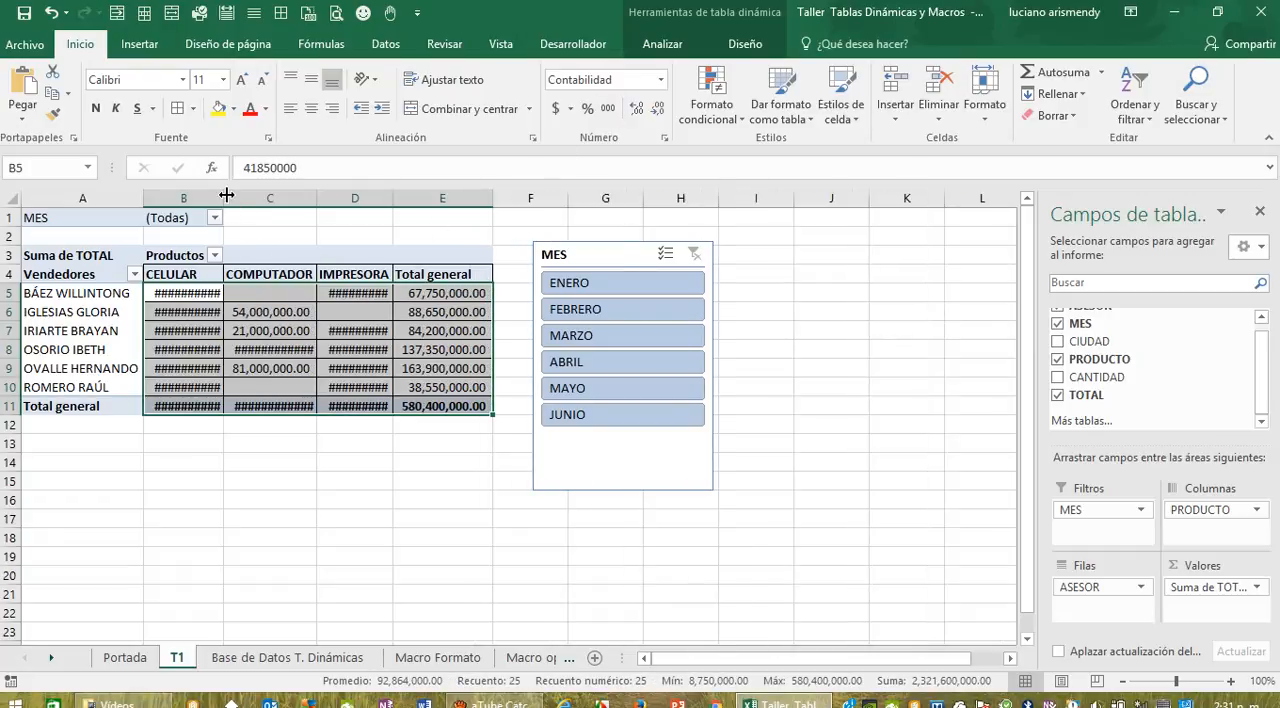
pyautogui.moveTo(195, 196); pyautogui.dragTo(420, 195)
pyautogui.doubleClick(393, 197)
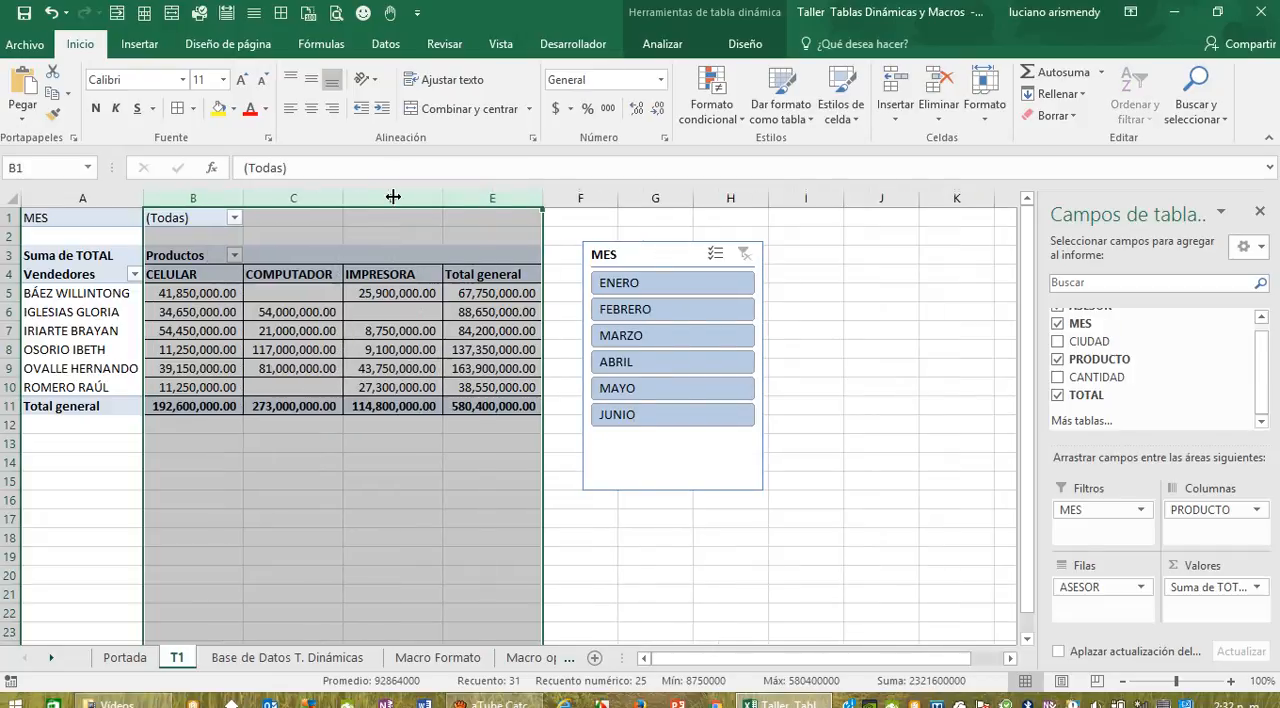
pyautogui.click(645, 566)
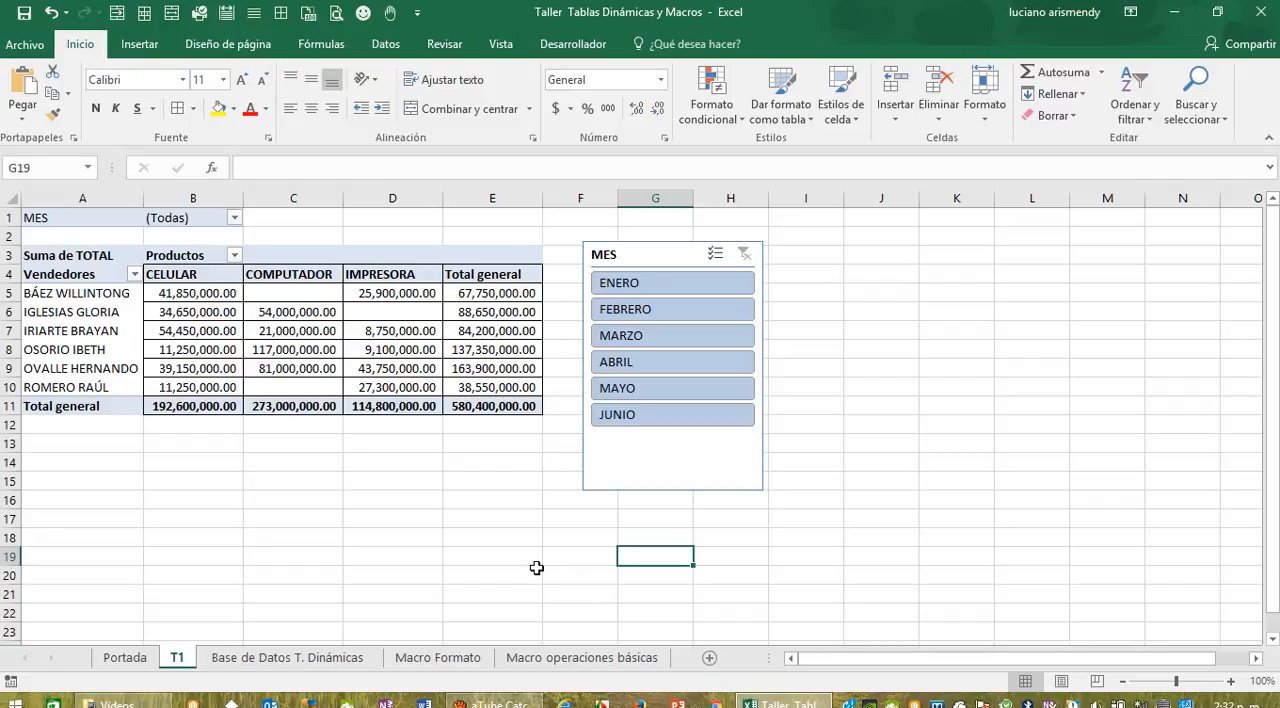
# Step: Examine the sorting and filter options of the Vendedores and Productos headings without changing them
pyautogui.click(134, 274)
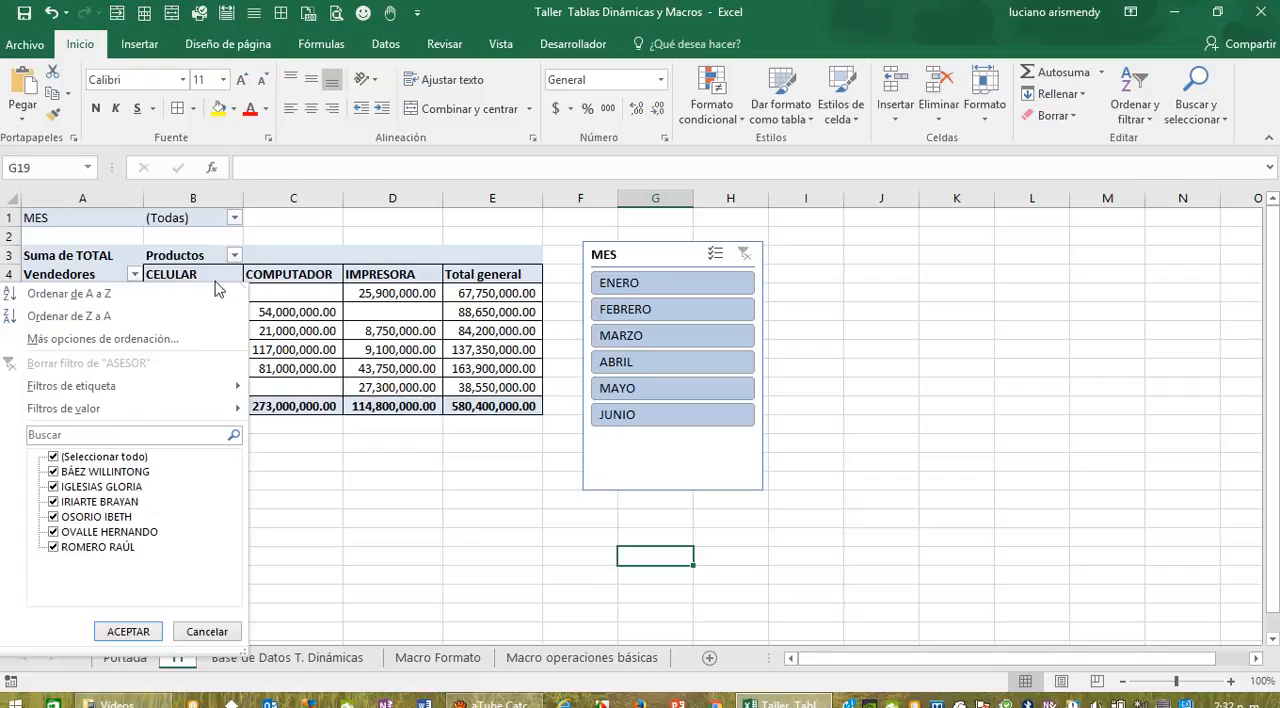
pyautogui.click(236, 257)
pyautogui.click(235, 256)
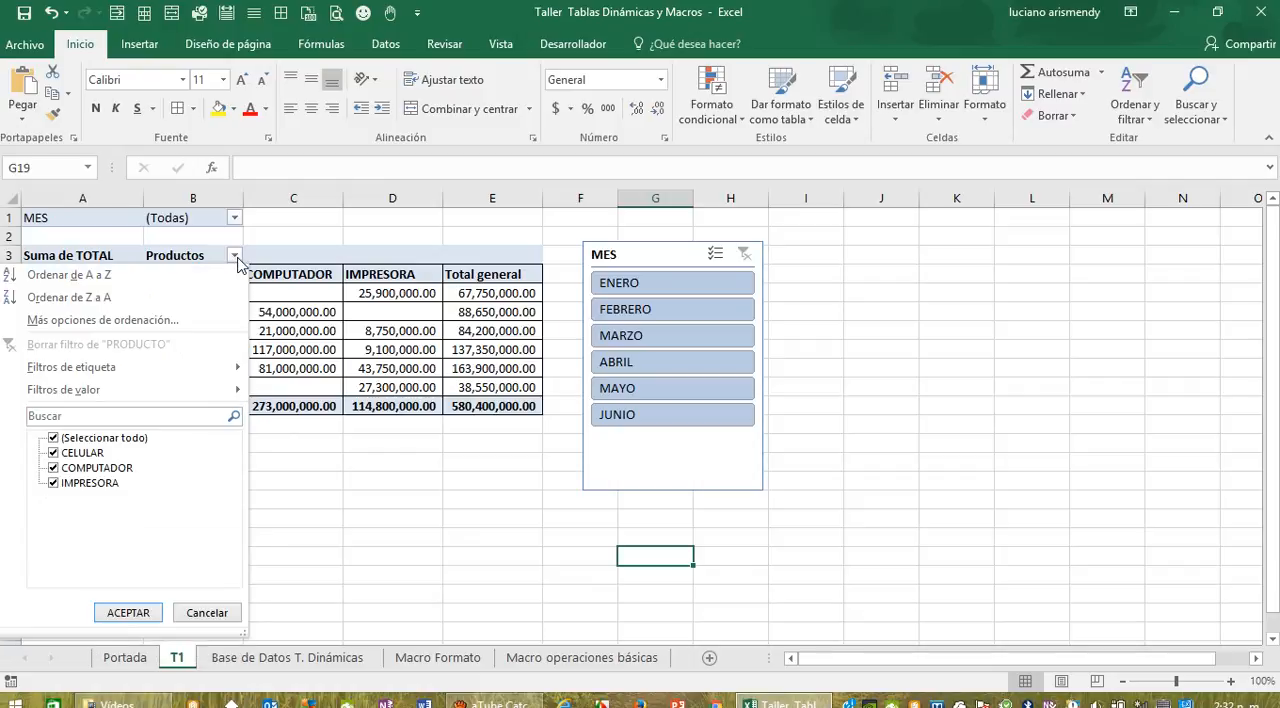
pyautogui.click(435, 541)
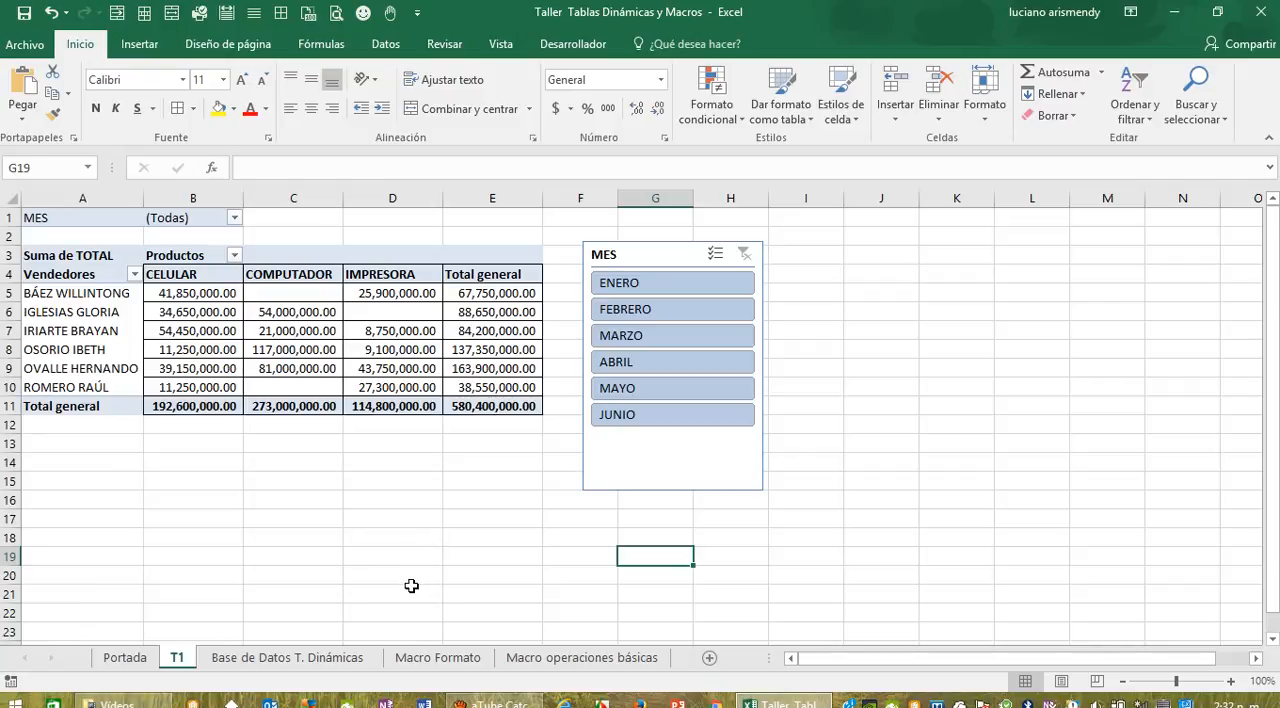
# Step: Create a pivot table on a new worksheet from Tabla1 in the Base de Datos T. Dinámicas sheet
pyautogui.click(279, 658)
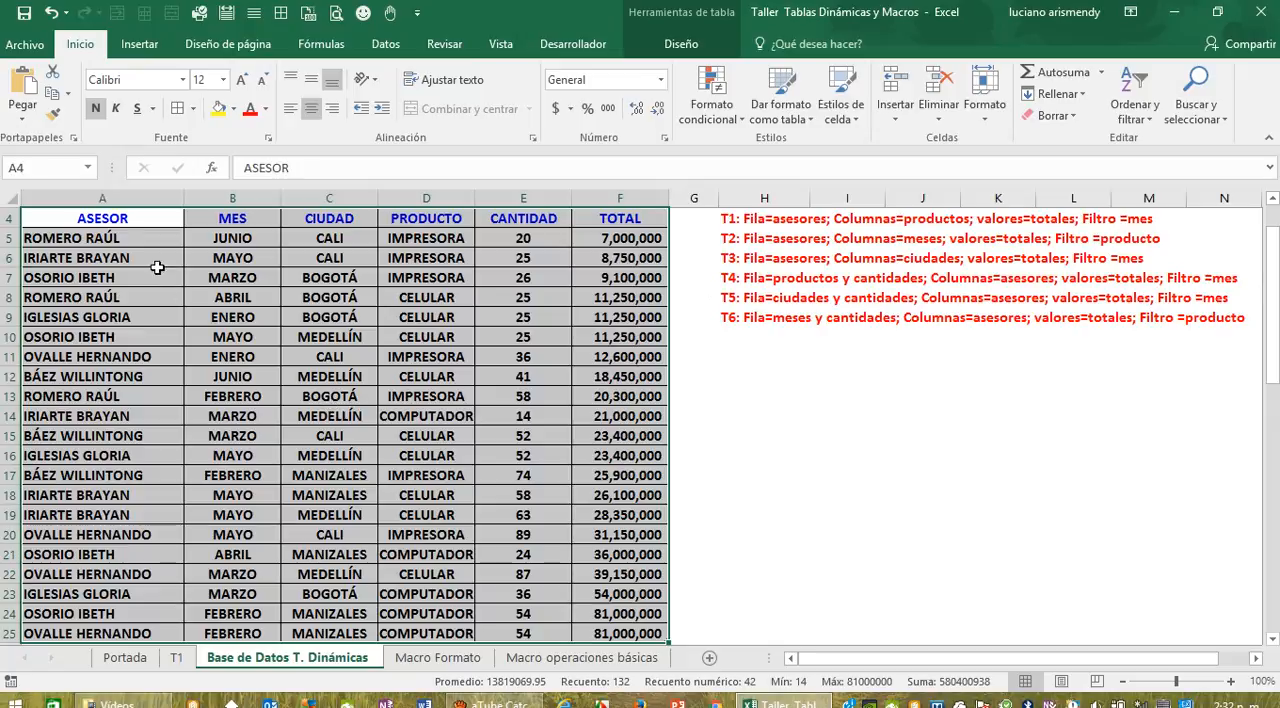
pyautogui.moveTo(88, 219); pyautogui.dragTo(600, 534)
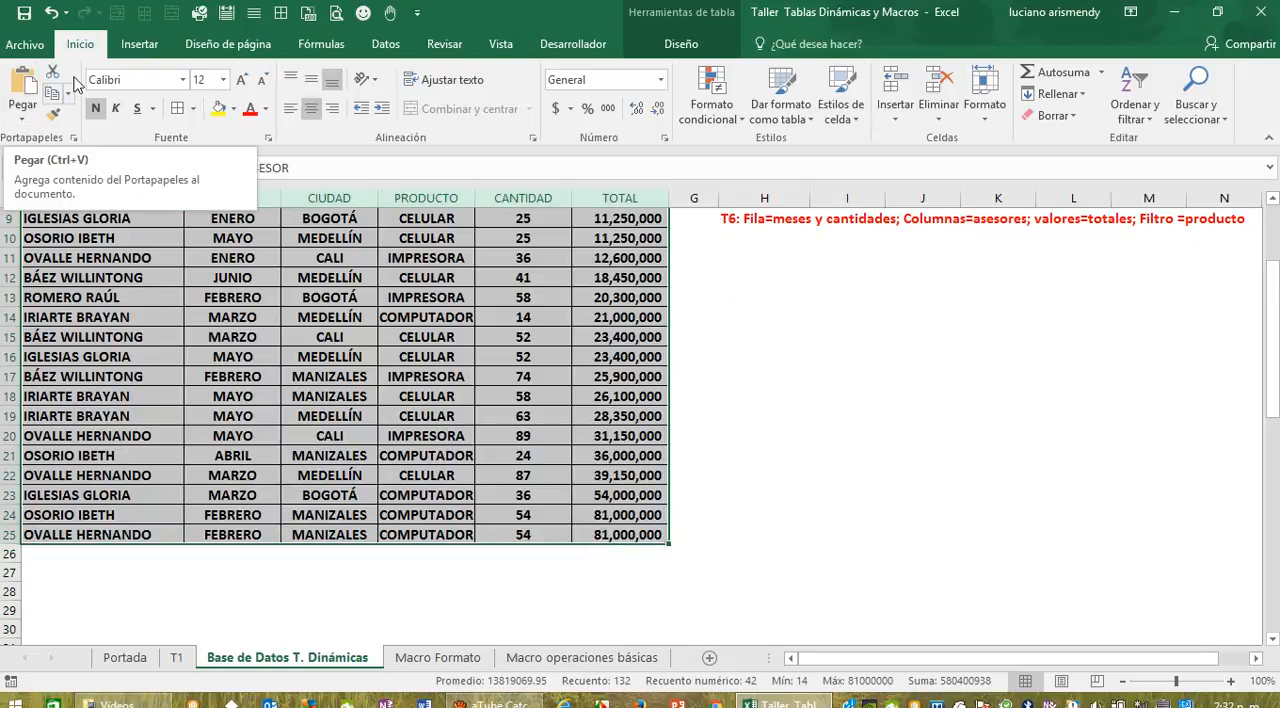
pyautogui.click(139, 44)
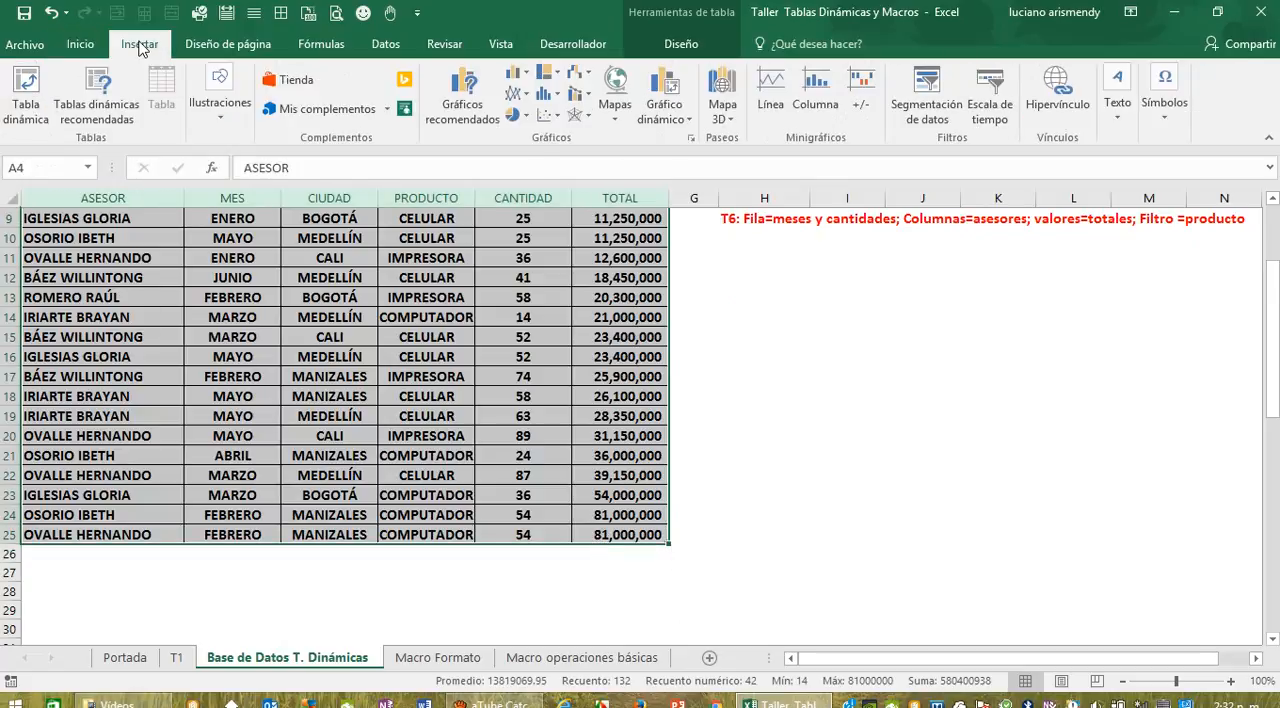
pyautogui.click(27, 95)
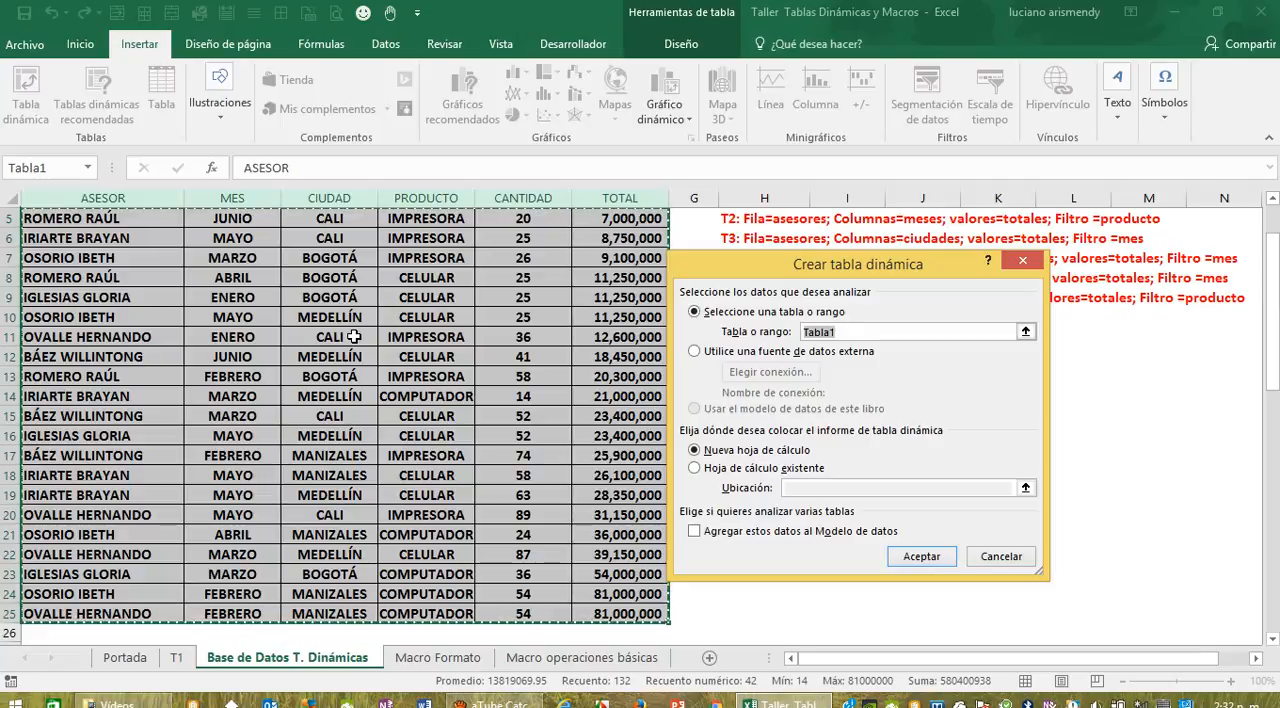
pyautogui.click(915, 558)
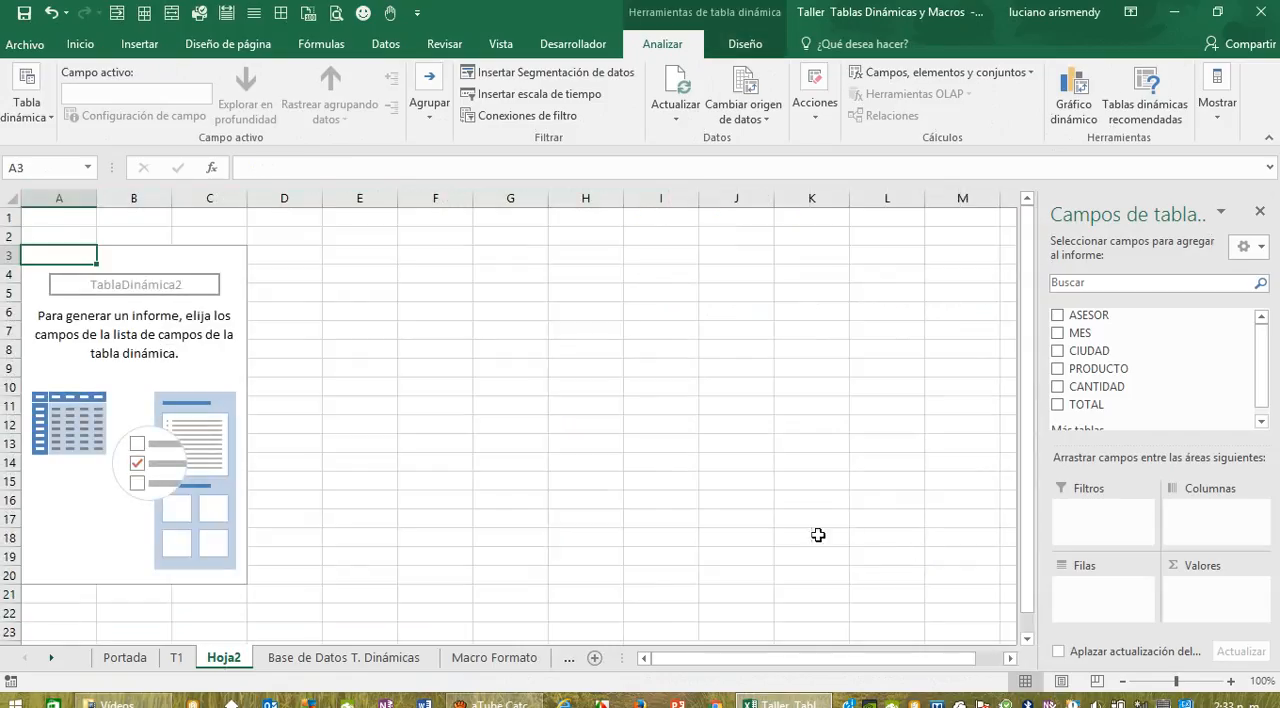
# Step: Rename the new pivot table sheet as T2
pyautogui.doubleClick(219, 660)
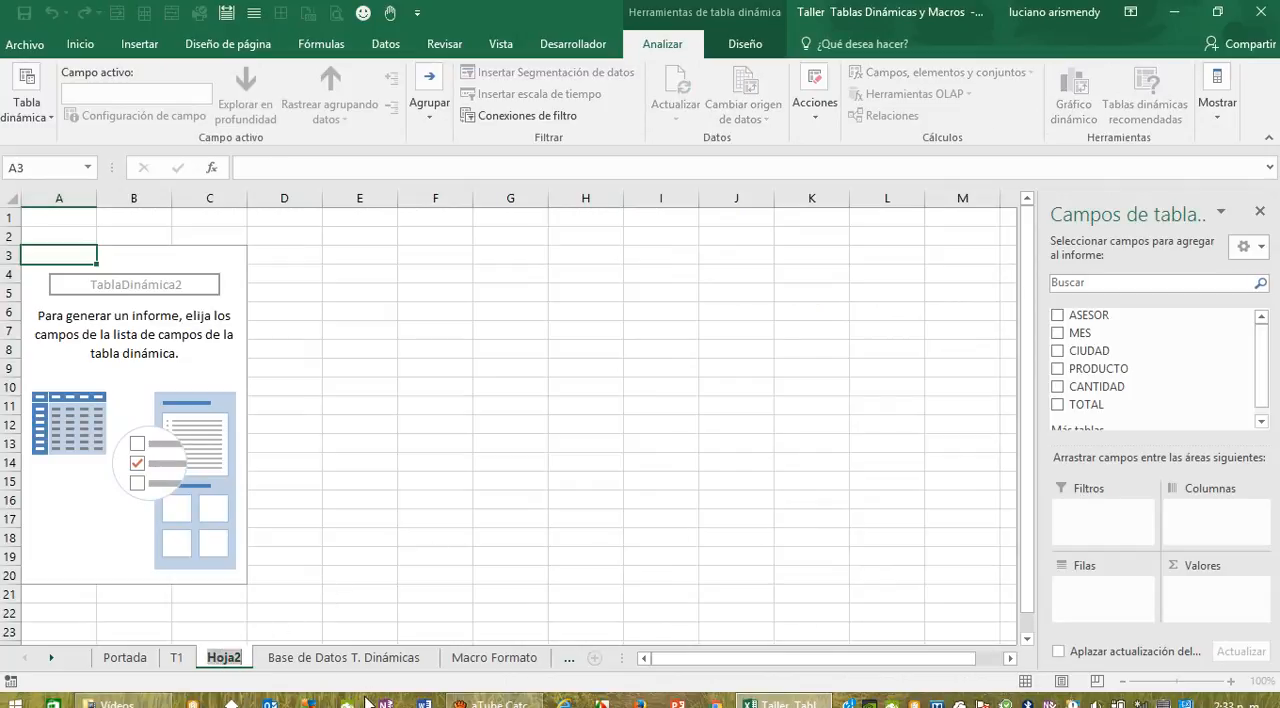
pyautogui.write('T')
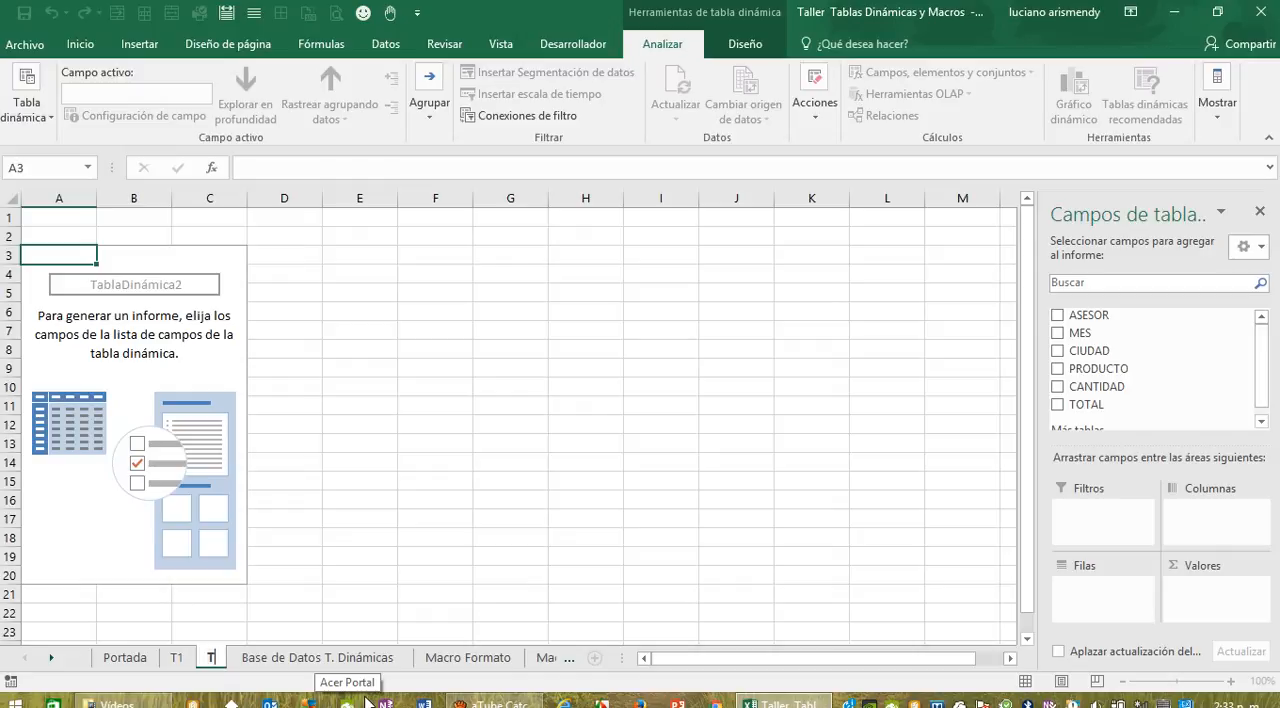
pyautogui.write('2')
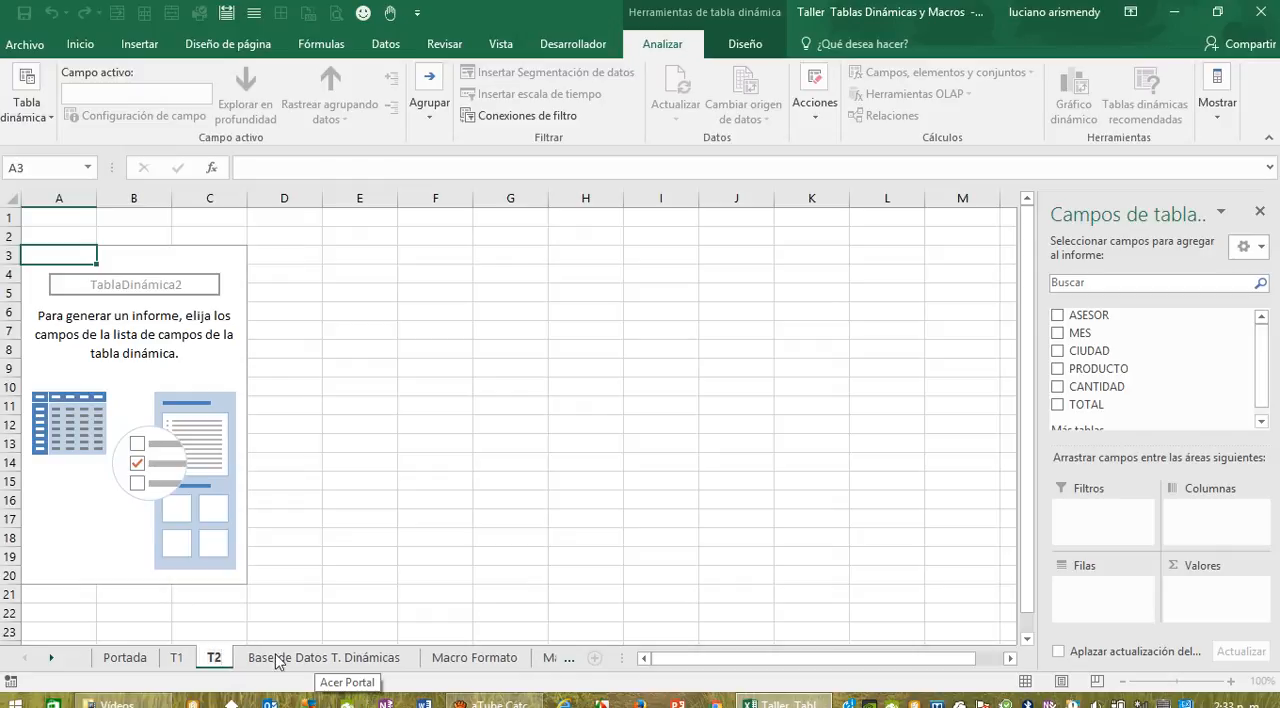
pyautogui.click(512, 484)
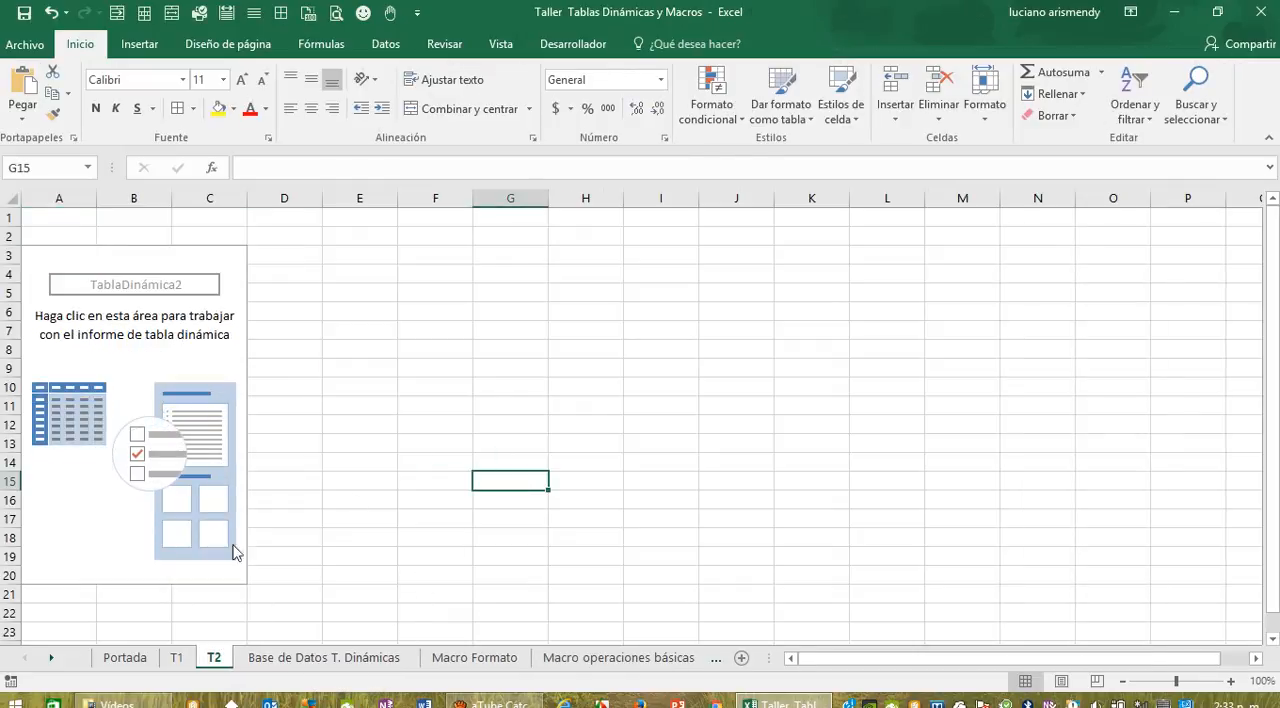
# Step: Add ASESOR as the row field and MES as the column field of the T2 pivot table
pyautogui.click(206, 485)
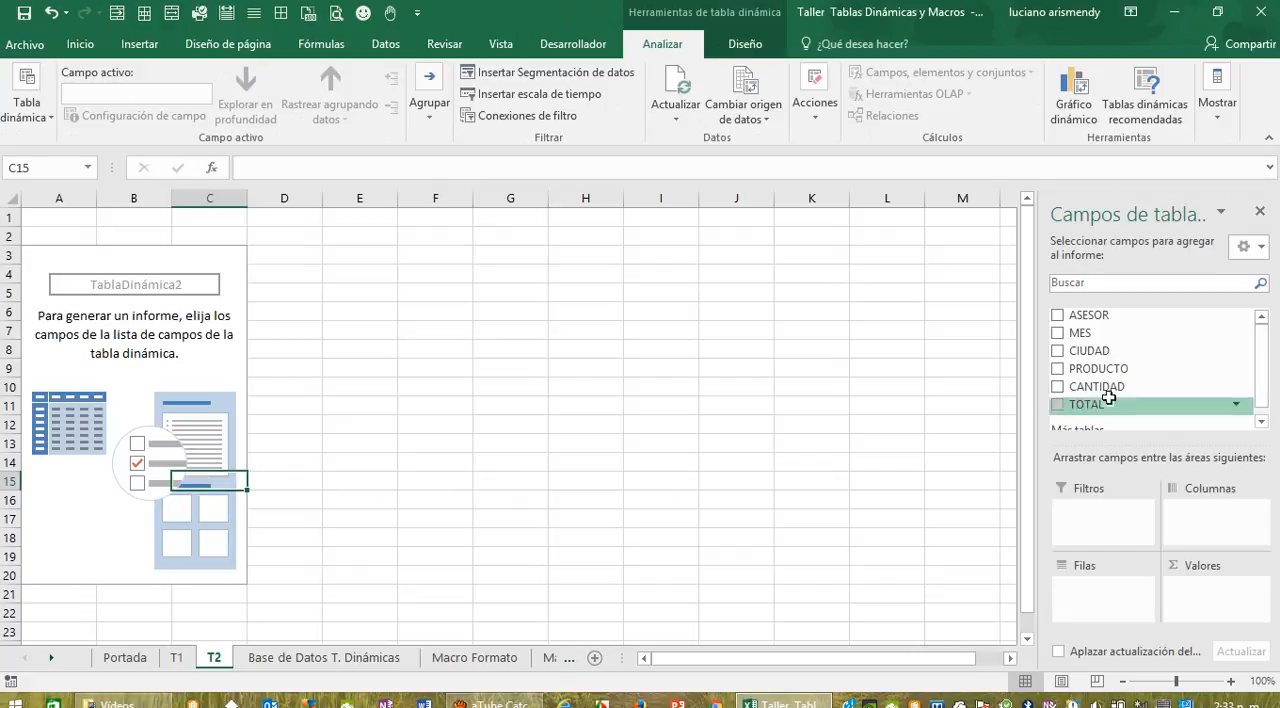
pyautogui.moveTo(1085, 315); pyautogui.dragTo(1104, 602)
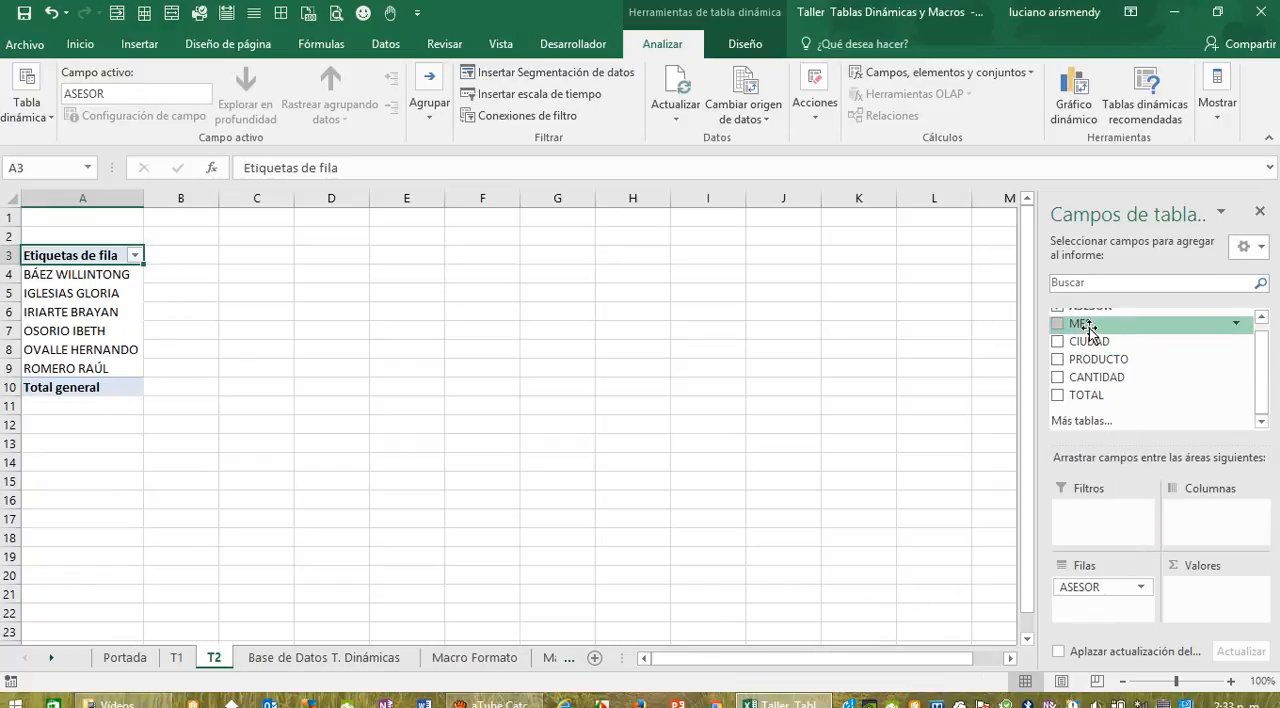
pyautogui.moveTo(1088, 327); pyautogui.dragTo(1232, 516)
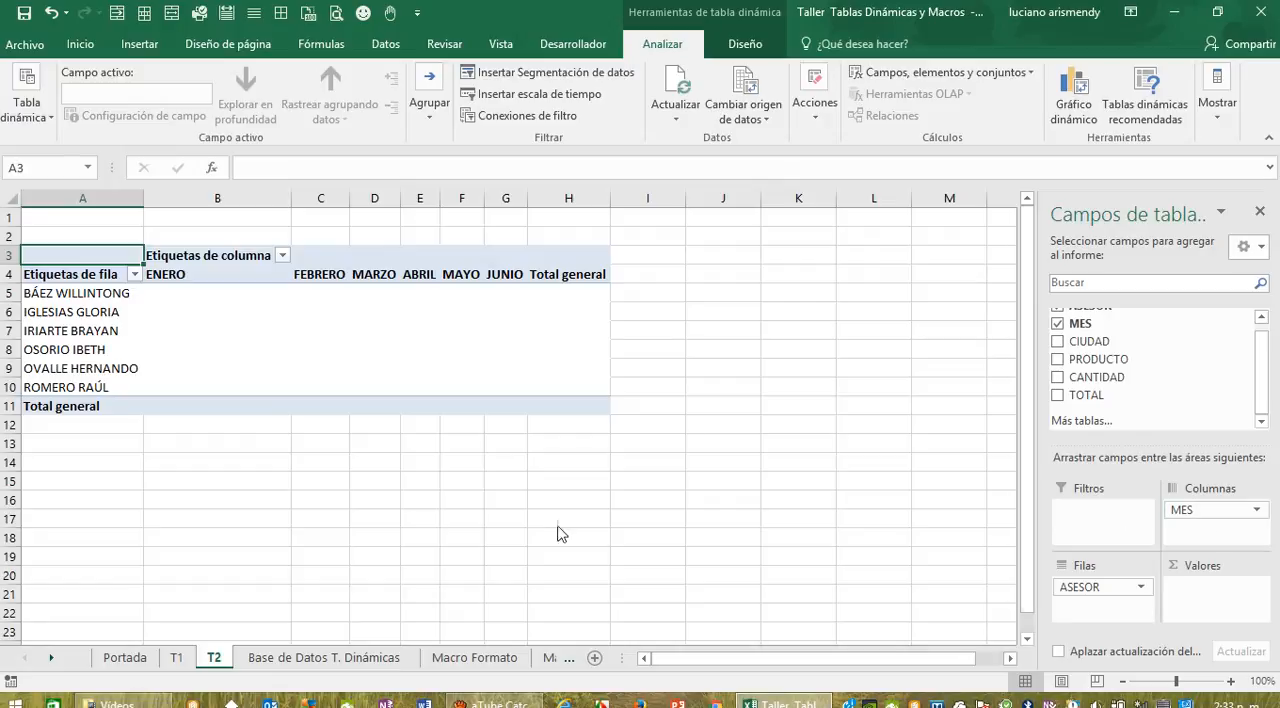
# Step: Check the T2 specification in the Base de Datos T. Dinámicas sheet and add TOTAL as the T2 pivot table's value field
pyautogui.click(323, 657)
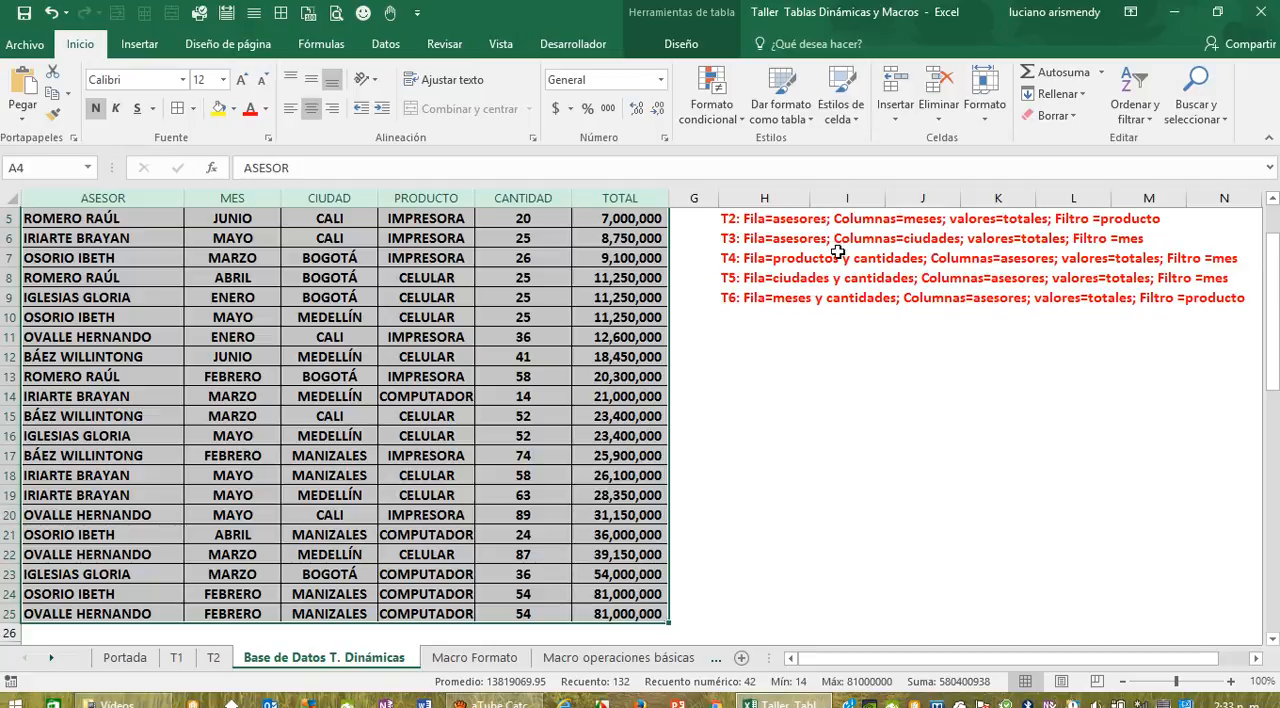
pyautogui.moveTo(1272, 345); pyautogui.dragTo(1272, 323)
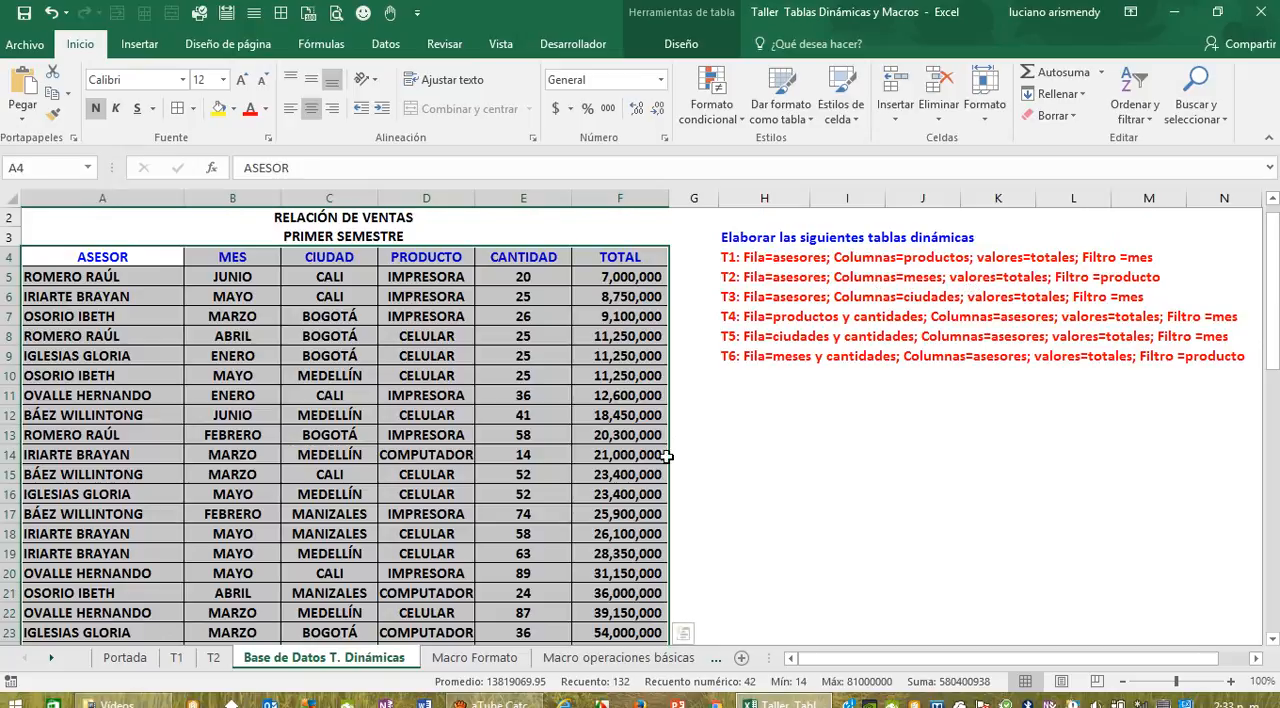
pyautogui.click(213, 657)
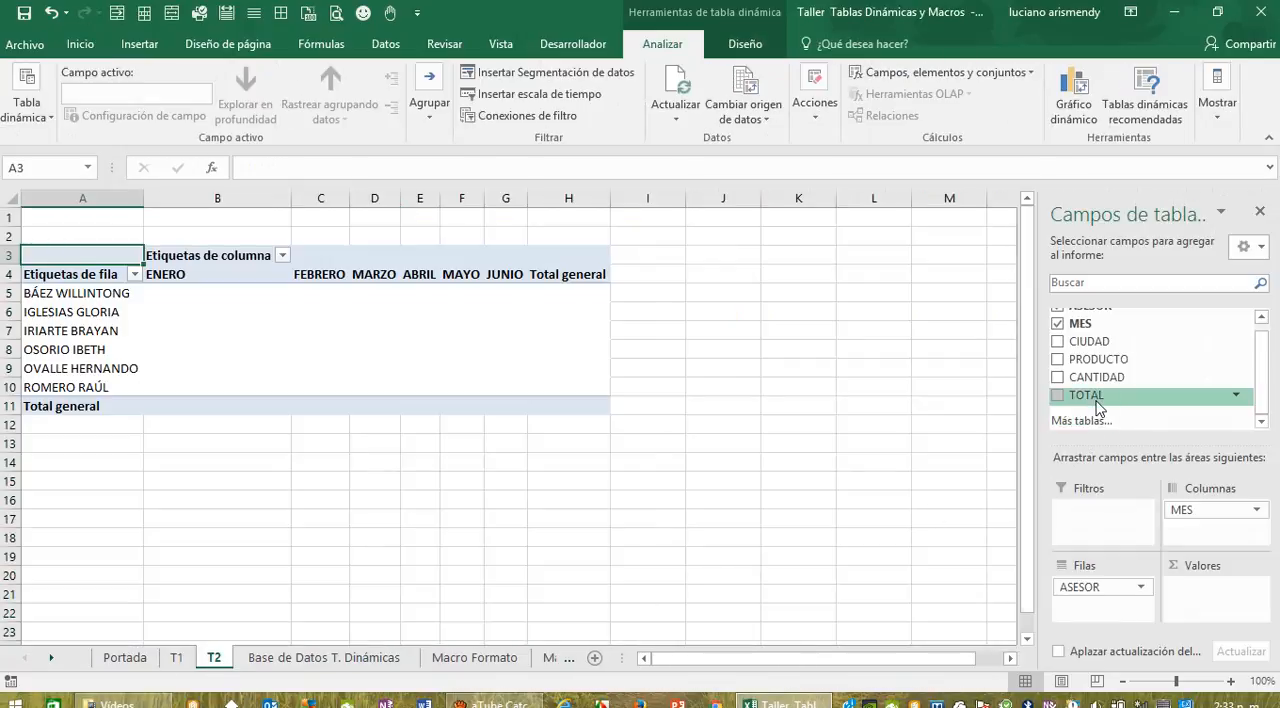
pyautogui.moveTo(1098, 398); pyautogui.dragTo(1190, 598)
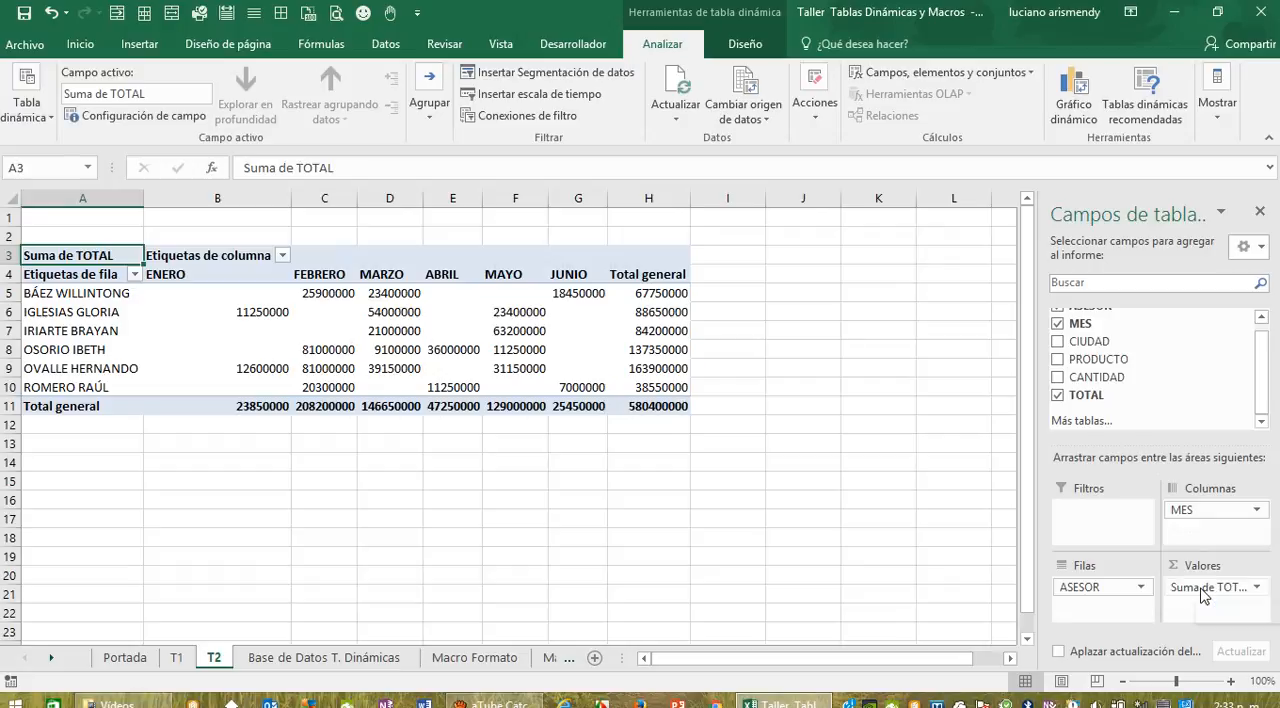
# Step: Check the T2 specification in the Base de Datos T. Dinámicas sheet and add PRODUCTO as the T2 pivot table's report filter
pyautogui.click(318, 658)
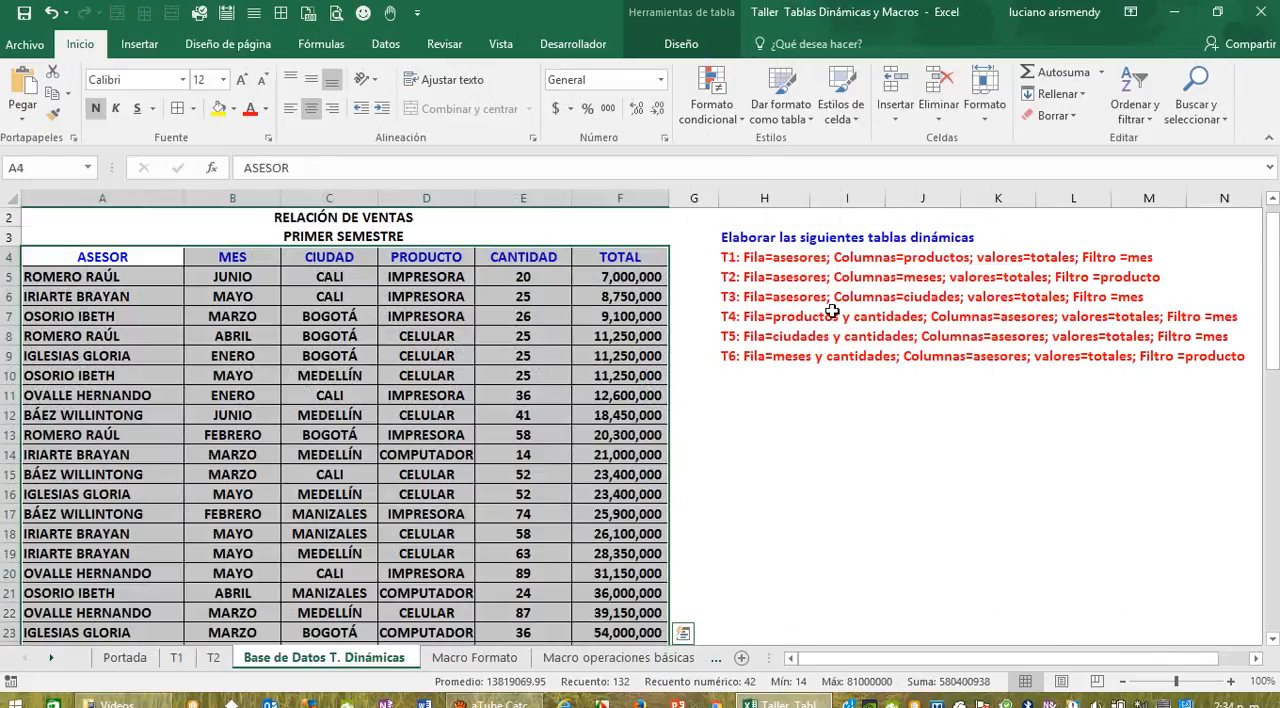
pyautogui.click(213, 658)
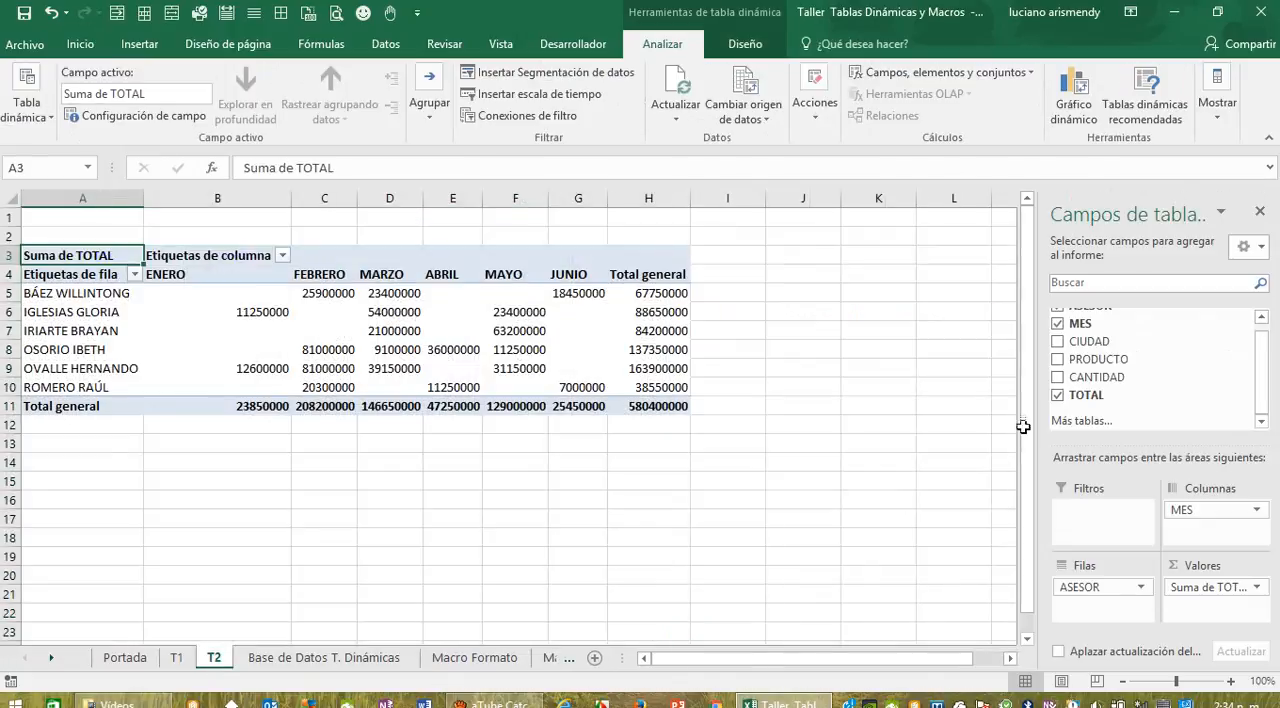
pyautogui.moveTo(1145, 396); pyautogui.dragTo(1105, 510)
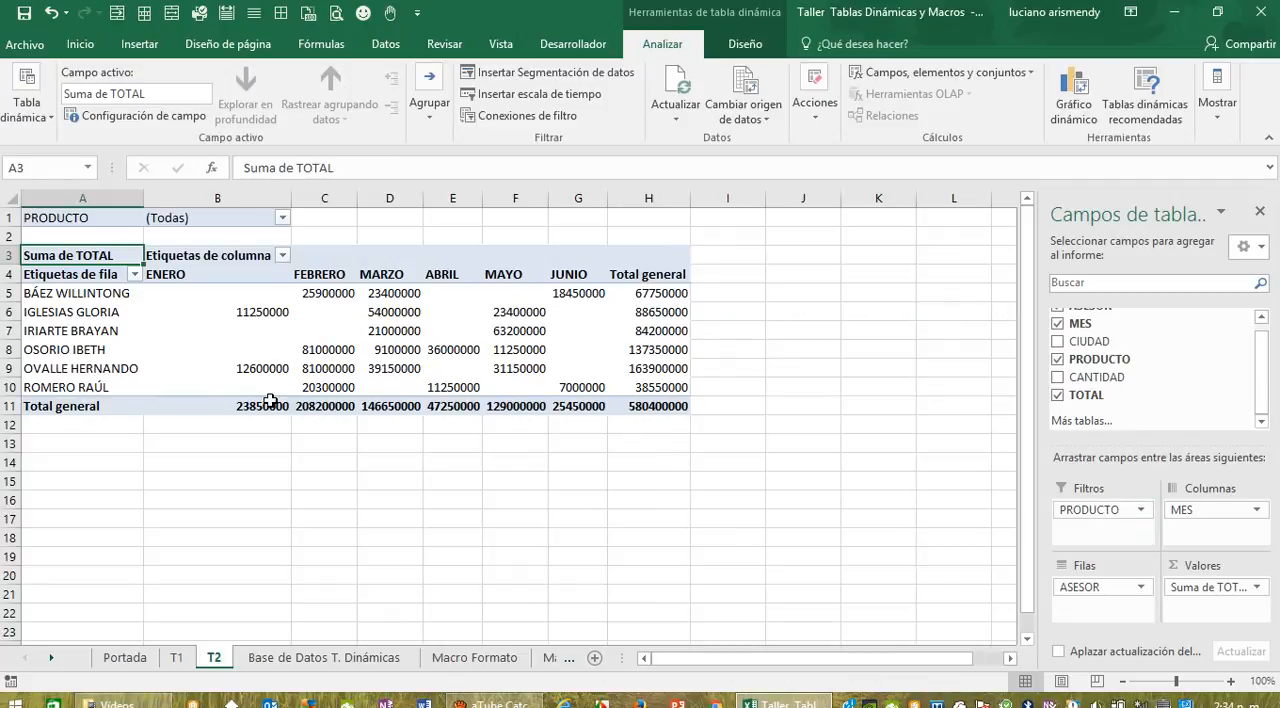
pyautogui.click(240, 464)
# Step: Apply all borders to the T2 pivot table range A3:H11
pyautogui.moveTo(78, 254); pyautogui.dragTo(650, 403)
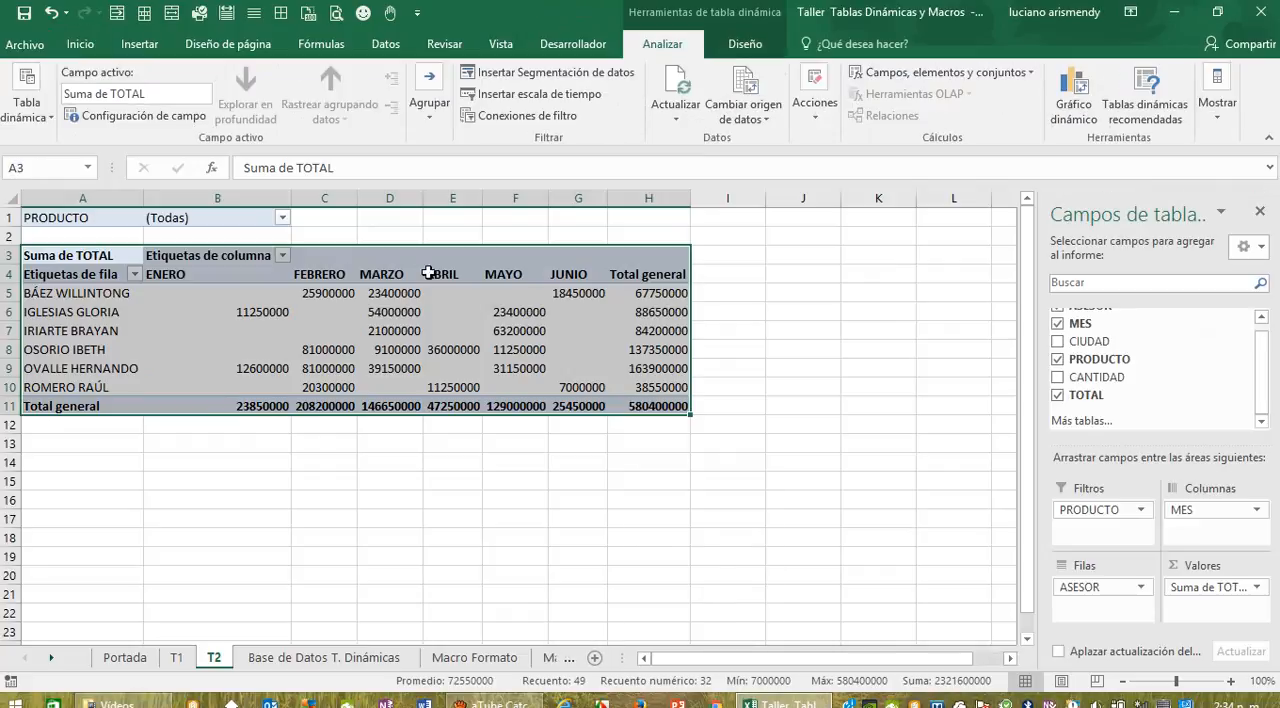
pyautogui.click(79, 46)
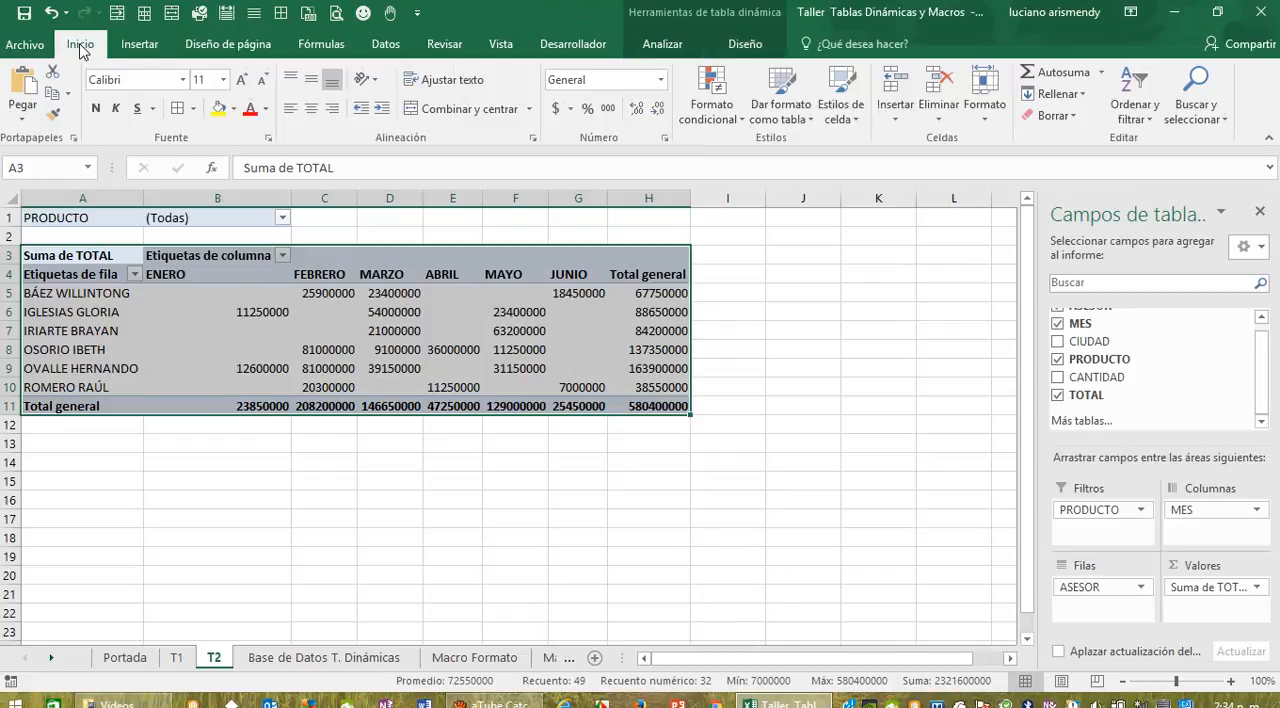
pyautogui.click(194, 108)
pyautogui.click(215, 260)
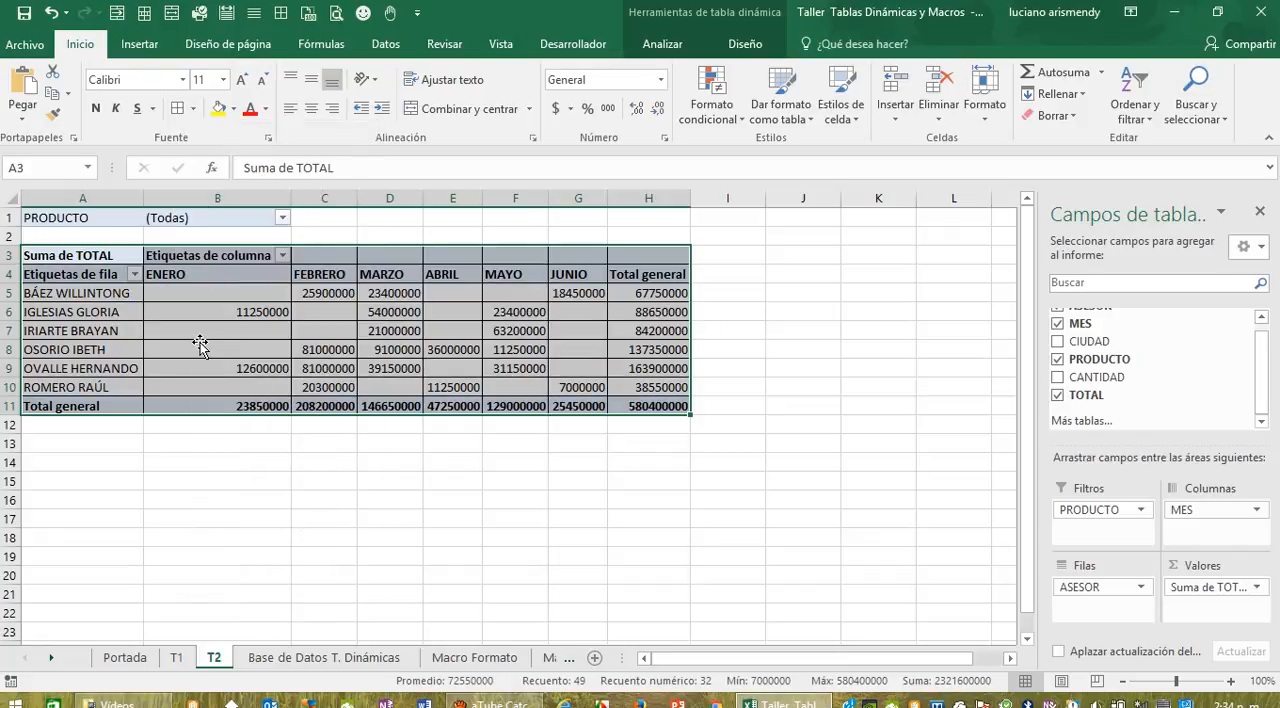
pyautogui.click(209, 443)
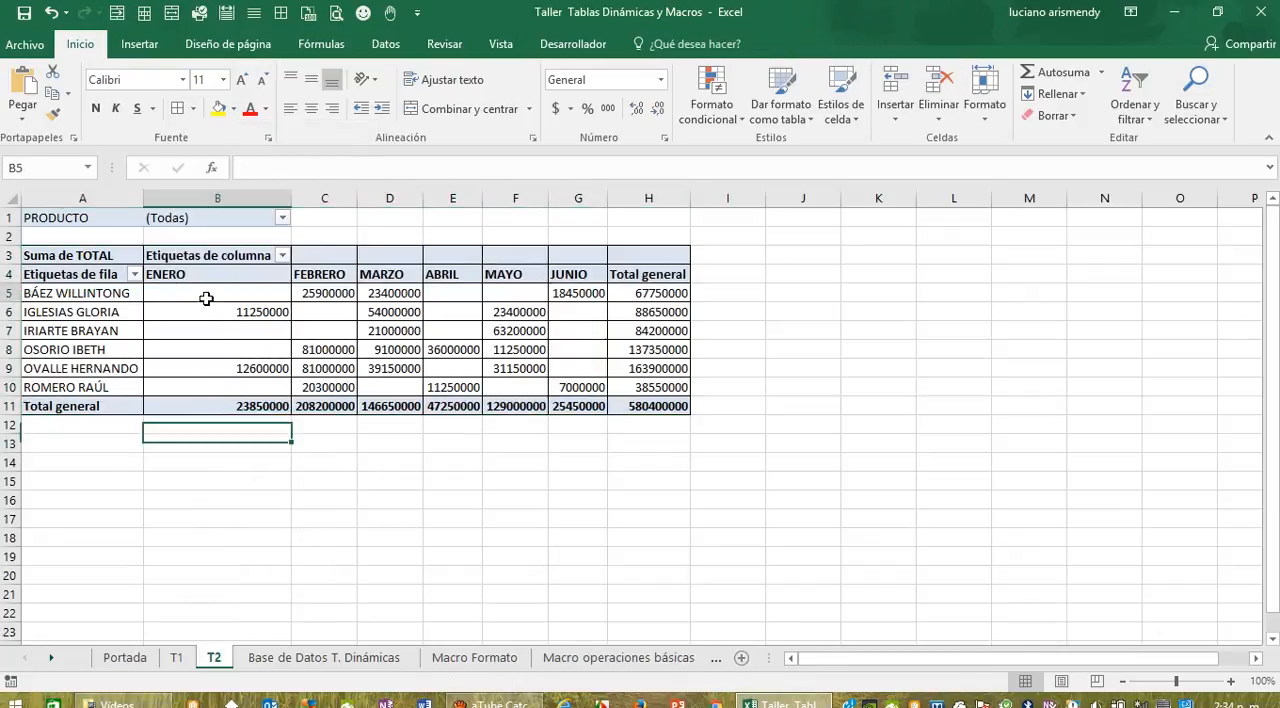
# Step: Format the T2 pivot table's values in B5:H11 with the comma thousands style and autofit the widths of columns B to I
pyautogui.moveTo(206, 294); pyautogui.dragTo(640, 406)
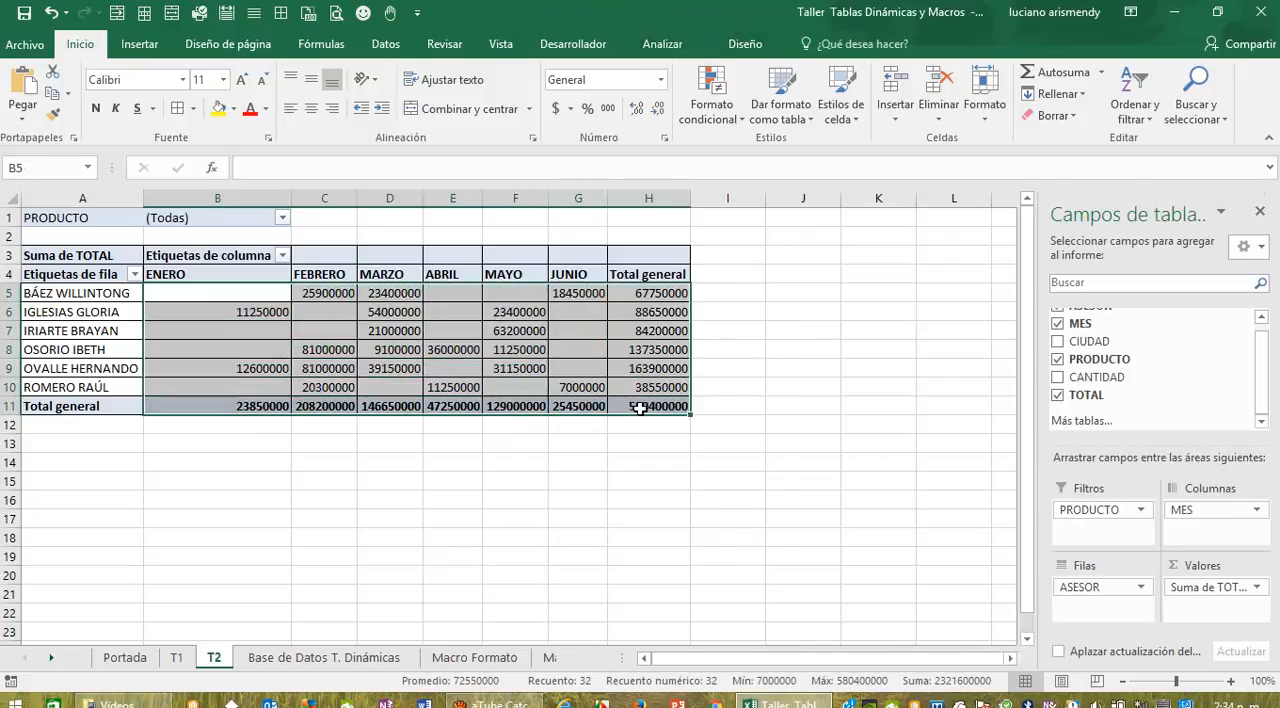
pyautogui.click(608, 108)
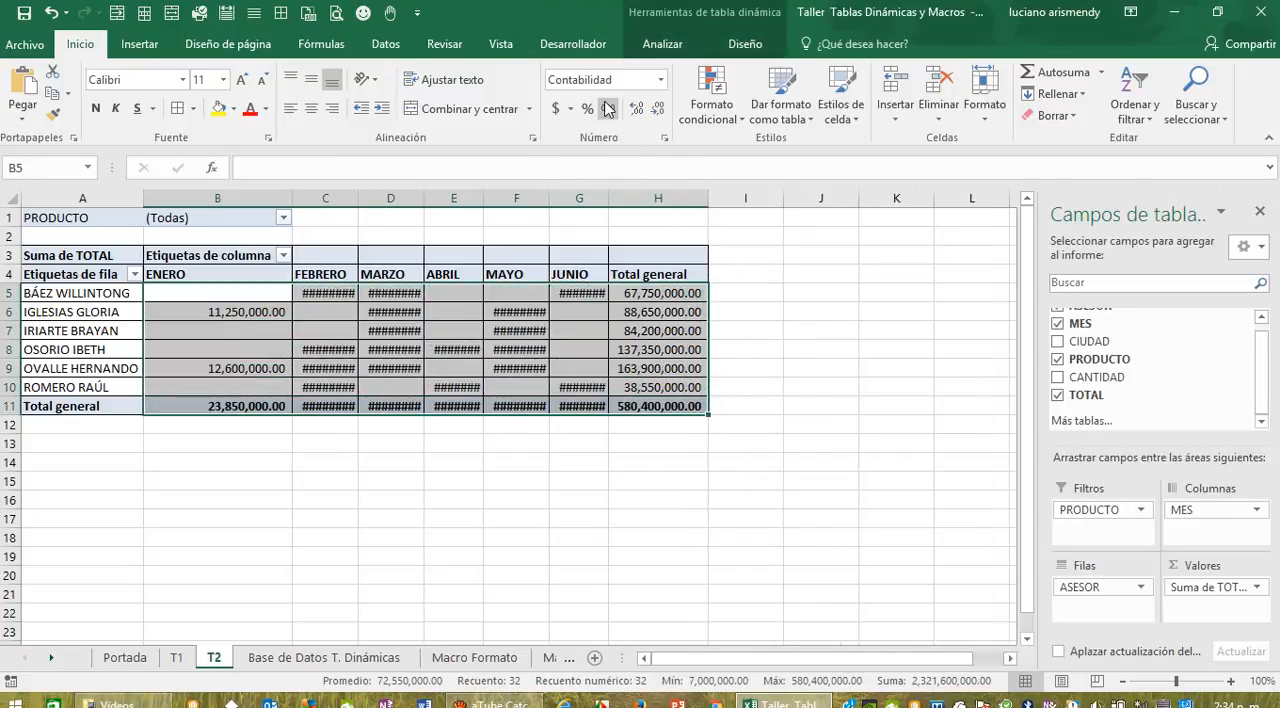
pyautogui.moveTo(264, 199); pyautogui.dragTo(704, 214)
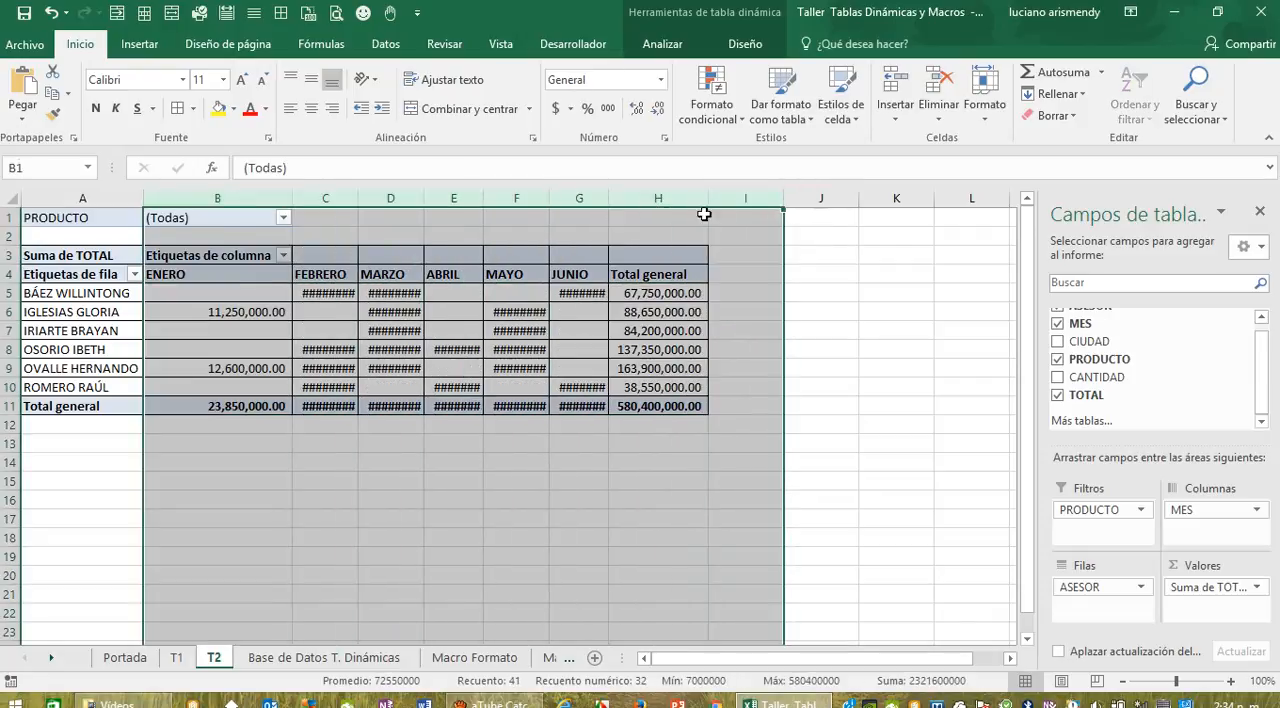
pyautogui.doubleClick(608, 198)
pyautogui.click(483, 495)
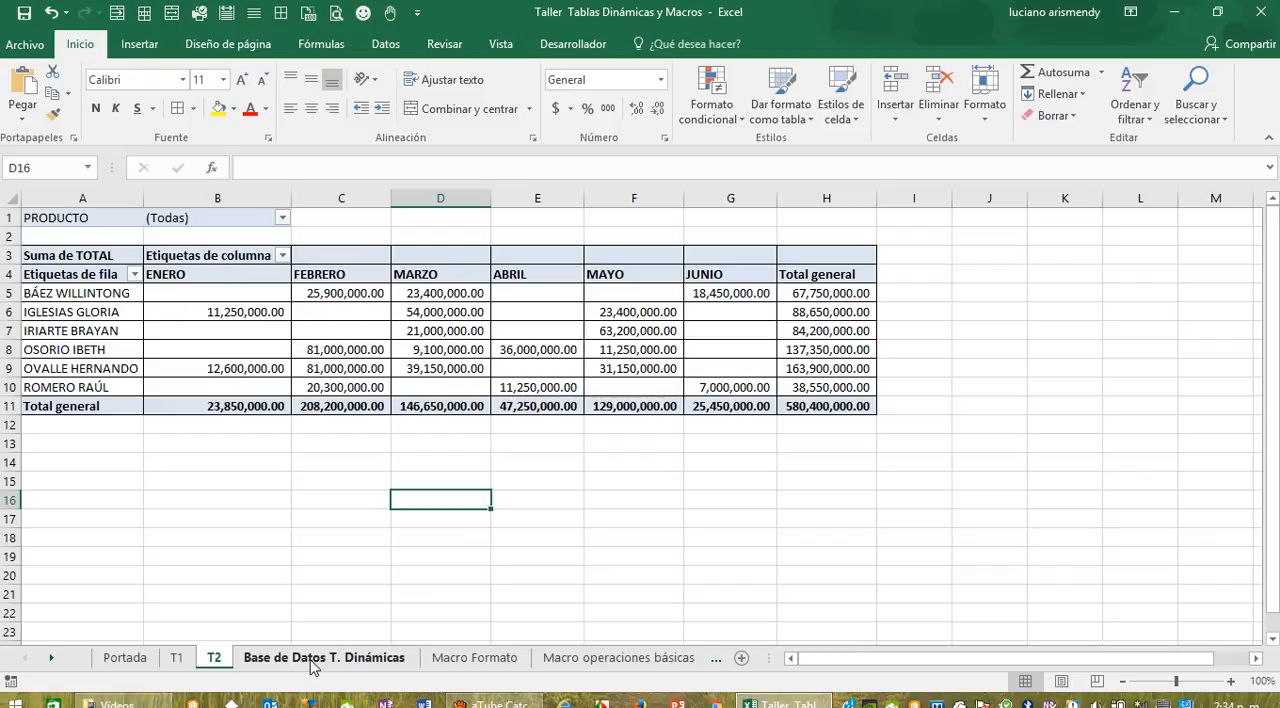
# Step: Add CIUDAD as a second report filter below PRODUCTO in the T2 pivot table
pyautogui.click(428, 386)
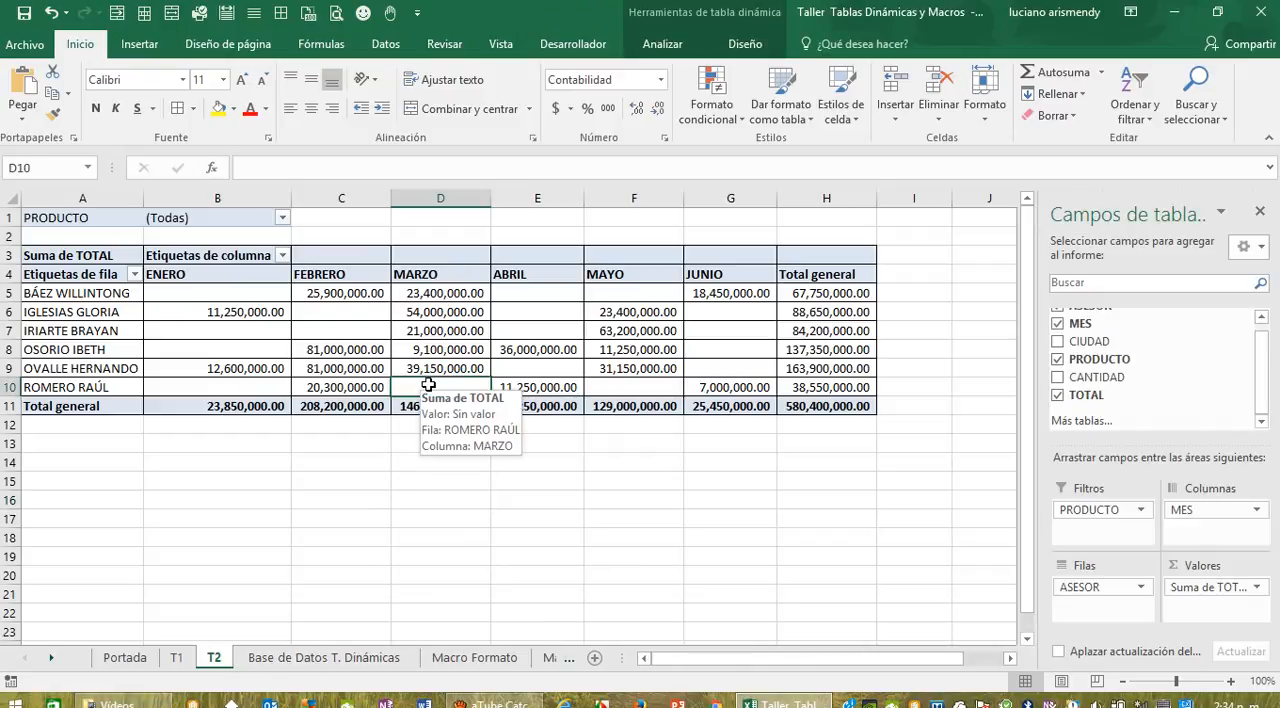
pyautogui.scroll(1, 1255, 395)
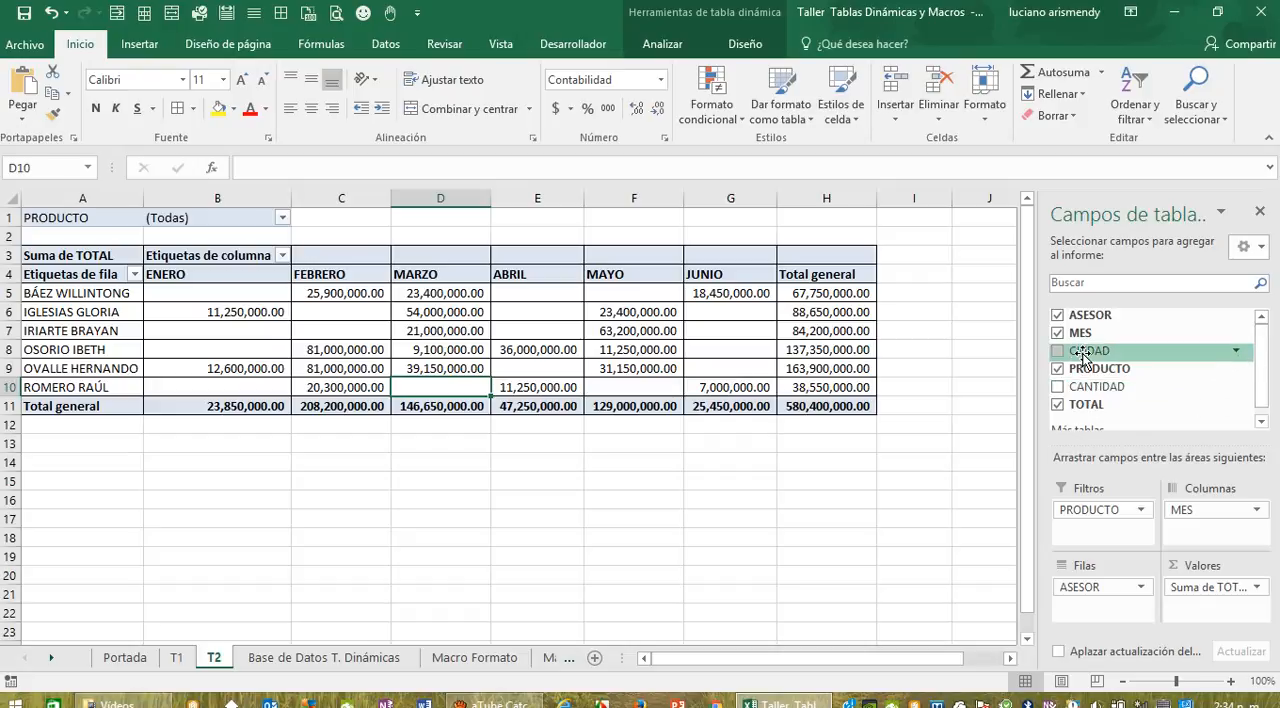
pyautogui.moveTo(1083, 356); pyautogui.dragTo(1088, 530)
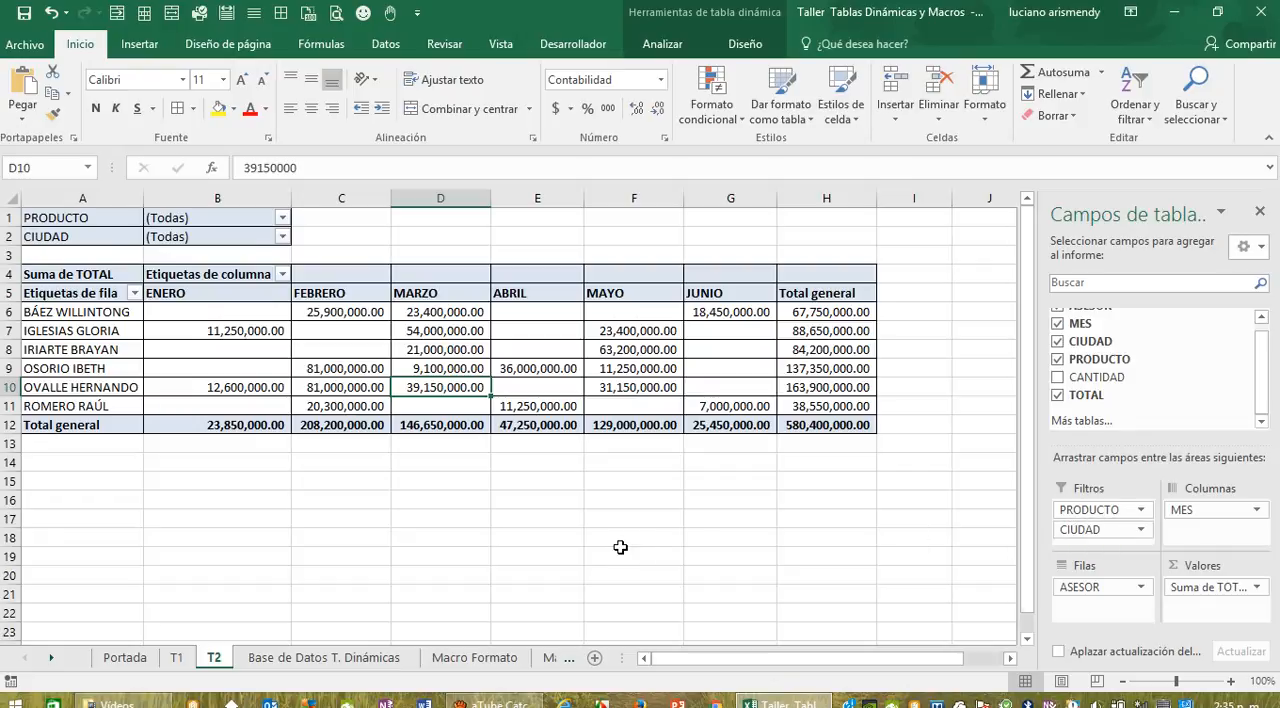
# Step: Rename the T2 pivot table's row labels header in cell A5 to Vendedores
pyautogui.click(134, 293)
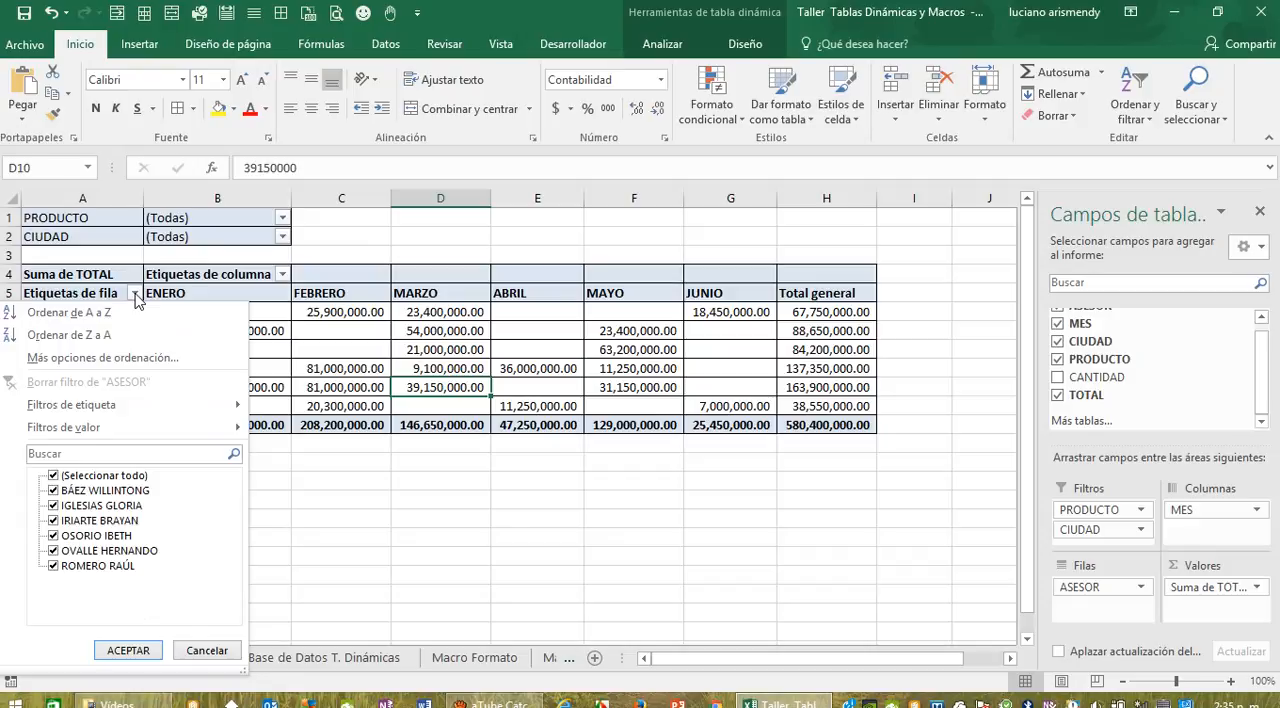
pyautogui.click(416, 568)
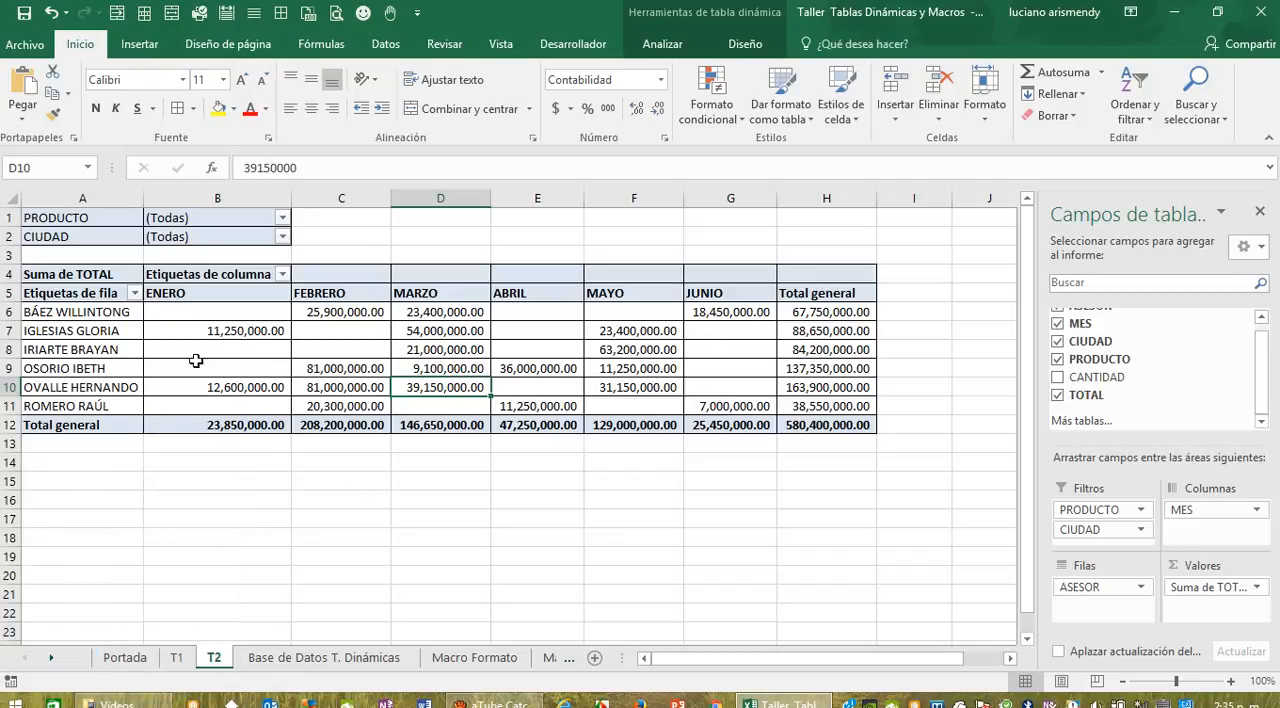
pyautogui.doubleClick(115, 292)
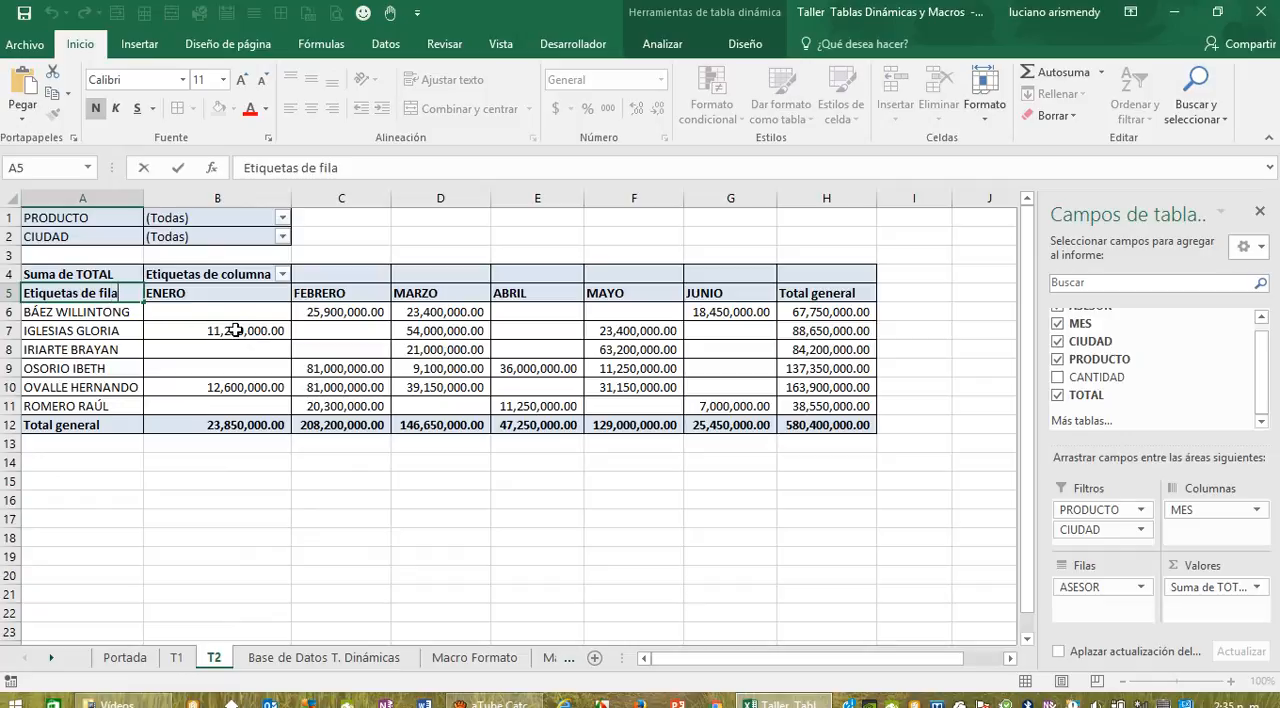
pyautogui.press('BackSpace')
pyautogui.press('BackSpace')
pyautogui.press('BackSpace')
pyautogui.press('BackSpace')
pyautogui.press('BackSpace')
pyautogui.press('BackSpace')
pyautogui.press('BackSpace')
pyautogui.press('BackSpace')
pyautogui.press('BackSpace')
pyautogui.press('BackSpace')
pyautogui.press('BackSpace')
pyautogui.press('BackSpace')
pyautogui.press('BackSpace')
pyautogui.press('BackSpace')
pyautogui.press('BackSpace')
pyautogui.press('BackSpace')
pyautogui.press('BackSpace')
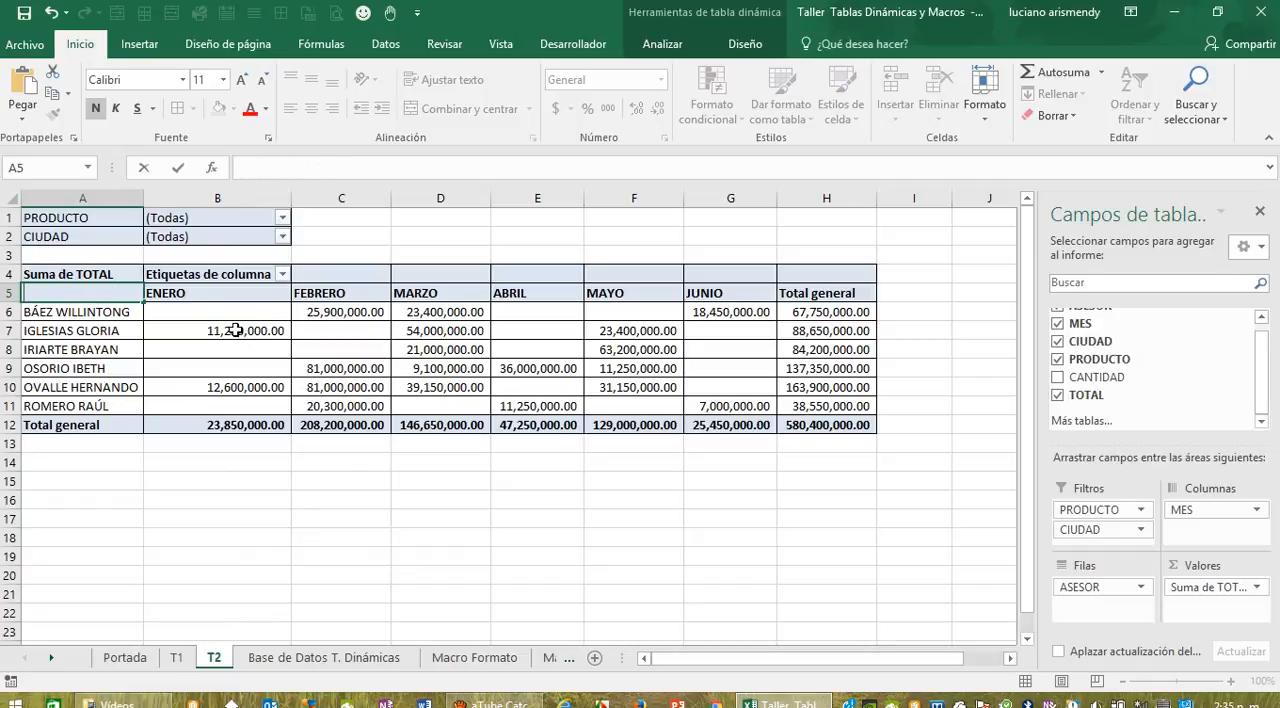
pyautogui.write('Vendedores')
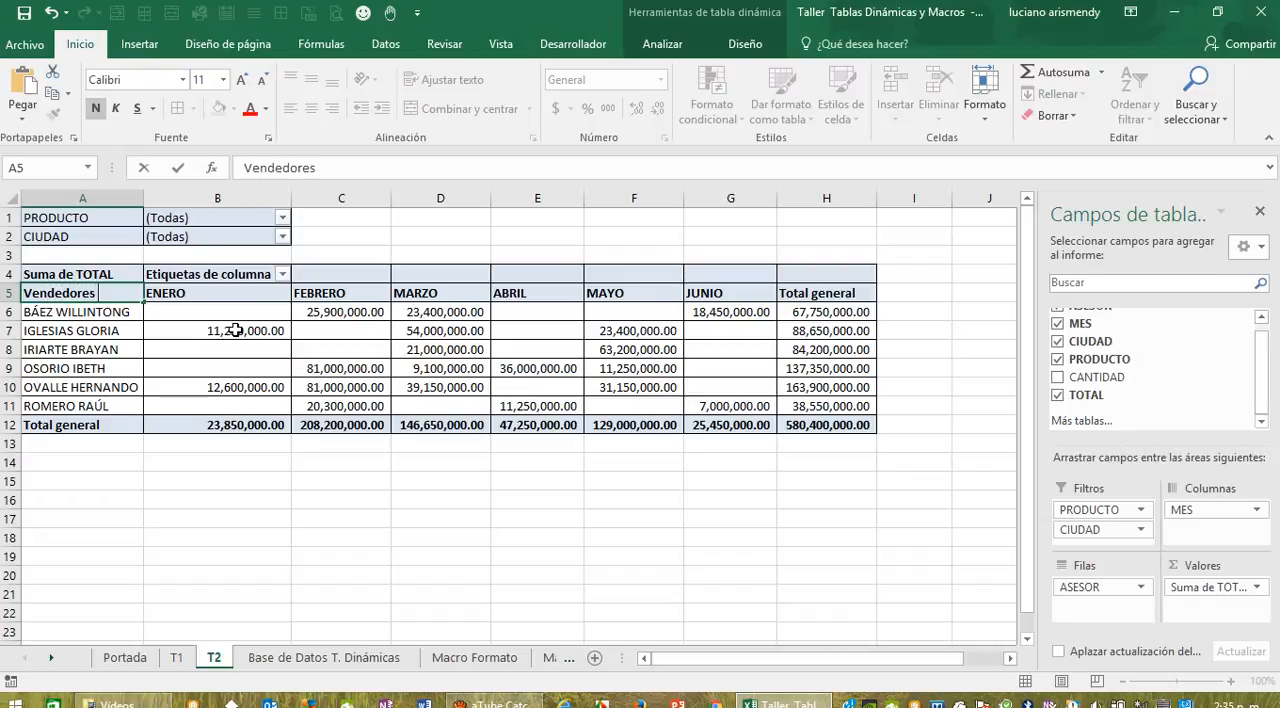
pyautogui.click(150, 459)
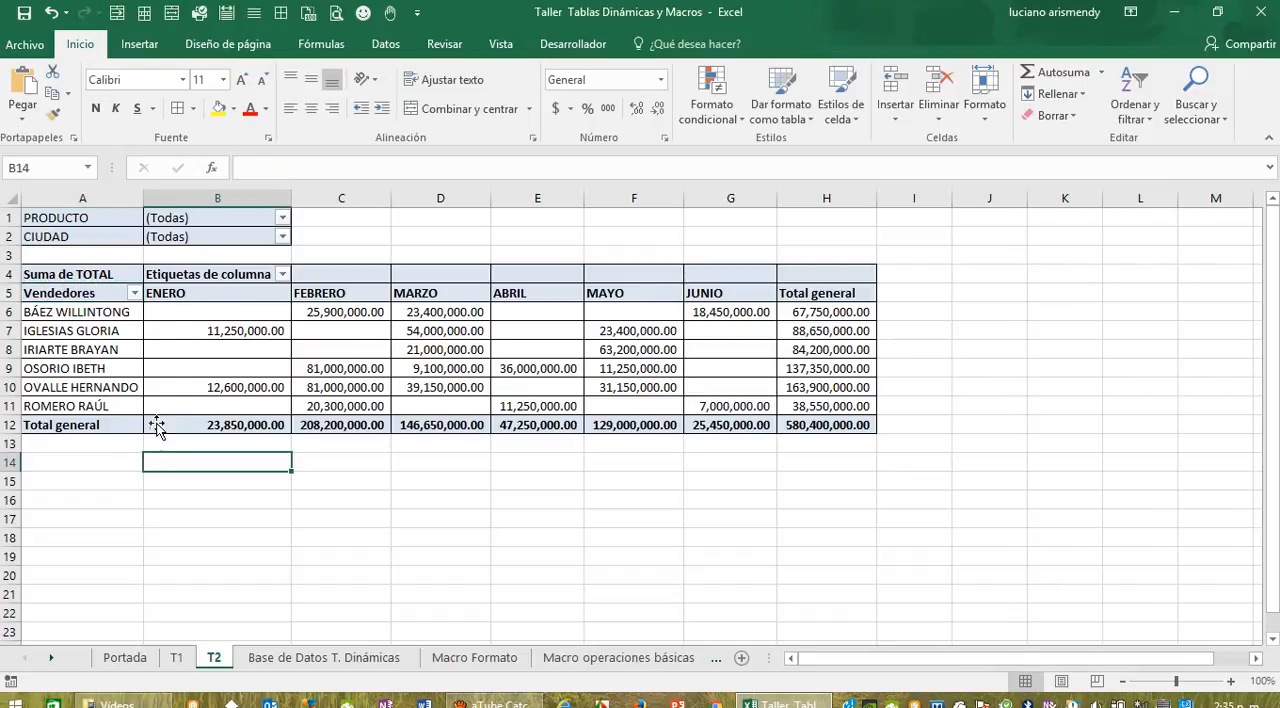
# Step: Rename the T2 pivot table's column labels header in cell B4 to Meses
pyautogui.click(282, 274)
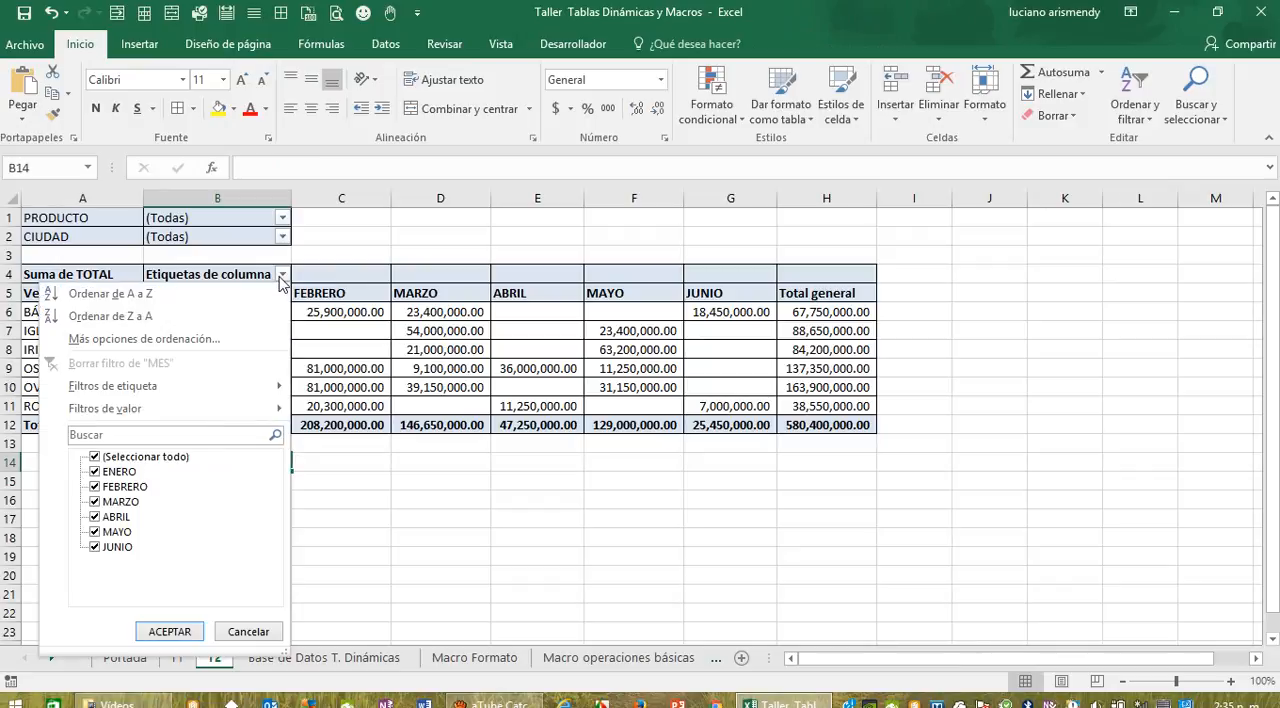
pyautogui.press('Escape')
pyautogui.click(258, 275)
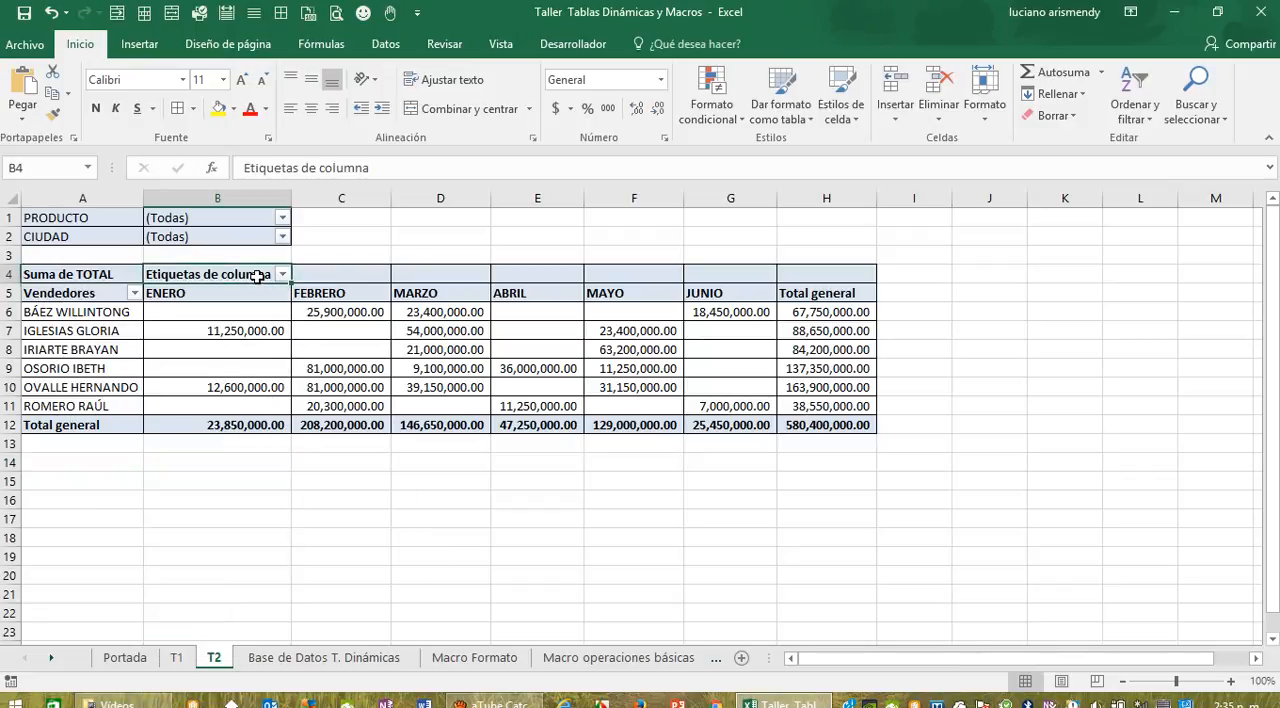
pyautogui.doubleClick(268, 275)
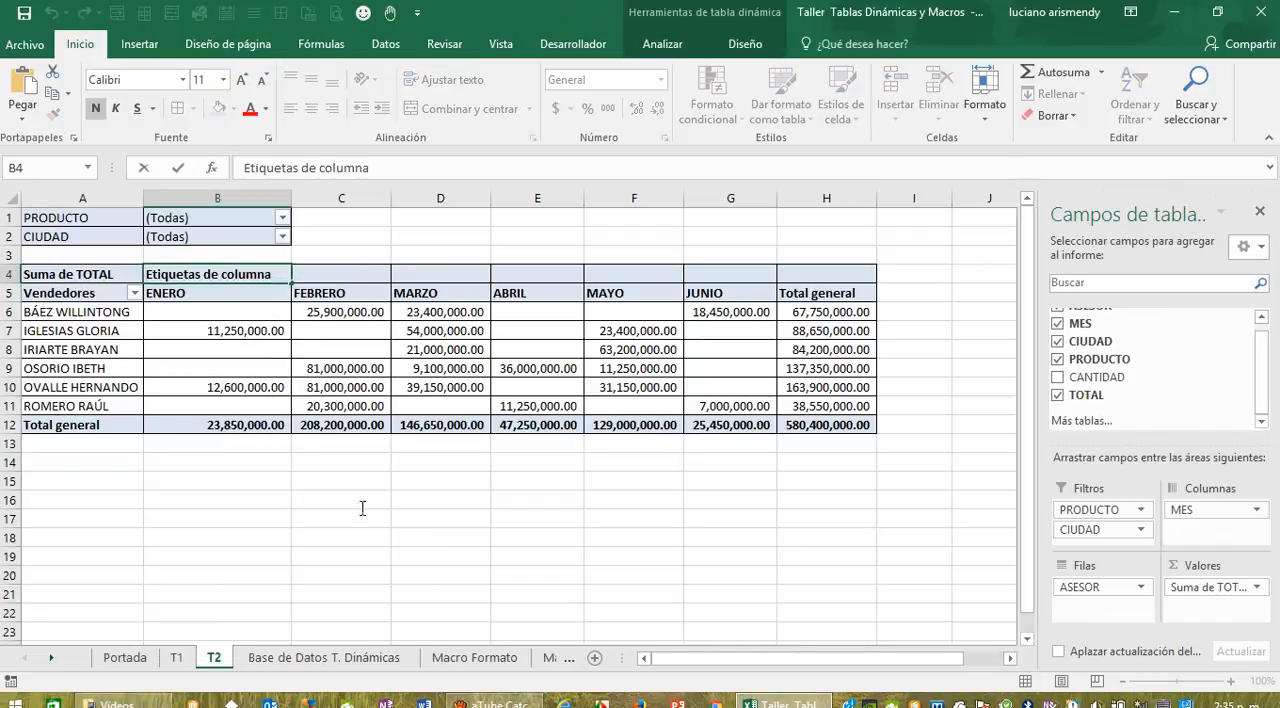
pyautogui.press('BackSpace')
pyautogui.press('BackSpace')
pyautogui.press('BackSpace')
pyautogui.press('BackSpace')
pyautogui.press('BackSpace')
pyautogui.press('BackSpace')
pyautogui.press('BackSpace')
pyautogui.press('BackSpace')
pyautogui.press('BackSpace')
pyautogui.press('BackSpace')
pyautogui.press('BackSpace')
pyautogui.press('BackSpace')
pyautogui.press('BackSpace')
pyautogui.press('BackSpace')
pyautogui.press('BackSpace')
pyautogui.press('BackSpace')
pyautogui.press('BackSpace')
pyautogui.press('BackSpace')
pyautogui.press('BackSpace')
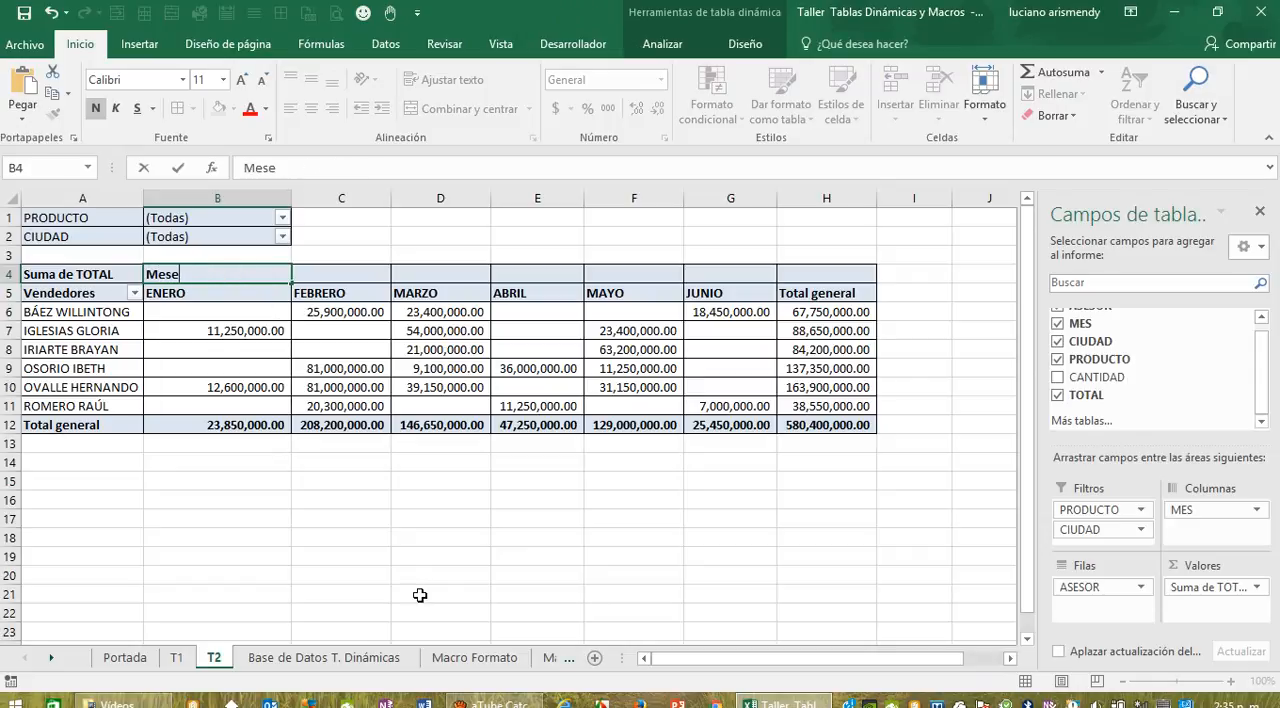
pyautogui.write('Meses')
pyautogui.press('Return')
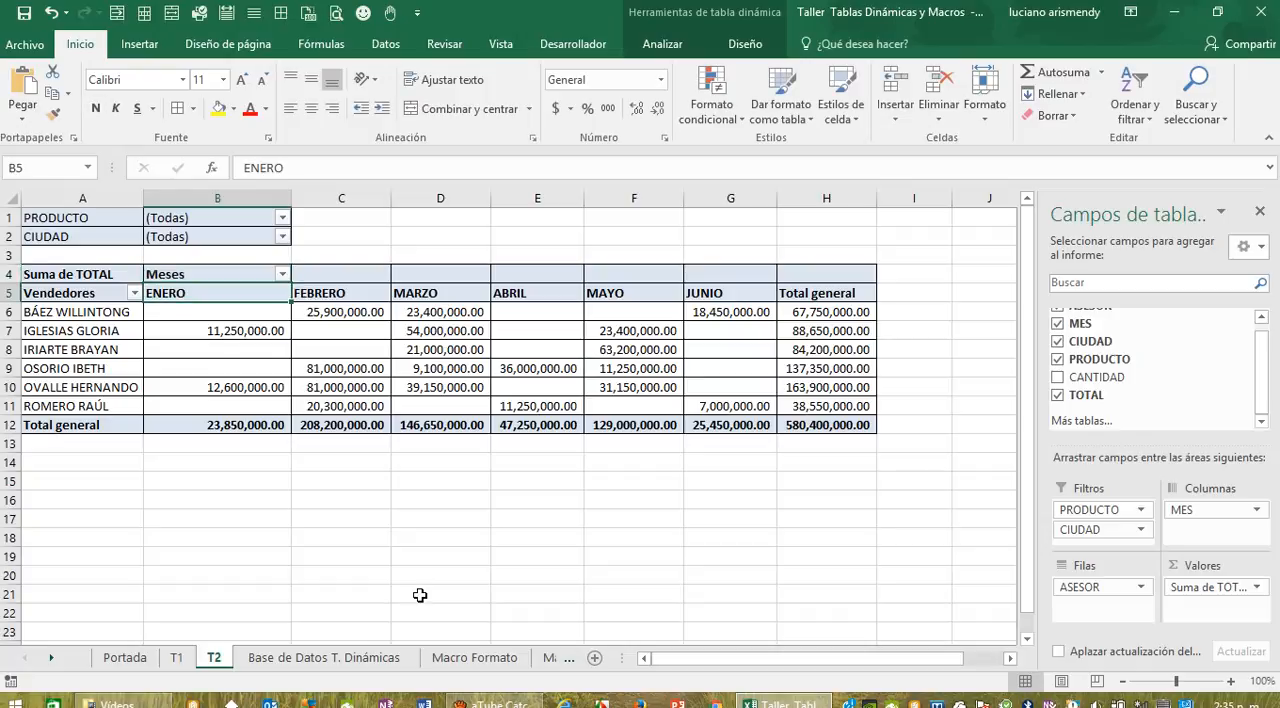
pyautogui.click(514, 594)
# Step: Apply the Medio pivot table style with black header and total rows and light purple body to the T2 pivot table
pyautogui.moveTo(95, 277); pyautogui.dragTo(831, 430)
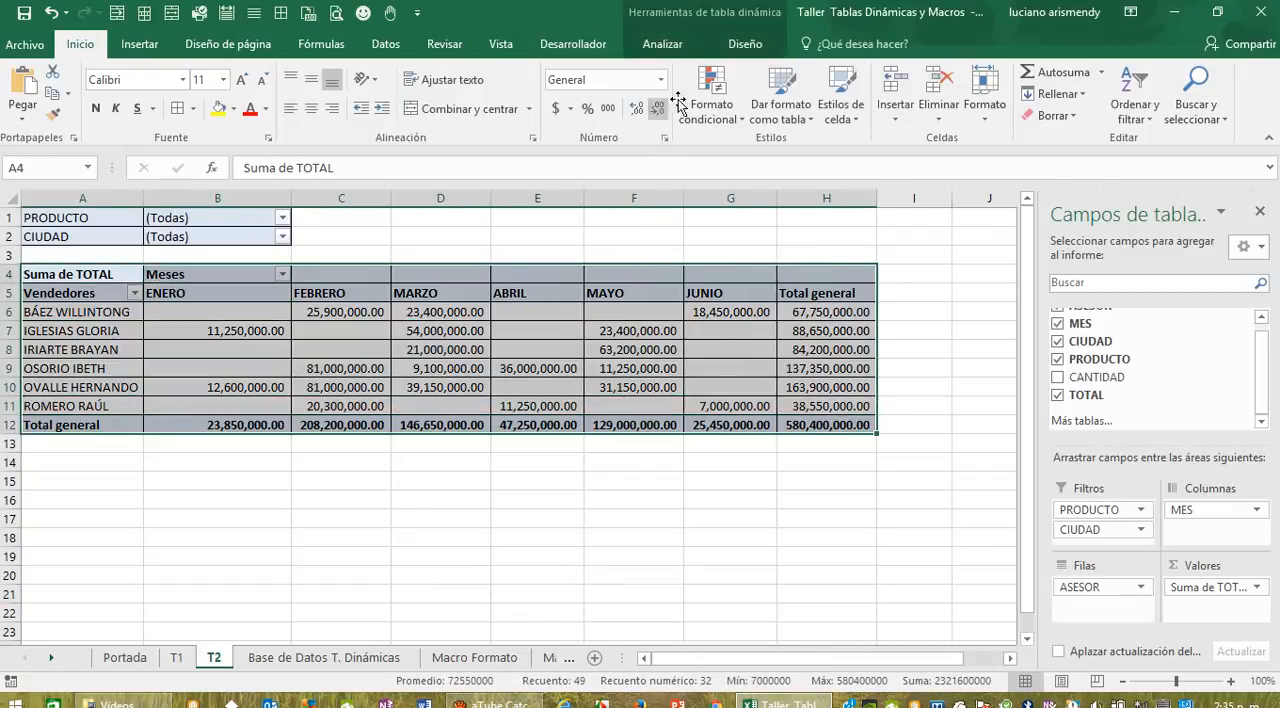
pyautogui.click(758, 46)
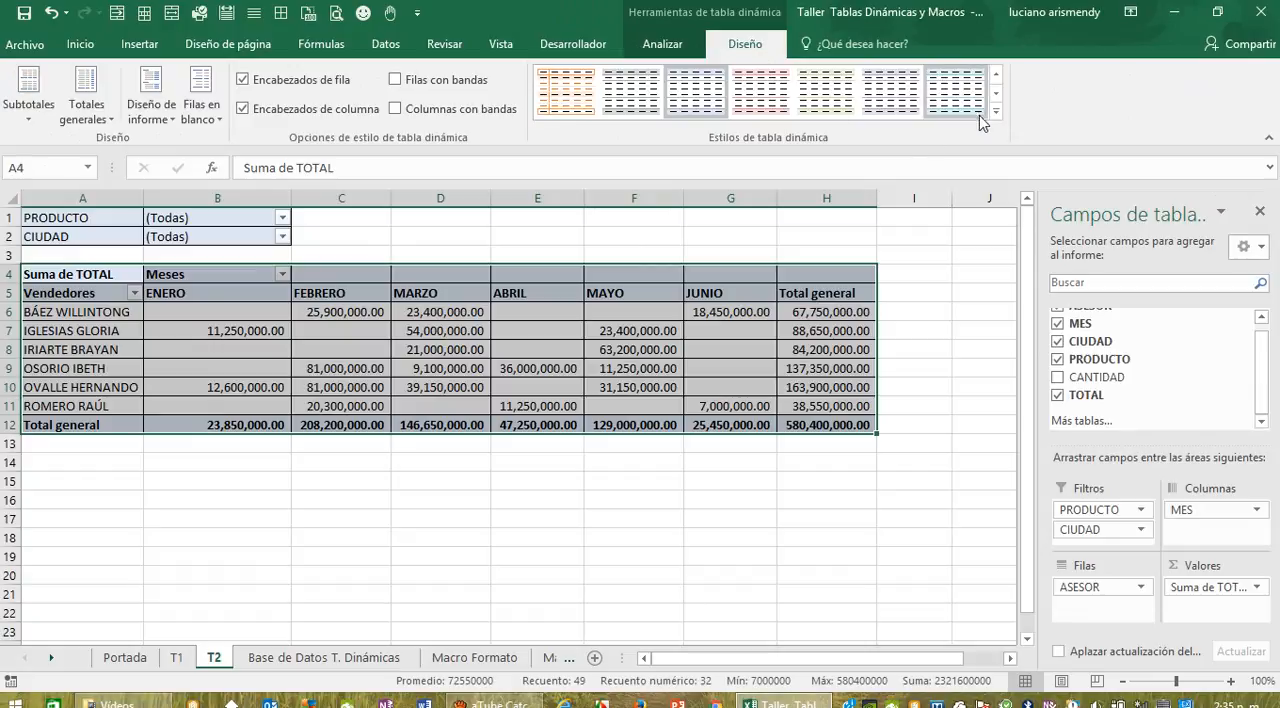
pyautogui.click(997, 96)
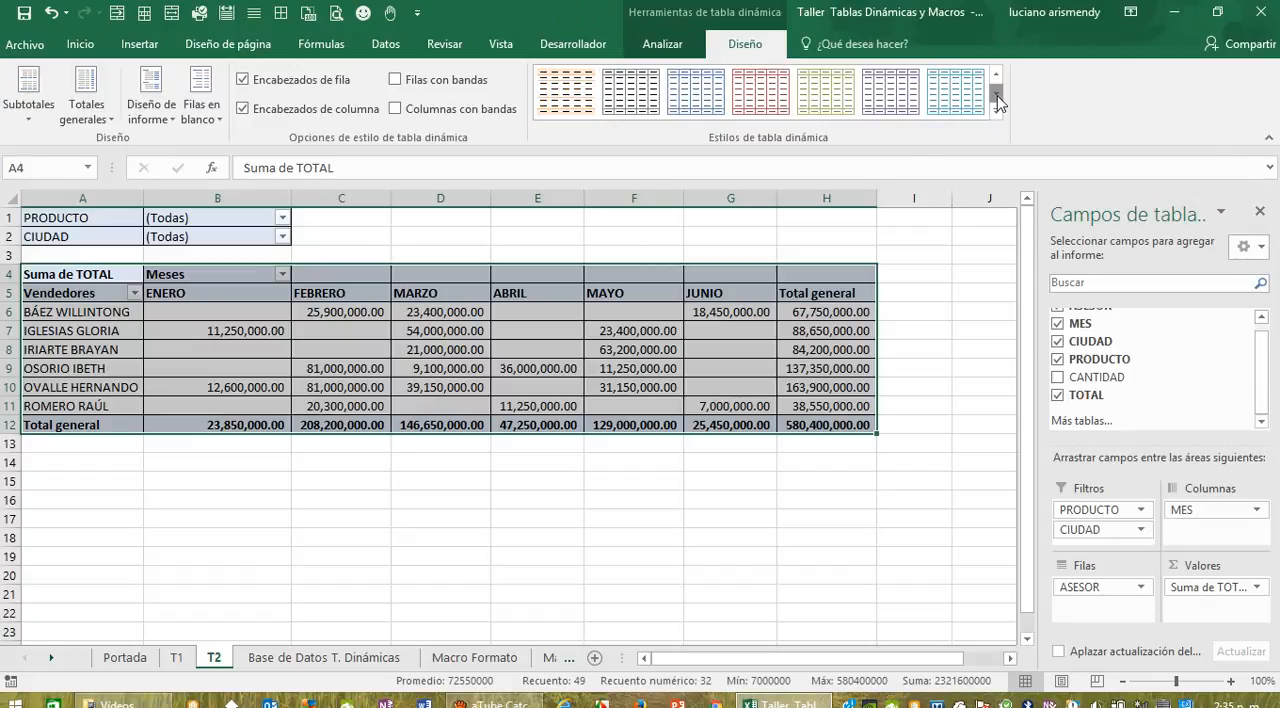
pyautogui.click(997, 101)
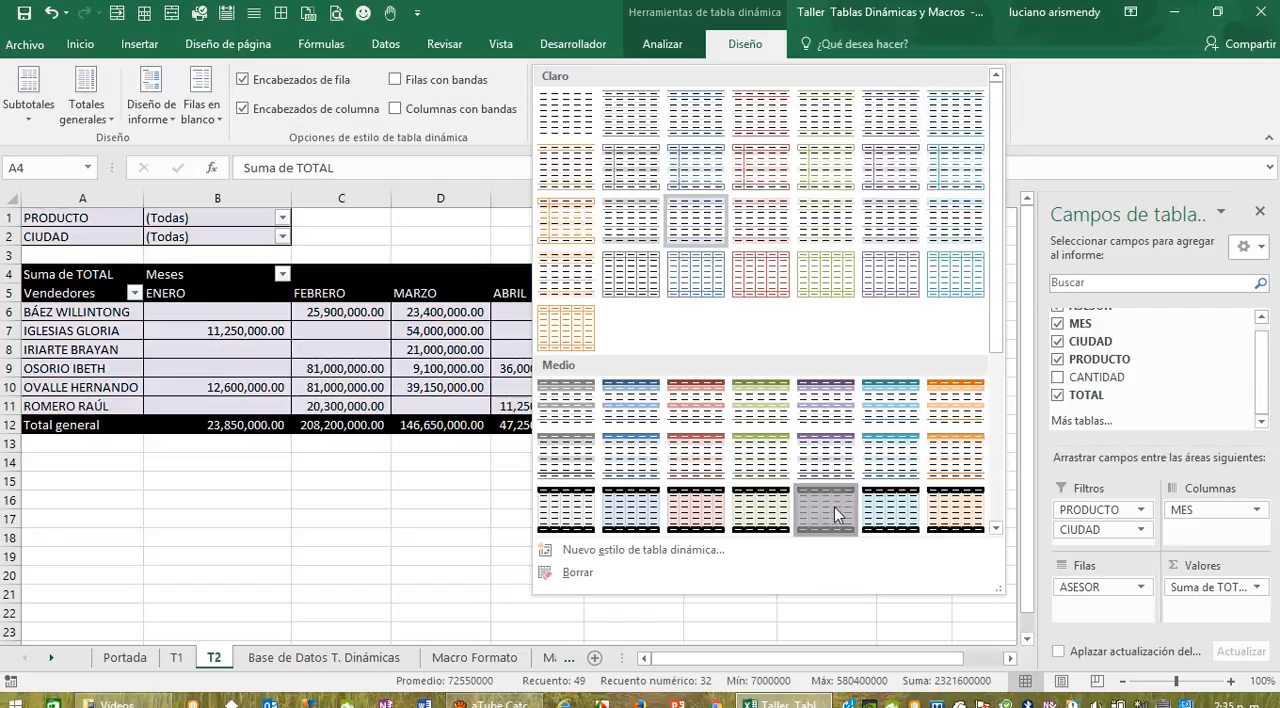
pyautogui.click(834, 508)
pyautogui.click(680, 590)
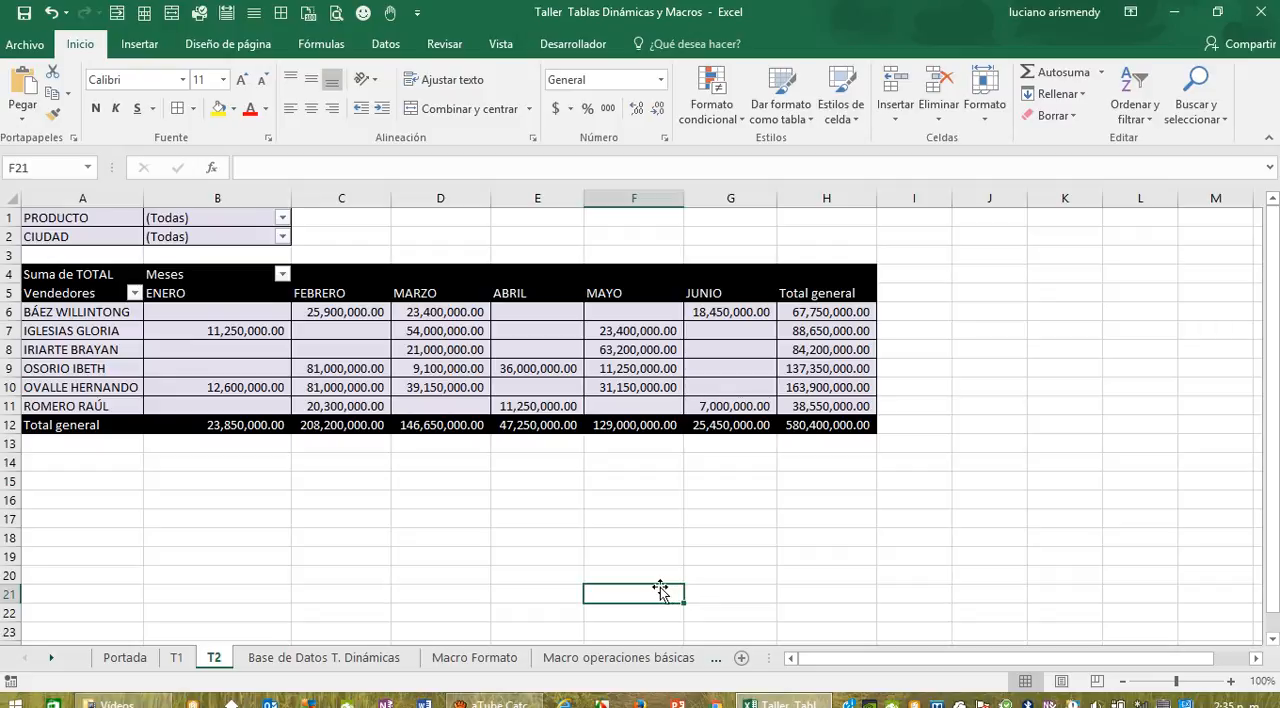
# Step: Create another pivot table on a new worksheet from Tabla1 in the Base de Datos T. Dinámicas sheet
pyautogui.click(345, 653)
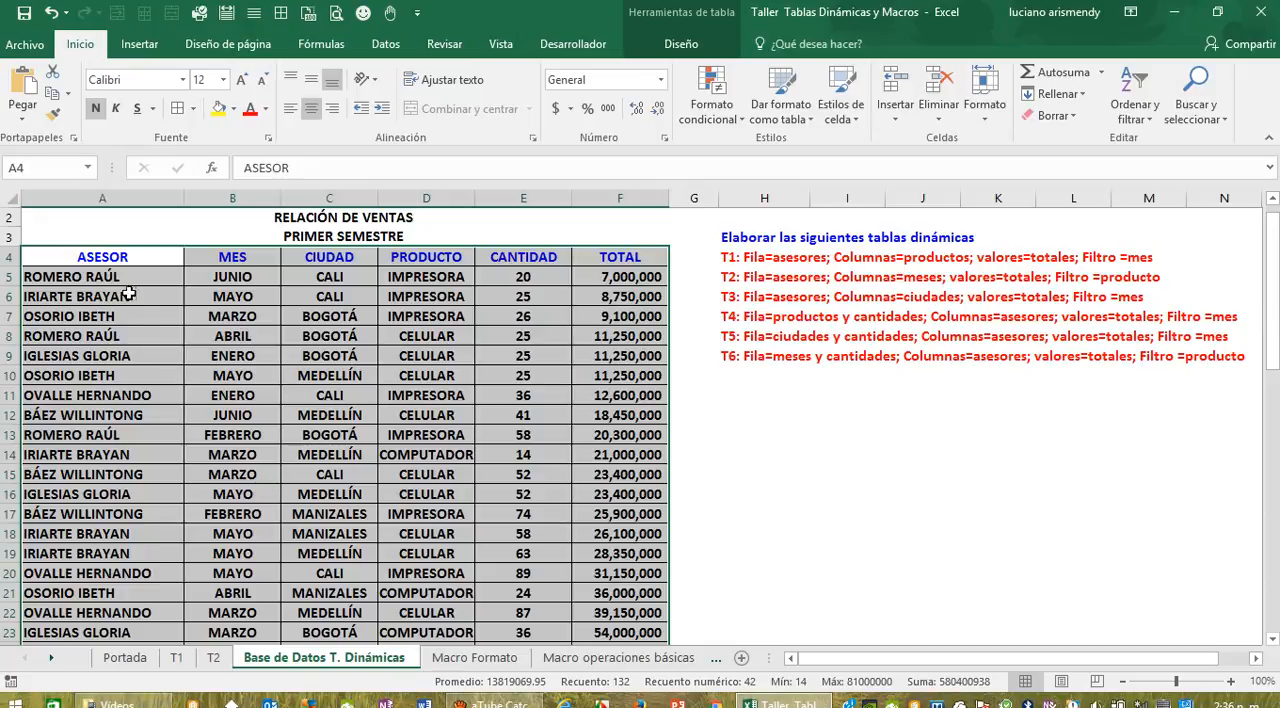
pyautogui.moveTo(100, 258); pyautogui.dragTo(615, 634)
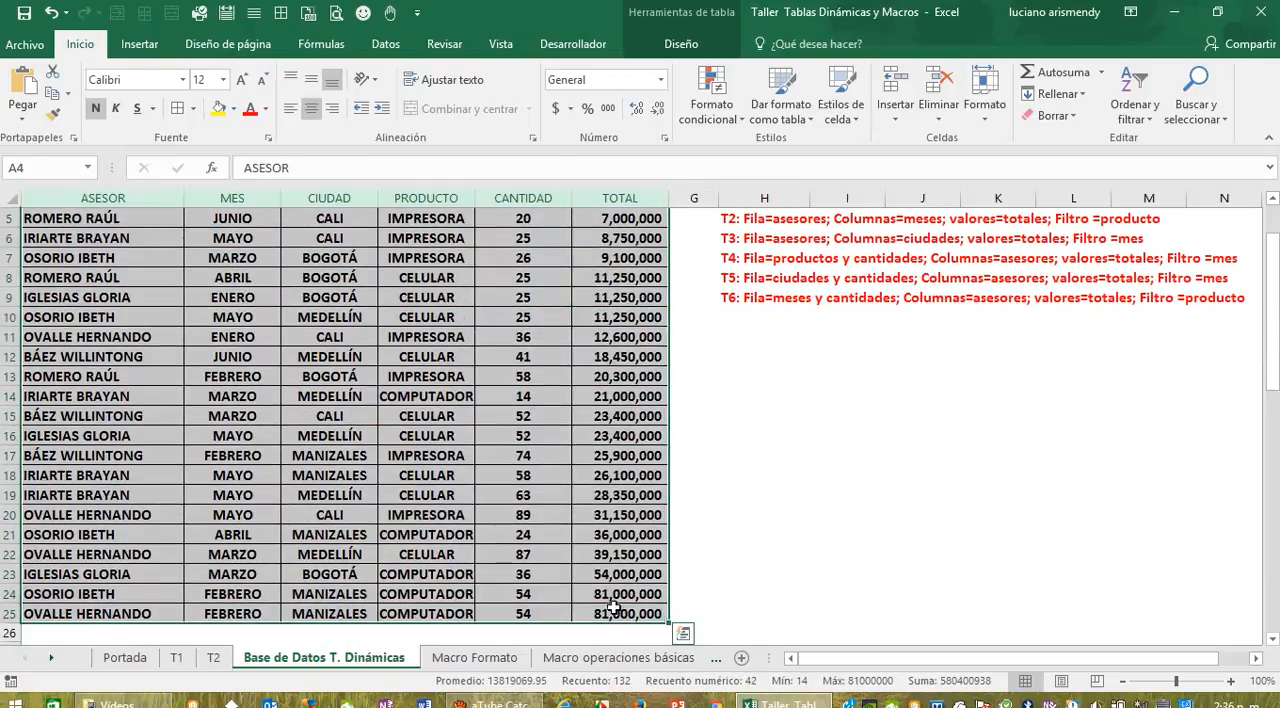
pyautogui.click(140, 44)
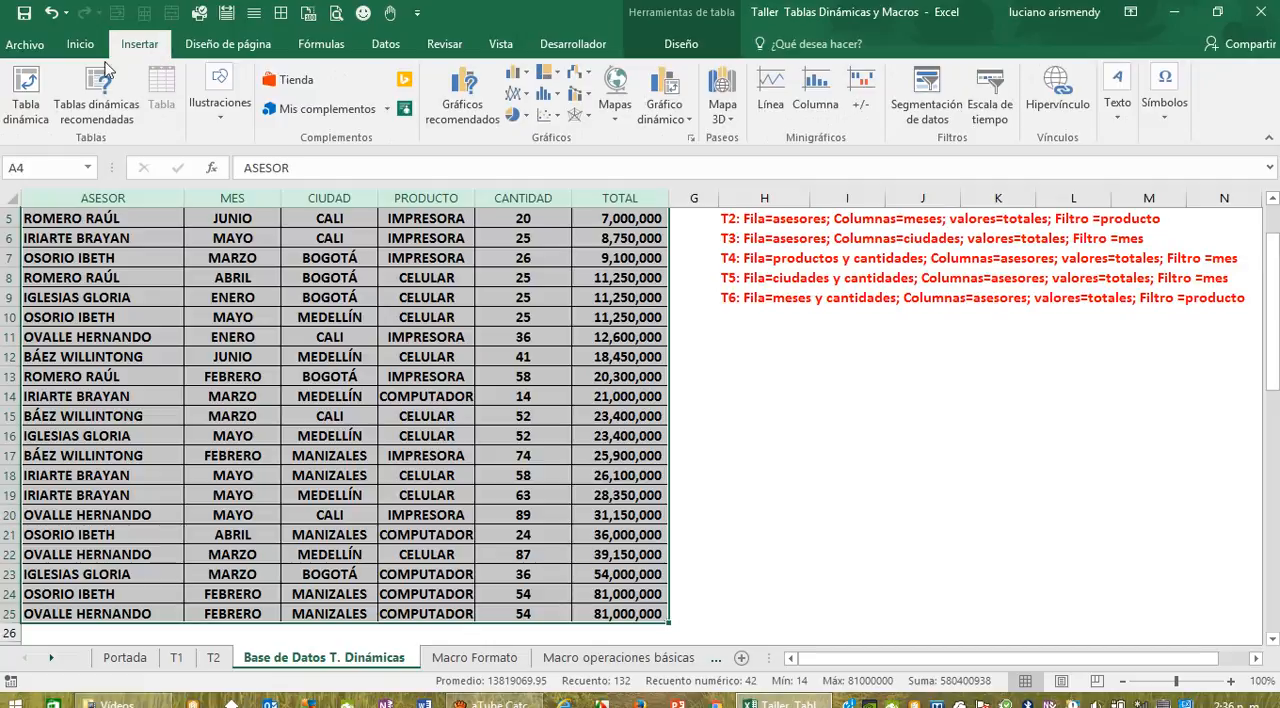
pyautogui.click(26, 90)
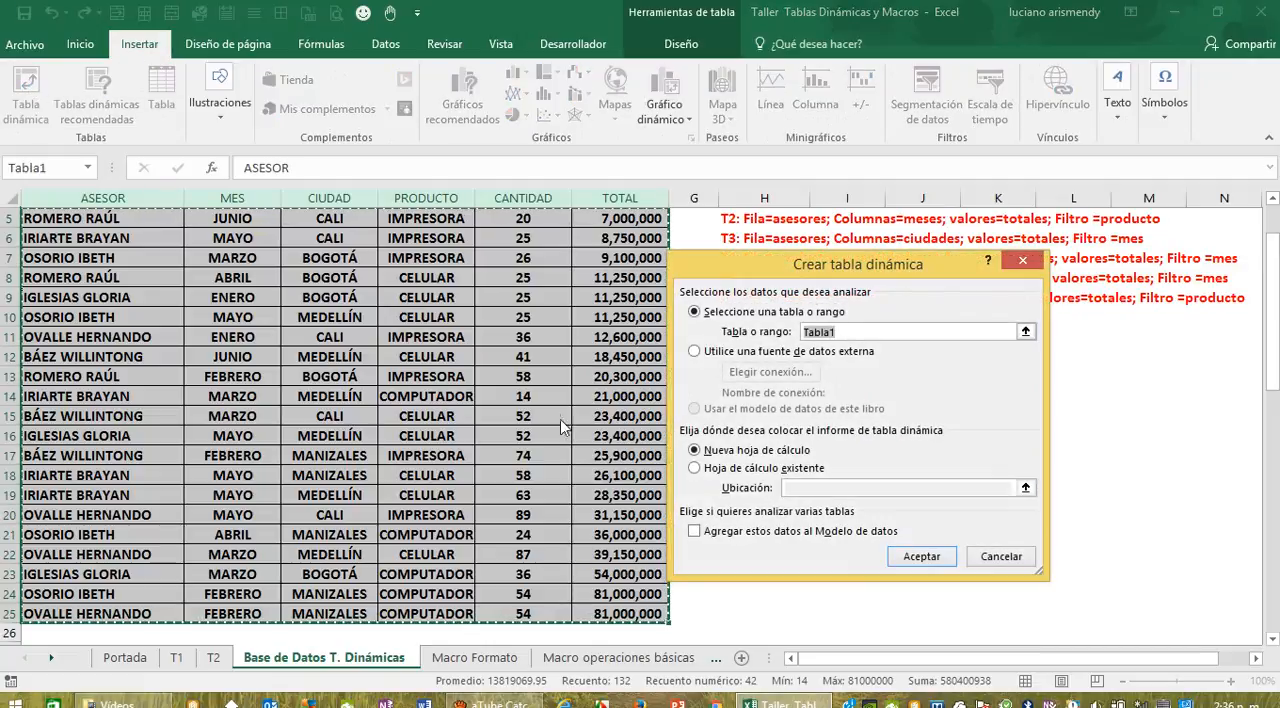
pyautogui.click(915, 568)
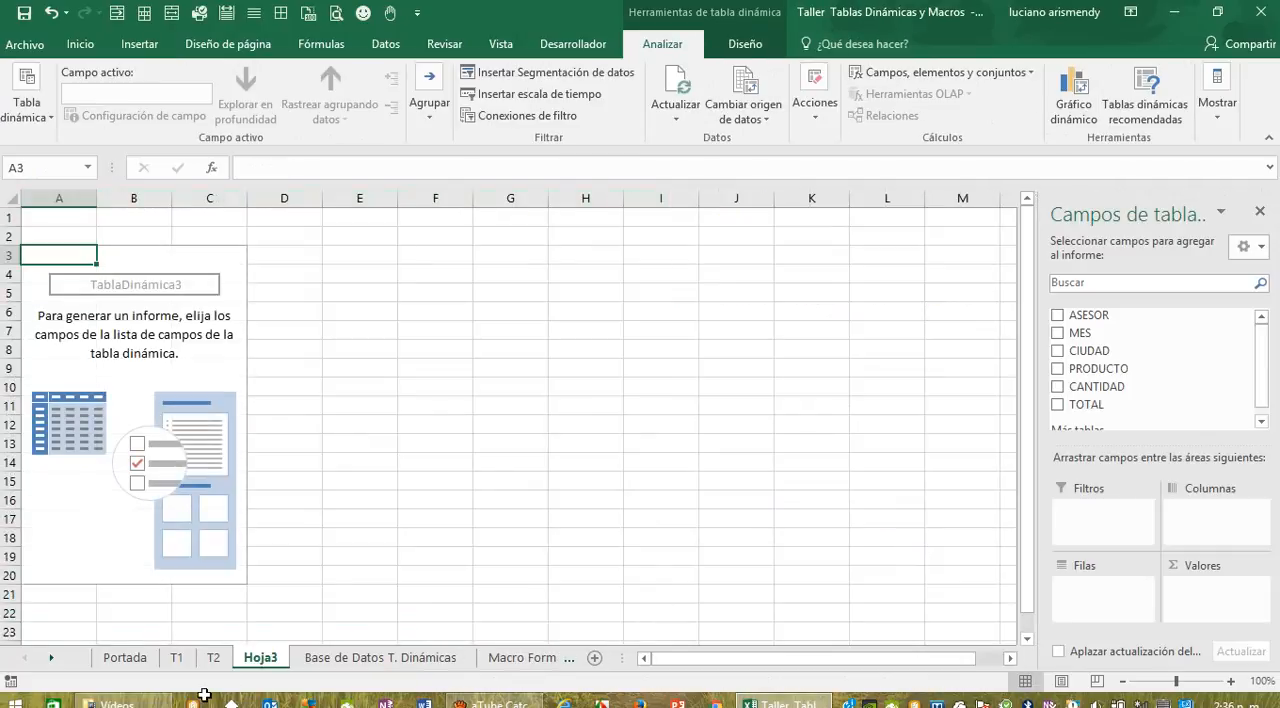
# Step: Rename the new pivot table's worksheet as T3
pyautogui.doubleClick(262, 657)
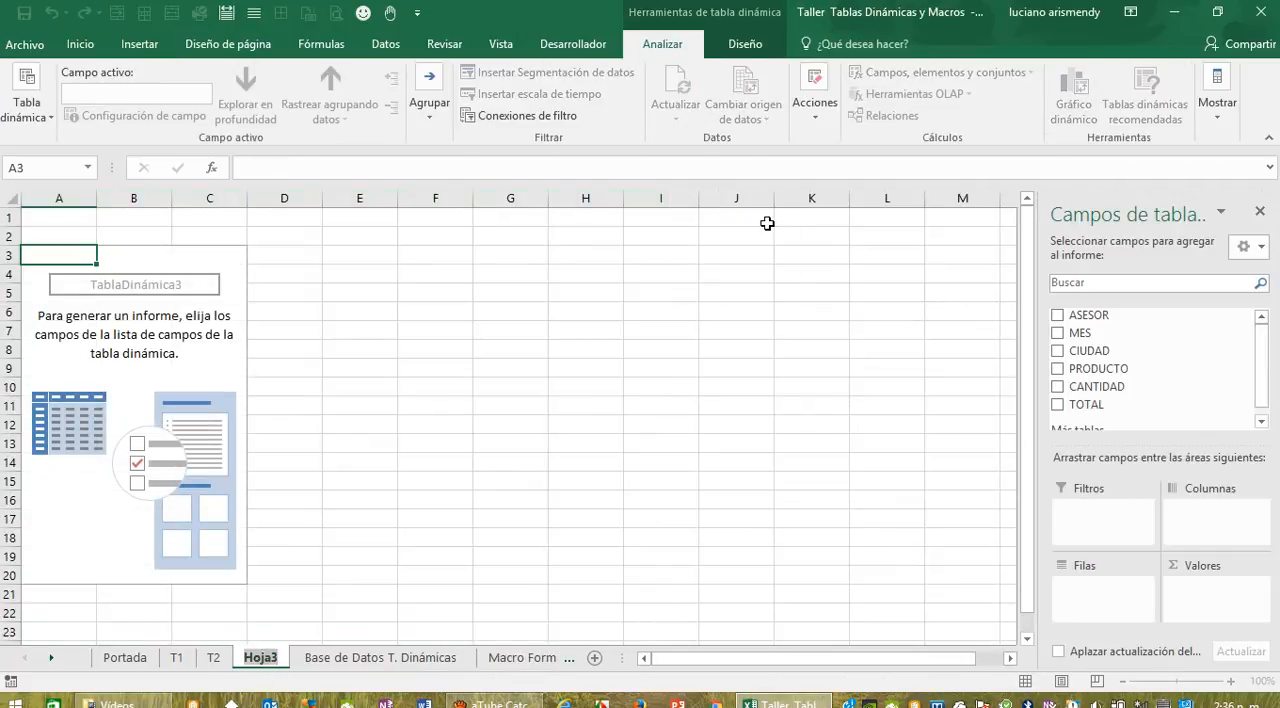
pyautogui.write('T')
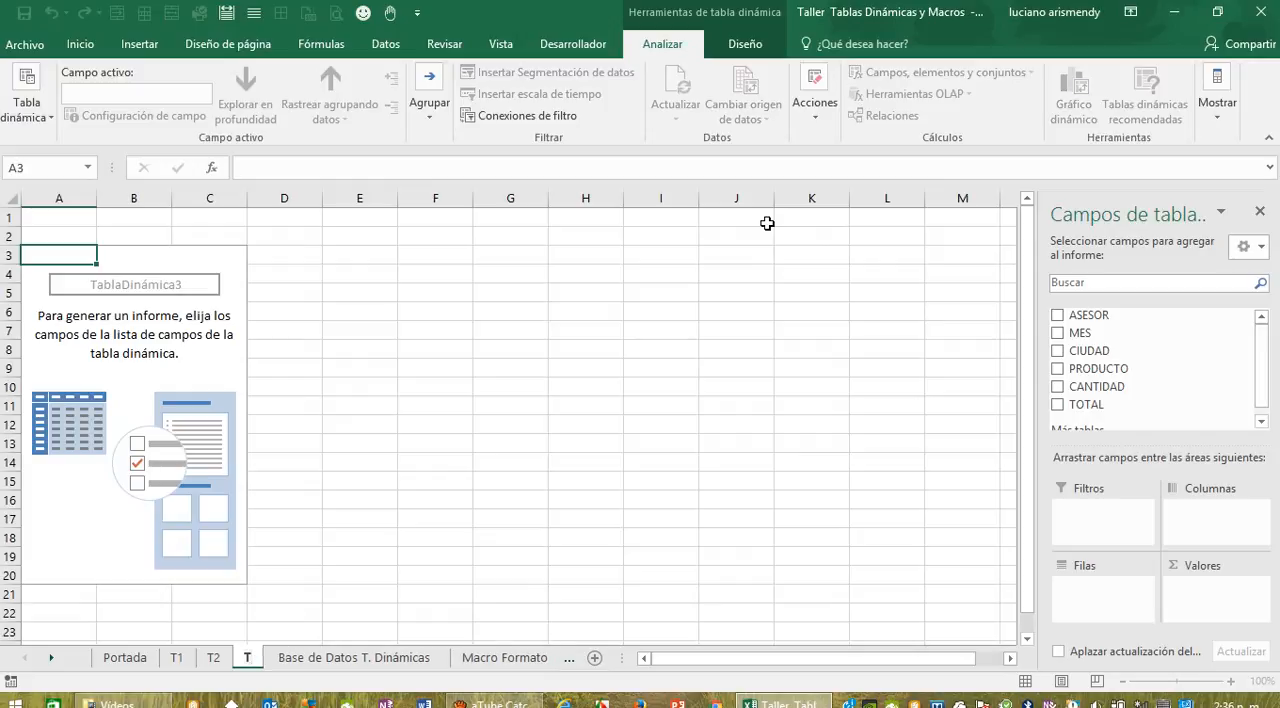
pyautogui.write('3')
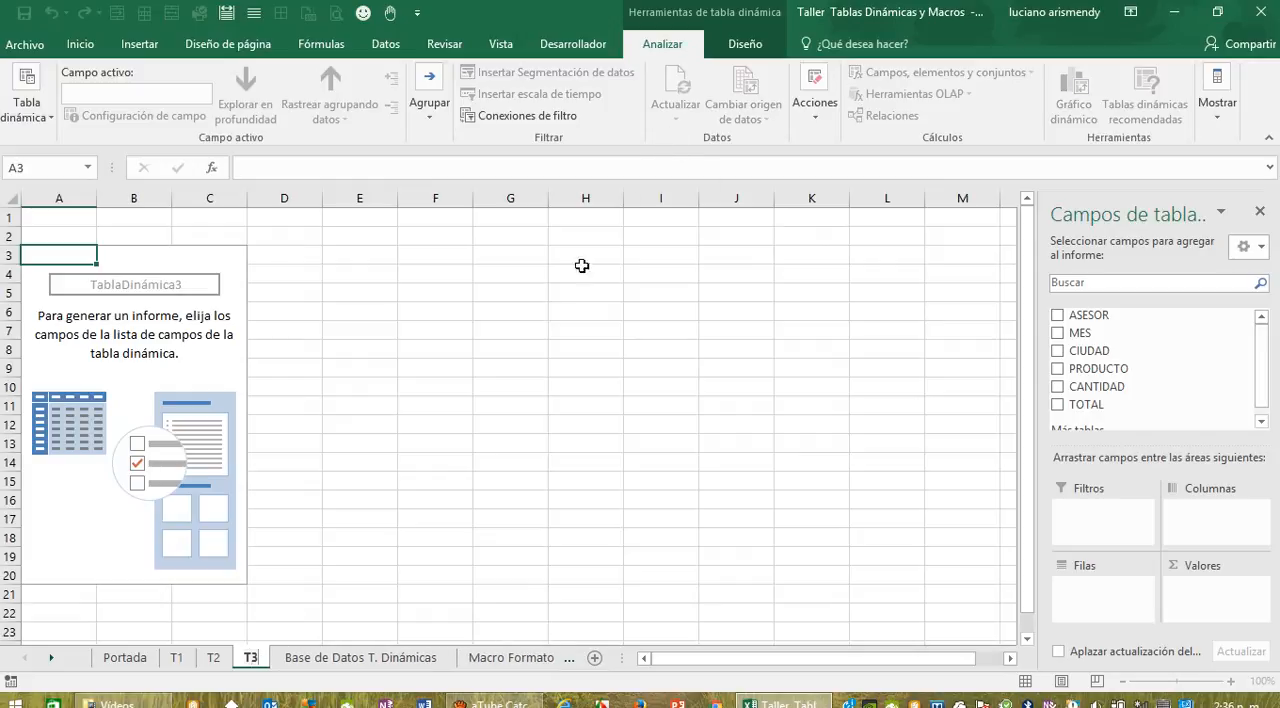
pyautogui.click(536, 347)
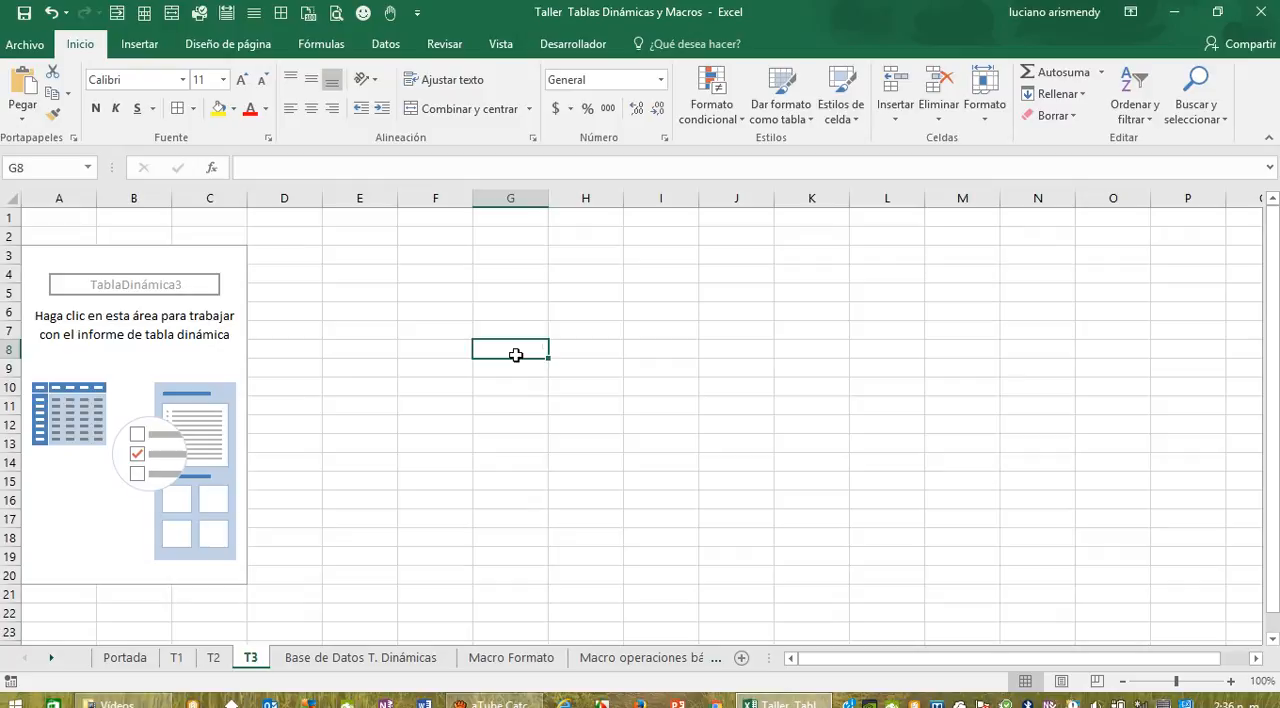
# Step: Lay out the T3 pivot table with ASESOR as rows, CIUDAD as columns and the sum of TOTAL as values
pyautogui.click(204, 372)
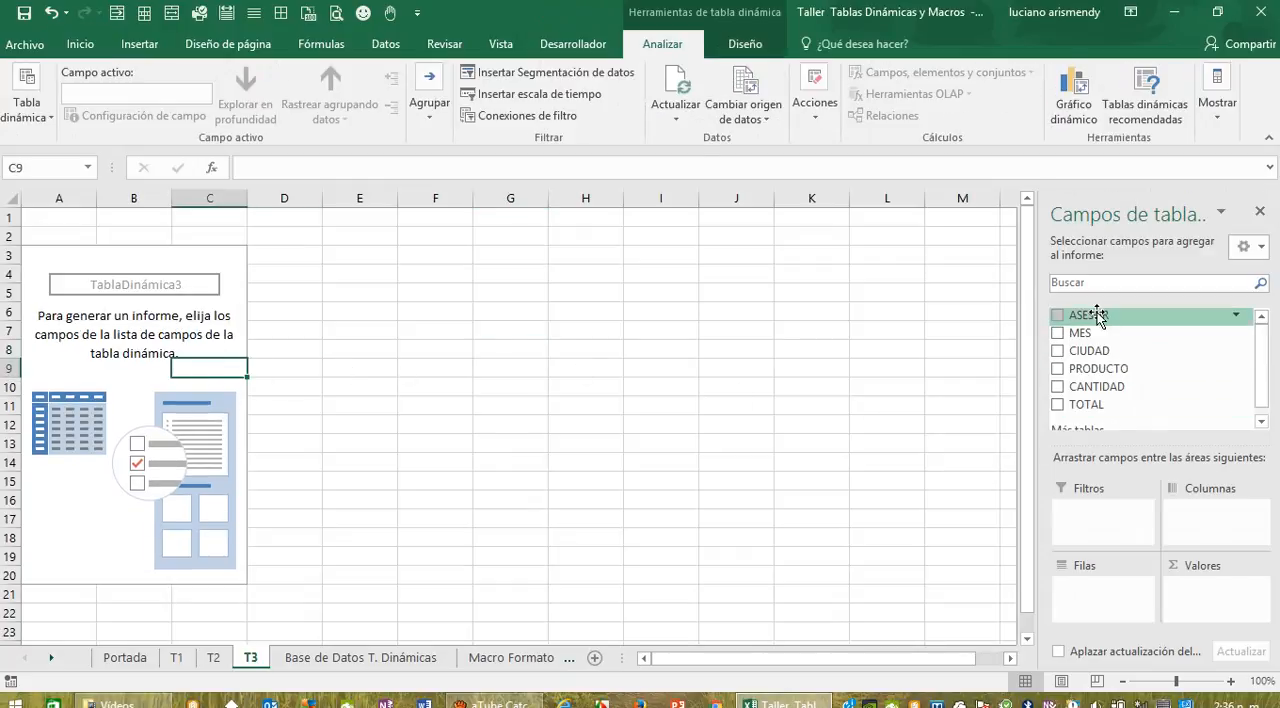
pyautogui.moveTo(1088, 315); pyautogui.dragTo(1108, 594)
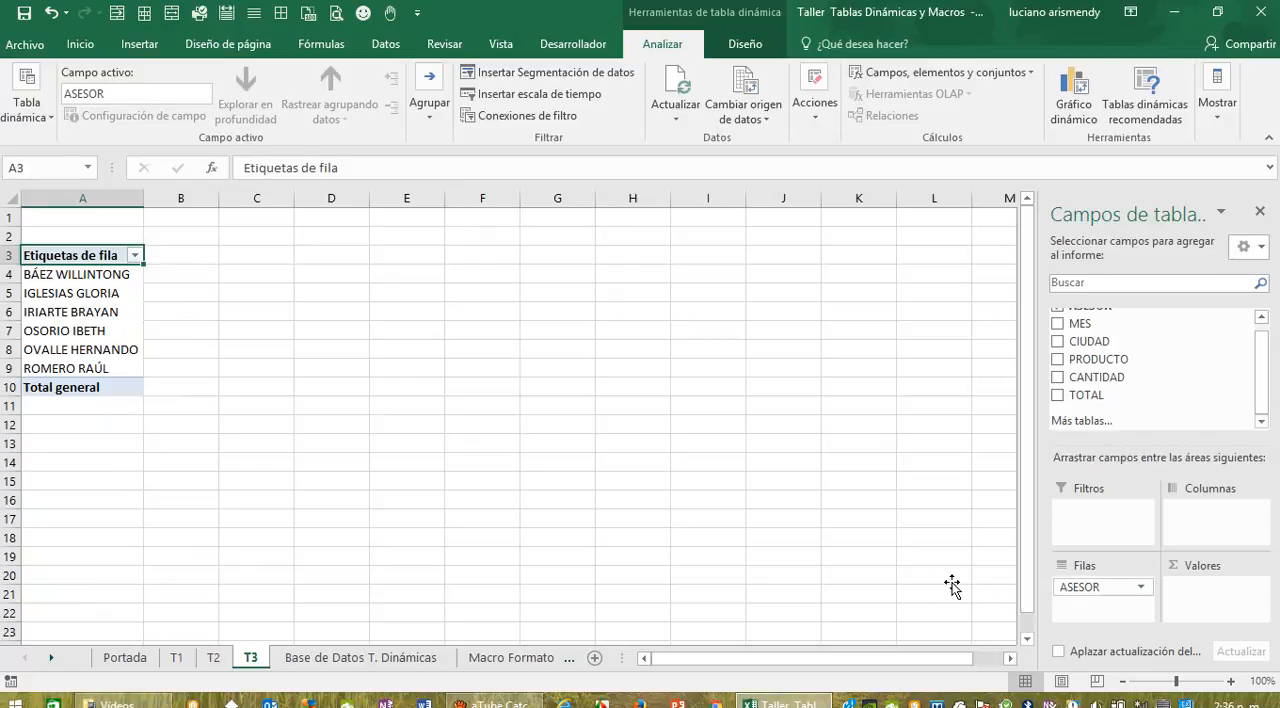
pyautogui.click(385, 659)
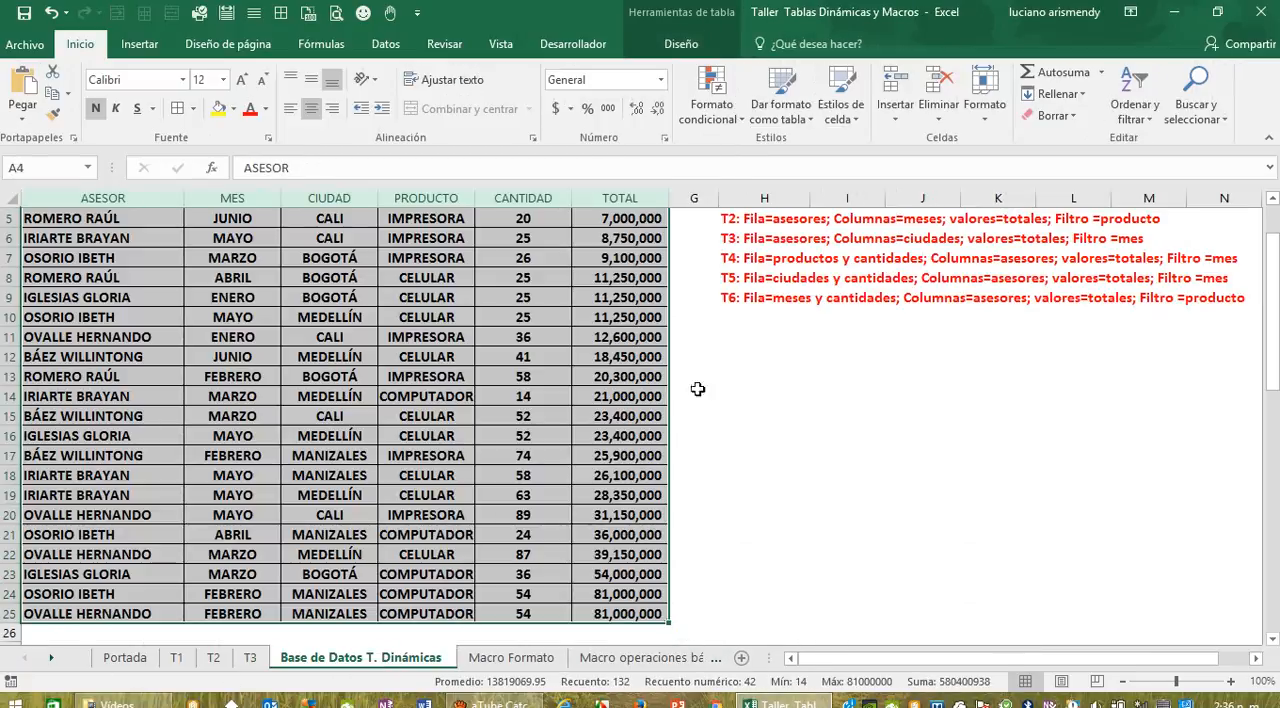
pyautogui.click(250, 660)
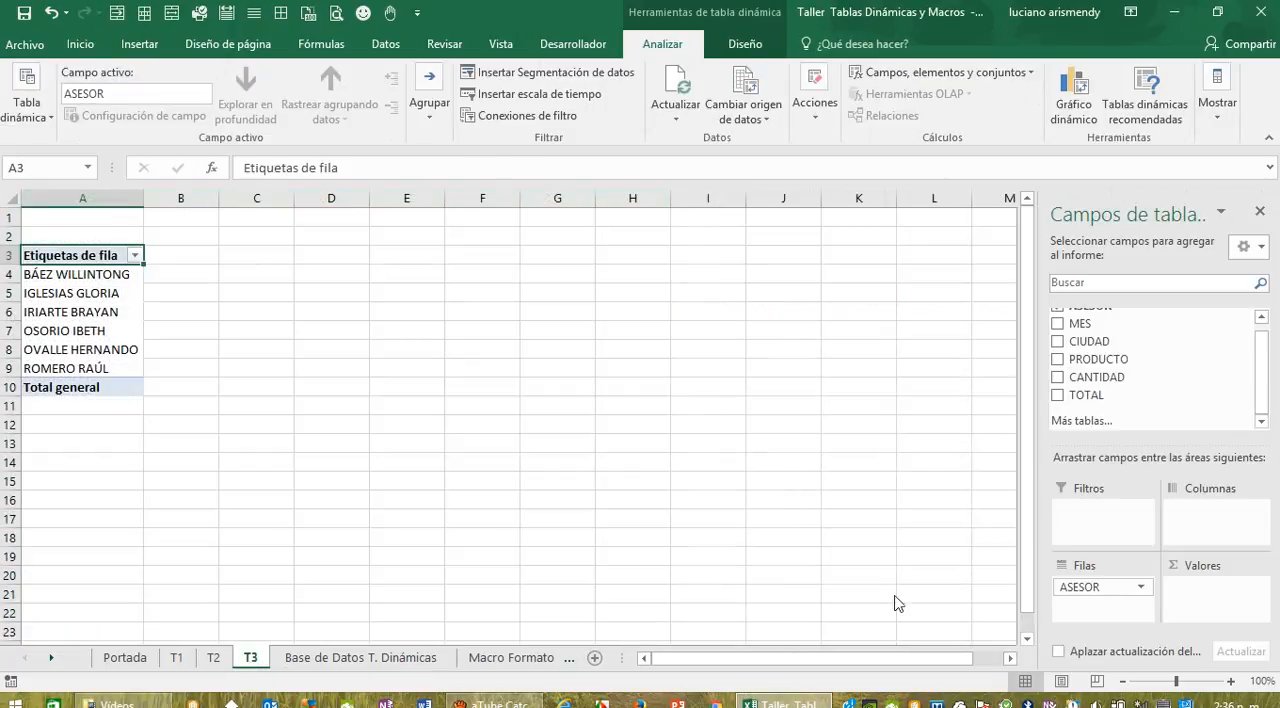
pyautogui.moveTo(1101, 345); pyautogui.dragTo(1229, 518)
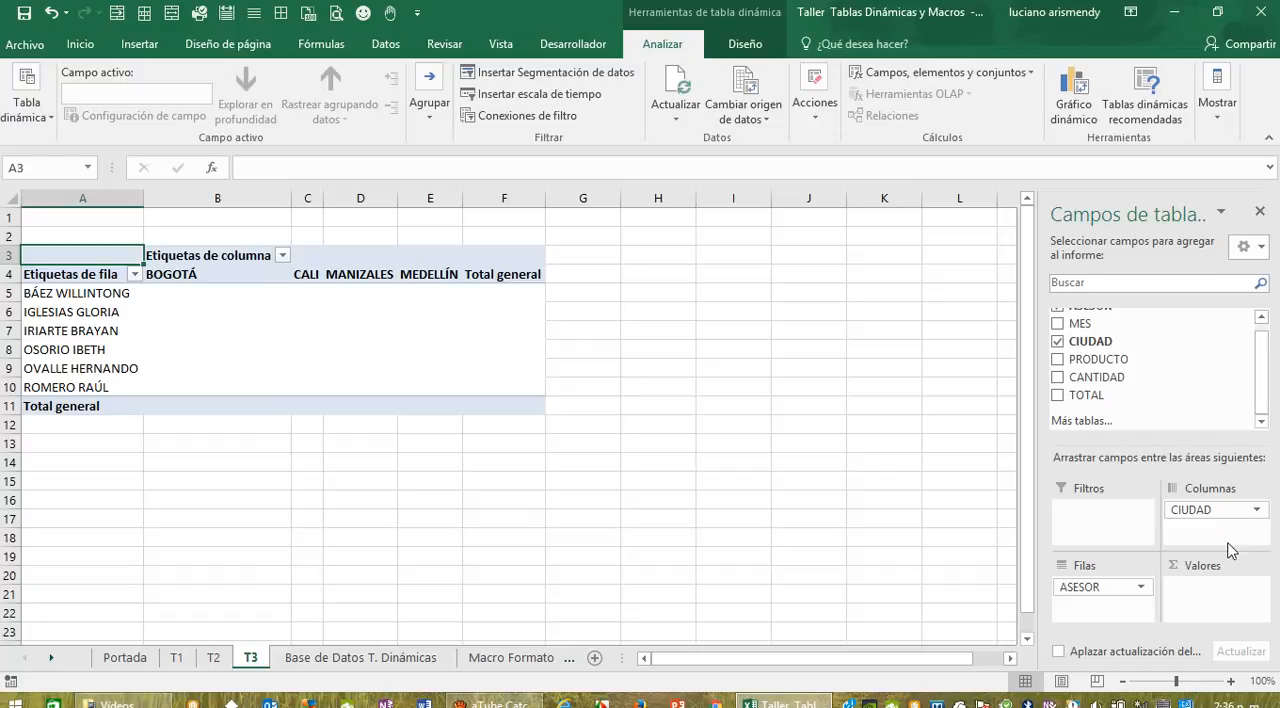
pyautogui.moveTo(1090, 395); pyautogui.dragTo(1205, 597)
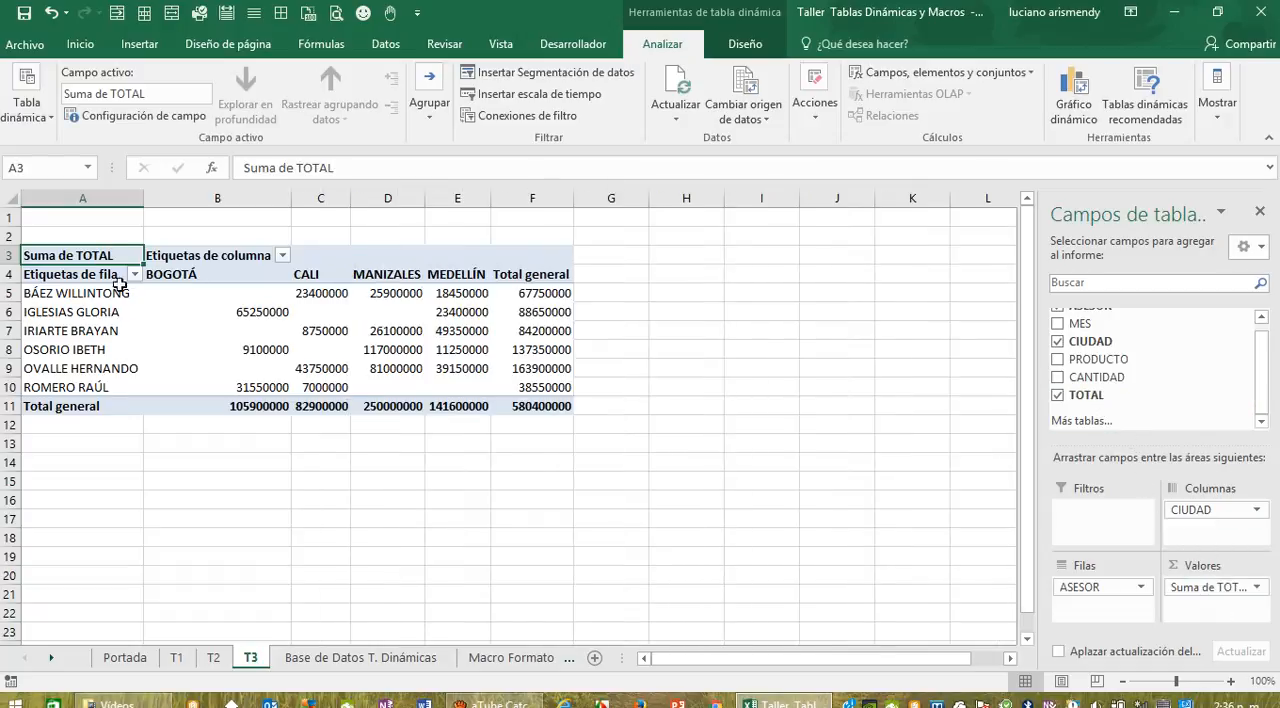
# Step: Apply the Medio pivot table style with black header and total rows and light orange body to the T3 pivot table
pyautogui.moveTo(88, 260); pyautogui.dragTo(563, 408)
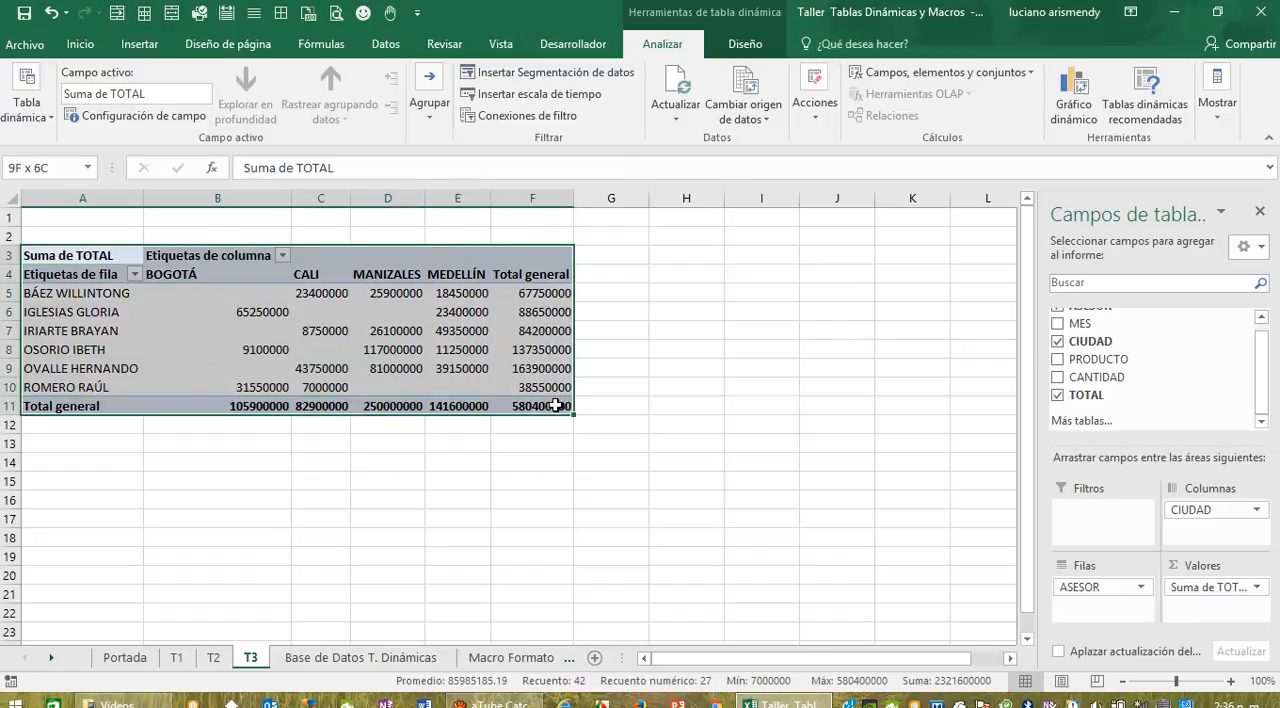
pyautogui.click(752, 42)
pyautogui.click(996, 111)
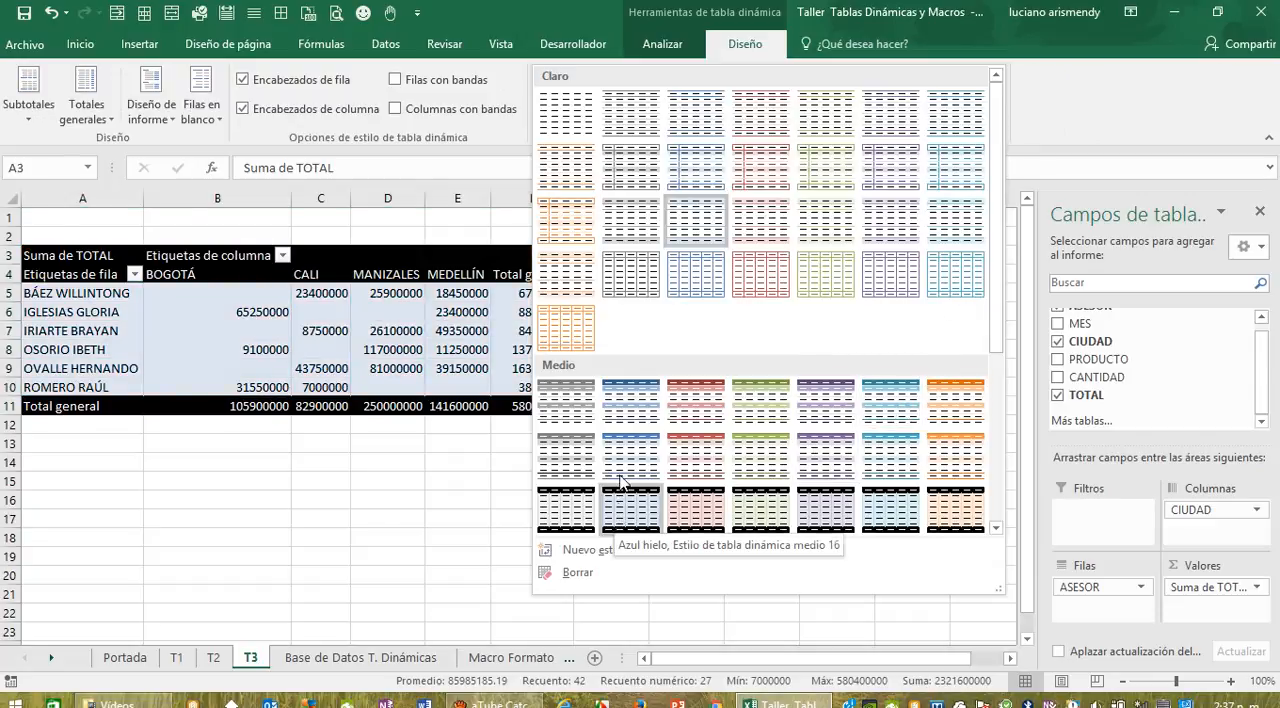
pyautogui.click(973, 517)
pyautogui.click(666, 531)
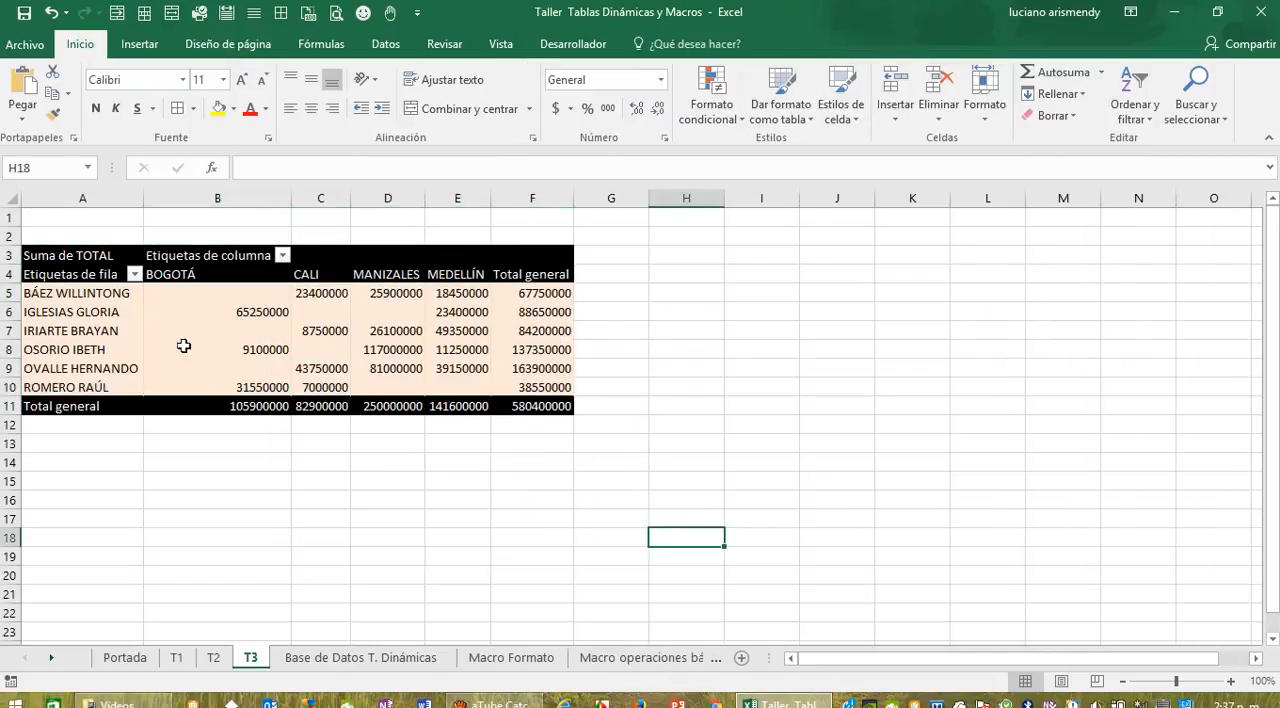
# Step: Add all borders to the cells of the whole T3 pivot table, A3 to F11
pyautogui.moveTo(90, 262); pyautogui.dragTo(558, 402)
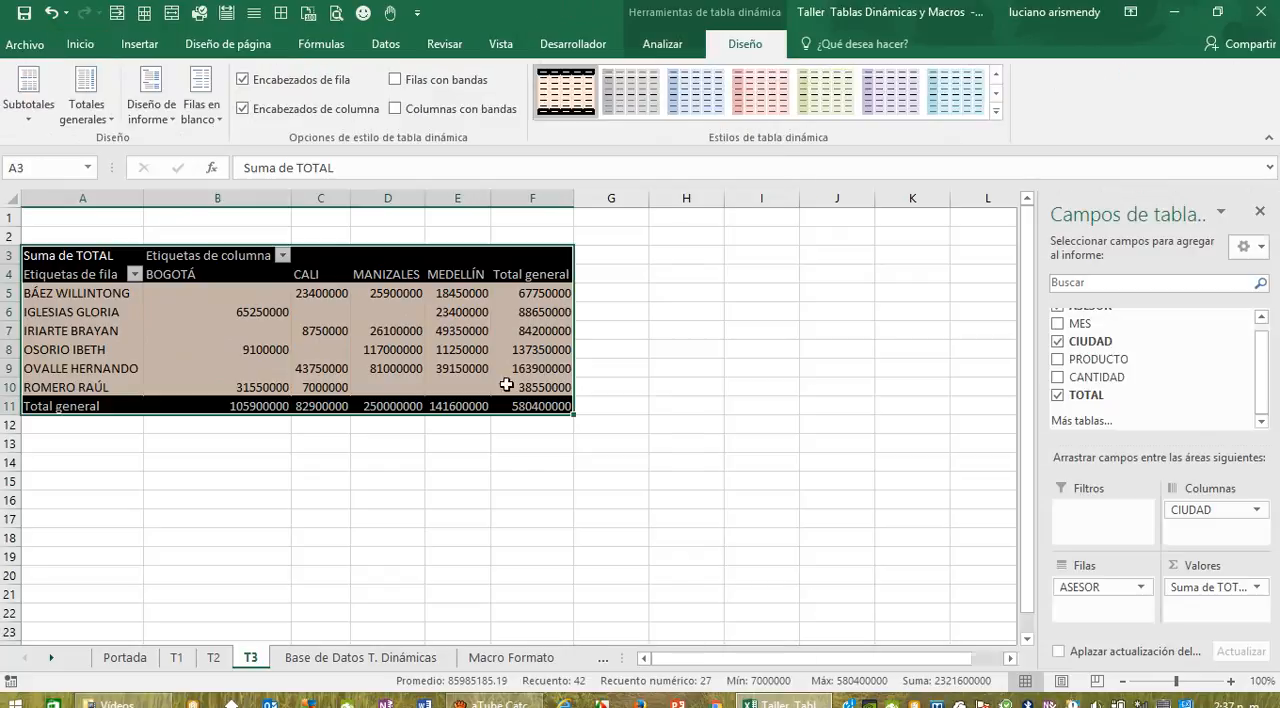
pyautogui.click(82, 47)
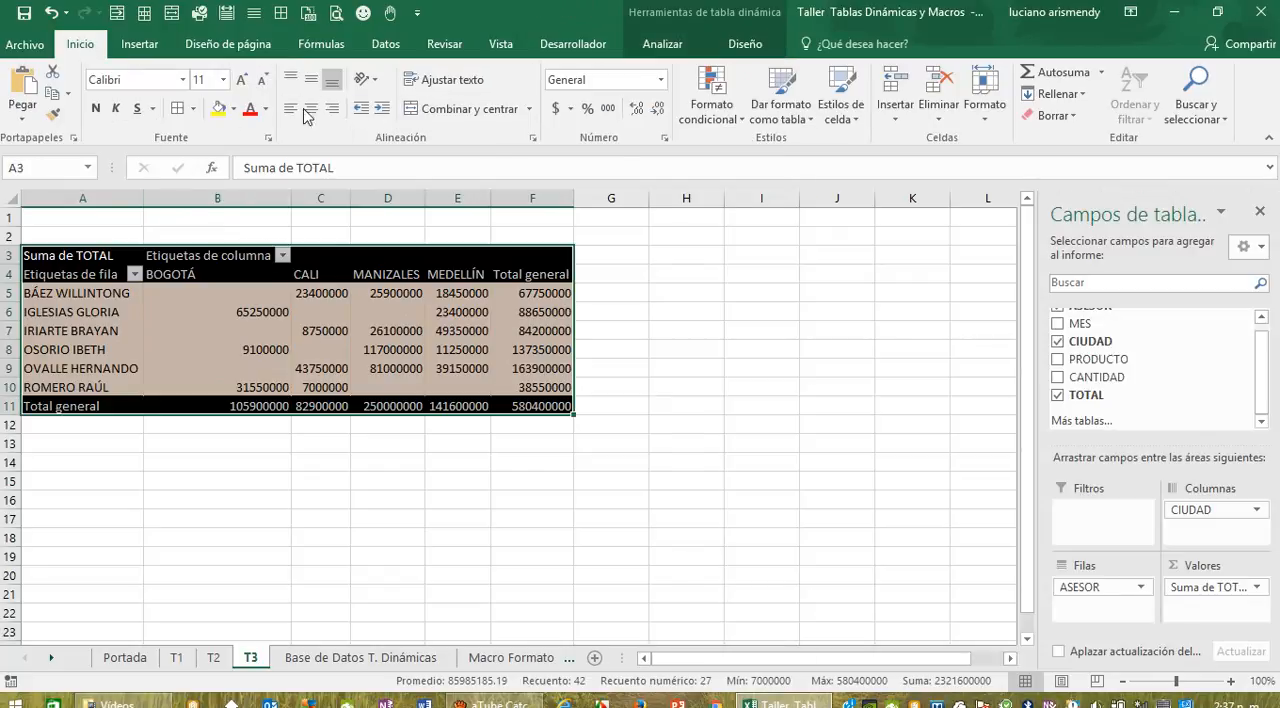
pyautogui.click(192, 108)
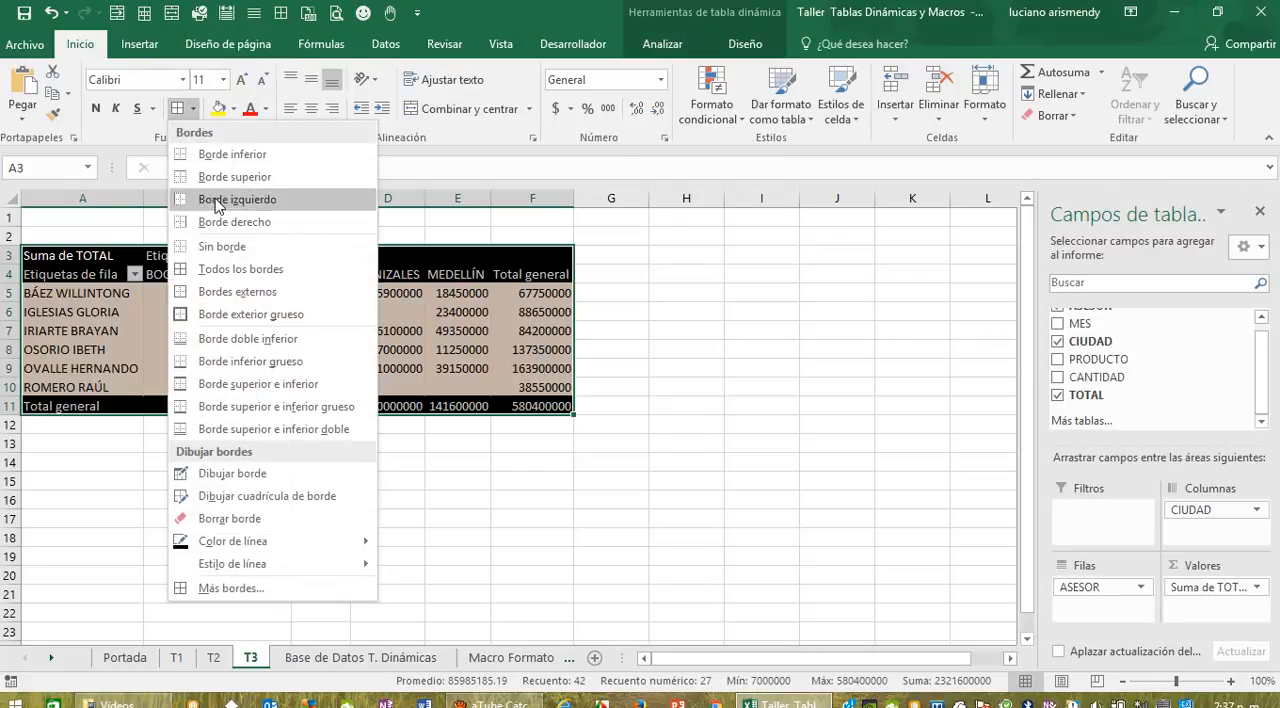
pyautogui.click(230, 272)
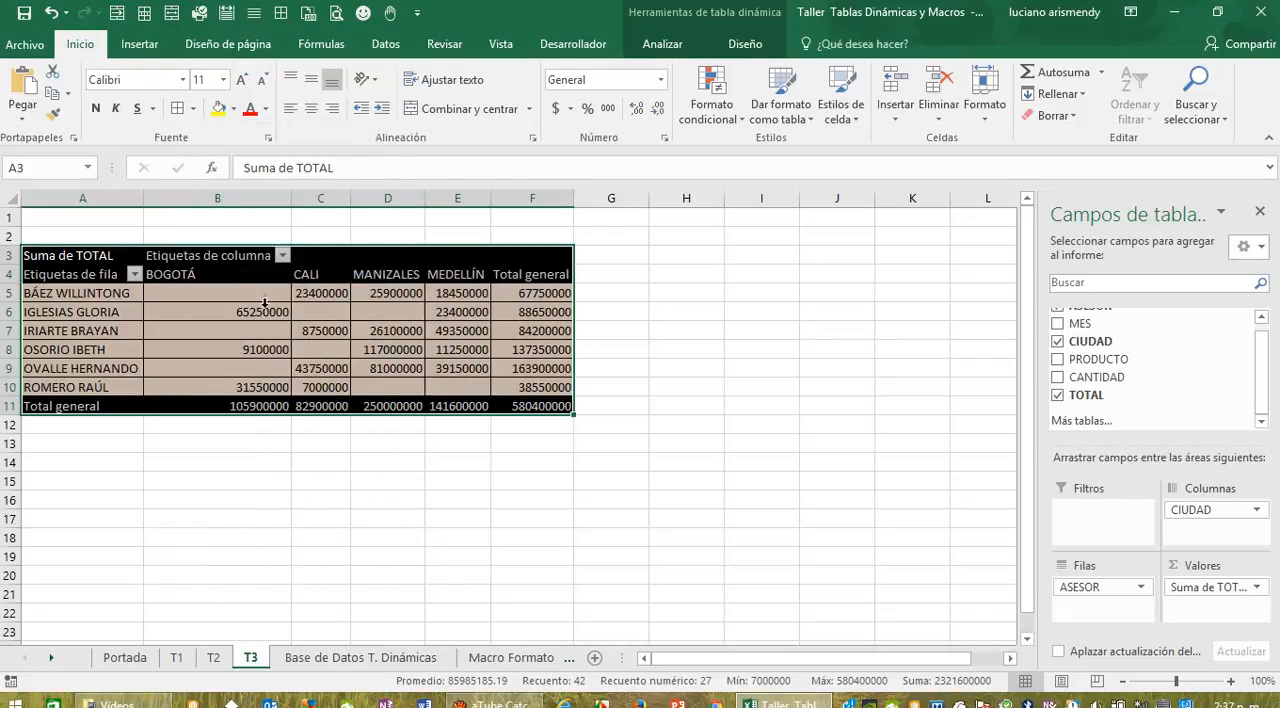
pyautogui.click(365, 517)
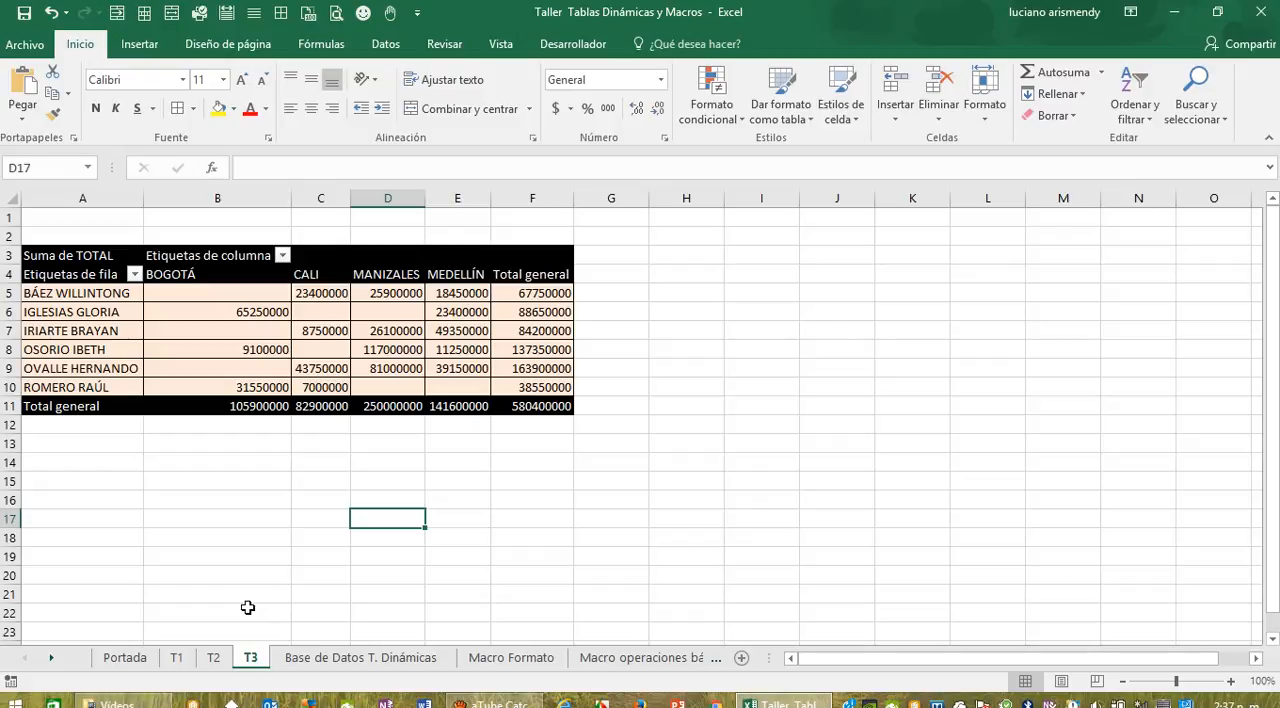
# Step: Add MES and PRODUCTO as report filters of the T3 pivot table
pyautogui.click(340, 658)
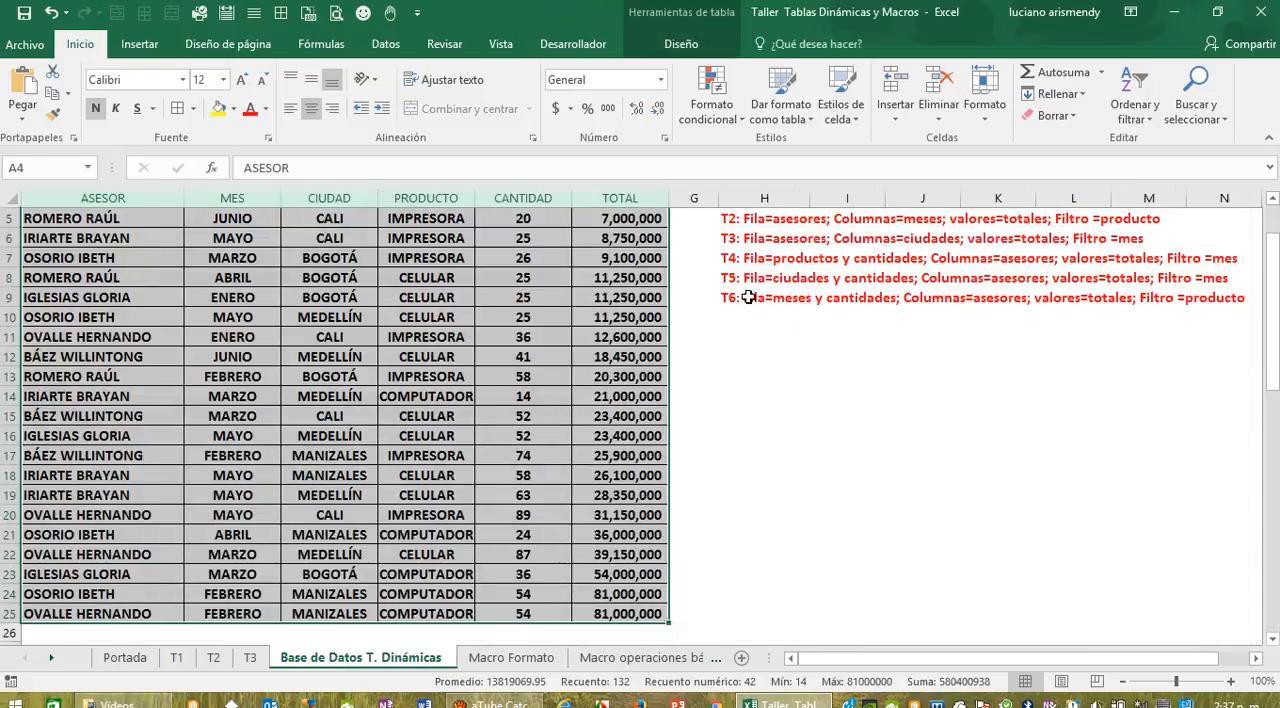
pyautogui.click(248, 658)
pyautogui.click(361, 368)
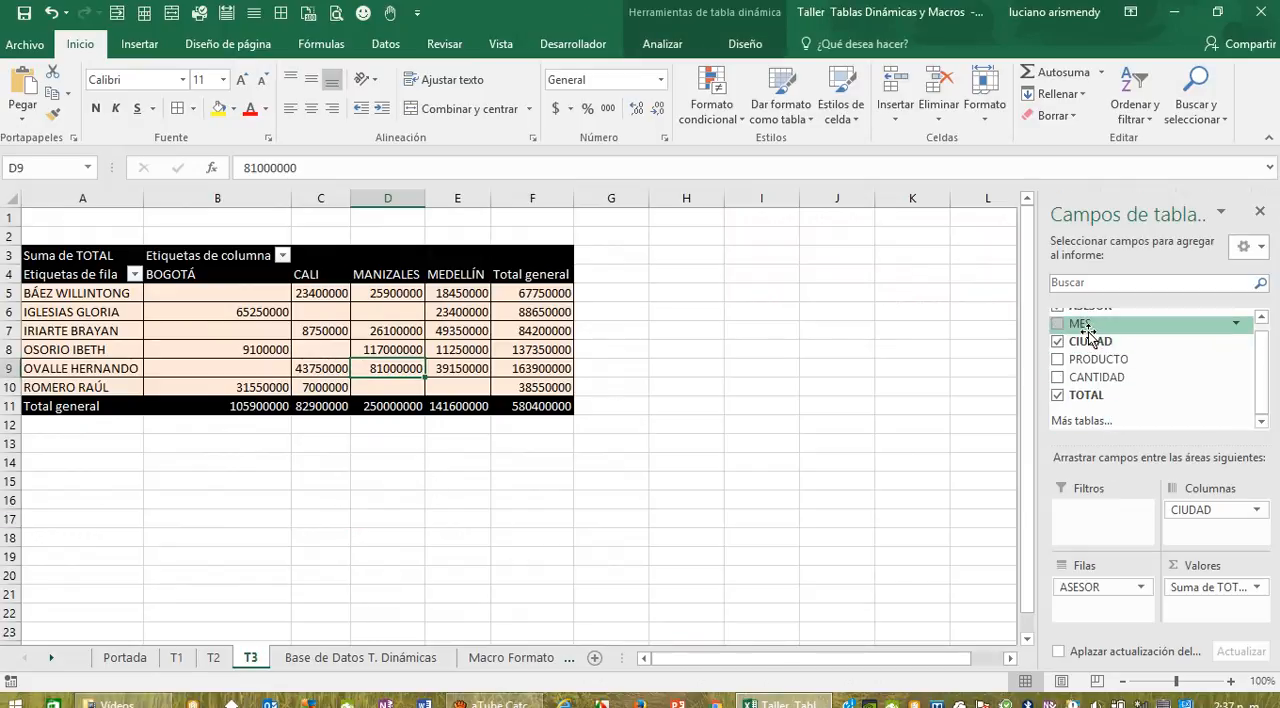
pyautogui.moveTo(1088, 333); pyautogui.dragTo(1088, 519)
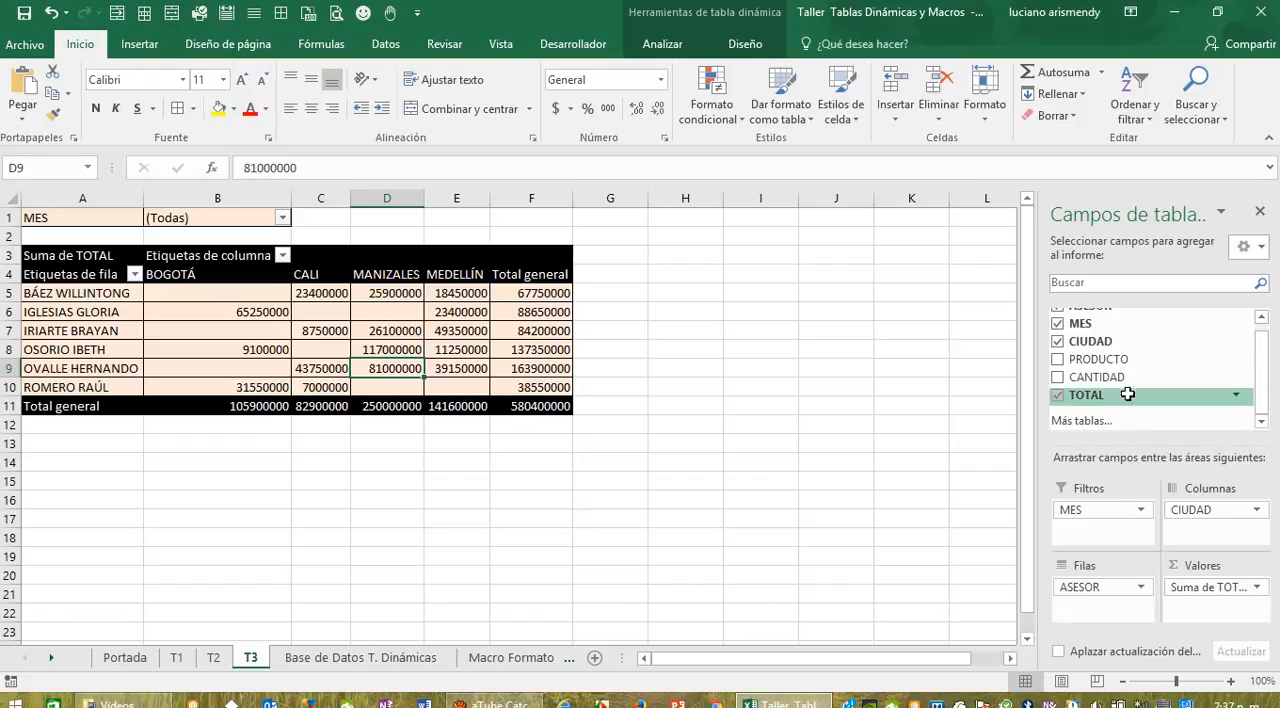
pyautogui.moveTo(1140, 424); pyautogui.dragTo(1095, 530)
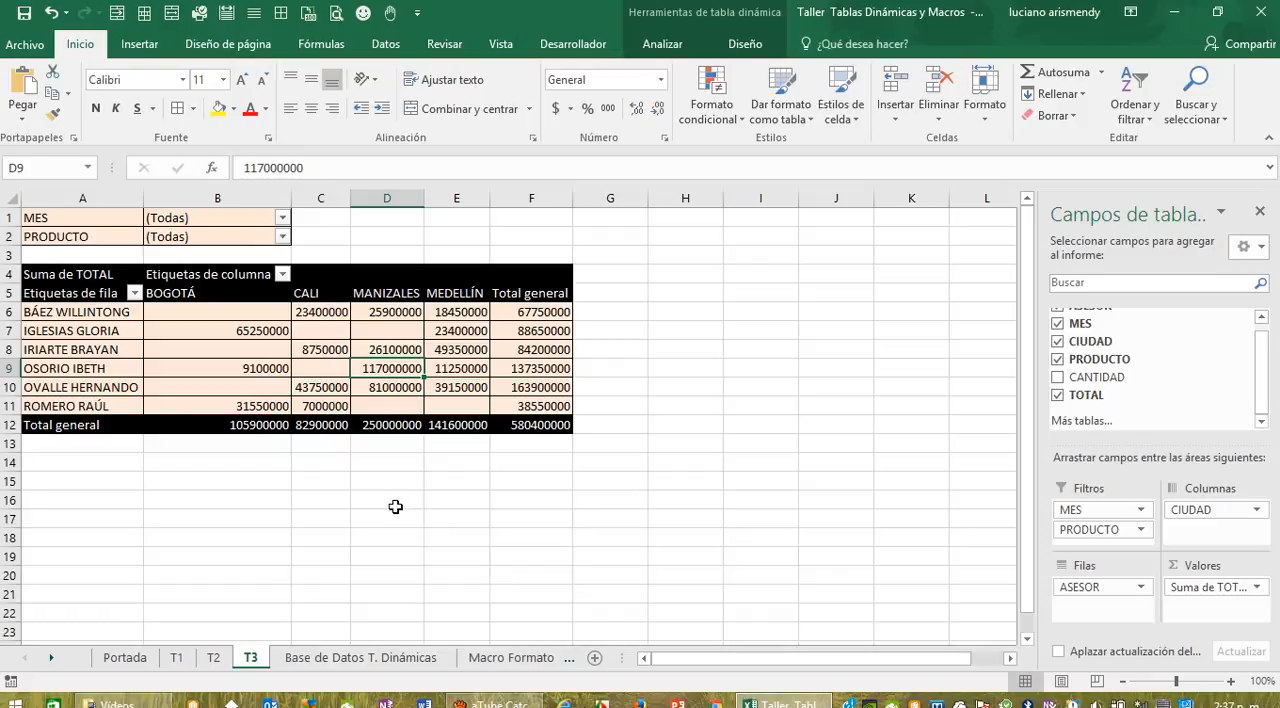
pyautogui.click(283, 237)
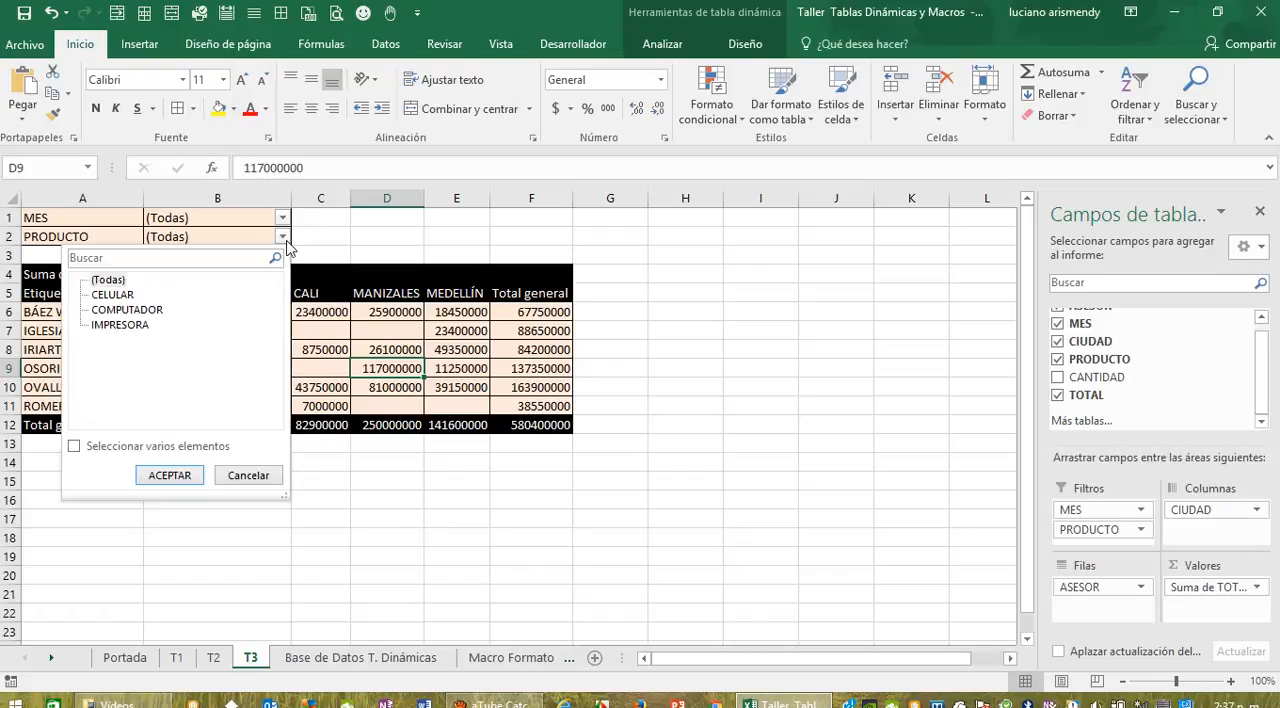
pyautogui.click(74, 447)
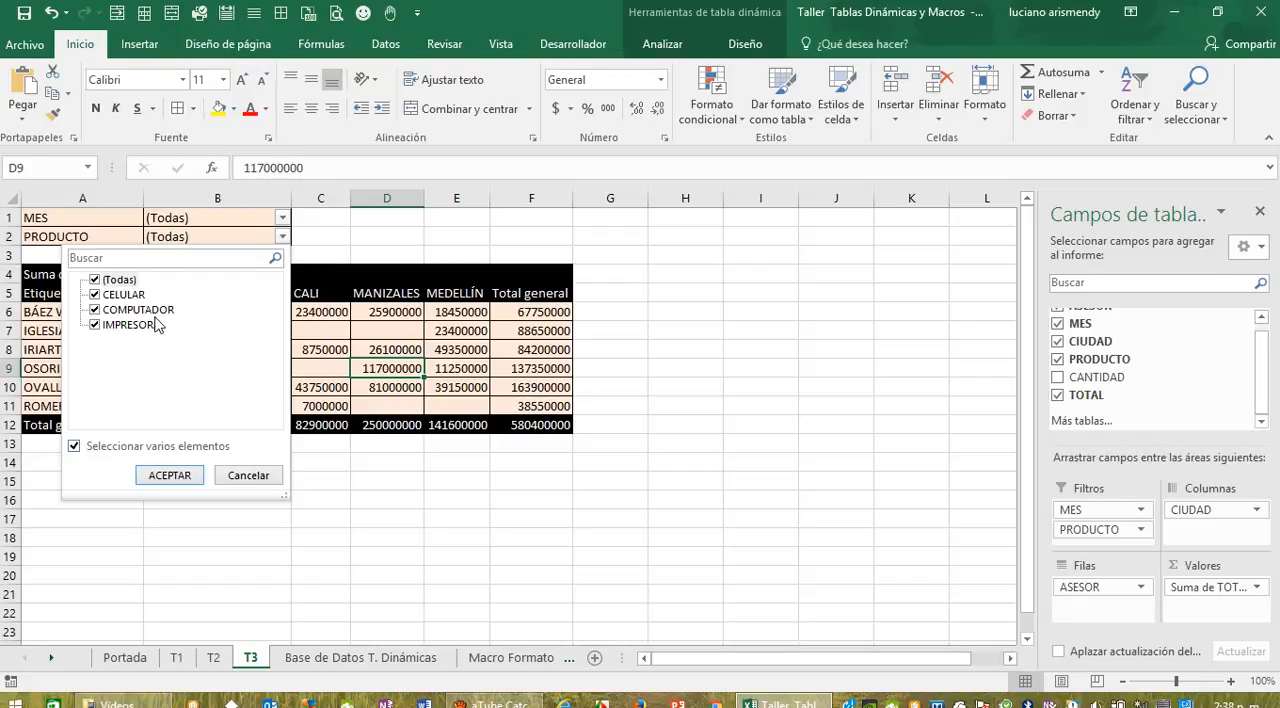
pyautogui.click(256, 478)
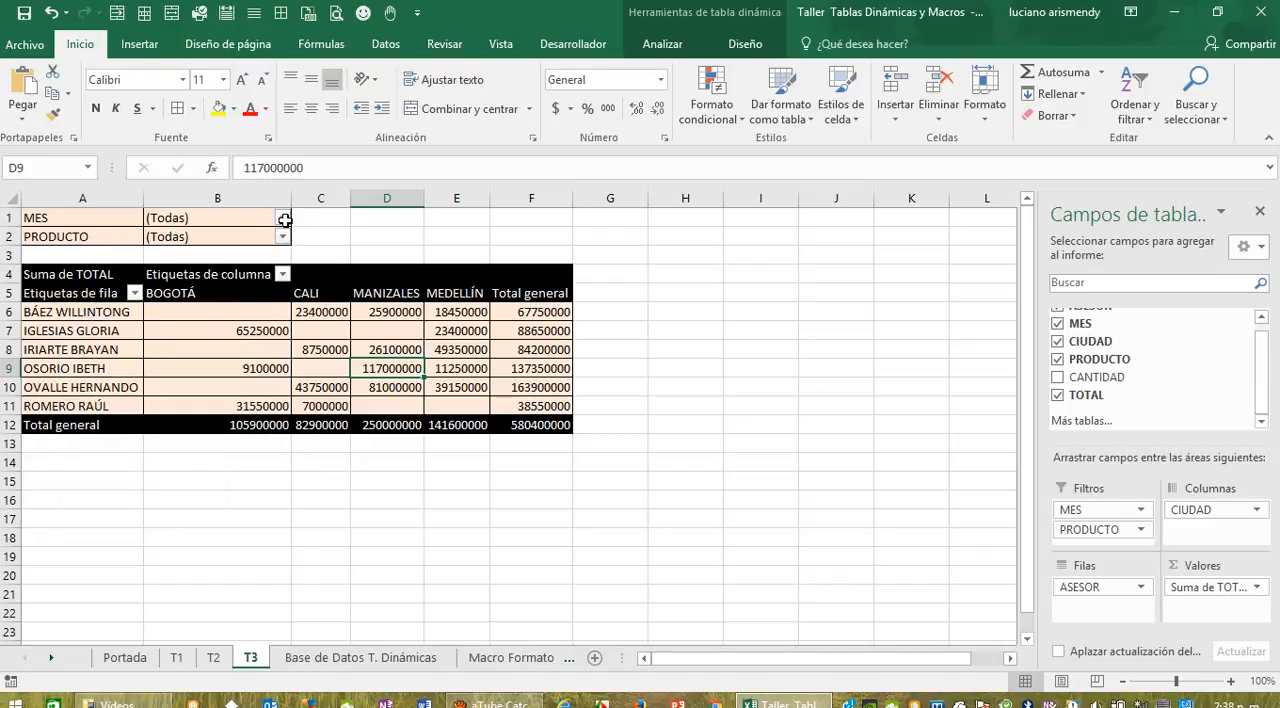
# Step: Enable selecting multiple items in the MES report filter of T3, keeping all months selected
pyautogui.click(283, 218)
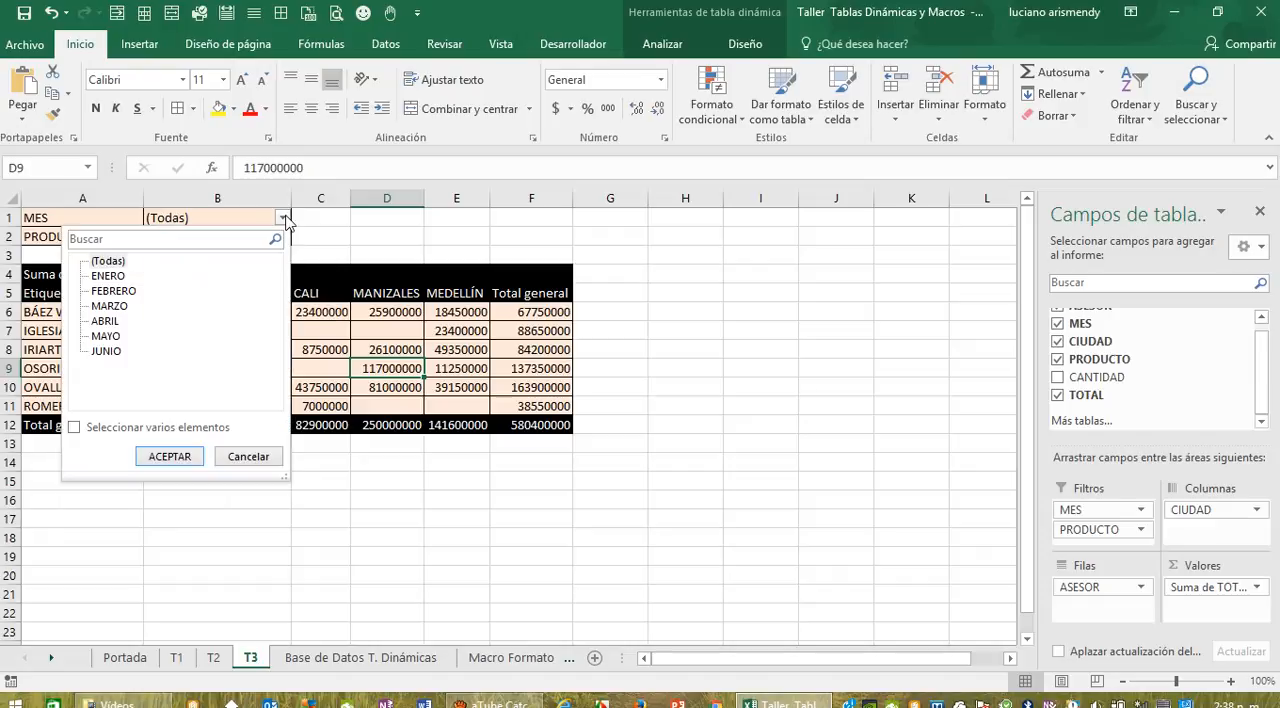
pyautogui.click(75, 427)
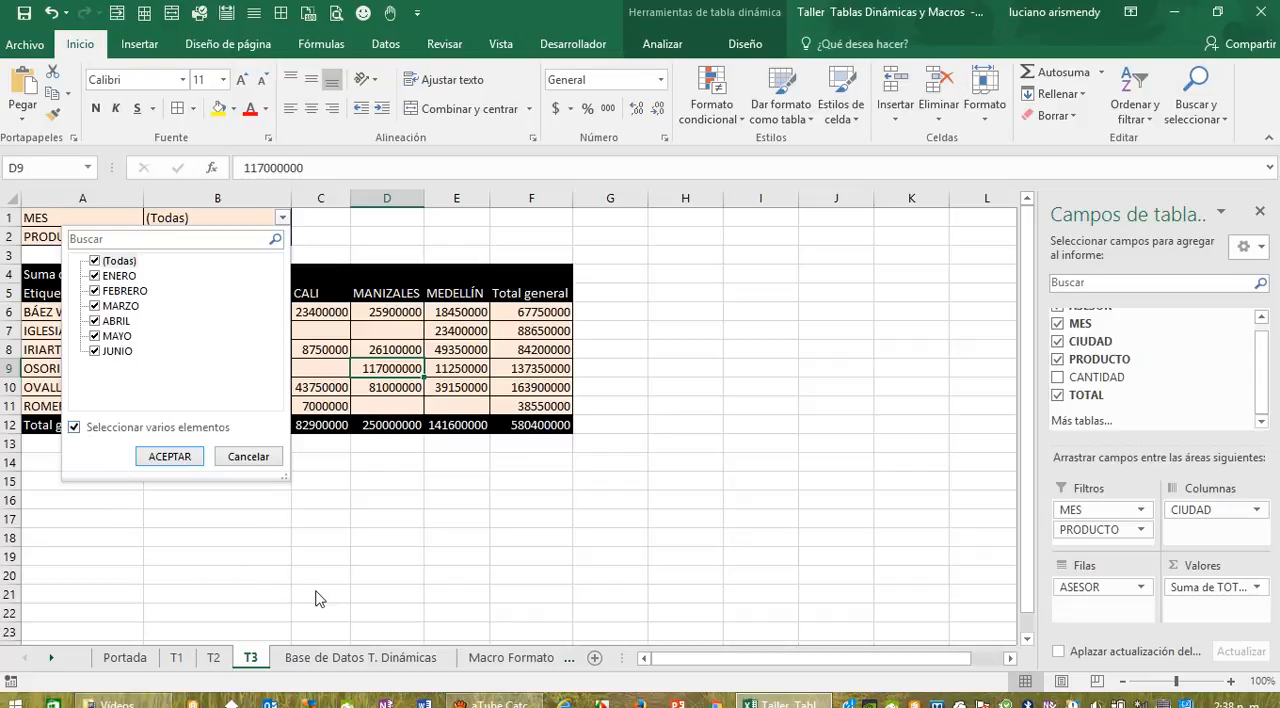
pyautogui.click(169, 457)
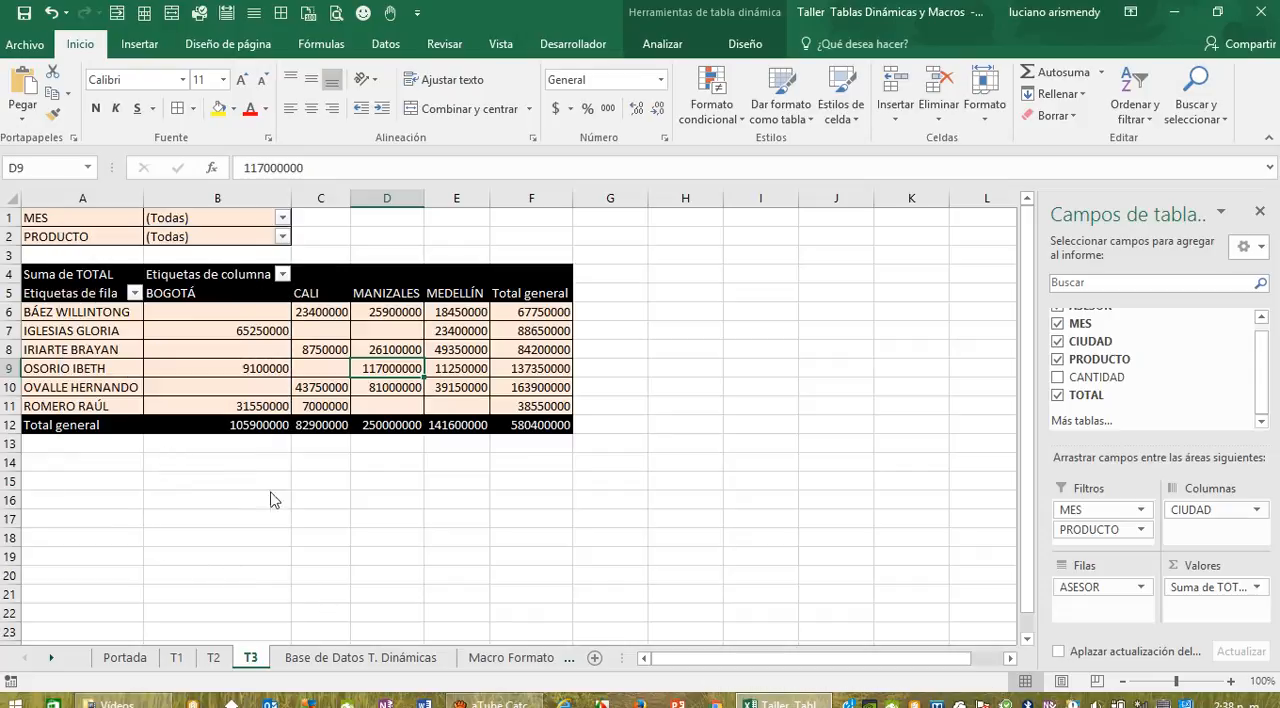
pyautogui.click(335, 520)
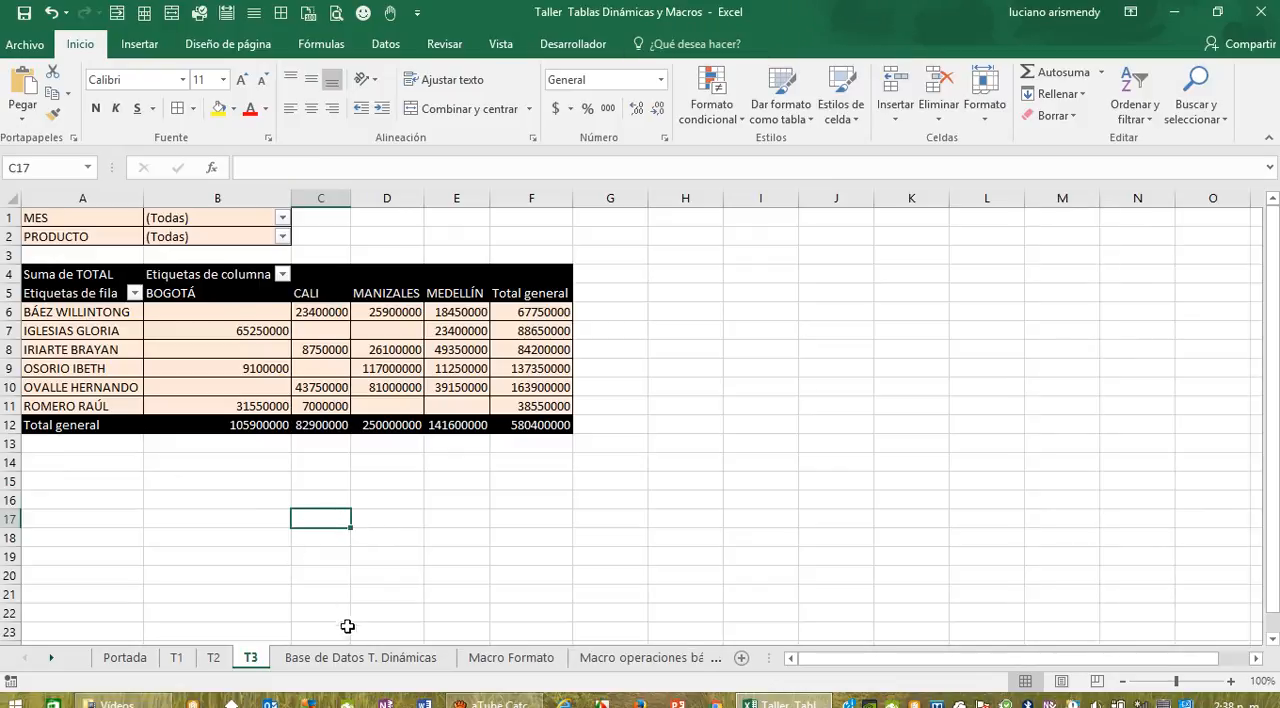
# Step: Create a further pivot table on a new worksheet from Tabla1 in Base de Datos T. Dinámicas
pyautogui.click(344, 658)
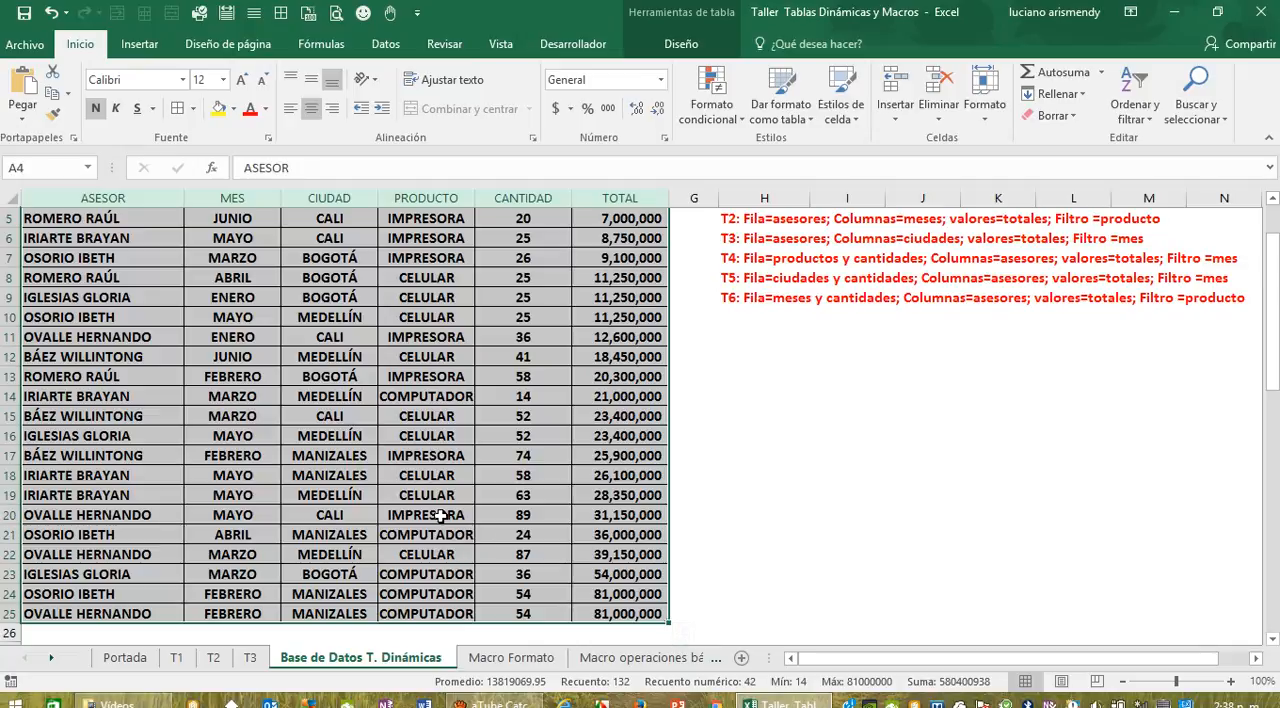
pyautogui.scroll(2, 441, 515)
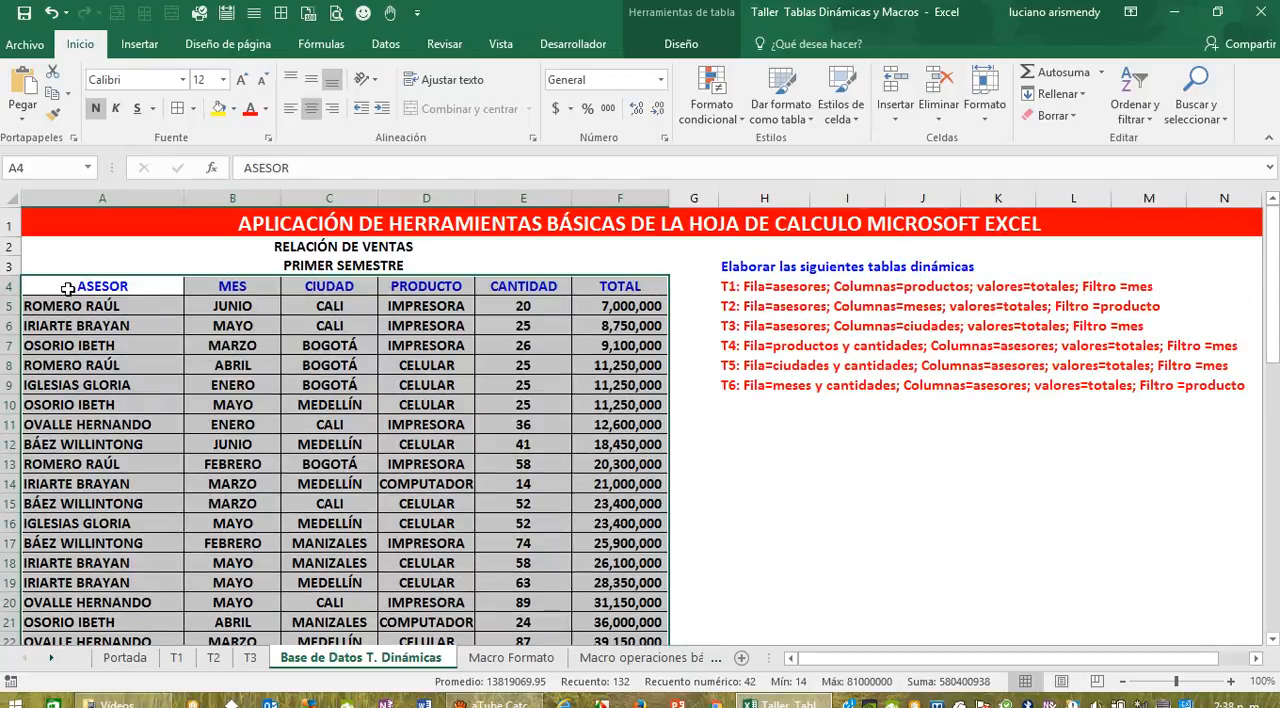
pyautogui.moveTo(67, 289); pyautogui.dragTo(612, 620)
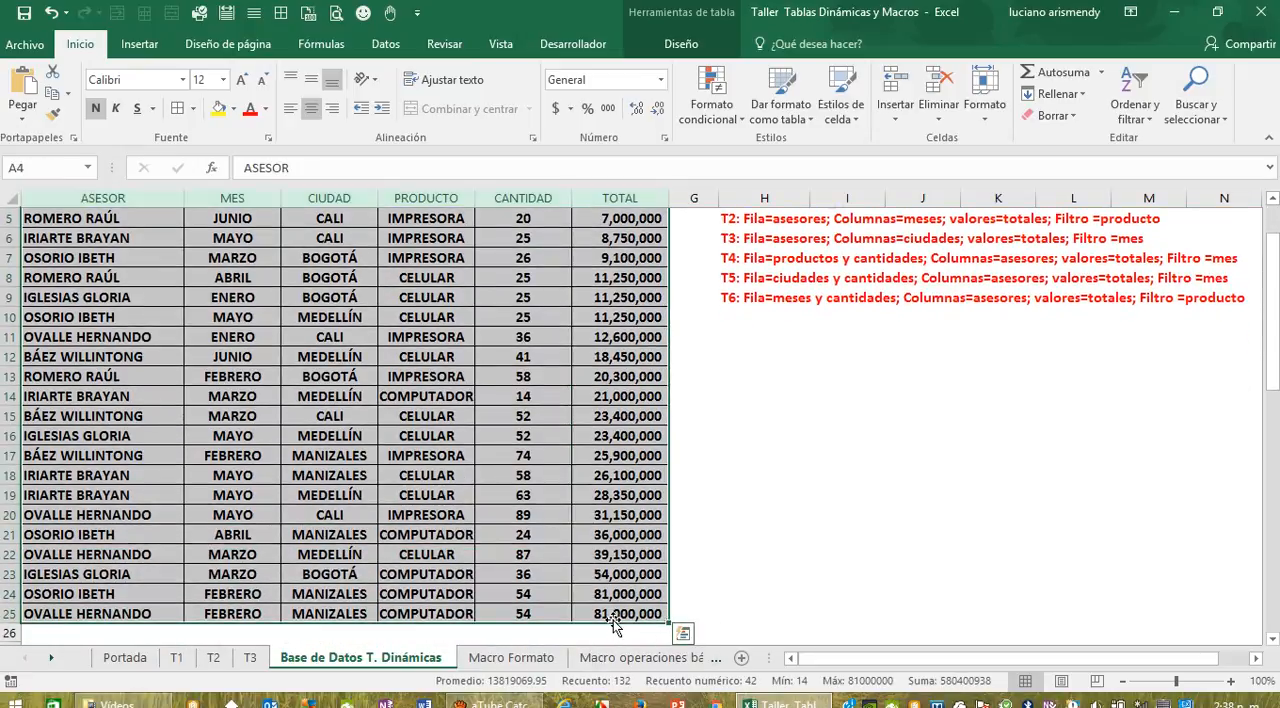
pyautogui.click(140, 44)
pyautogui.click(27, 95)
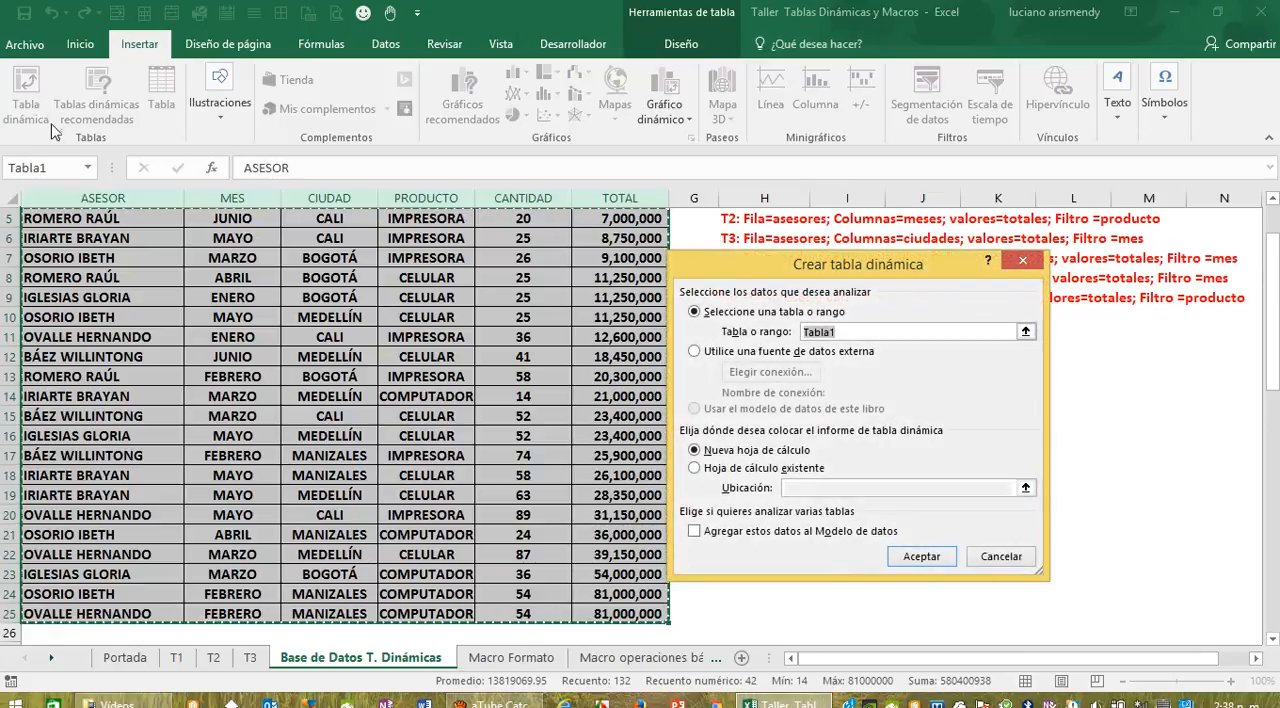
pyautogui.click(925, 557)
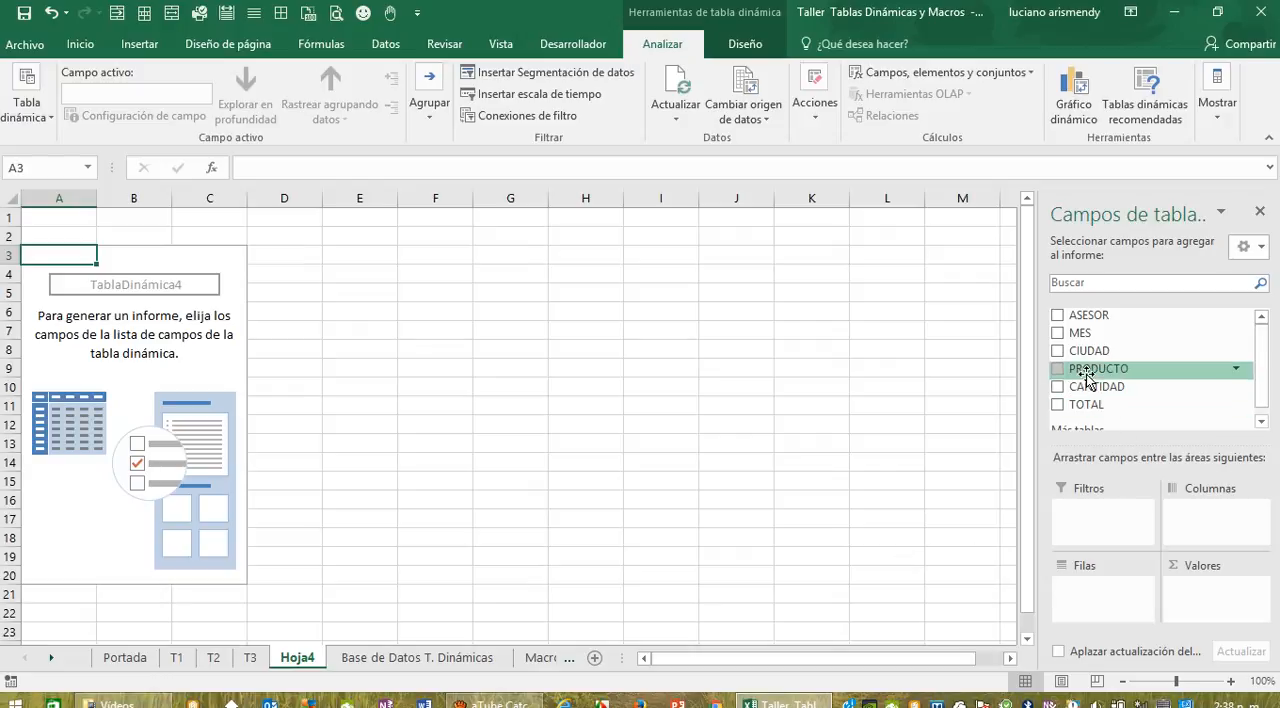
# Step: Add PRODUCTO and then CANTIDAD as row fields of the new pivot table
pyautogui.moveTo(1085, 371); pyautogui.dragTo(1110, 592)
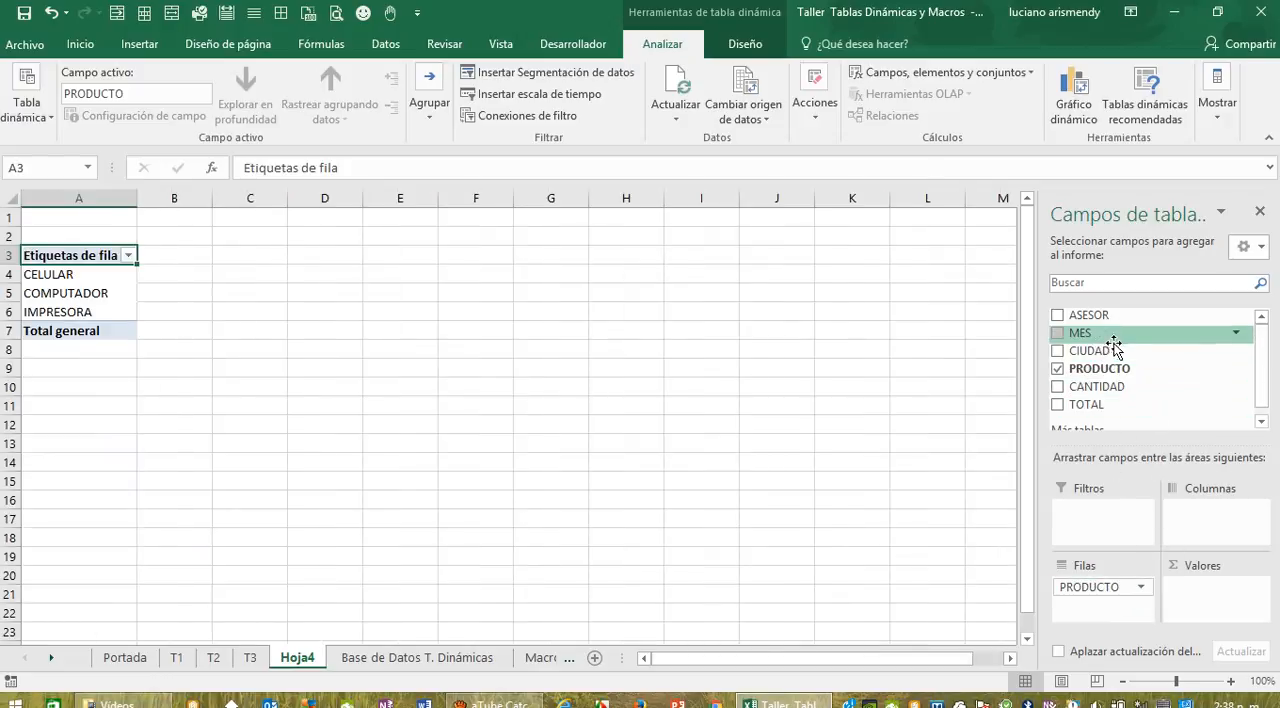
pyautogui.moveTo(1093, 386); pyautogui.dragTo(1112, 606)
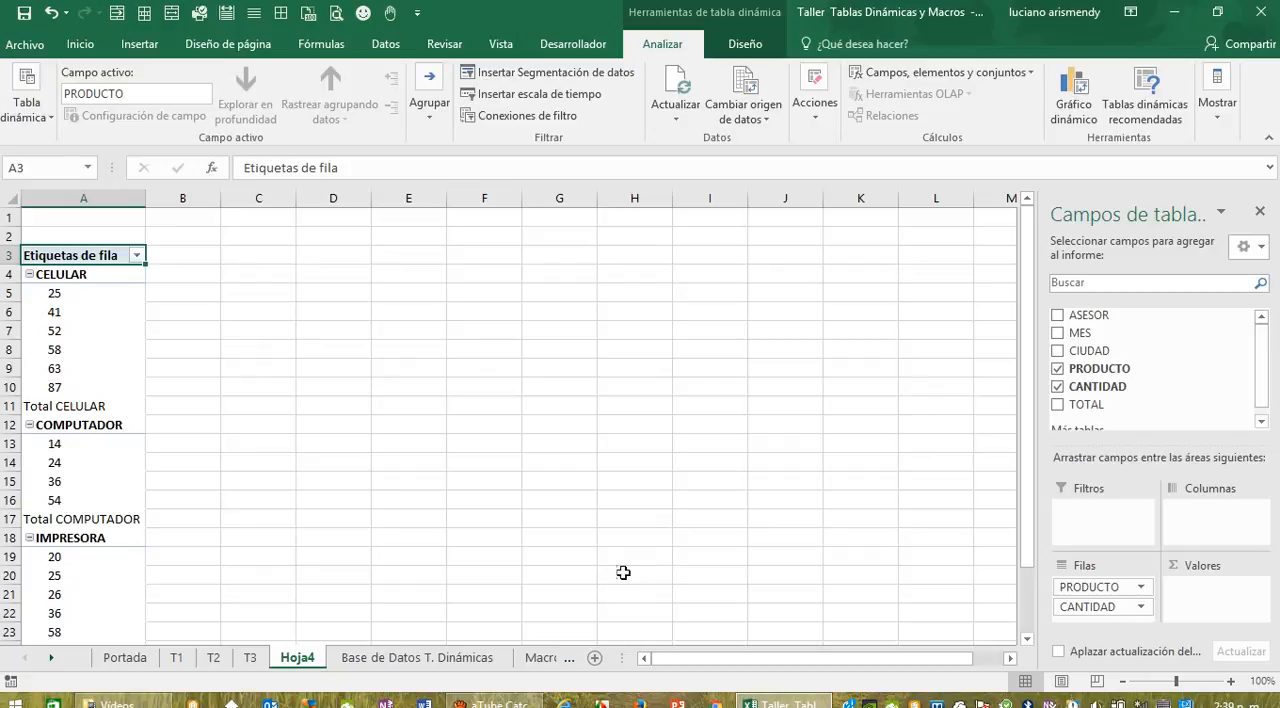
# Step: Rename the Hoja4 worksheet as T4
pyautogui.doubleClick(303, 664)
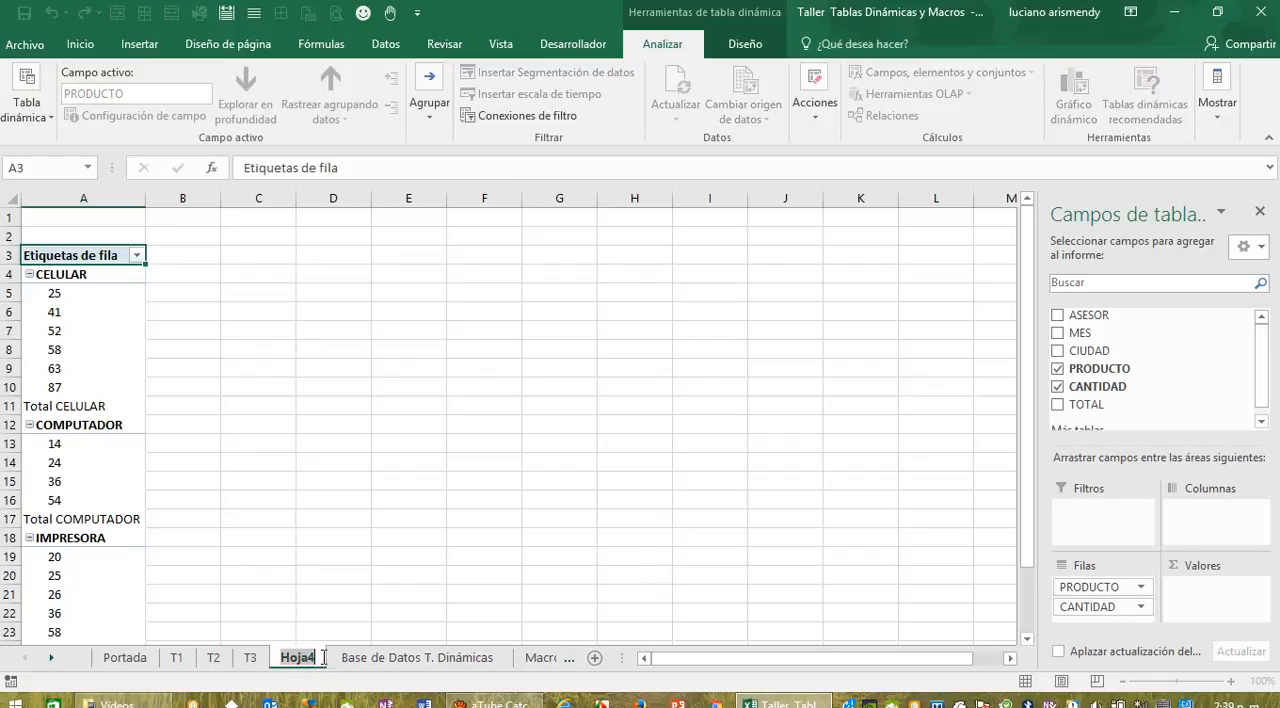
pyautogui.press('BackSpace')
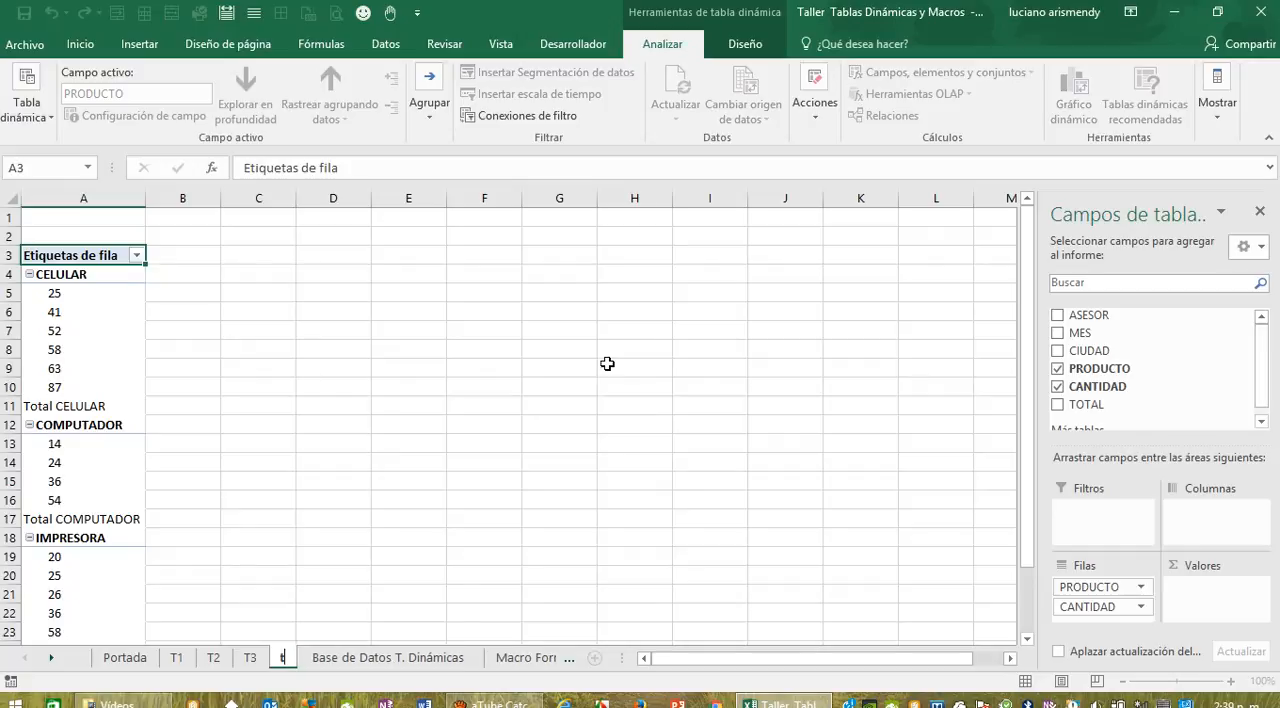
pyautogui.write('t4')
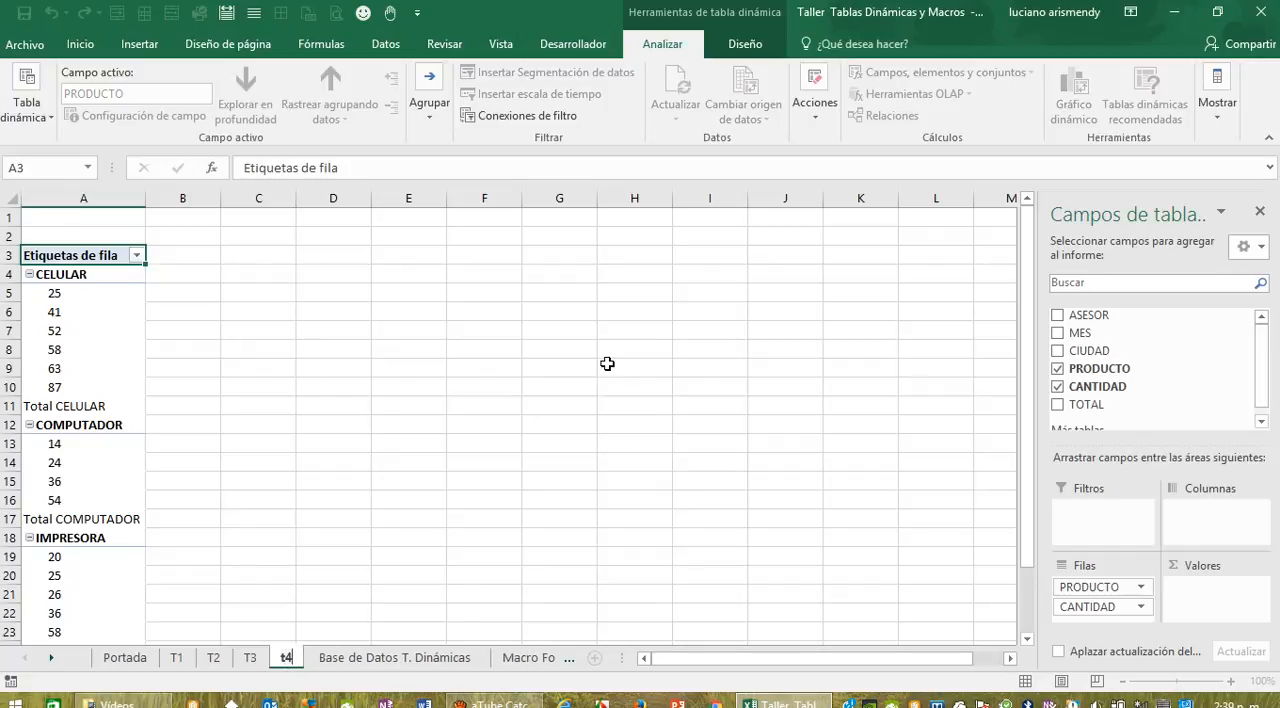
pyautogui.press('BackSpace')
pyautogui.press('BackSpace')
pyautogui.write('T')
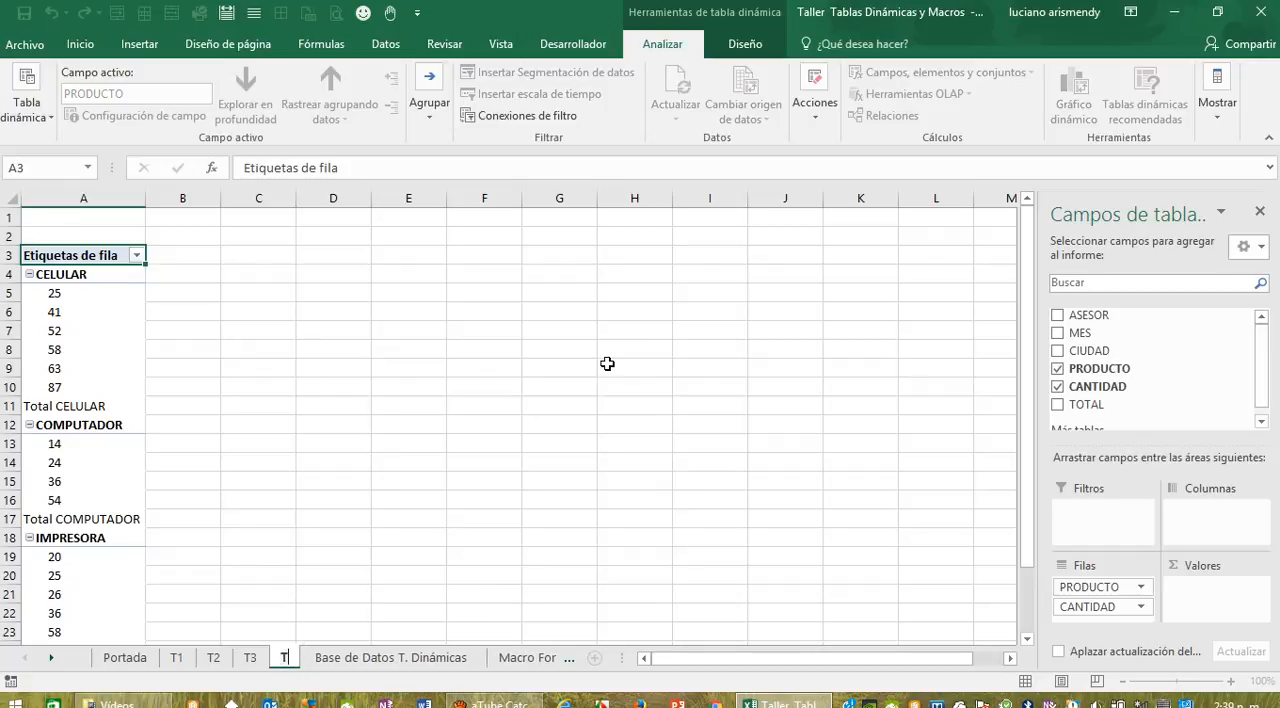
pyautogui.write('4')
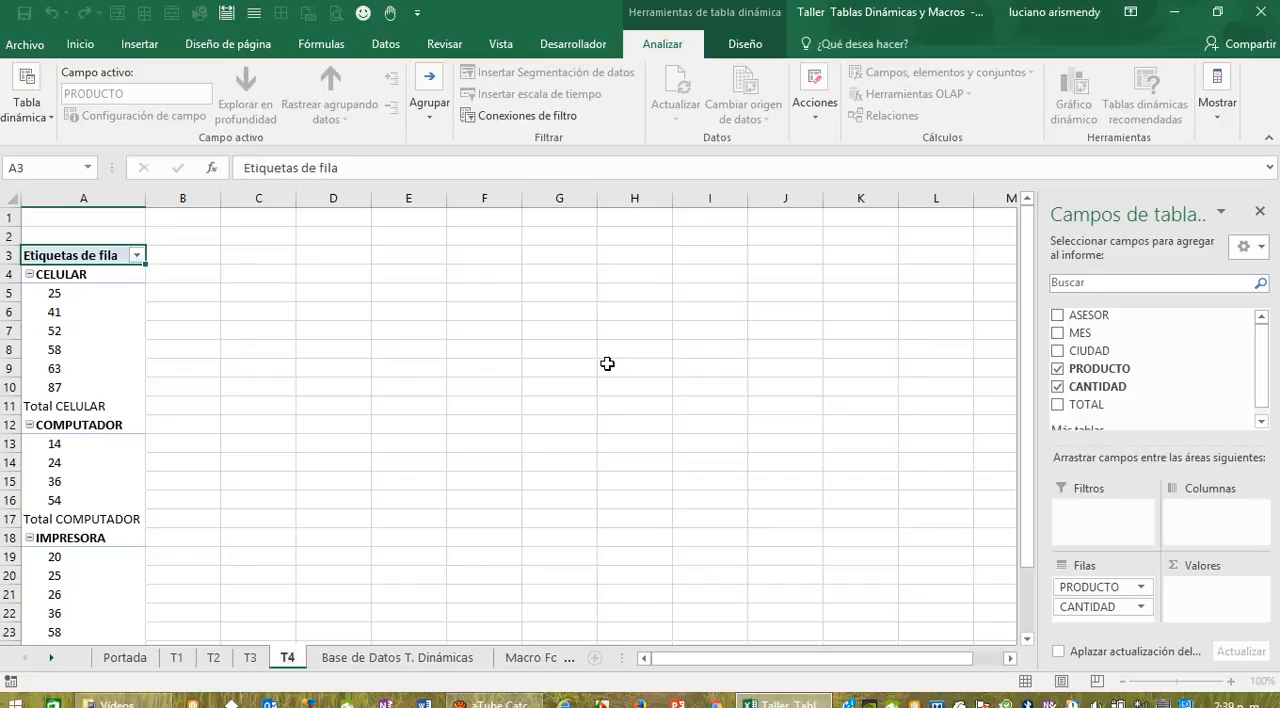
pyautogui.click(777, 400)
# Step: Check the T4 instructions in Base de Datos T. Dinámicas and add ASESOR as the column field of the T4 pivot table
pyautogui.click(421, 661)
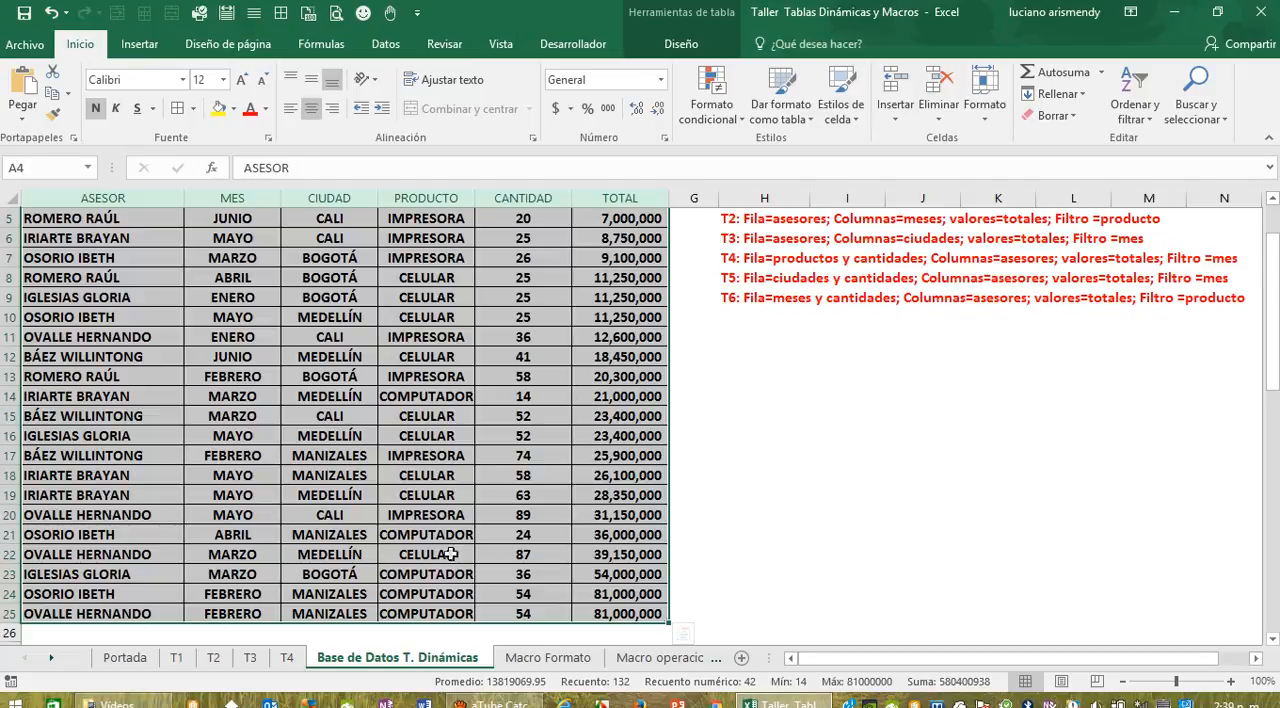
pyautogui.click(288, 658)
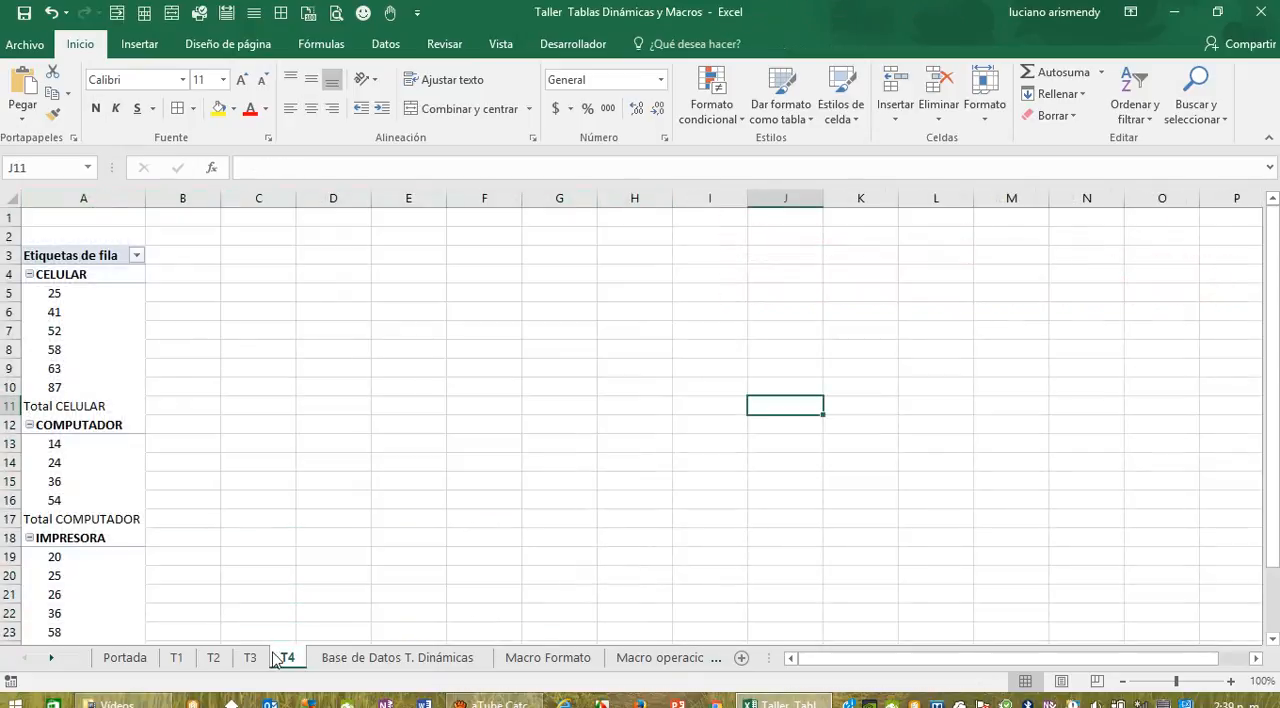
pyautogui.click(123, 406)
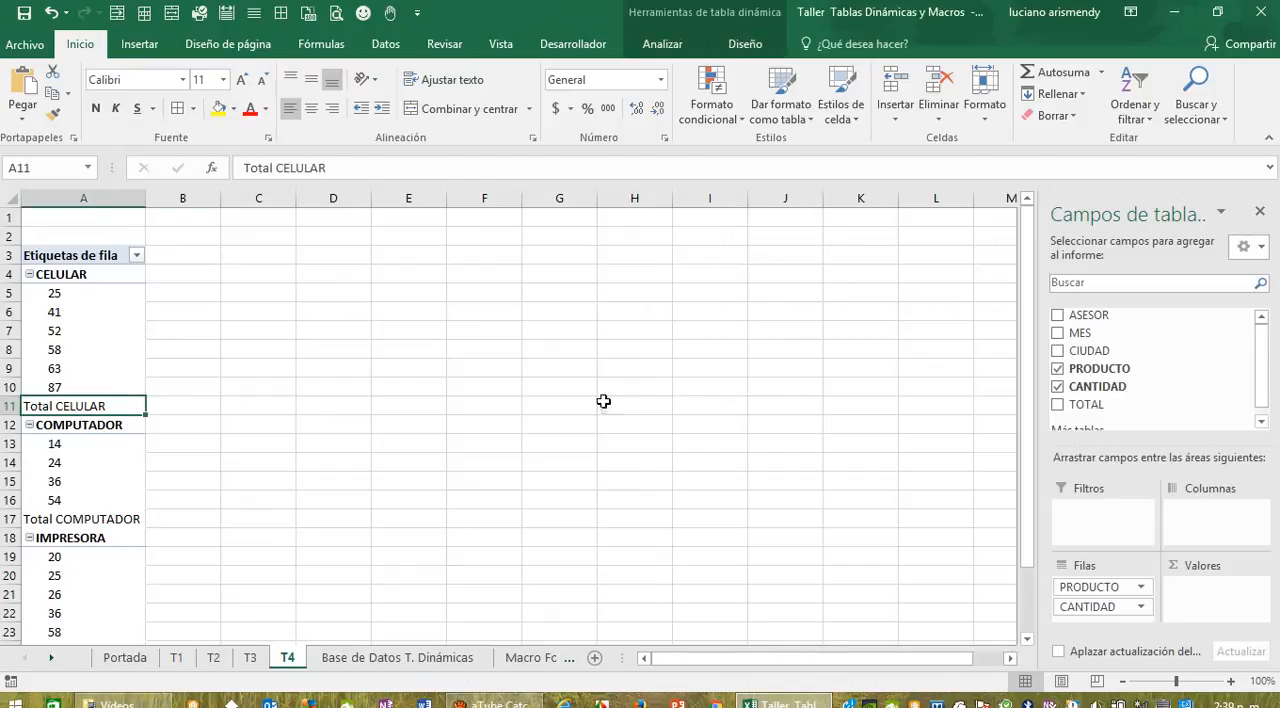
pyautogui.moveTo(1090, 318); pyautogui.dragTo(1210, 527)
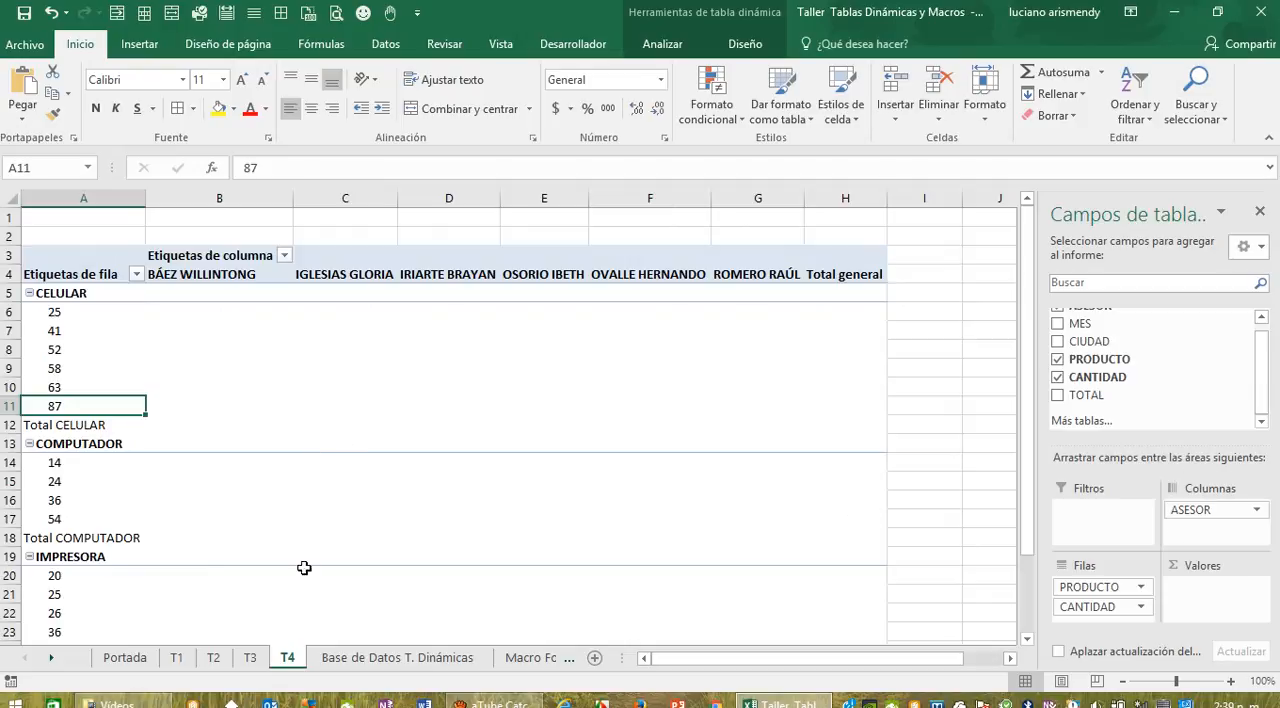
# Step: Recheck the T4 instructions, then add TOTAL as the summed value and MES as the report filter of the T4 pivot table
pyautogui.click(397, 657)
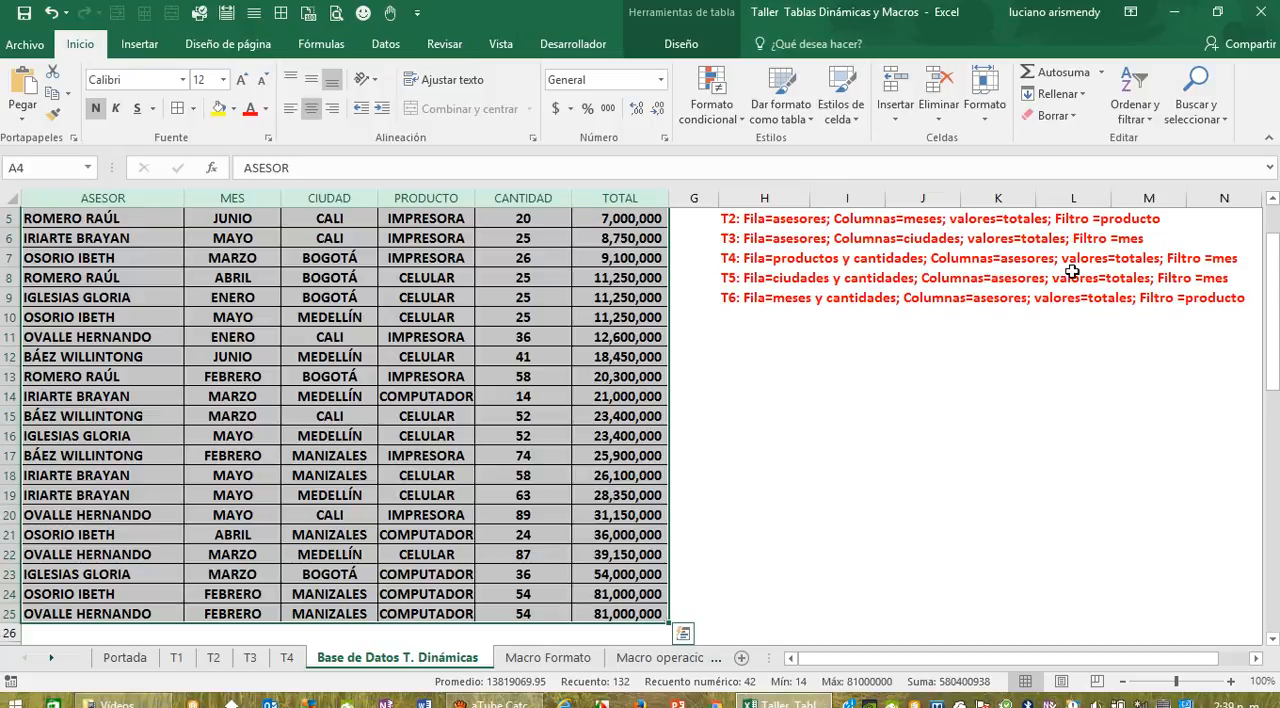
pyautogui.click(288, 658)
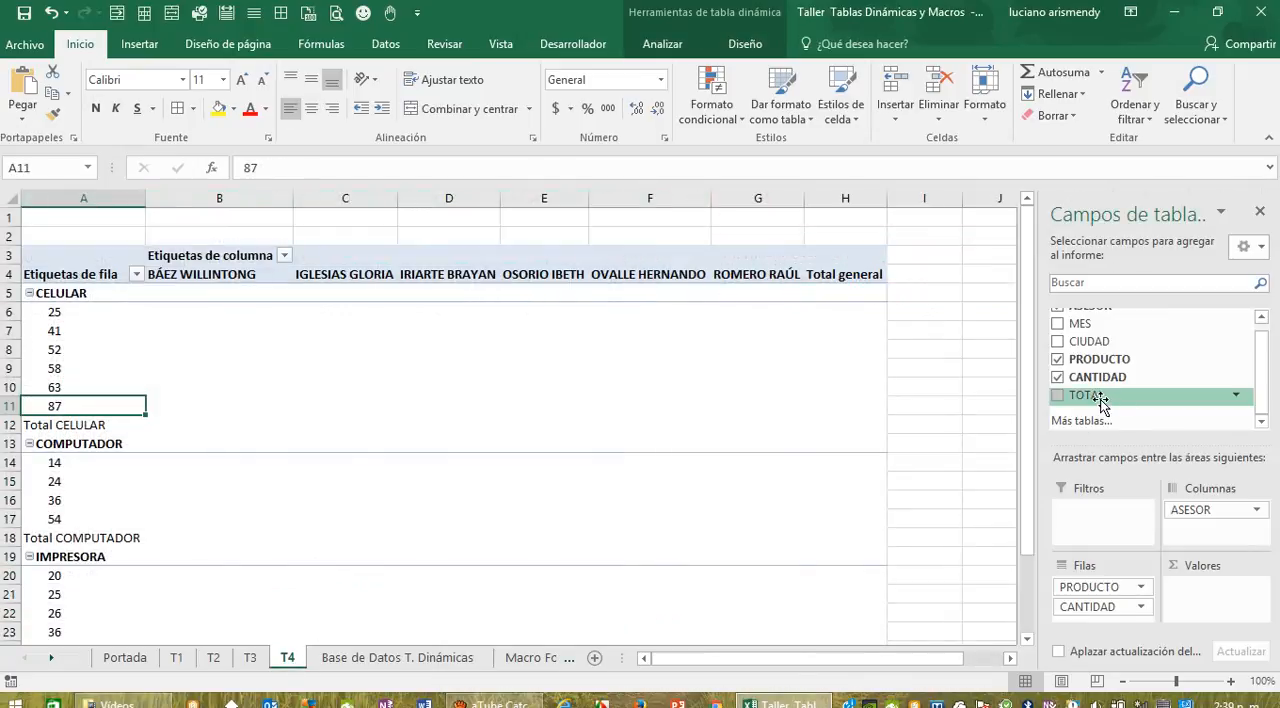
pyautogui.moveTo(1100, 397); pyautogui.dragTo(1244, 610)
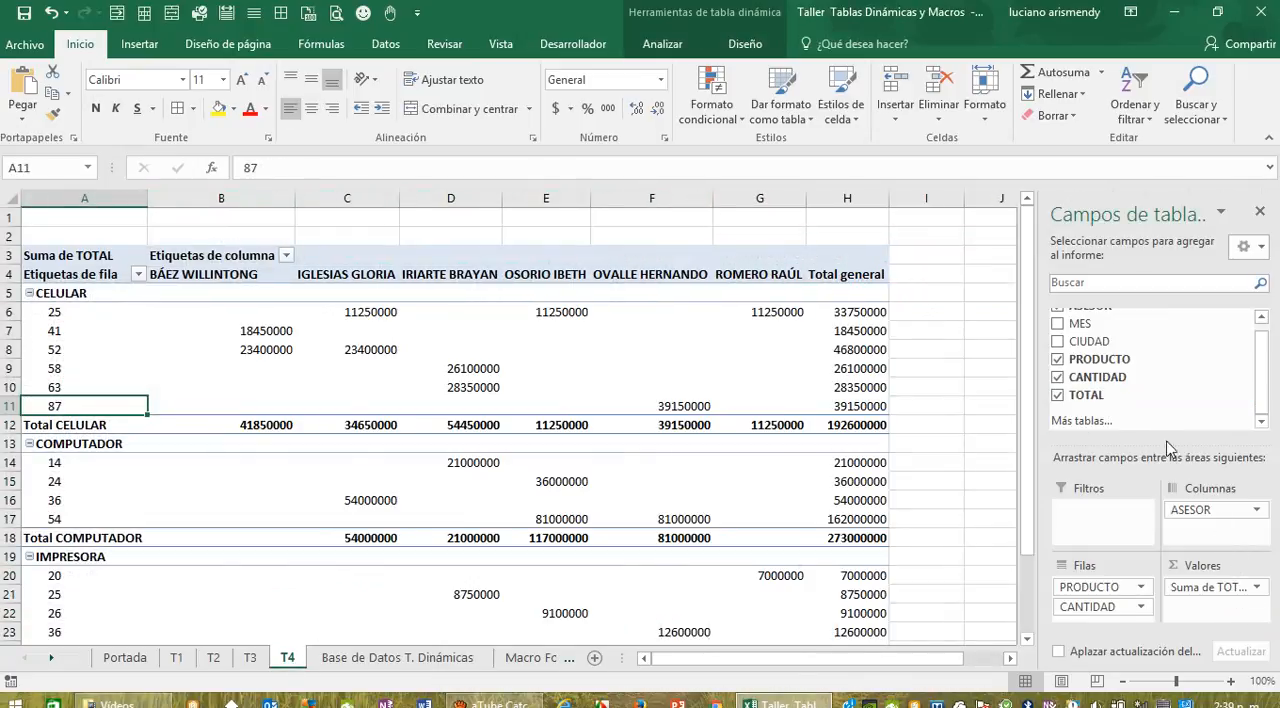
pyautogui.moveTo(1090, 326); pyautogui.dragTo(1116, 518)
# Step: Add all borders to the T4 pivot table, A3 to H28, and format its numbers with the thousands-separator style
pyautogui.moveTo(78, 292); pyautogui.dragTo(650, 331)
pyautogui.moveTo(100, 258); pyautogui.dragTo(814, 560)
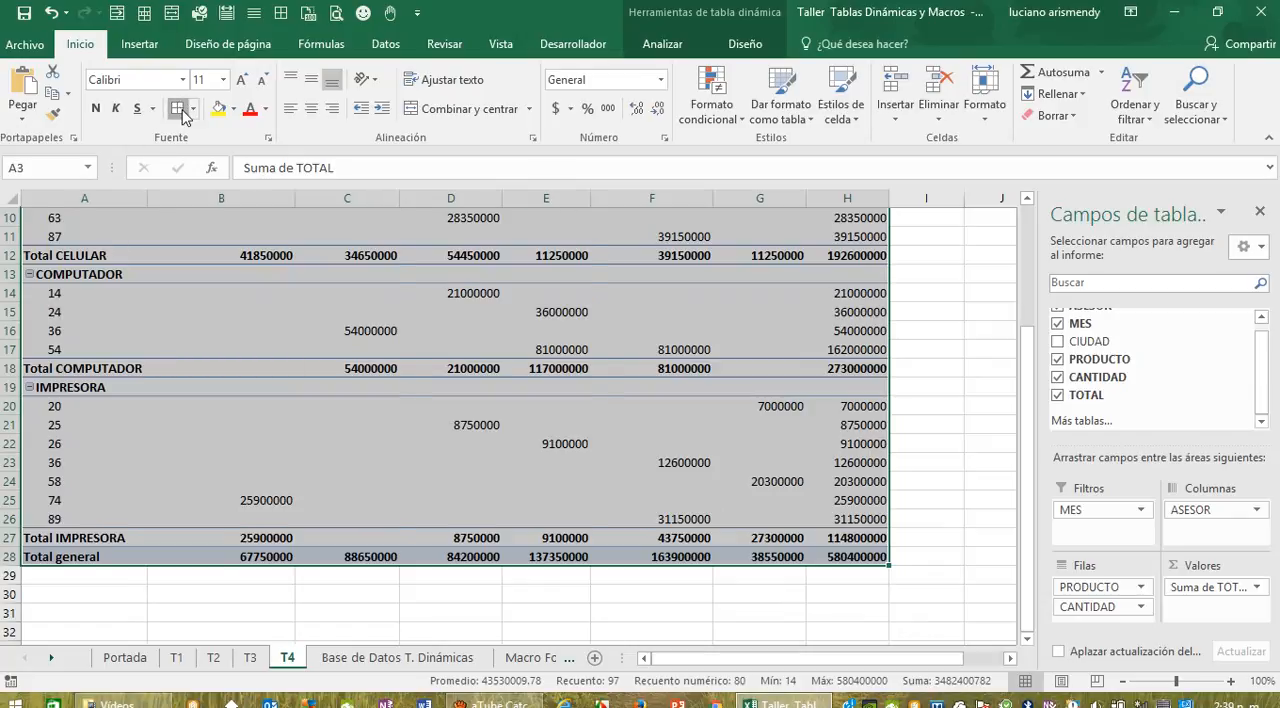
pyautogui.click(178, 110)
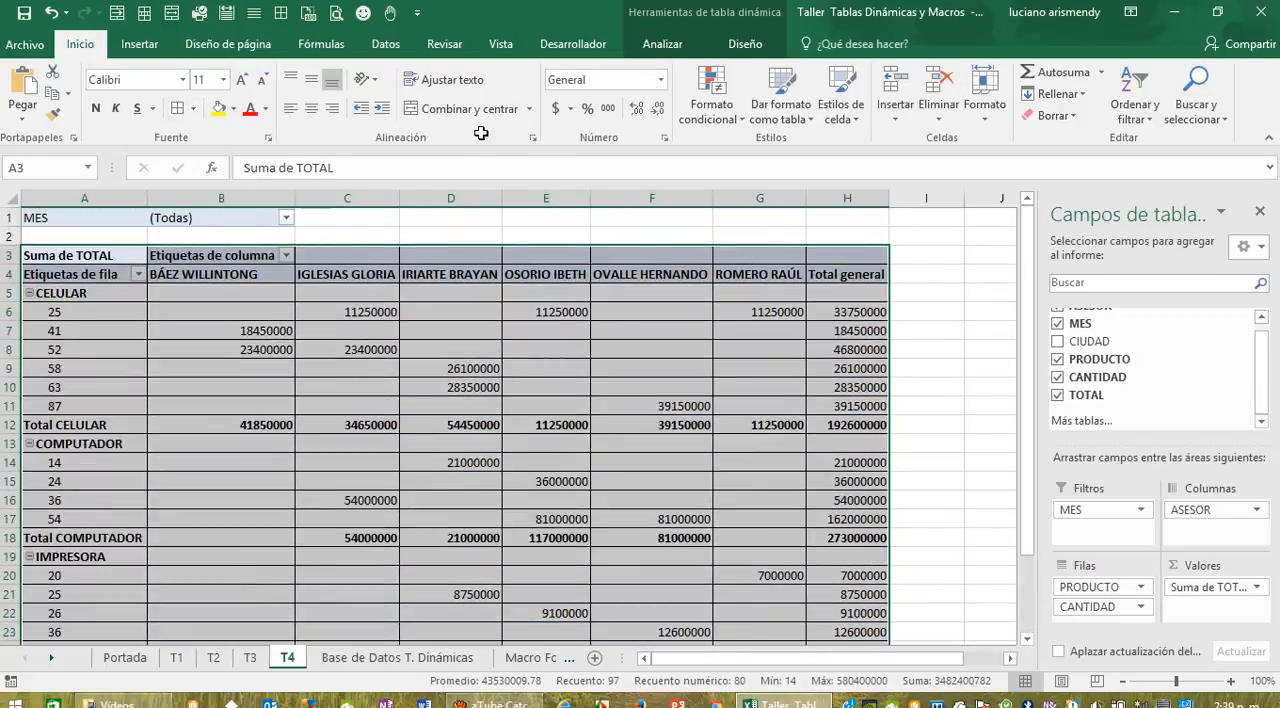
pyautogui.click(608, 108)
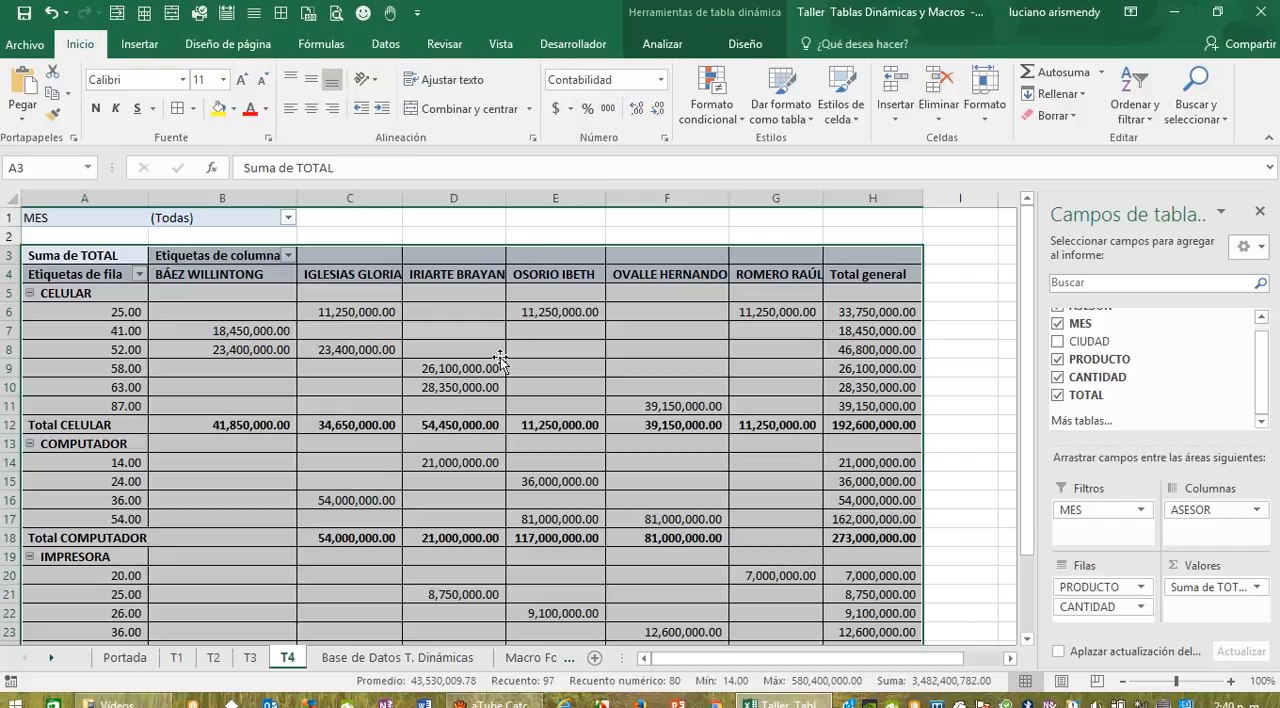
# Step: Replace the row labels heading in A4 of T4 with Productos
pyautogui.click(142, 275)
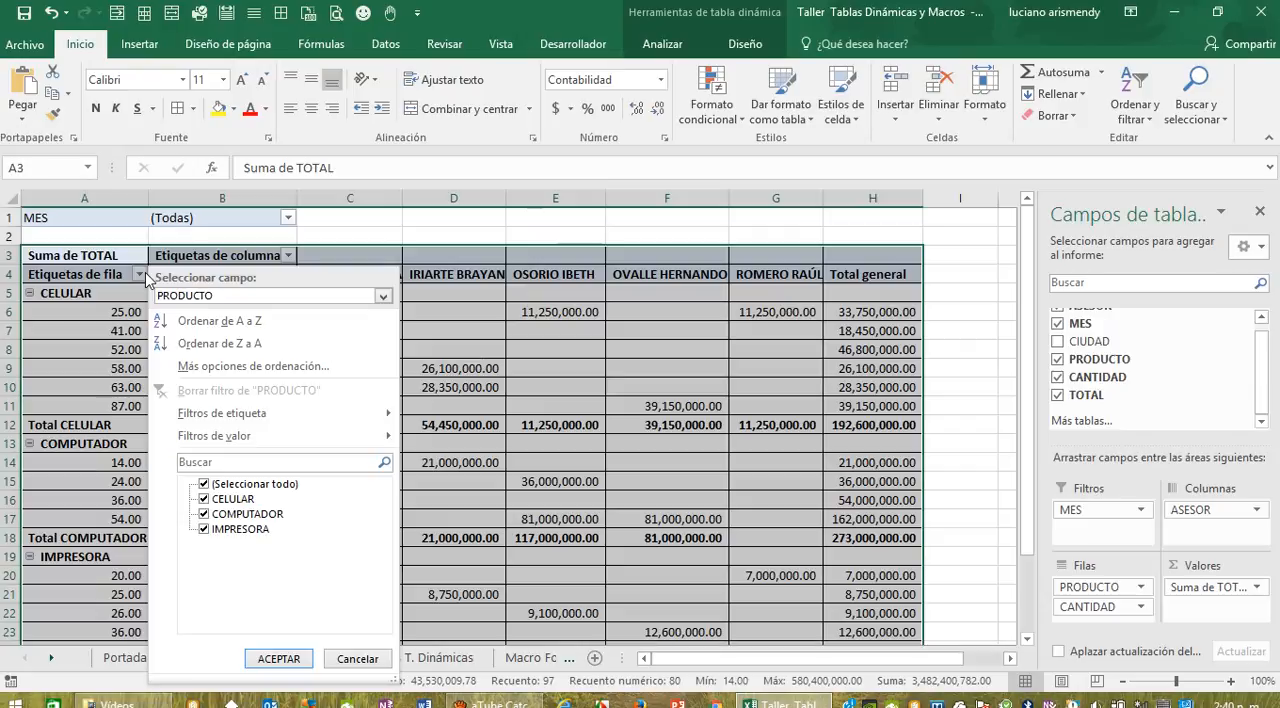
pyautogui.click(140, 277)
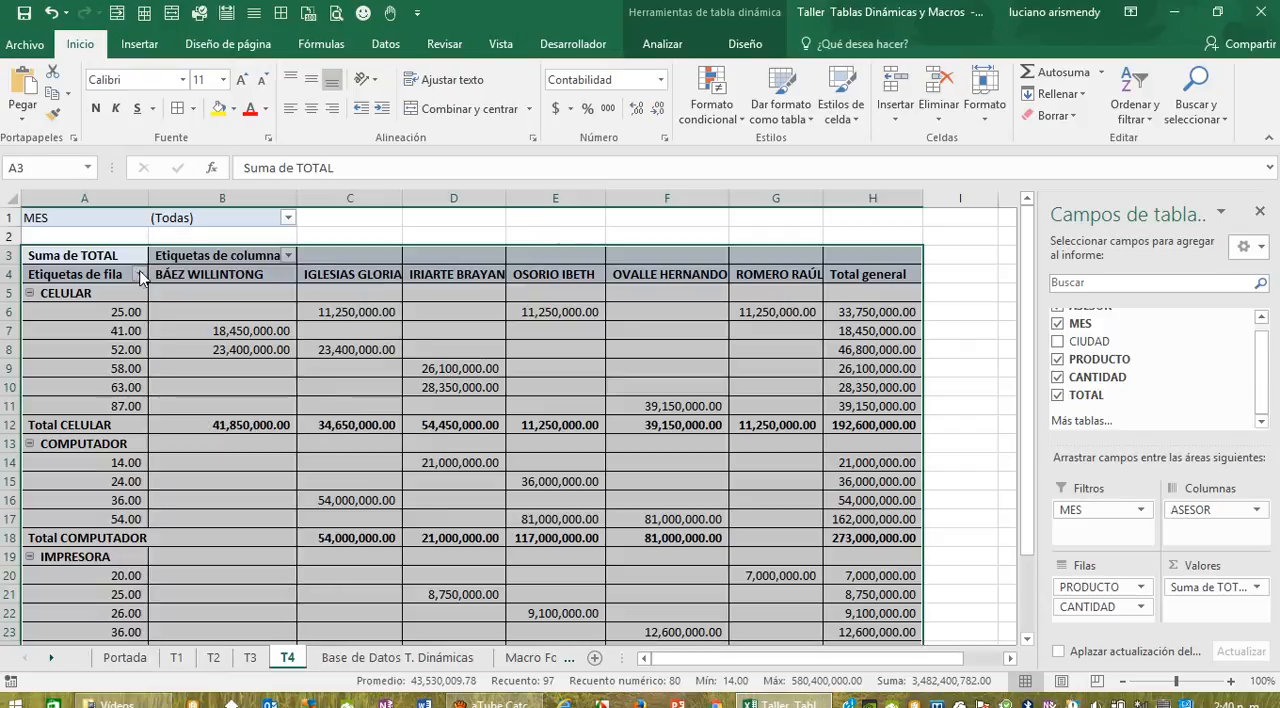
pyautogui.click(100, 274)
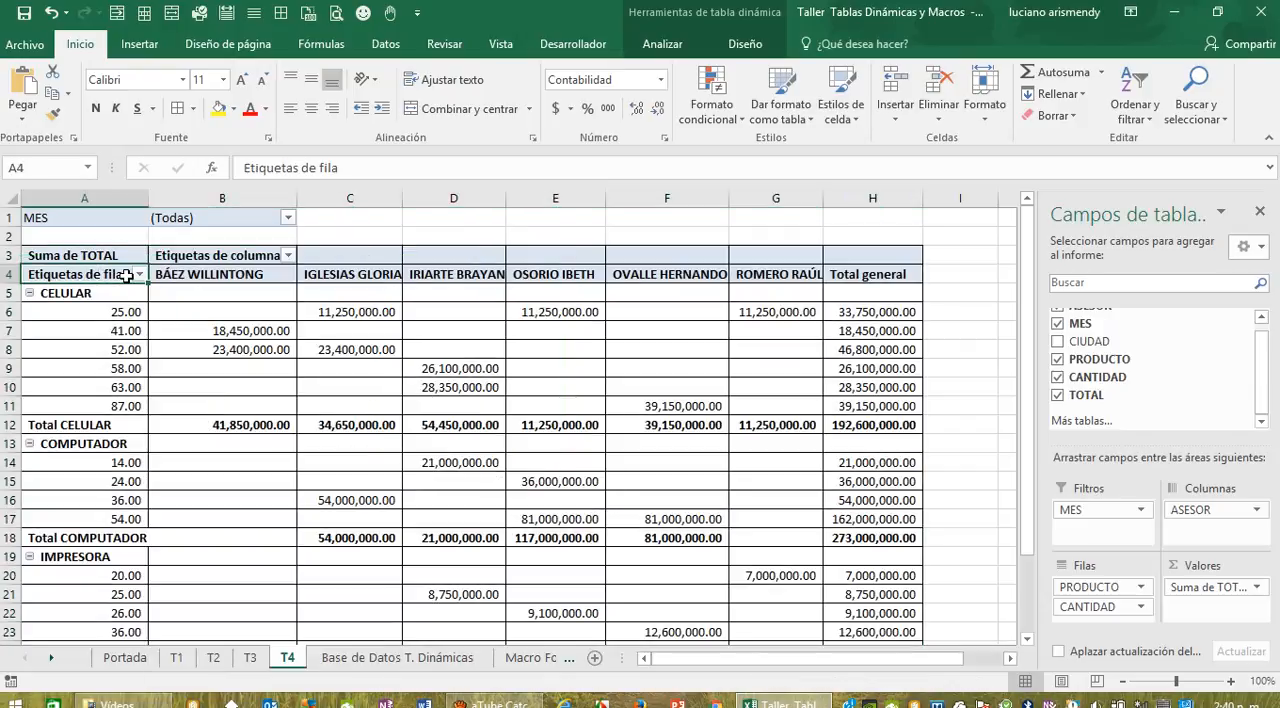
pyautogui.doubleClick(127, 276)
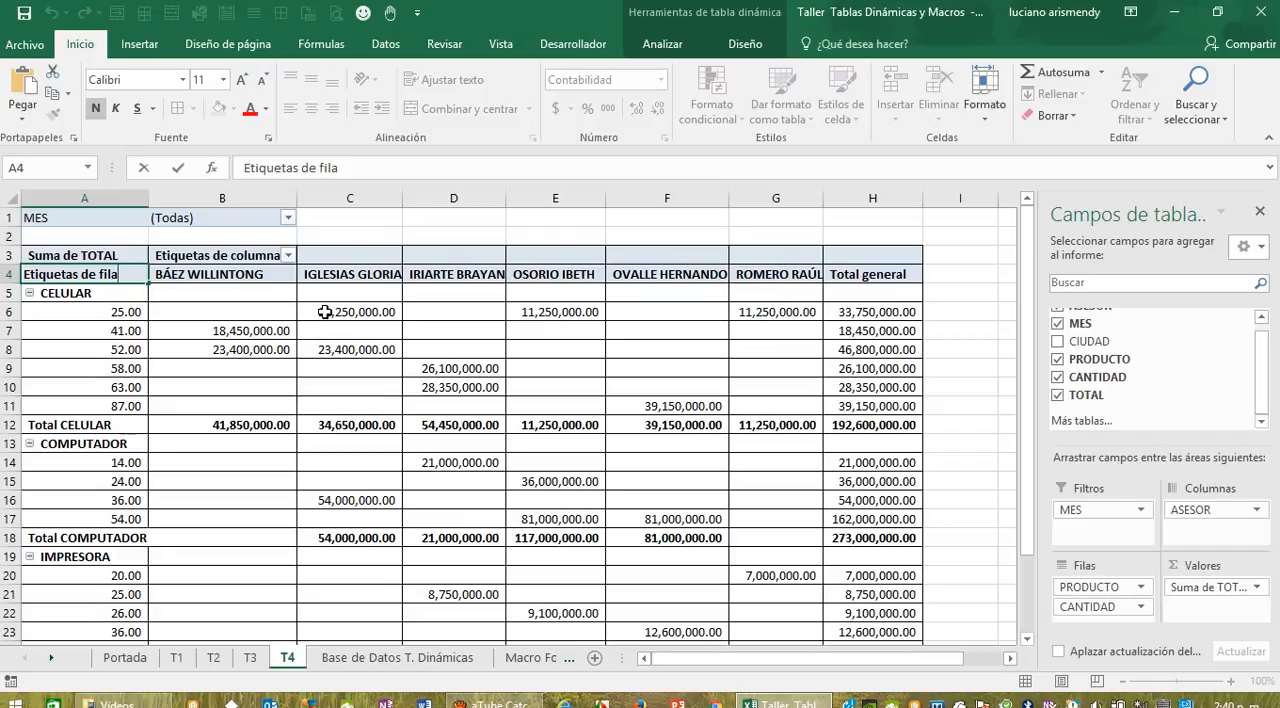
pyautogui.press('BackSpace')
pyautogui.press('BackSpace')
pyautogui.press('BackSpace')
pyautogui.press('BackSpace')
pyautogui.press('BackSpace')
pyautogui.press('BackSpace')
pyautogui.press('BackSpace')
pyautogui.press('BackSpace')
pyautogui.press('BackSpace')
pyautogui.press('BackSpace')
pyautogui.press('BackSpace')
pyautogui.press('BackSpace')
pyautogui.press('BackSpace')
pyautogui.press('BackSpace')
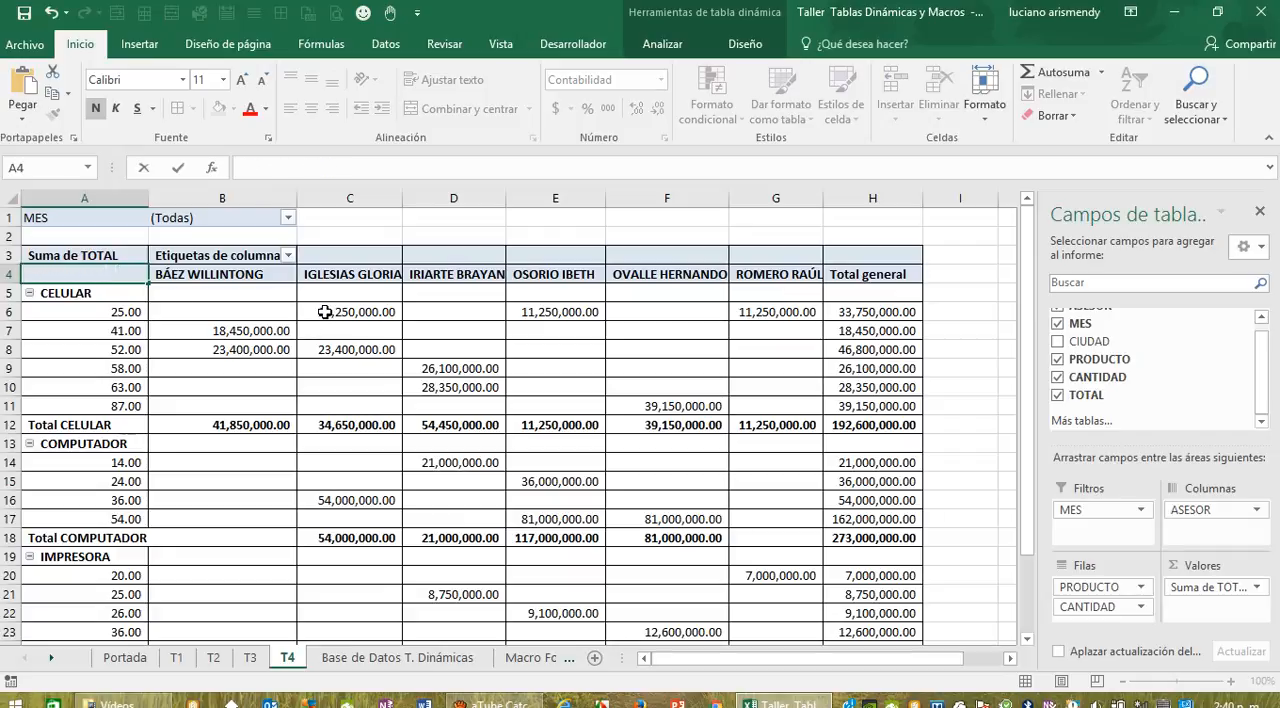
pyautogui.write('Productos')
pyautogui.click(229, 294)
# Step: Replace the column labels heading in B3 of T4 with Asesores
pyautogui.click(255, 255)
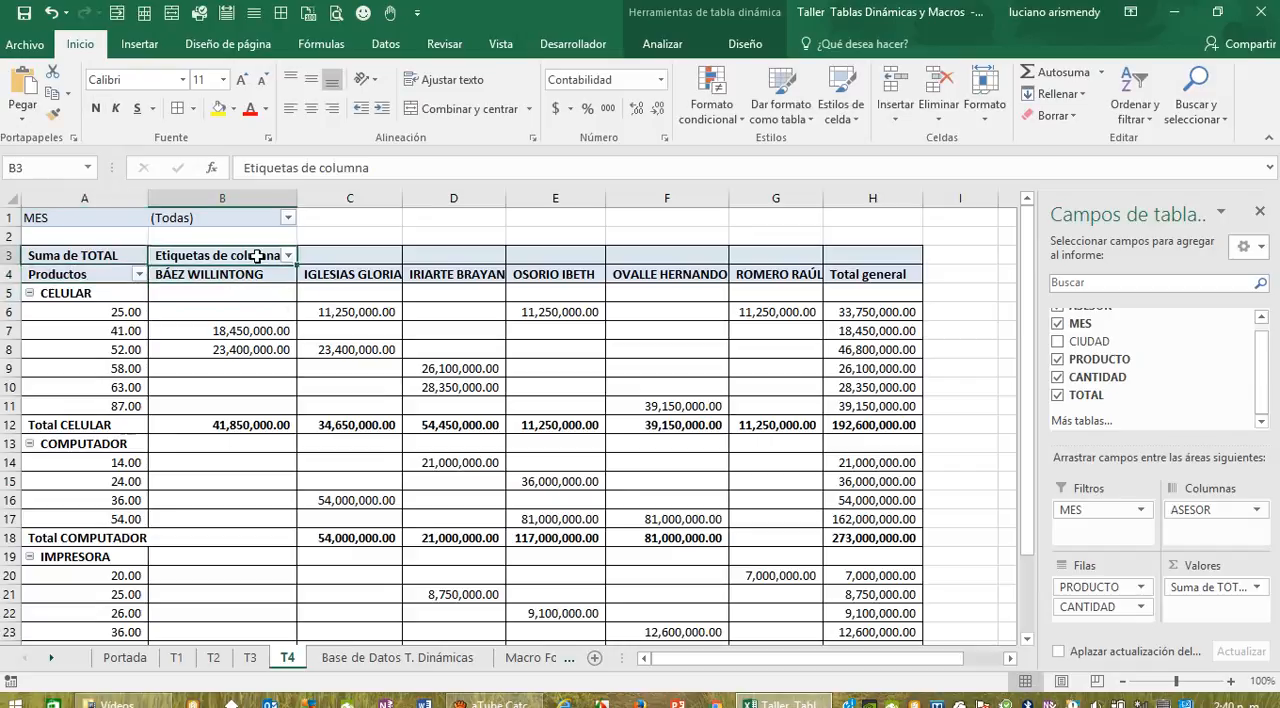
pyautogui.click(288, 257)
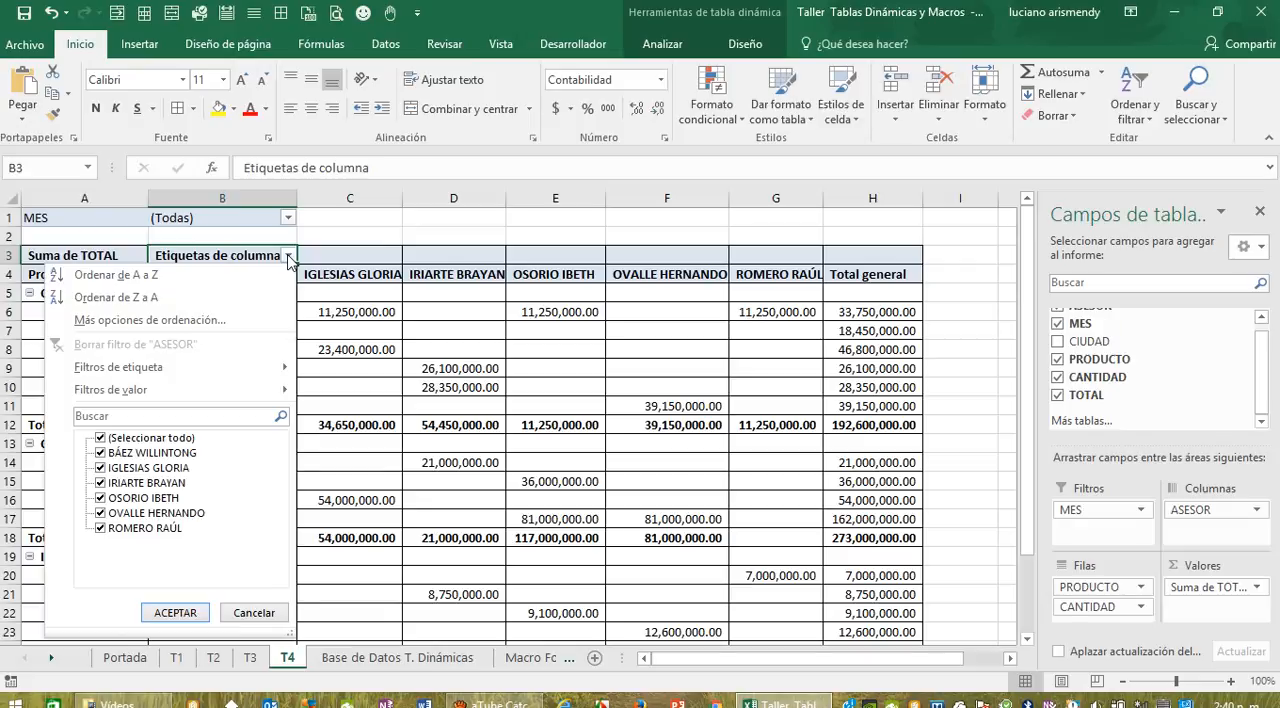
pyautogui.click(455, 233)
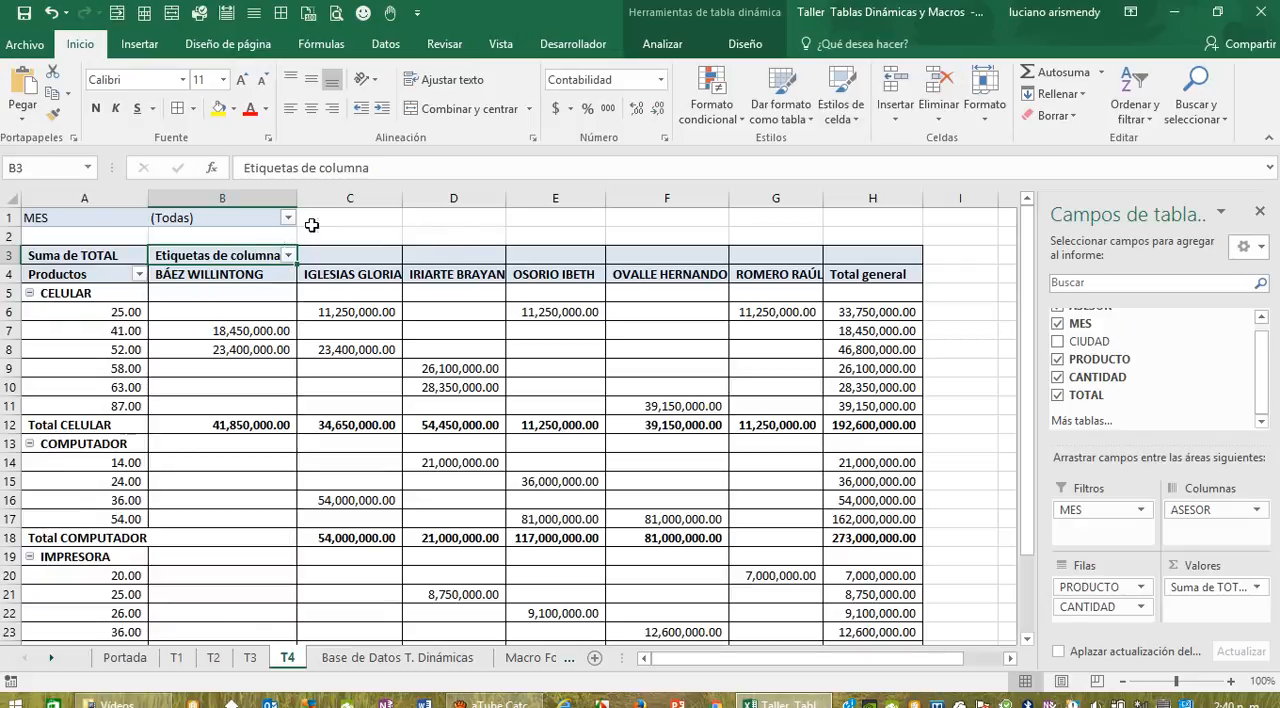
pyautogui.click(380, 168)
pyautogui.press('BackSpace')
pyautogui.press('BackSpace')
pyautogui.press('BackSpace')
pyautogui.press('BackSpace')
pyautogui.press('BackSpace')
pyautogui.press('BackSpace')
pyautogui.press('BackSpace')
pyautogui.press('BackSpace')
pyautogui.press('BackSpace')
pyautogui.press('BackSpace')
pyautogui.press('BackSpace')
pyautogui.press('BackSpace')
pyautogui.press('BackSpace')
pyautogui.press('BackSpace')
pyautogui.press('BackSpace')
pyautogui.press('BackSpace')
pyautogui.press('BackSpace')
pyautogui.press('BackSpace')
pyautogui.press('BackSpace')
pyautogui.press('BackSpace')
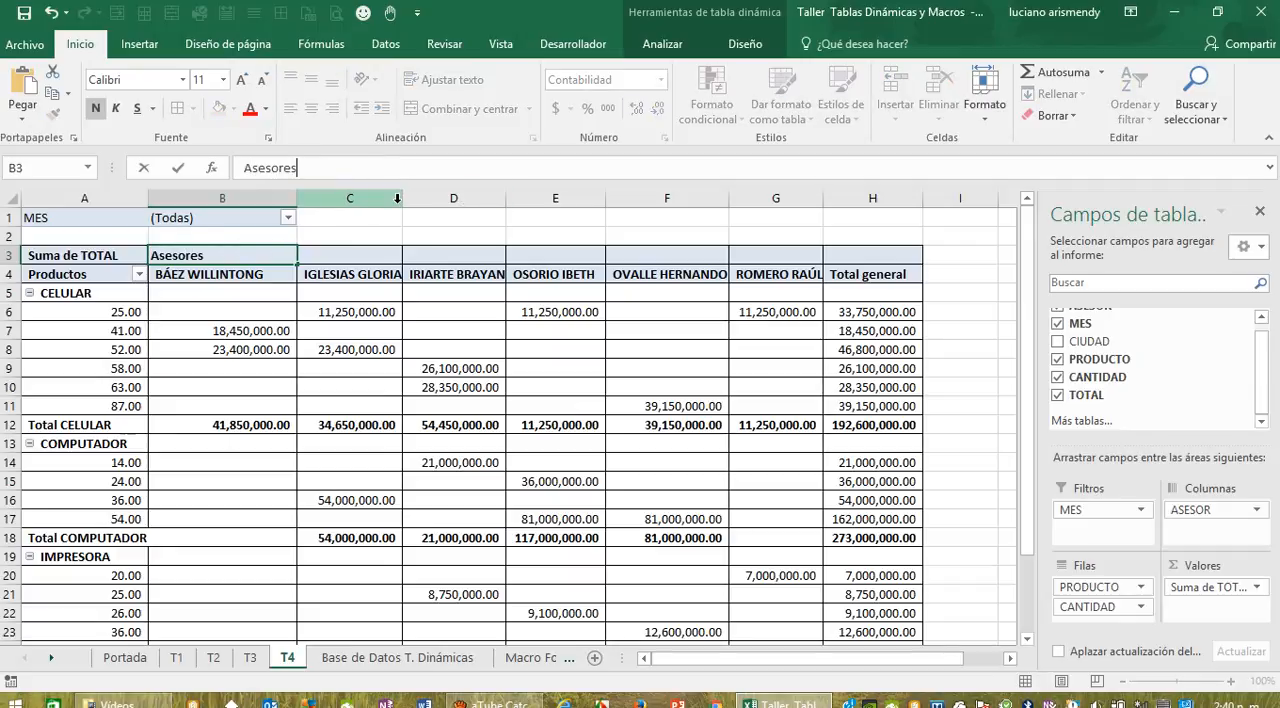
pyautogui.click(446, 232)
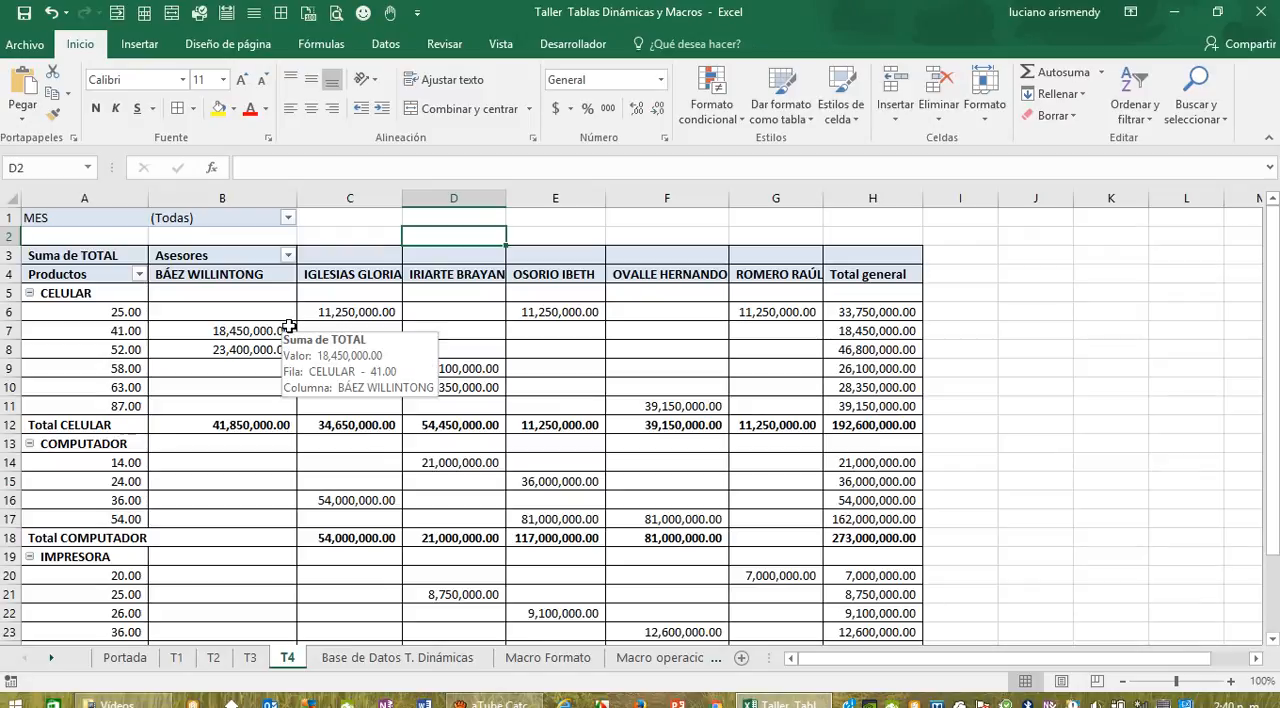
# Step: Apply the Medio pivot table style with black header and grand total rows to the whole T4 pivot table
pyautogui.moveTo(314, 355)
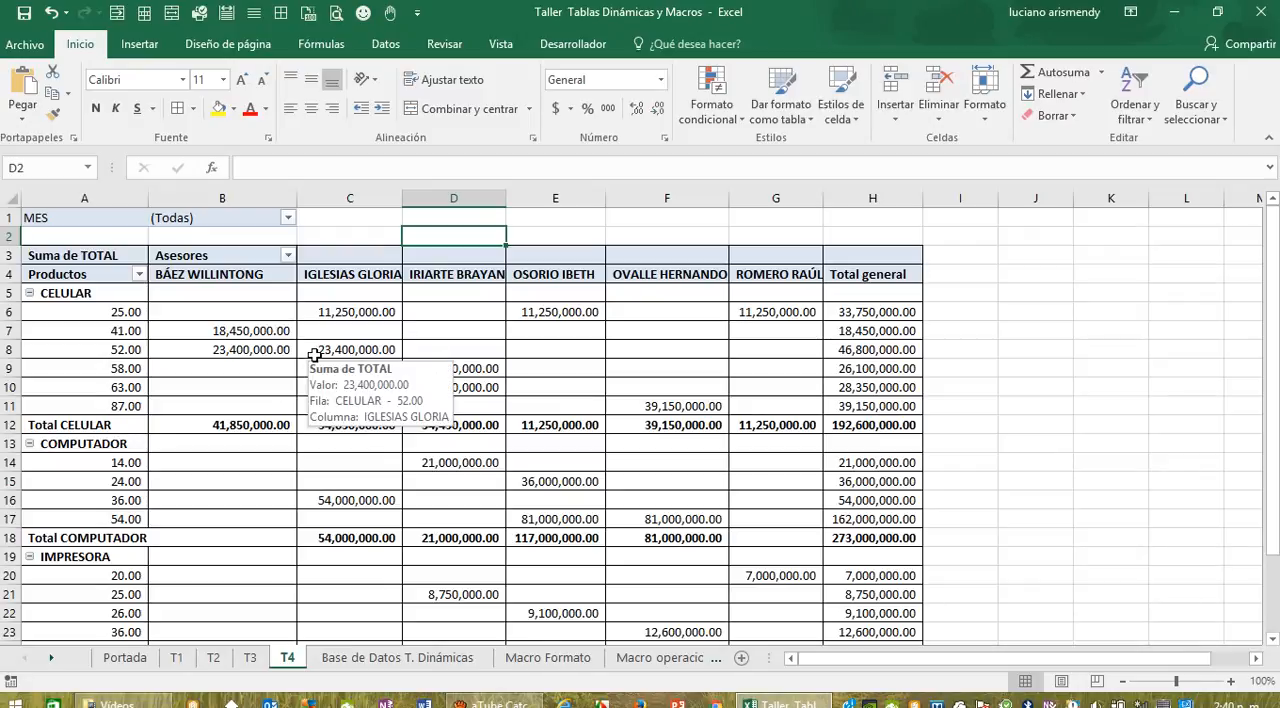
pyautogui.click(87, 250)
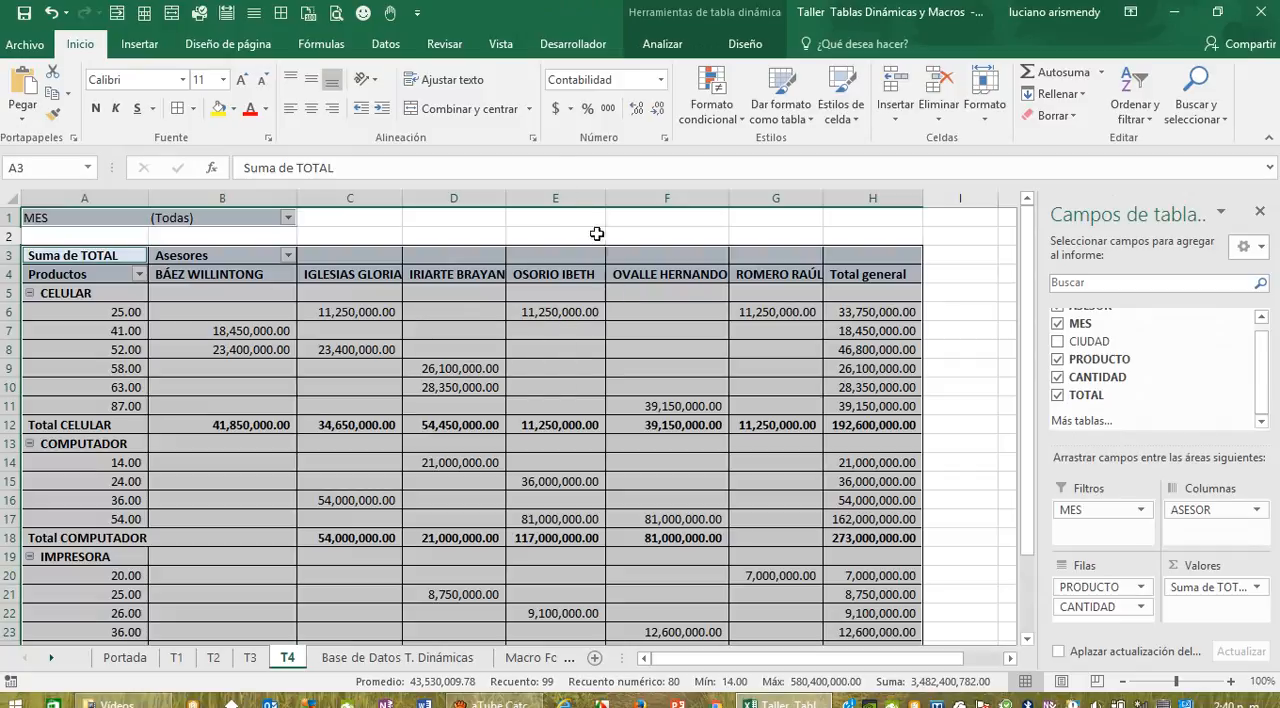
pyautogui.click(744, 44)
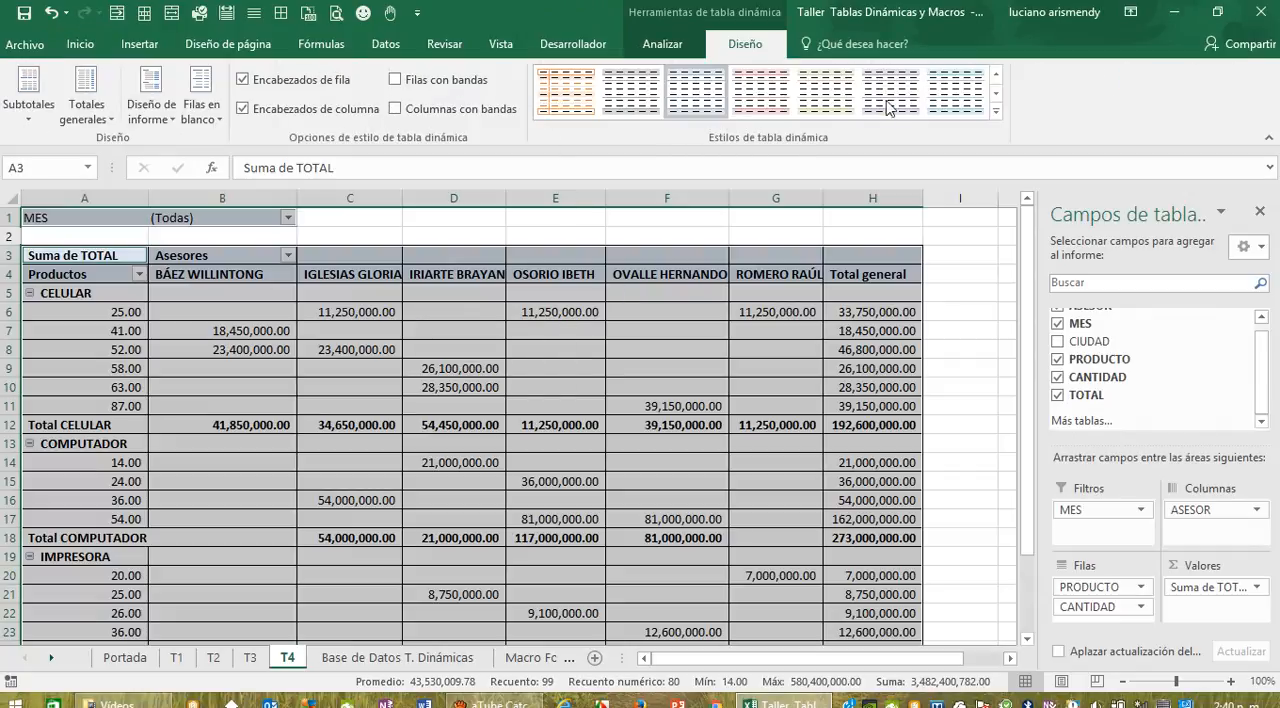
pyautogui.click(998, 113)
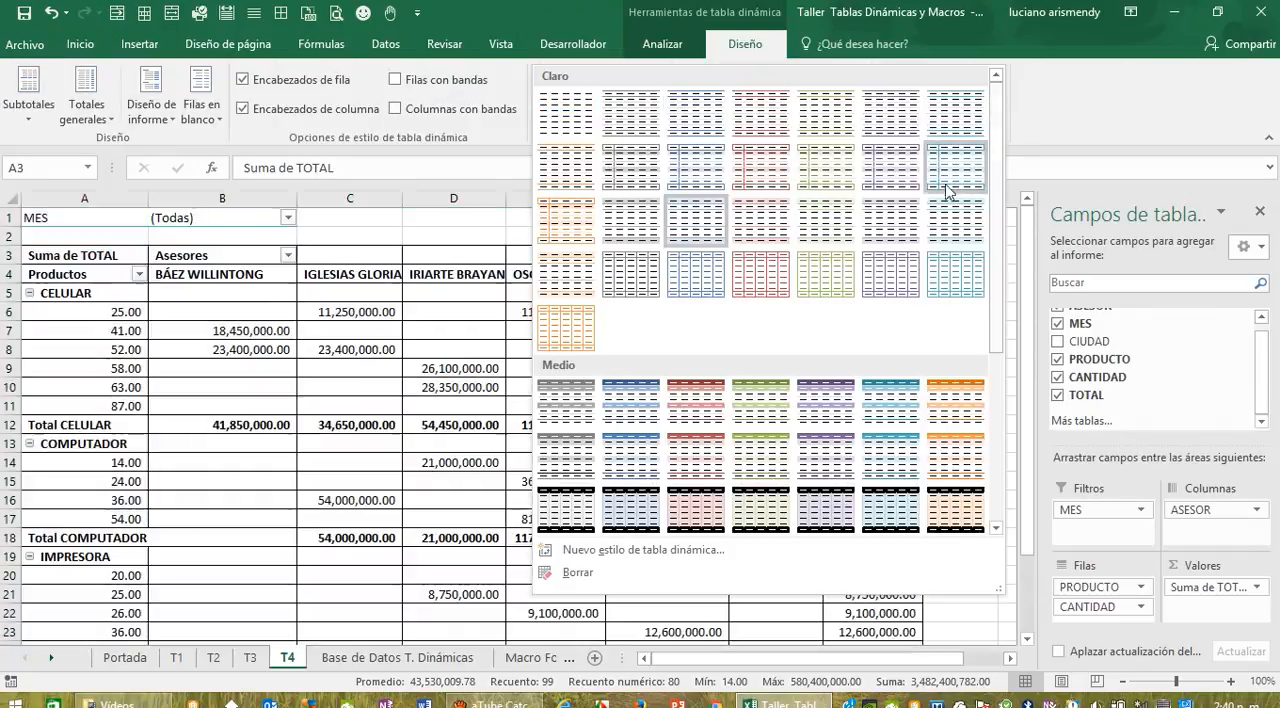
pyautogui.click(566, 509)
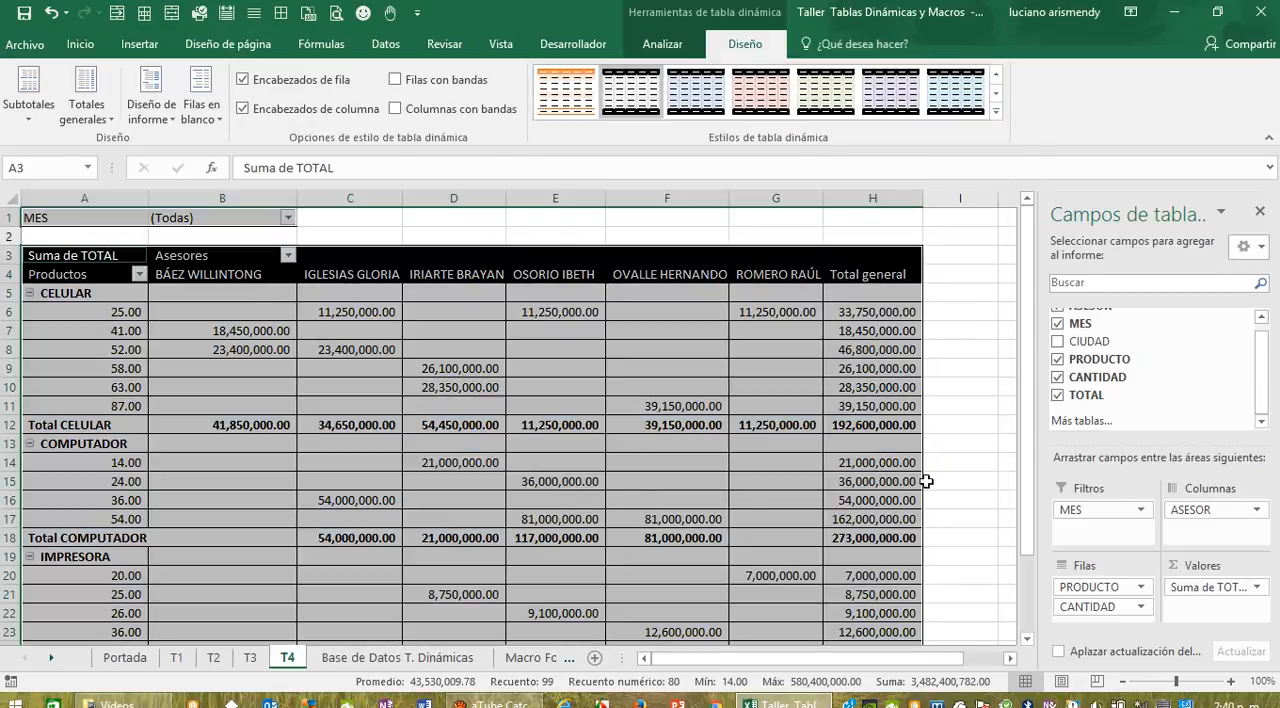
pyautogui.click(960, 466)
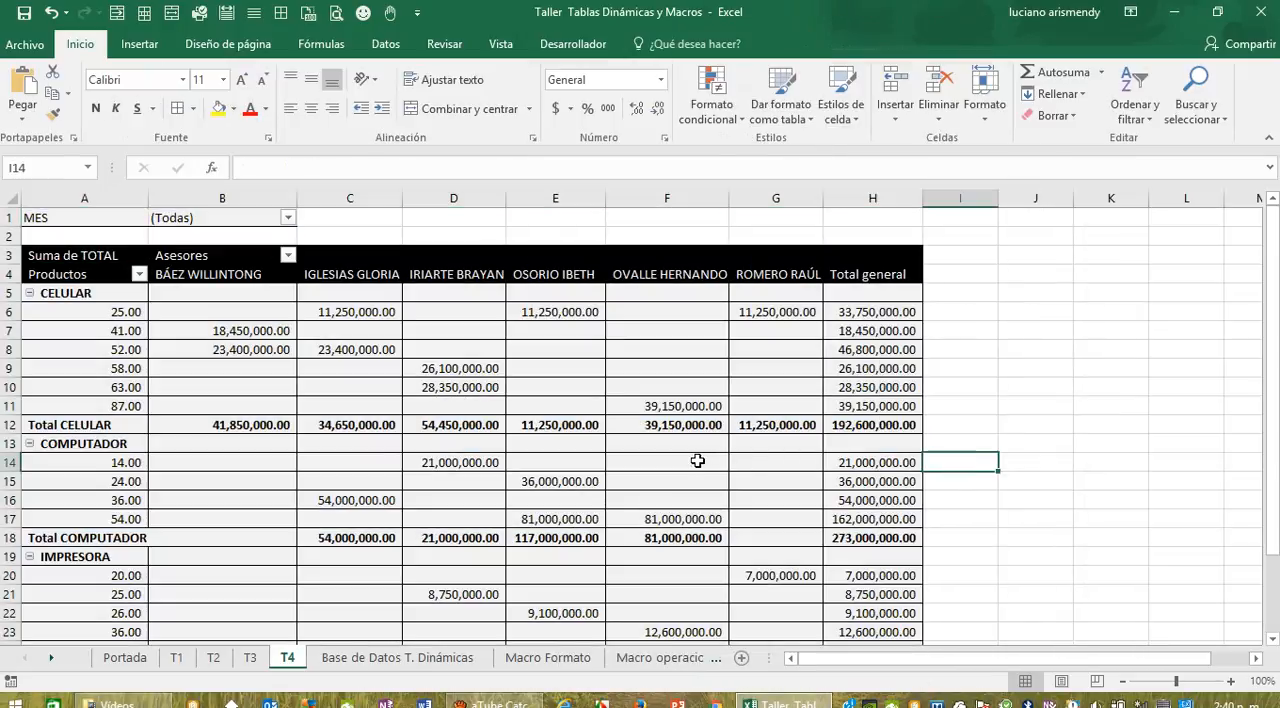
pyautogui.scroll(-3, 696, 441)
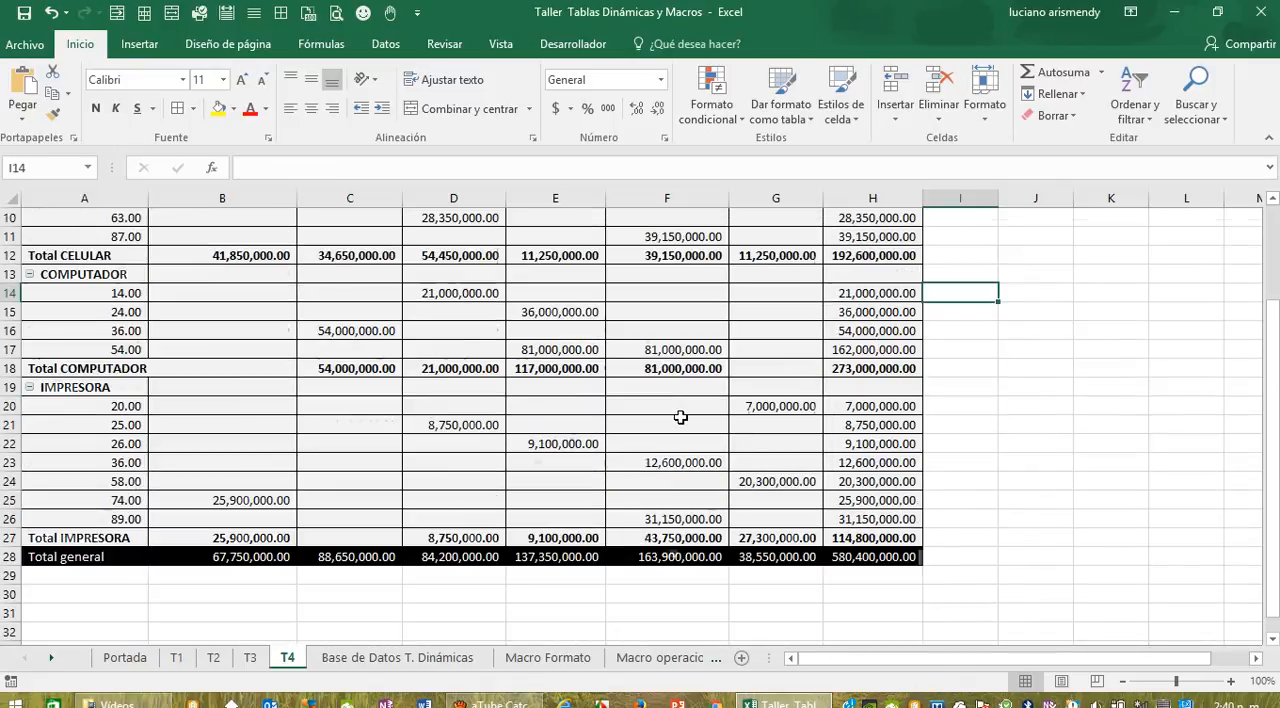
pyautogui.moveTo(679, 417)
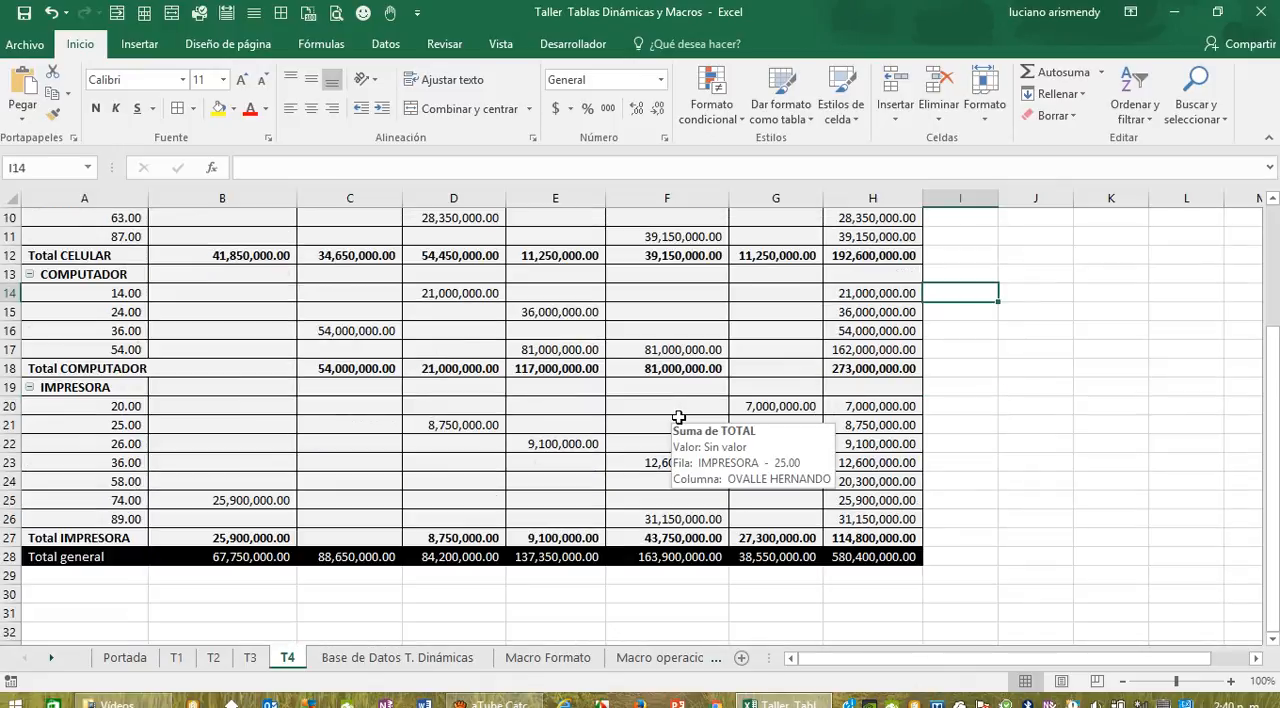
pyautogui.scroll(2, 679, 417)
pyautogui.moveTo(619, 406)
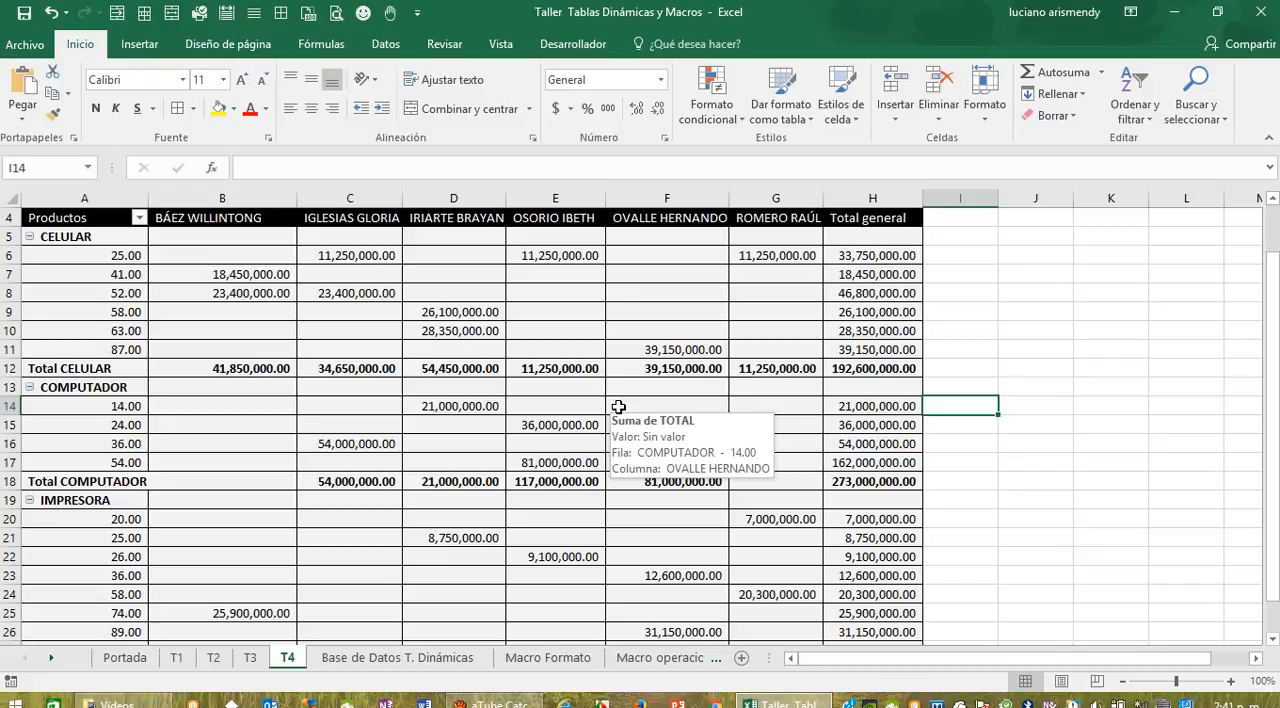
pyautogui.moveTo(427, 328)
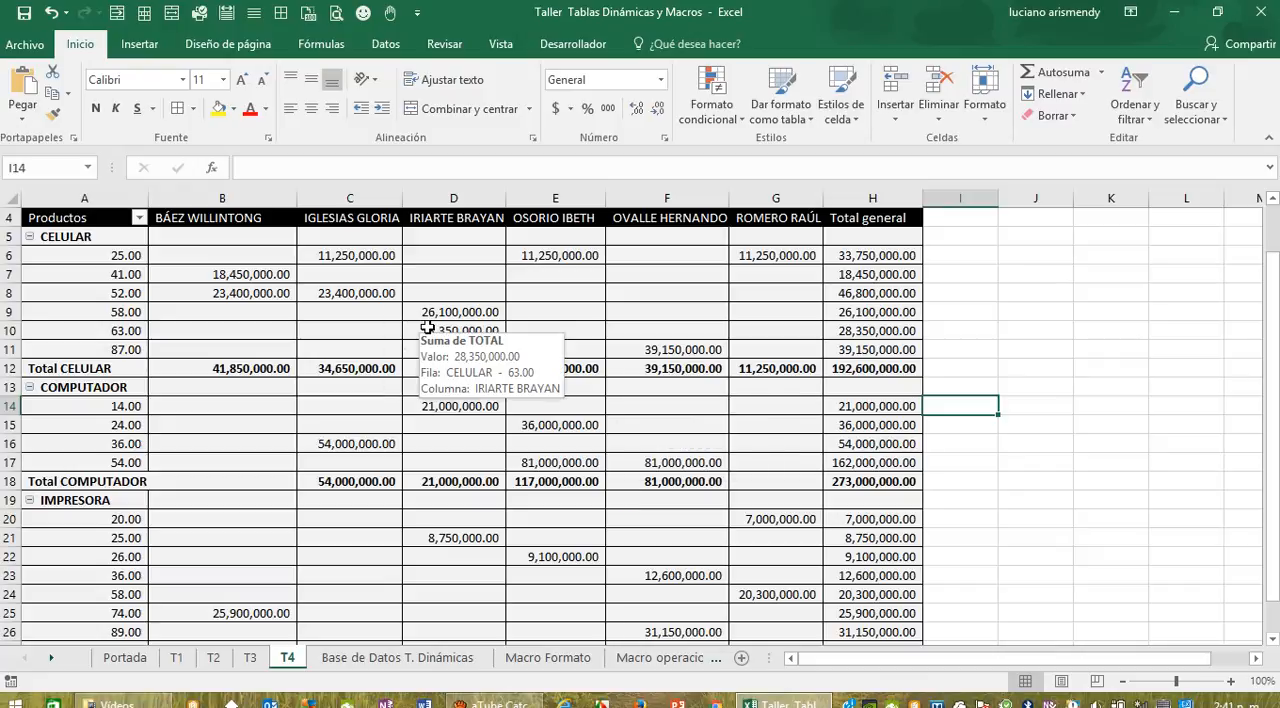
# Step: Create a pivot table on a new worksheet from the sales table A4:F25 in the Base de Datos T. Dinámicas sheet
pyautogui.click(374, 658)
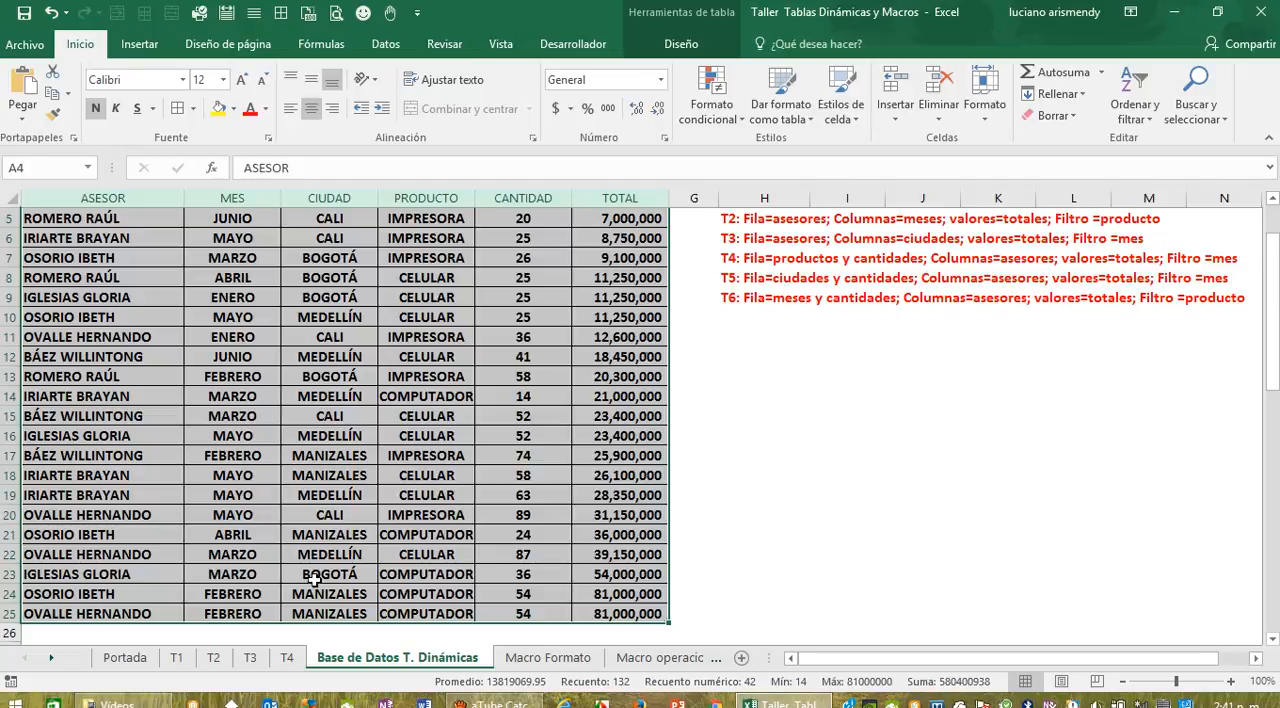
pyautogui.scroll(2, 286, 457)
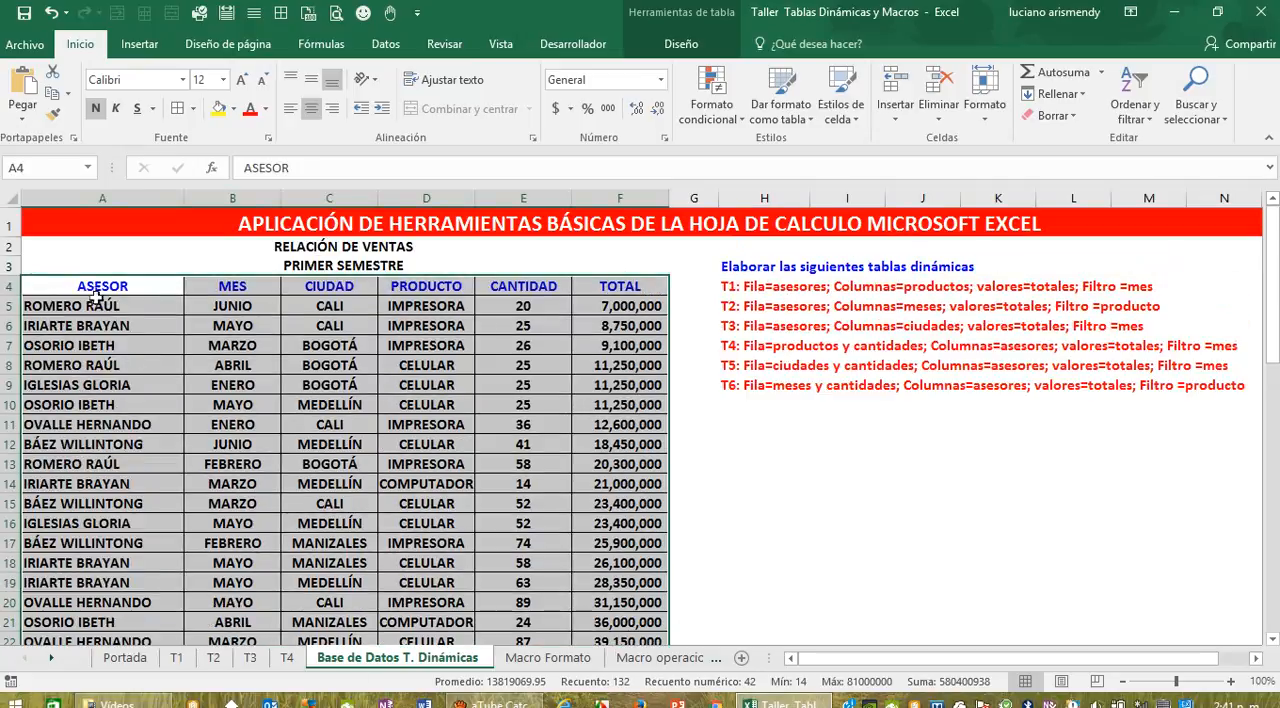
pyautogui.moveTo(96, 290); pyautogui.dragTo(618, 621)
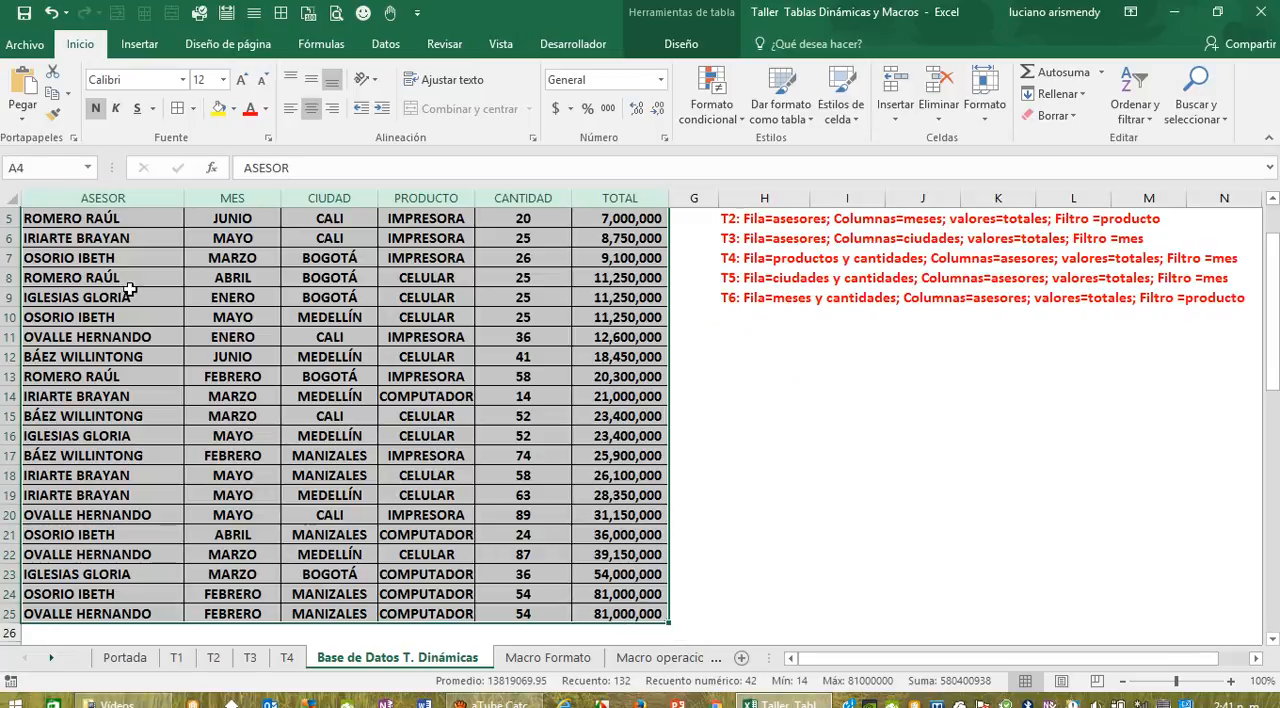
pyautogui.click(139, 44)
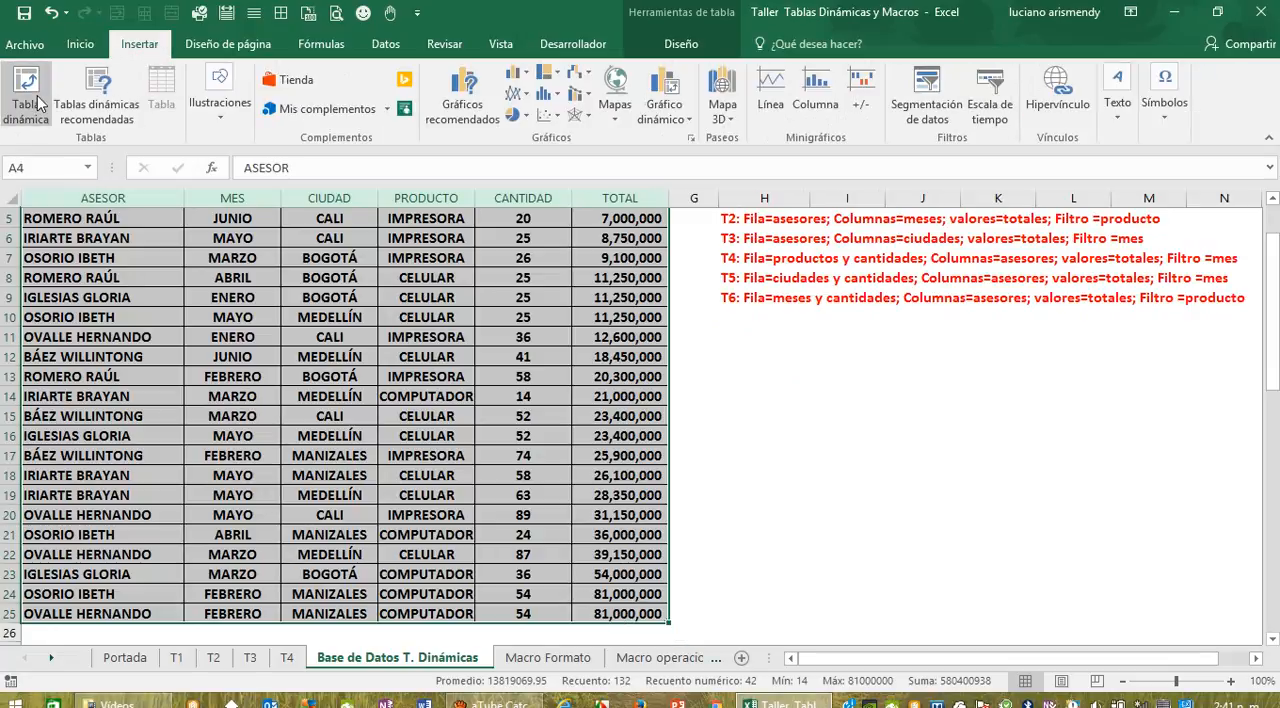
pyautogui.click(26, 95)
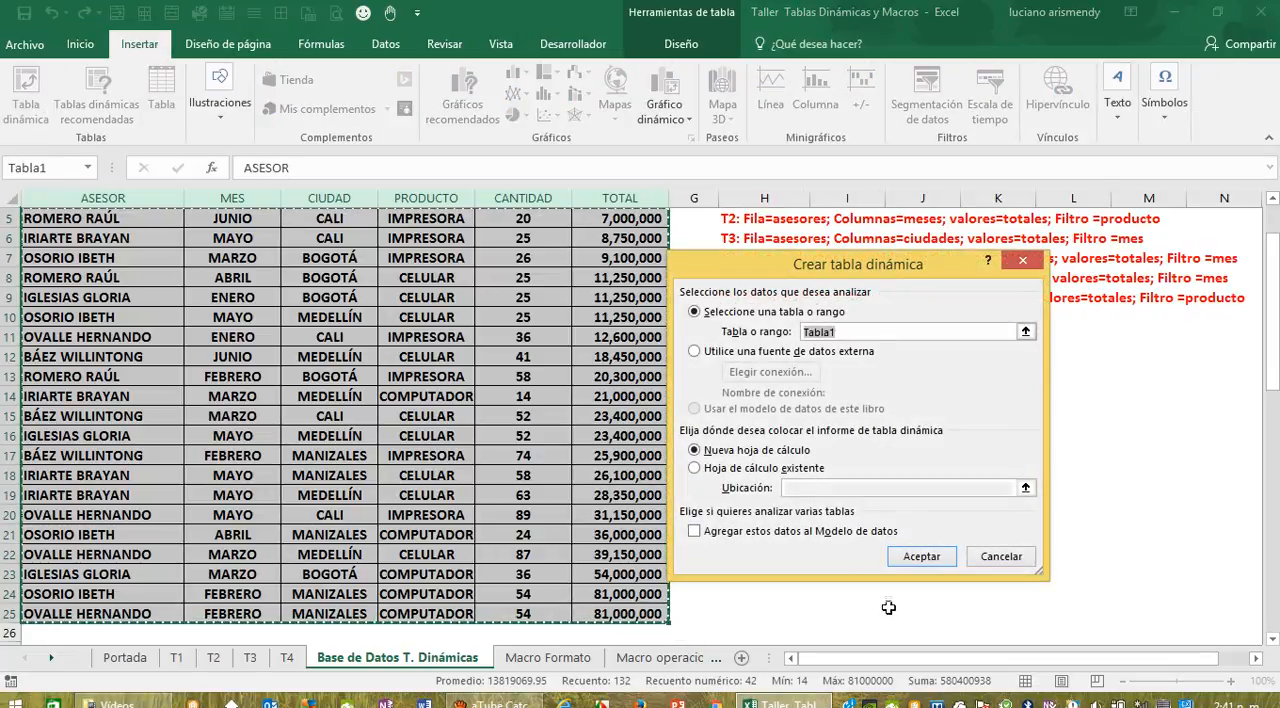
pyautogui.click(921, 558)
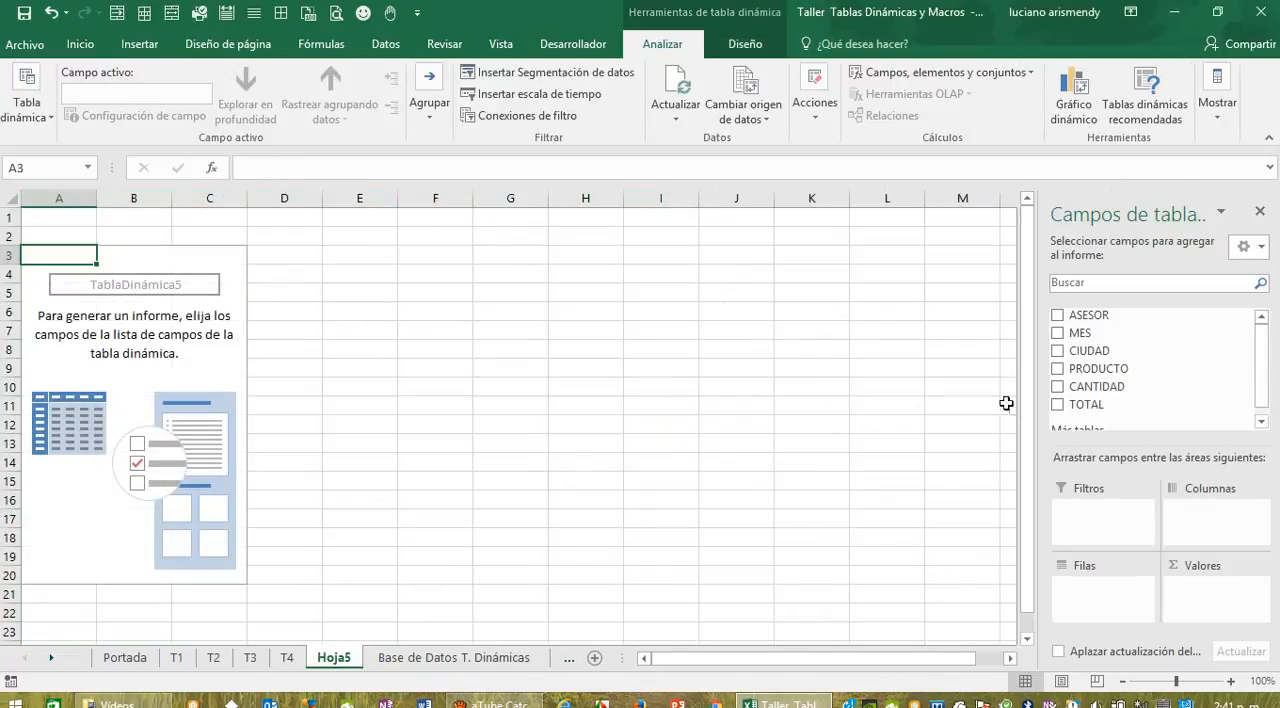
# Step: Add CIUDAD and CANTIDAD to the new pivot table's rows and check the table requirements in the Base de Datos T. Dinámicas sheet
pyautogui.moveTo(1087, 355); pyautogui.dragTo(1110, 590)
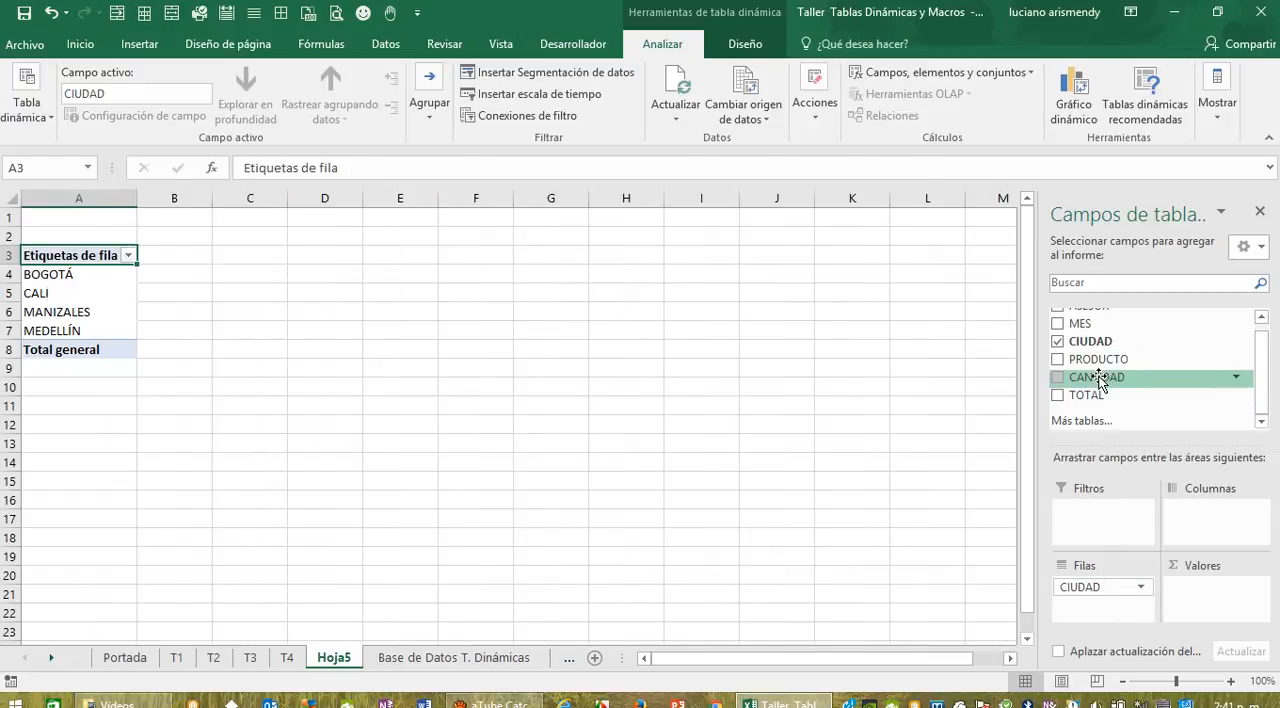
pyautogui.moveTo(1099, 380); pyautogui.dragTo(1099, 614)
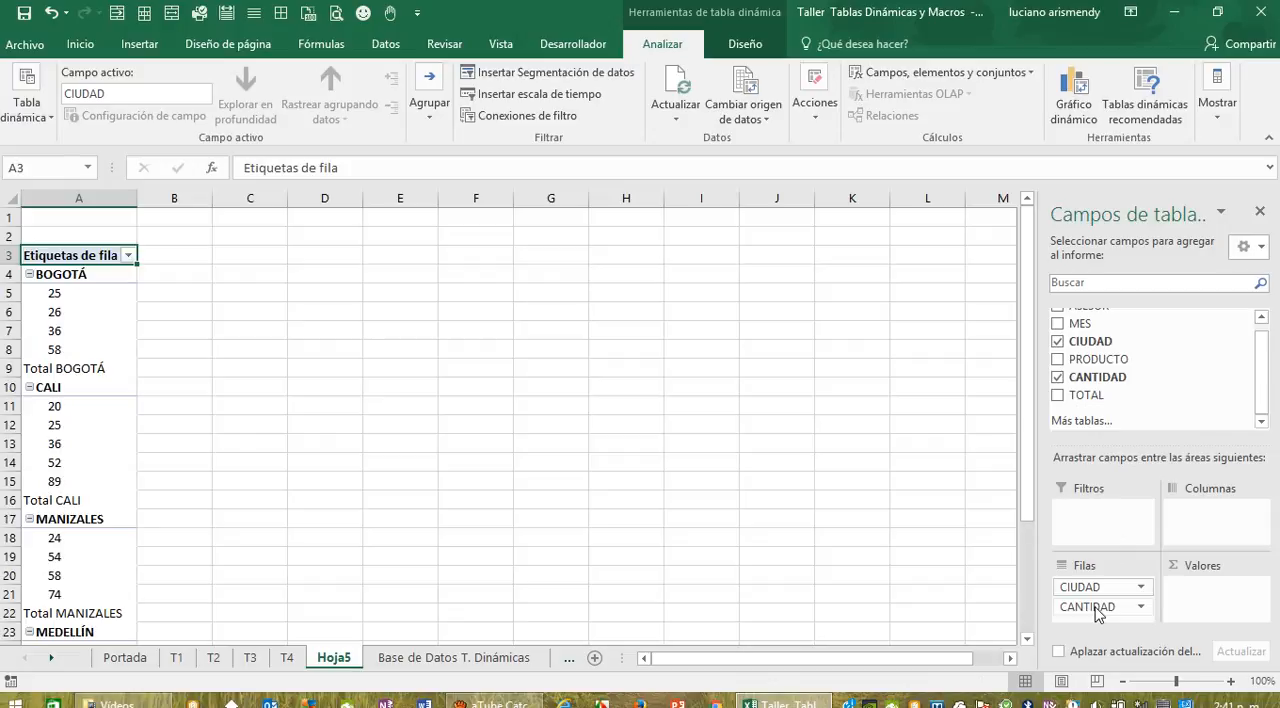
pyautogui.click(418, 659)
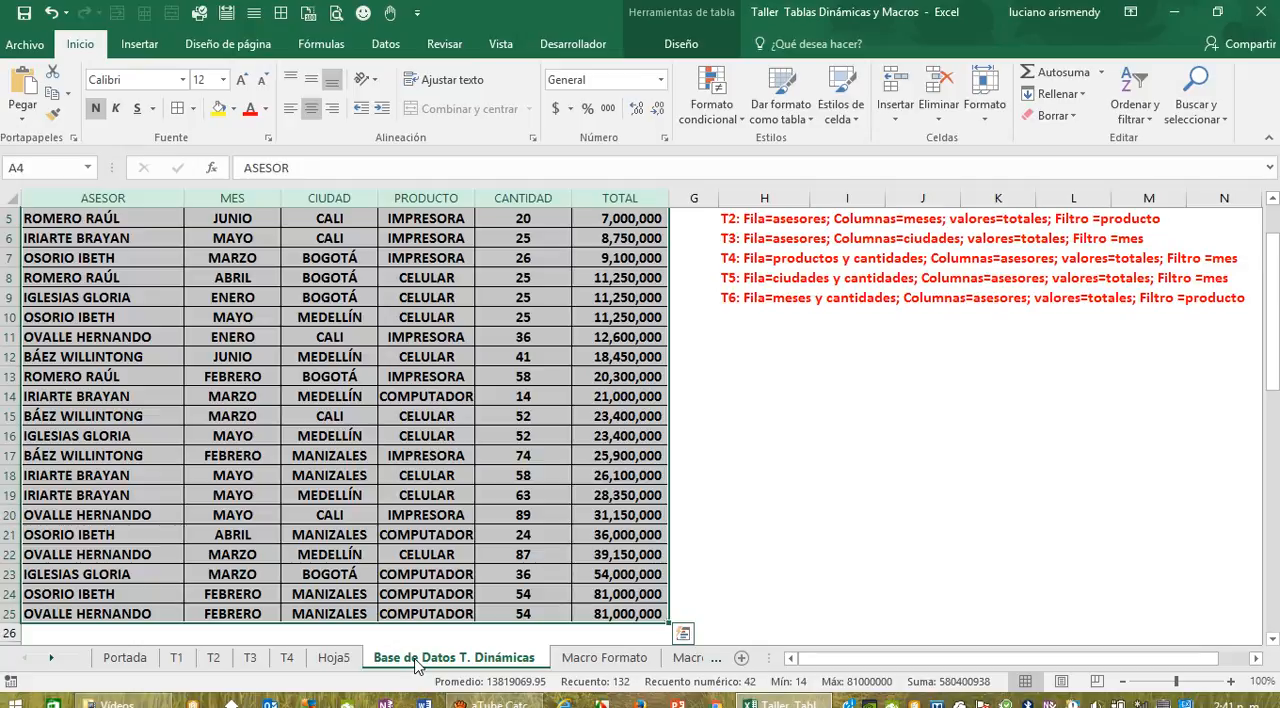
pyautogui.click(338, 657)
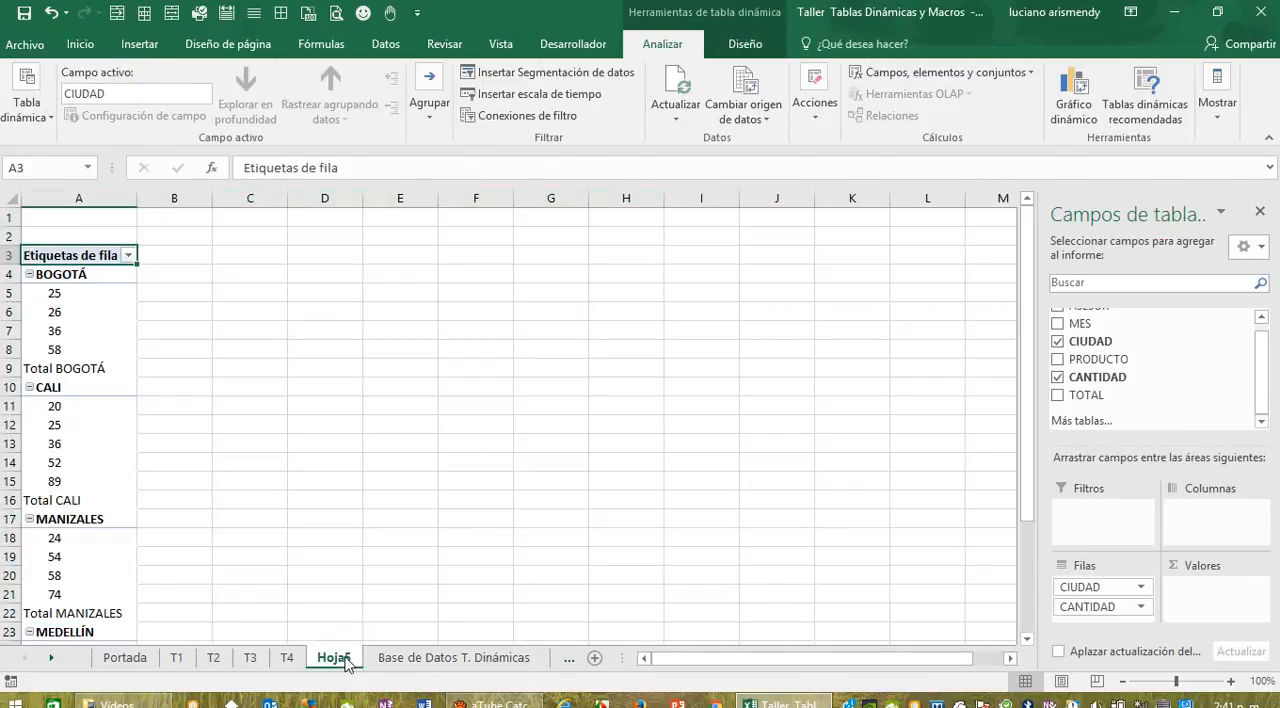
# Step: Rename the new pivot table's worksheet Hoja5 as T5
pyautogui.click(432, 560)
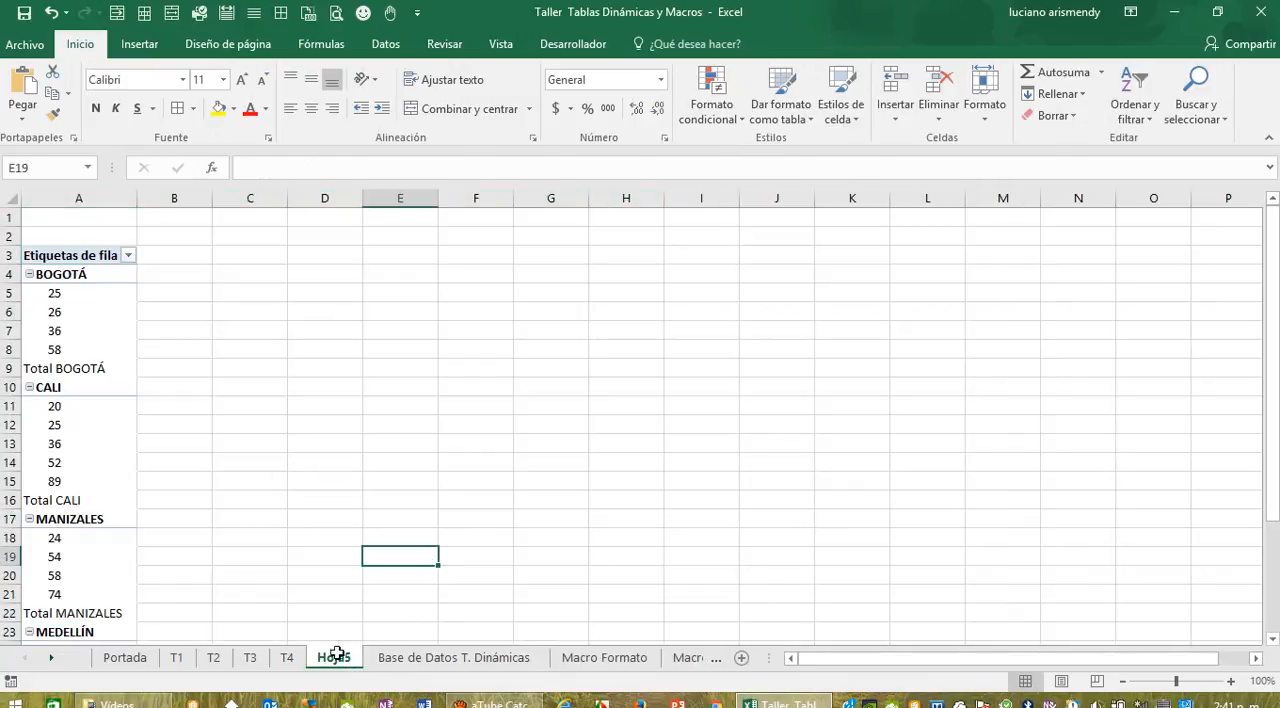
pyautogui.doubleClick(334, 658)
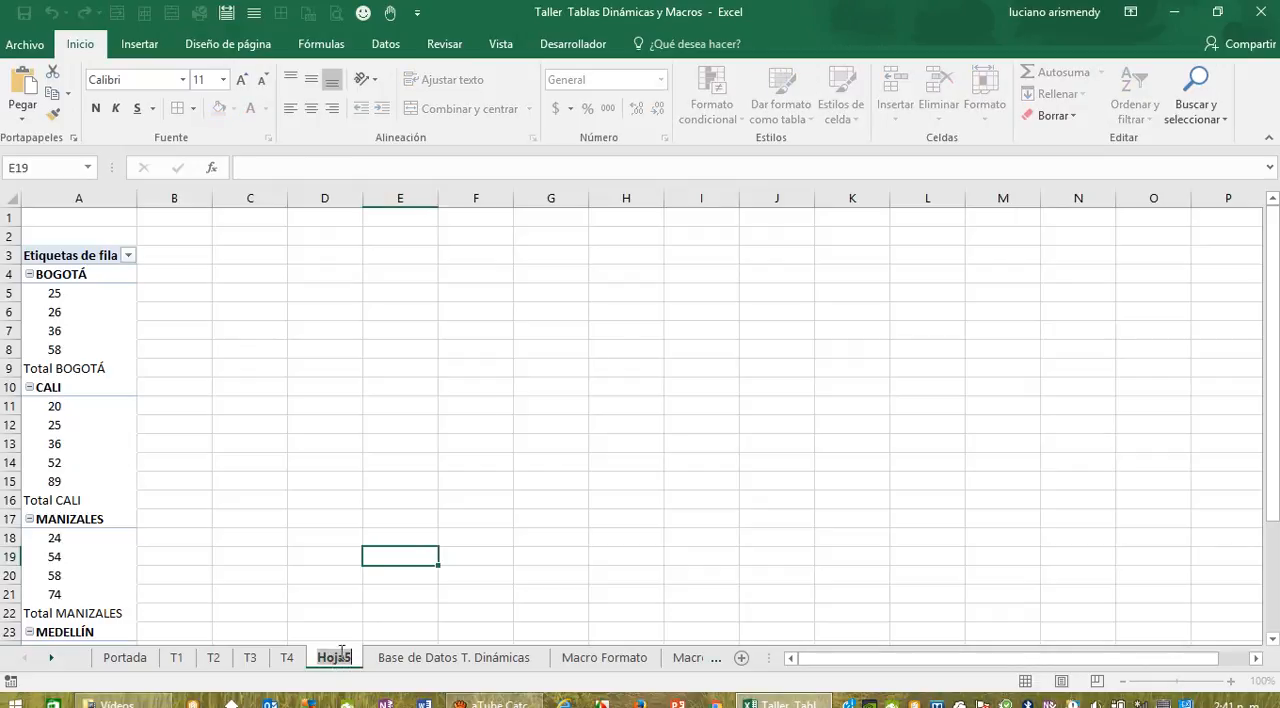
pyautogui.write('T5')
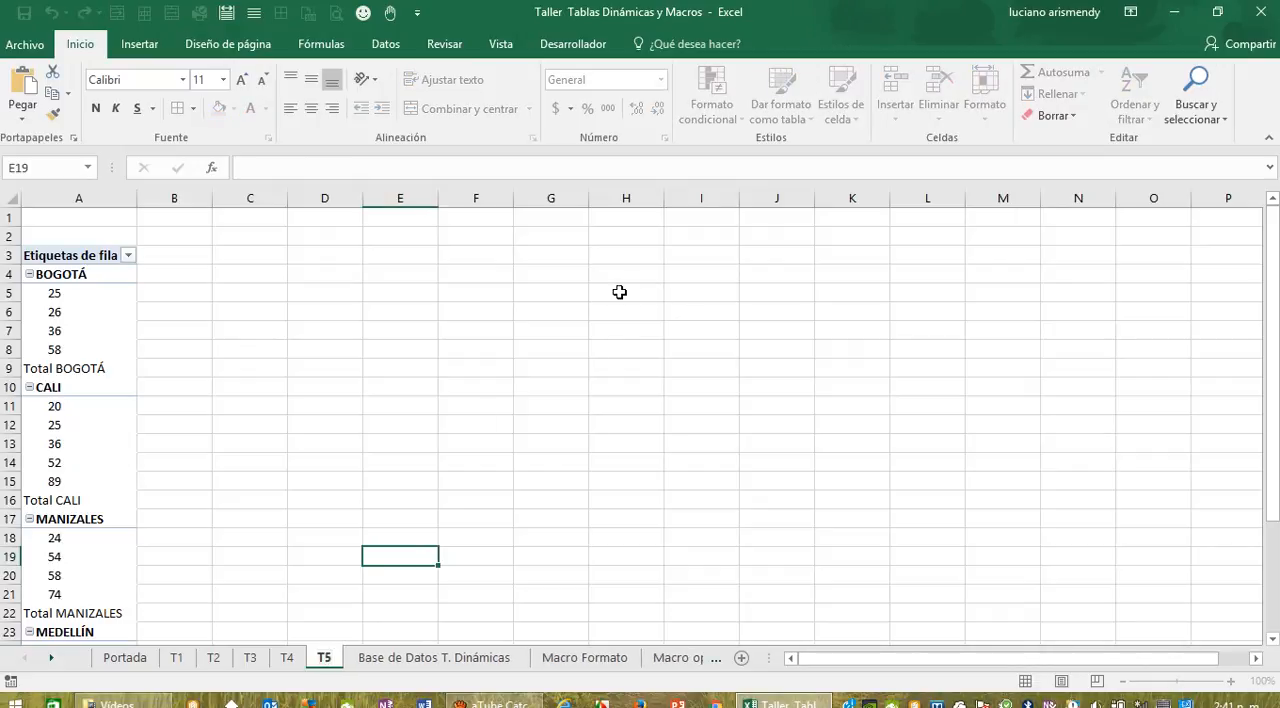
pyautogui.click(623, 413)
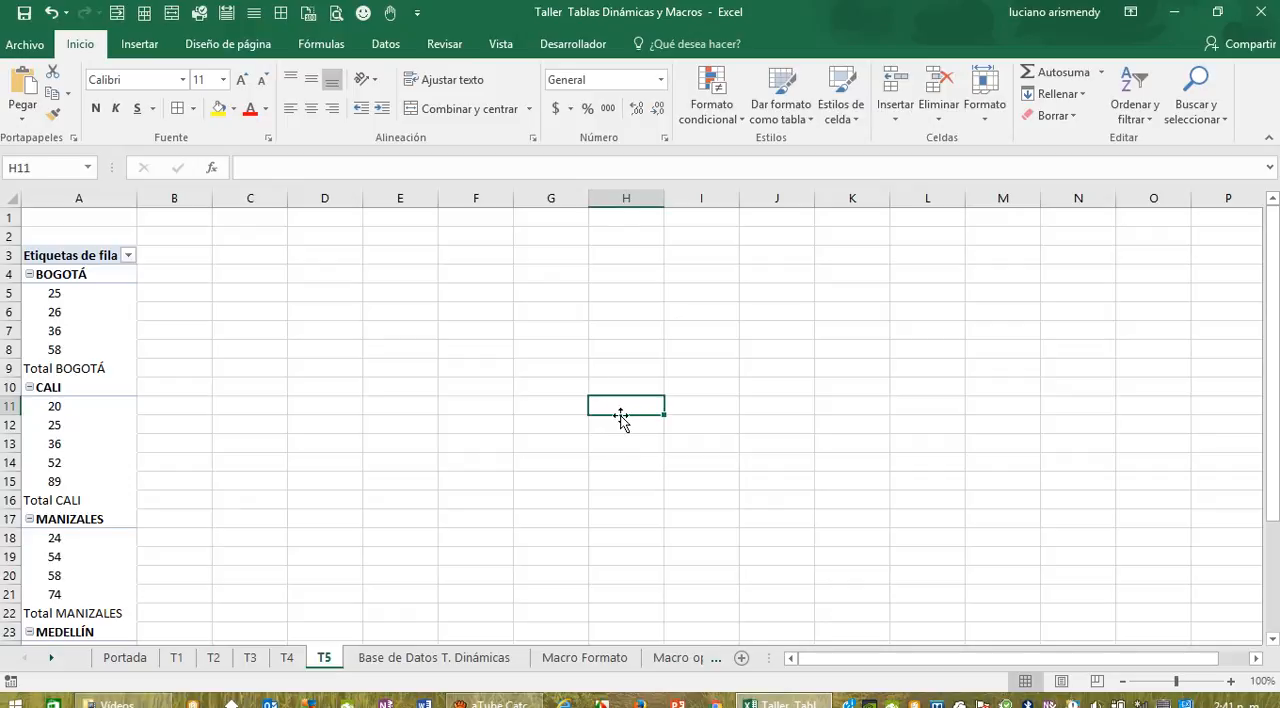
# Step: Add ASESOR to the columns and TOTAL to the values of the T5 pivot table
pyautogui.click(127, 356)
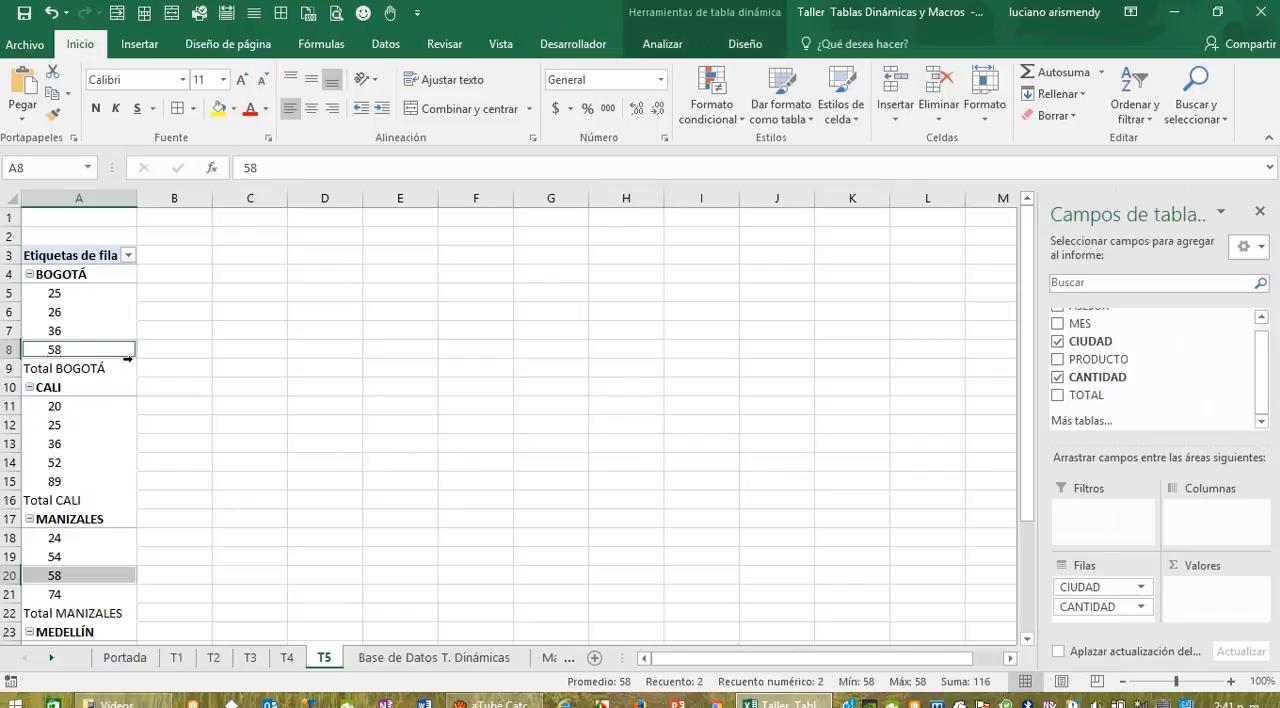
pyautogui.scroll(1, 1250, 380)
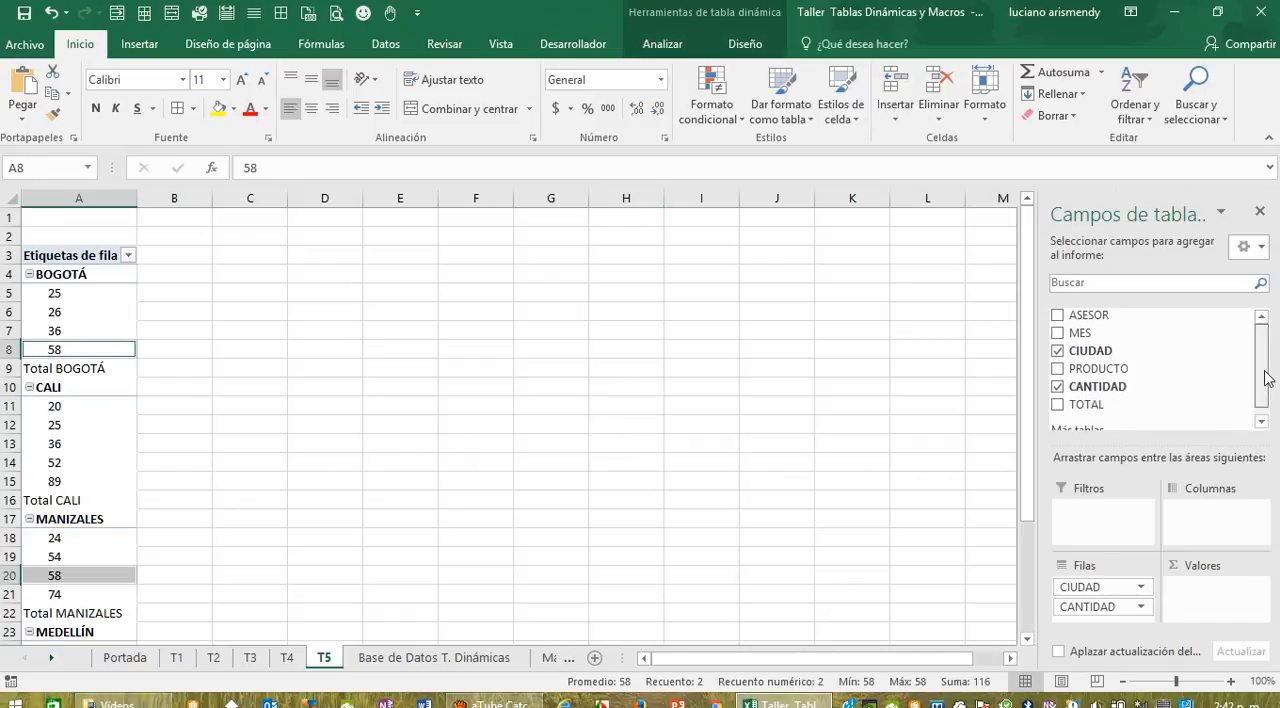
pyautogui.moveTo(1098, 326); pyautogui.dragTo(1208, 520)
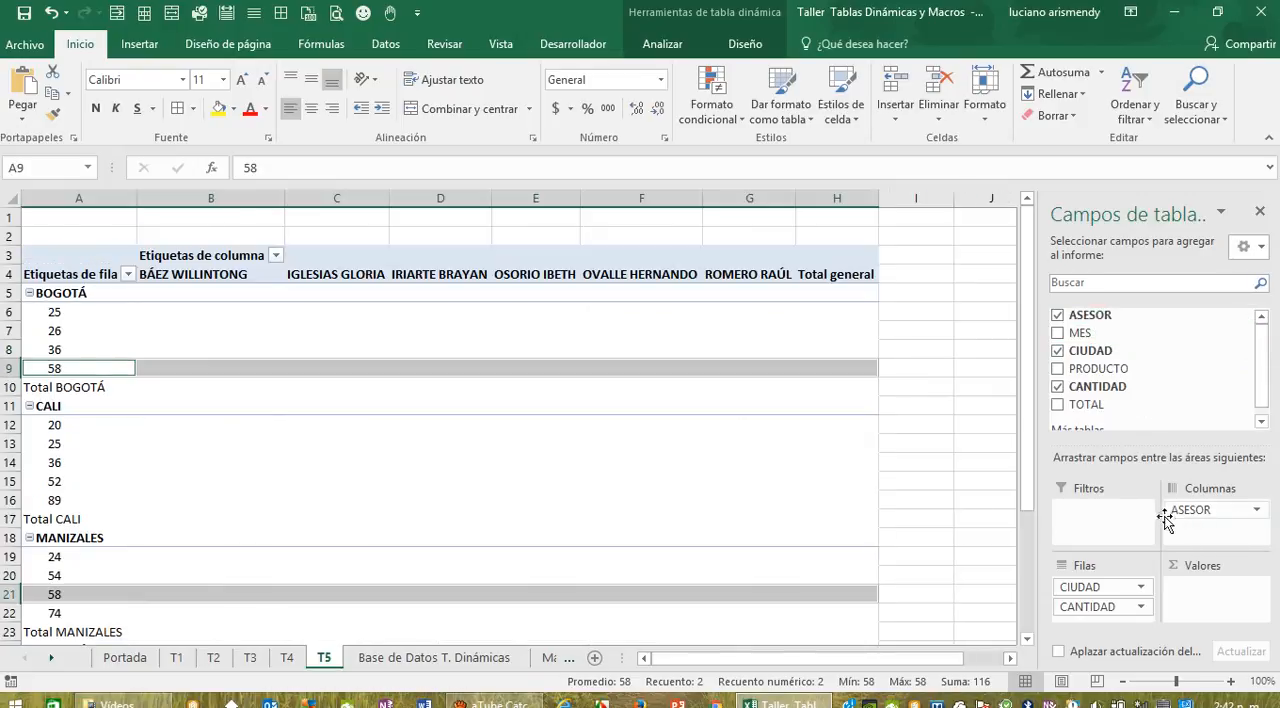
pyautogui.moveTo(1083, 412); pyautogui.dragTo(1192, 600)
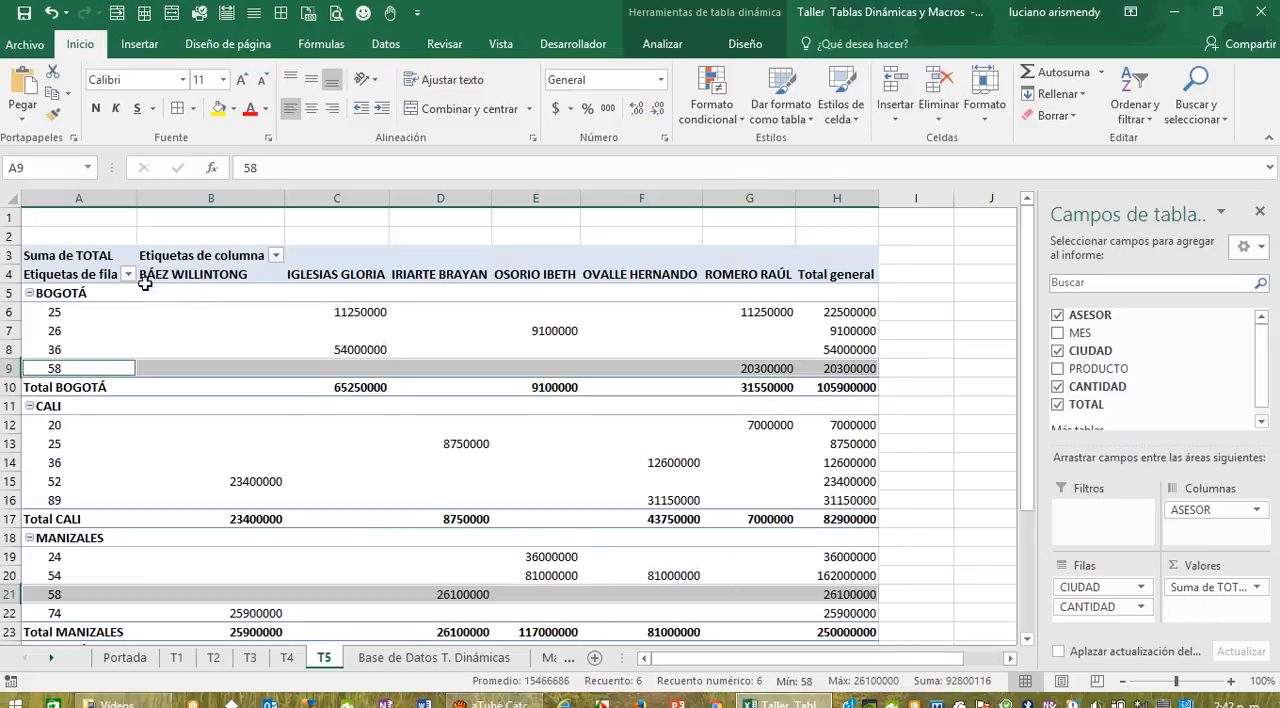
# Step: Add all borders to the T5 pivot table, A3 to H32, and format its numbers with the thousands-separator style
pyautogui.moveTo(92, 256); pyautogui.dragTo(829, 598)
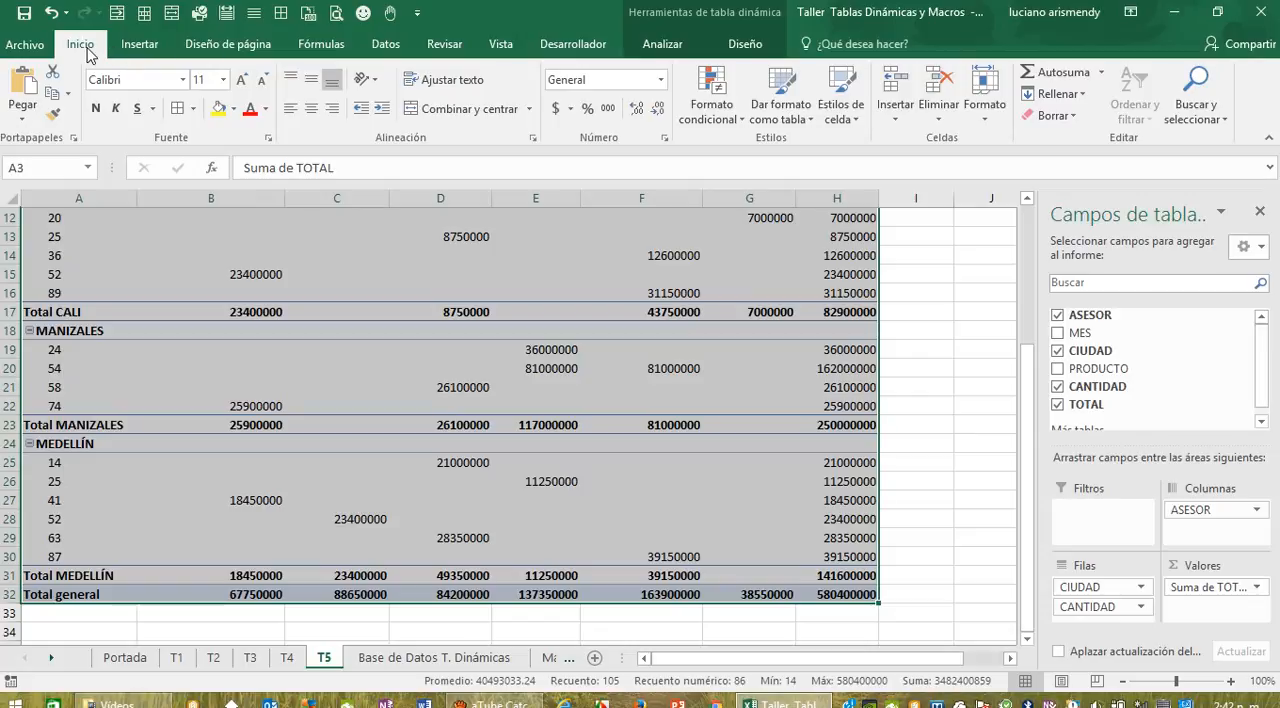
pyautogui.click(193, 109)
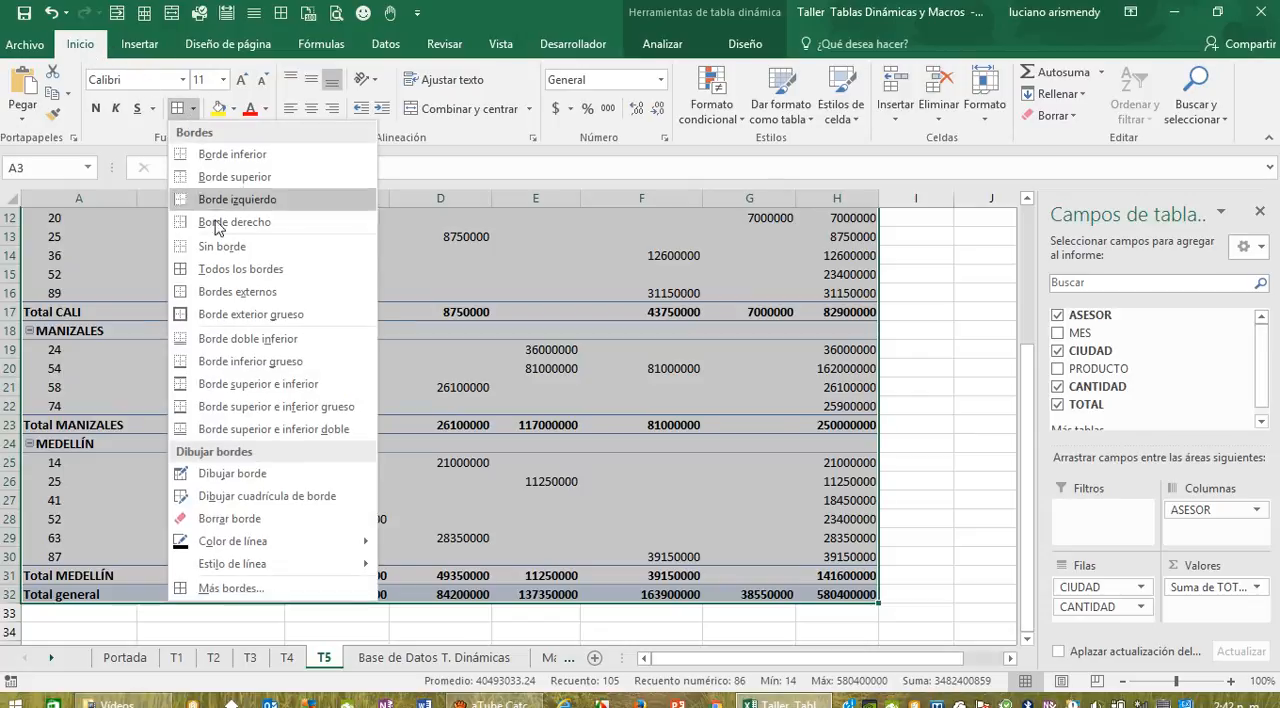
pyautogui.click(252, 269)
pyautogui.scroll(4, 254, 267)
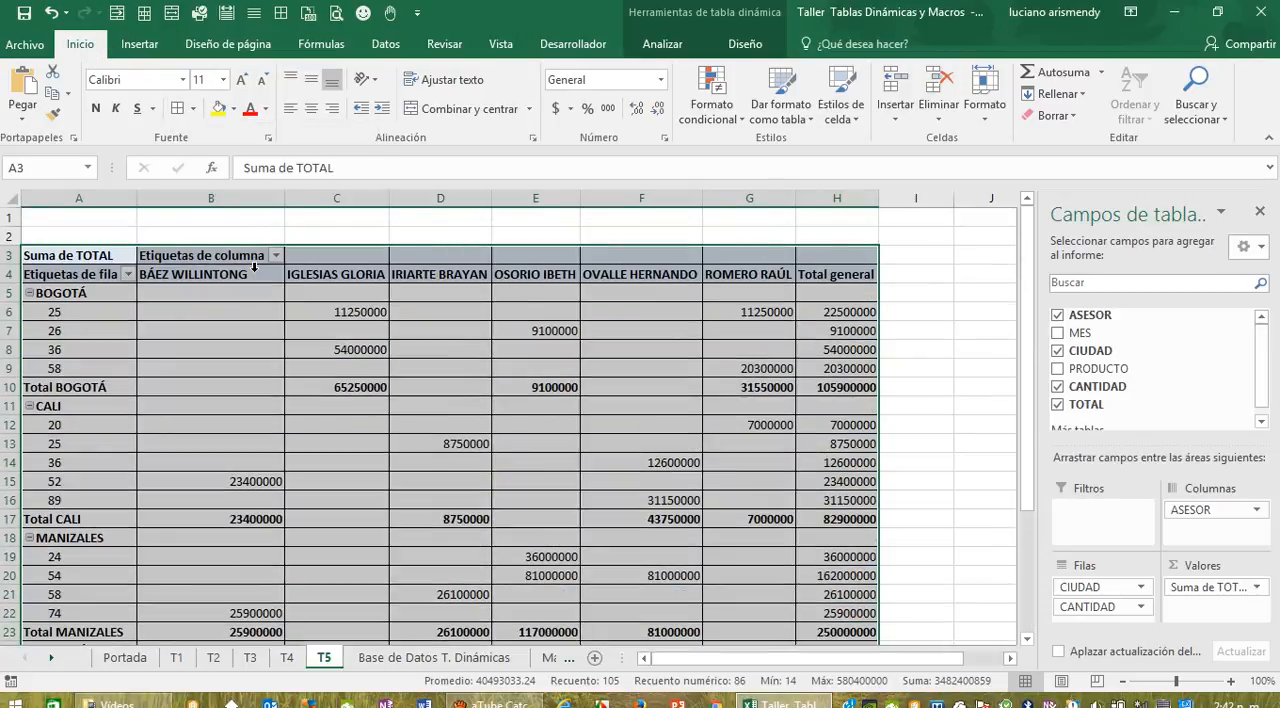
pyautogui.click(608, 109)
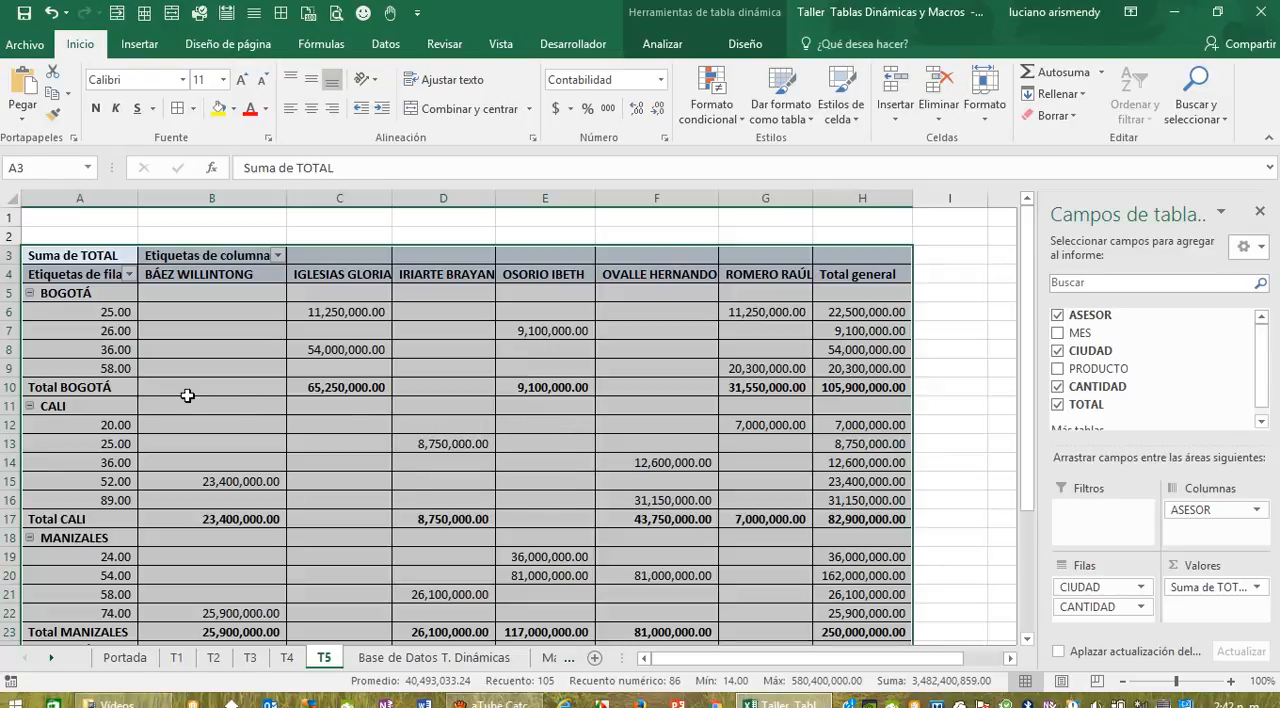
# Step: Replace the row labels heading in A4 of T5 with Ciudades
pyautogui.click(129, 275)
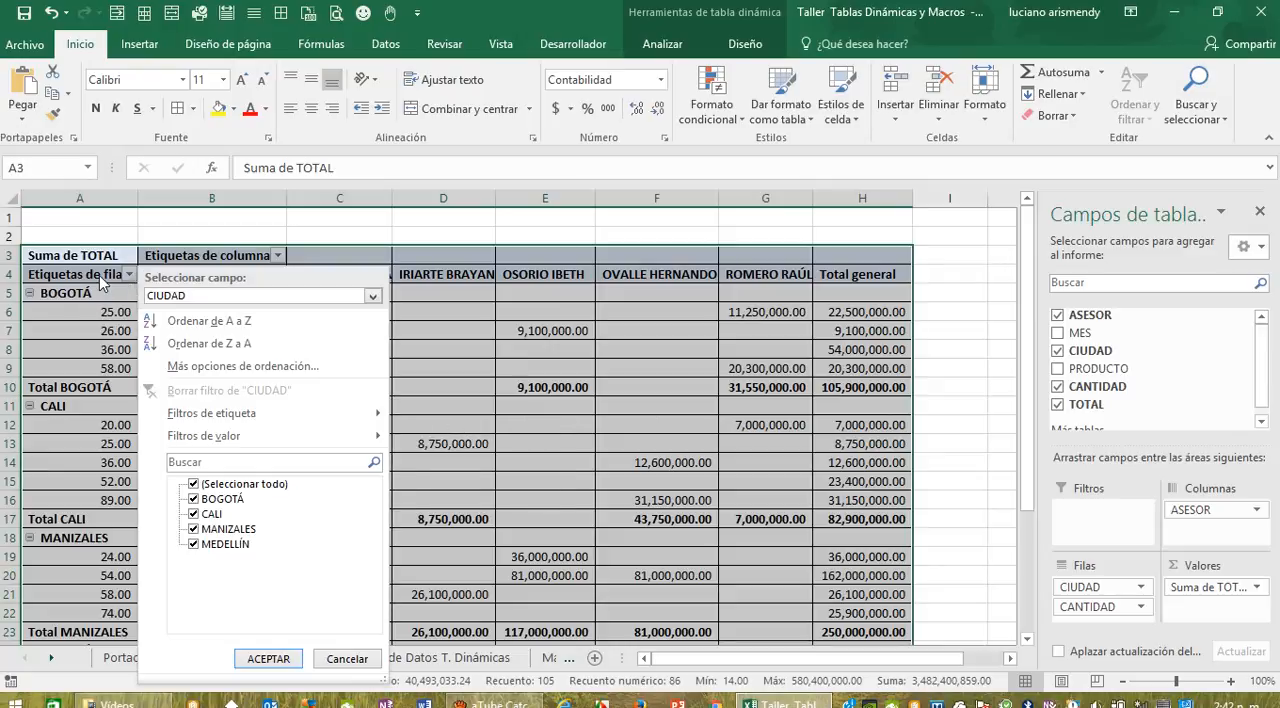
pyautogui.click(99, 274)
pyautogui.click(99, 273)
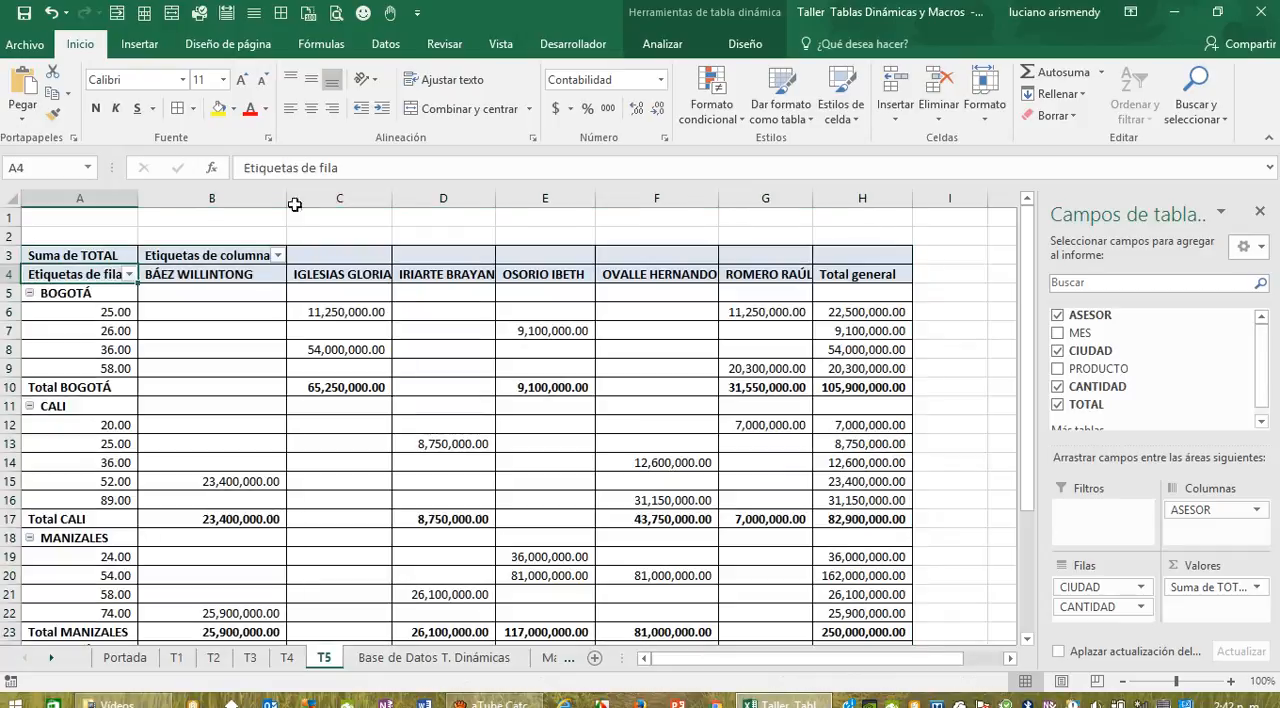
pyautogui.click(366, 170)
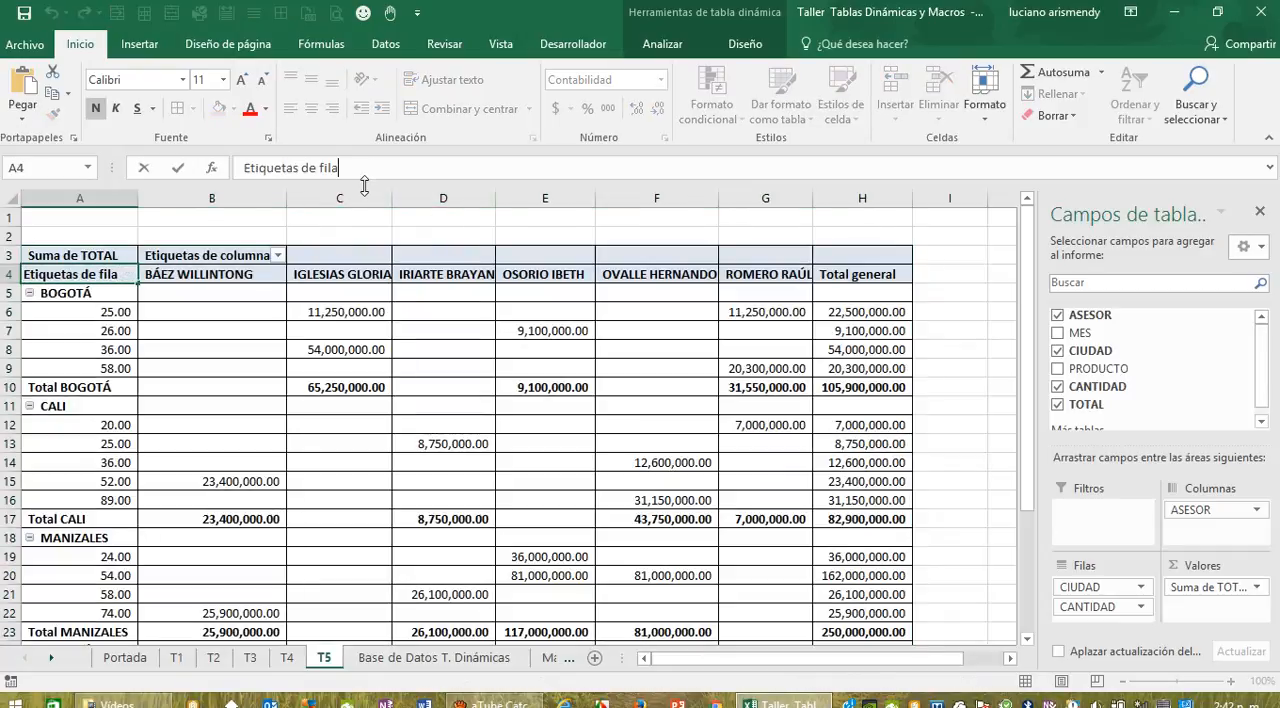
pyautogui.press('BackSpace')
pyautogui.press('BackSpace')
pyautogui.press('BackSpace')
pyautogui.press('BackSpace')
pyautogui.press('BackSpace')
pyautogui.press('BackSpace')
pyautogui.press('BackSpace')
pyautogui.press('BackSpace')
pyautogui.press('BackSpace')
pyautogui.press('BackSpace')
pyautogui.press('BackSpace')
pyautogui.press('BackSpace')
pyautogui.press('BackSpace')
pyautogui.press('BackSpace')
pyautogui.press('BackSpace')
pyautogui.press('BackSpace')
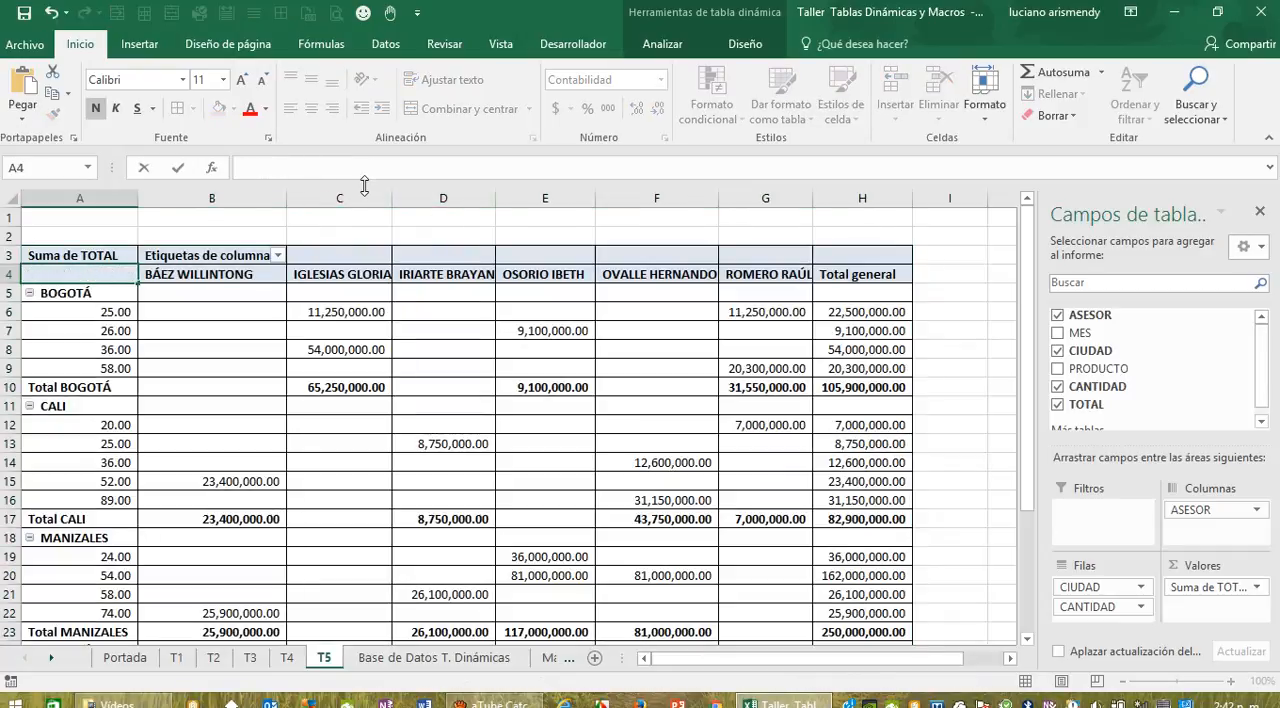
pyautogui.write('Ciudades')
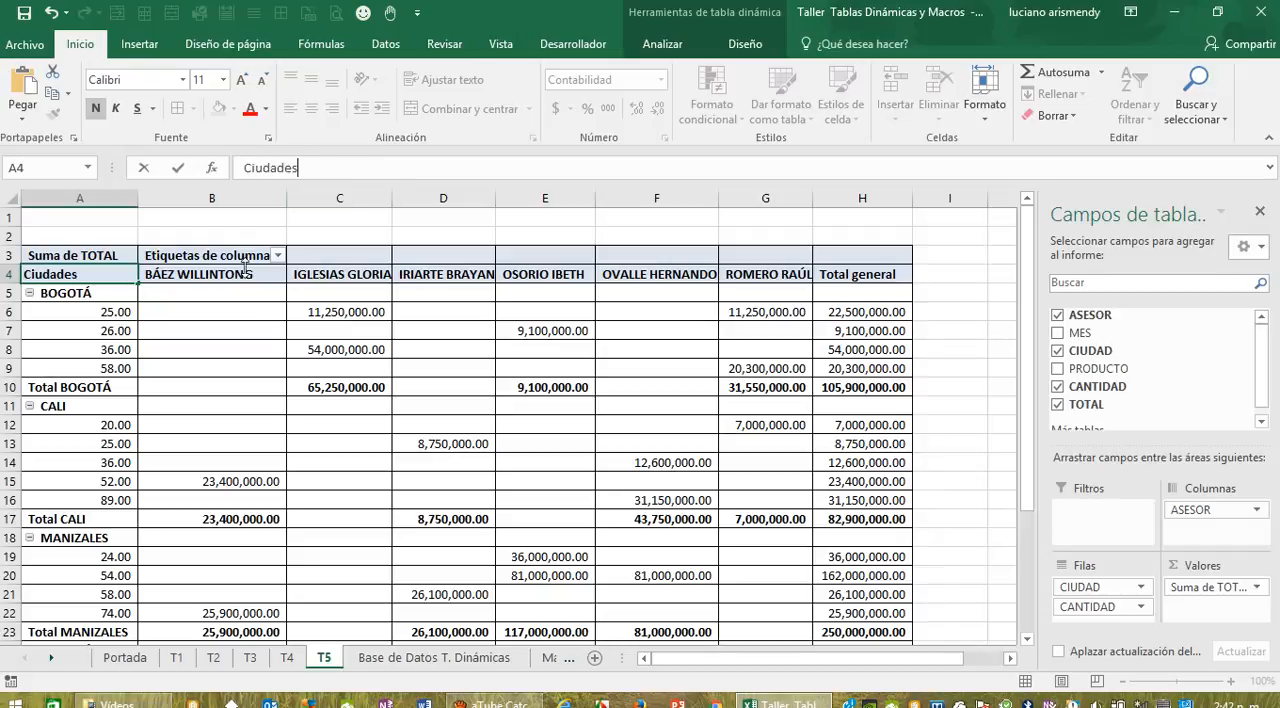
pyautogui.click(222, 322)
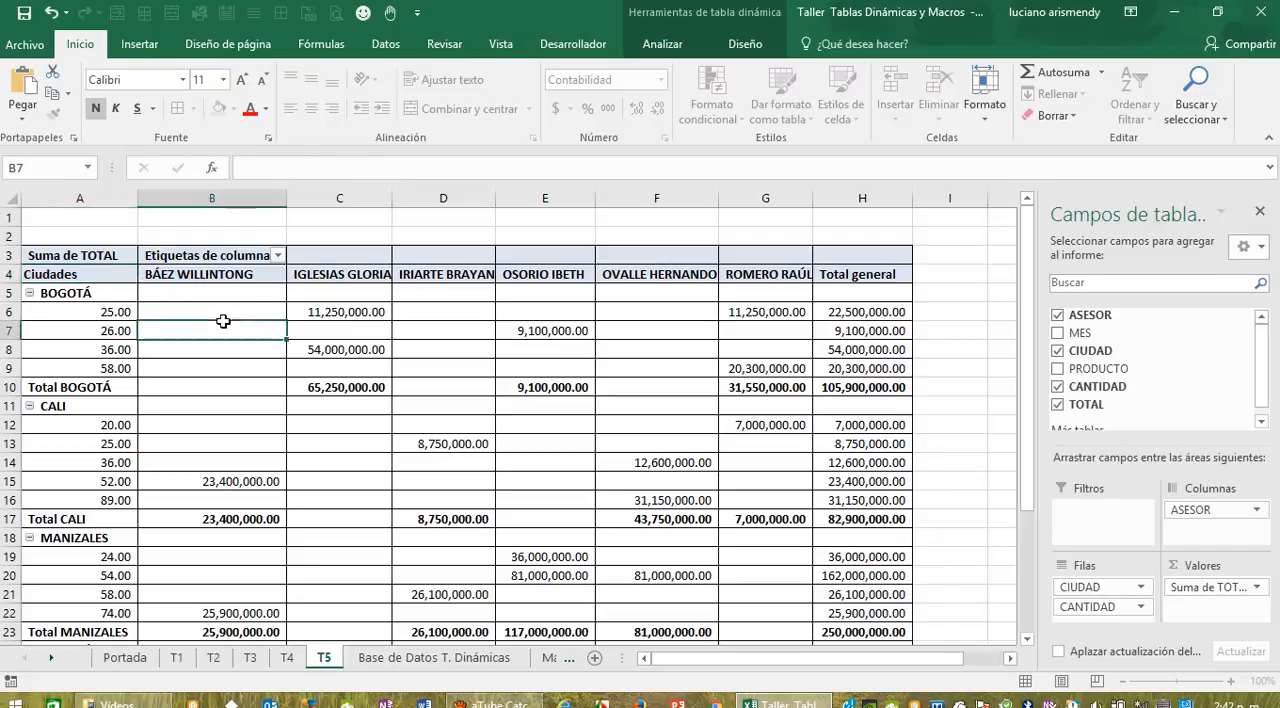
# Step: Replace the column labels heading in B3 of T5 with Asesores
pyautogui.click(257, 256)
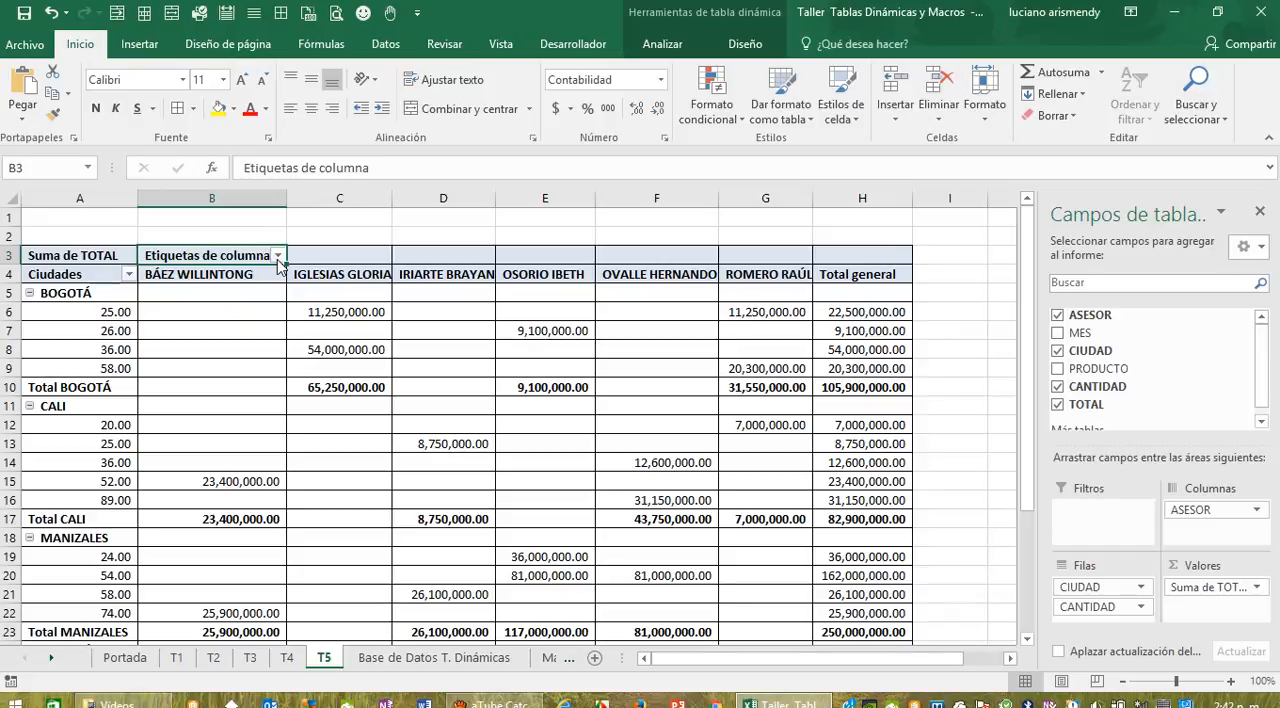
pyautogui.click(278, 256)
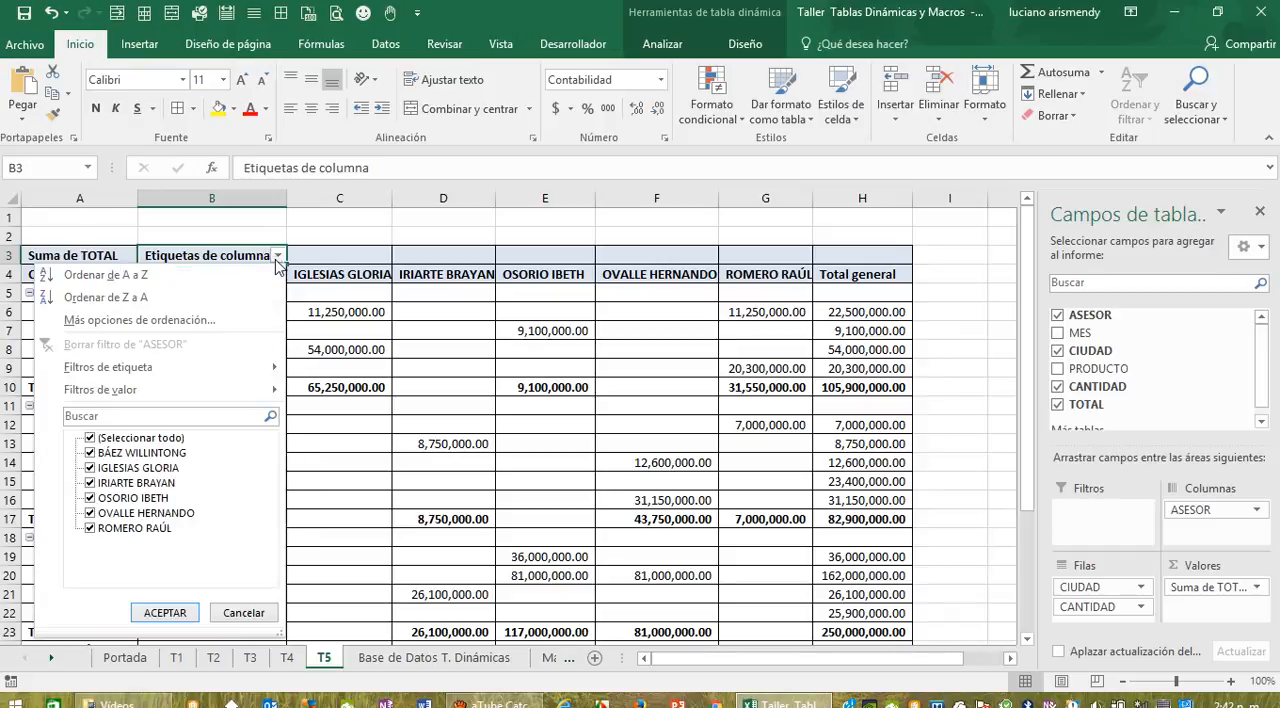
pyautogui.click(408, 170)
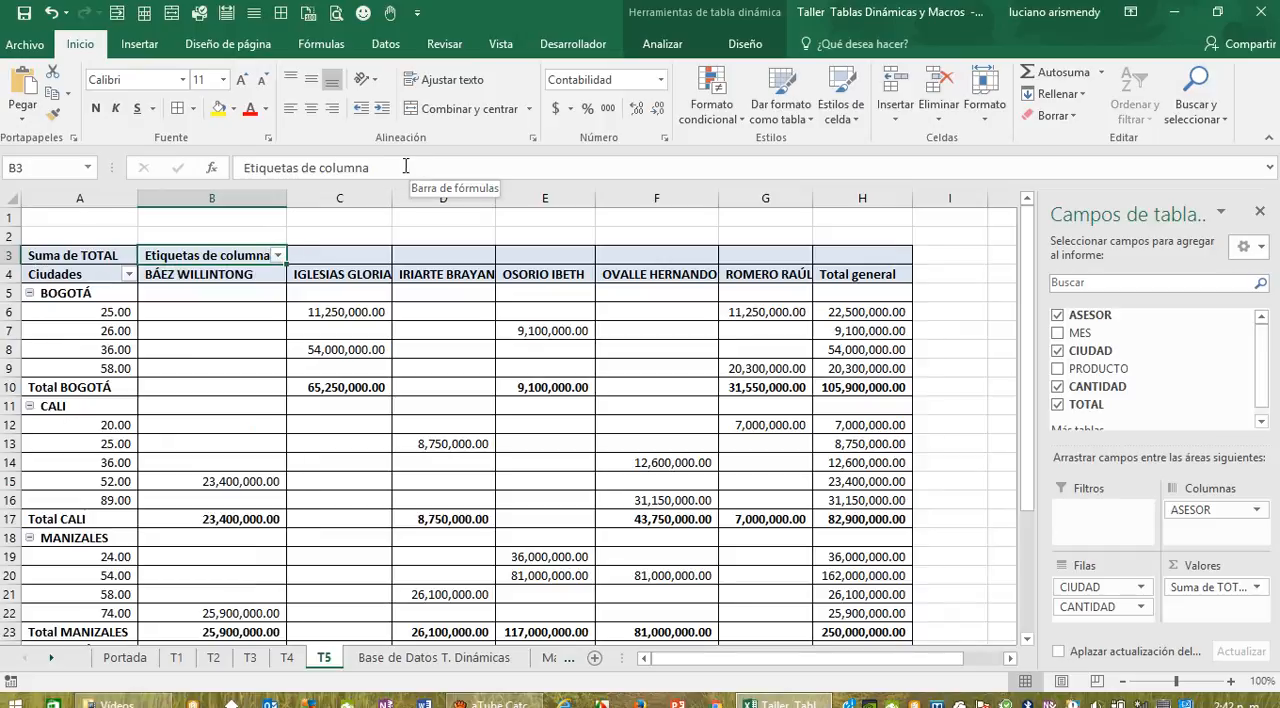
pyautogui.click(390, 168)
pyautogui.press('BackSpace')
pyautogui.press('BackSpace')
pyautogui.press('BackSpace')
pyautogui.press('BackSpace')
pyautogui.press('BackSpace')
pyautogui.press('BackSpace')
pyautogui.press('BackSpace')
pyautogui.press('BackSpace')
pyautogui.press('BackSpace')
pyautogui.press('BackSpace')
pyautogui.press('BackSpace')
pyautogui.press('BackSpace')
pyautogui.press('BackSpace')
pyautogui.press('BackSpace')
pyautogui.press('BackSpace')
pyautogui.press('BackSpace')
pyautogui.press('BackSpace')
pyautogui.press('BackSpace')
pyautogui.press('BackSpace')
pyautogui.press('BackSpace')
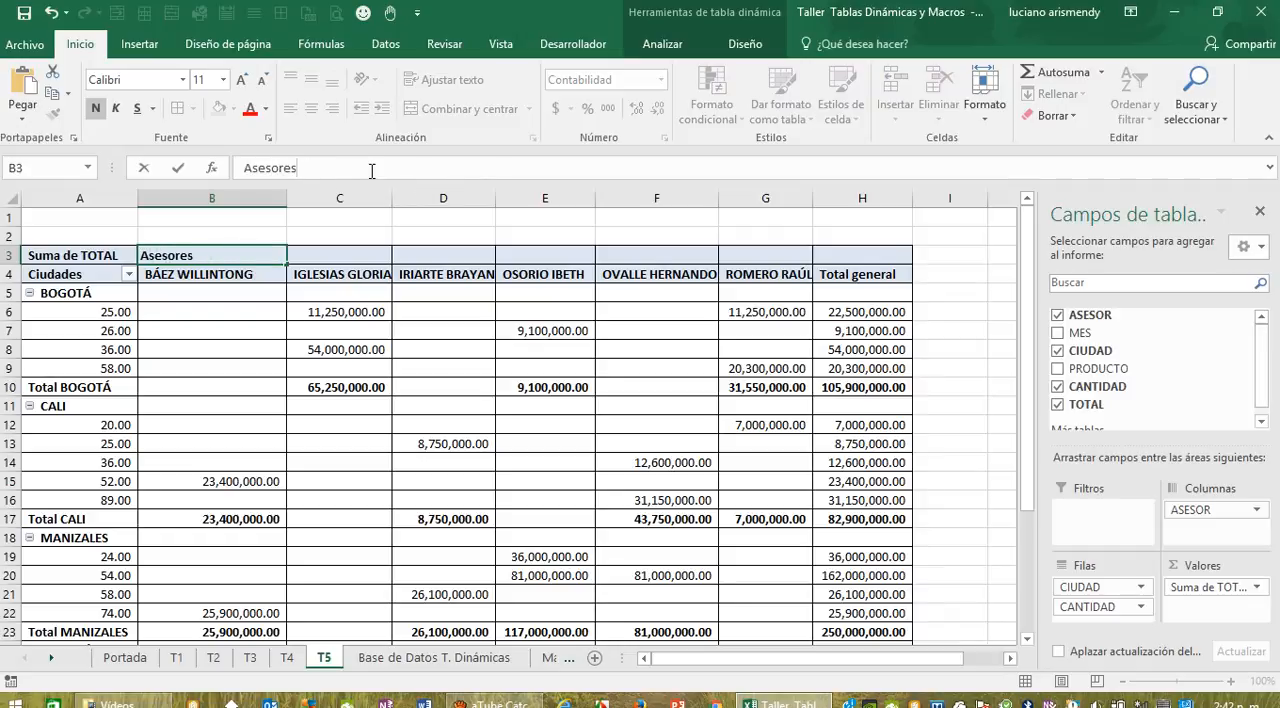
pyautogui.press('Return')
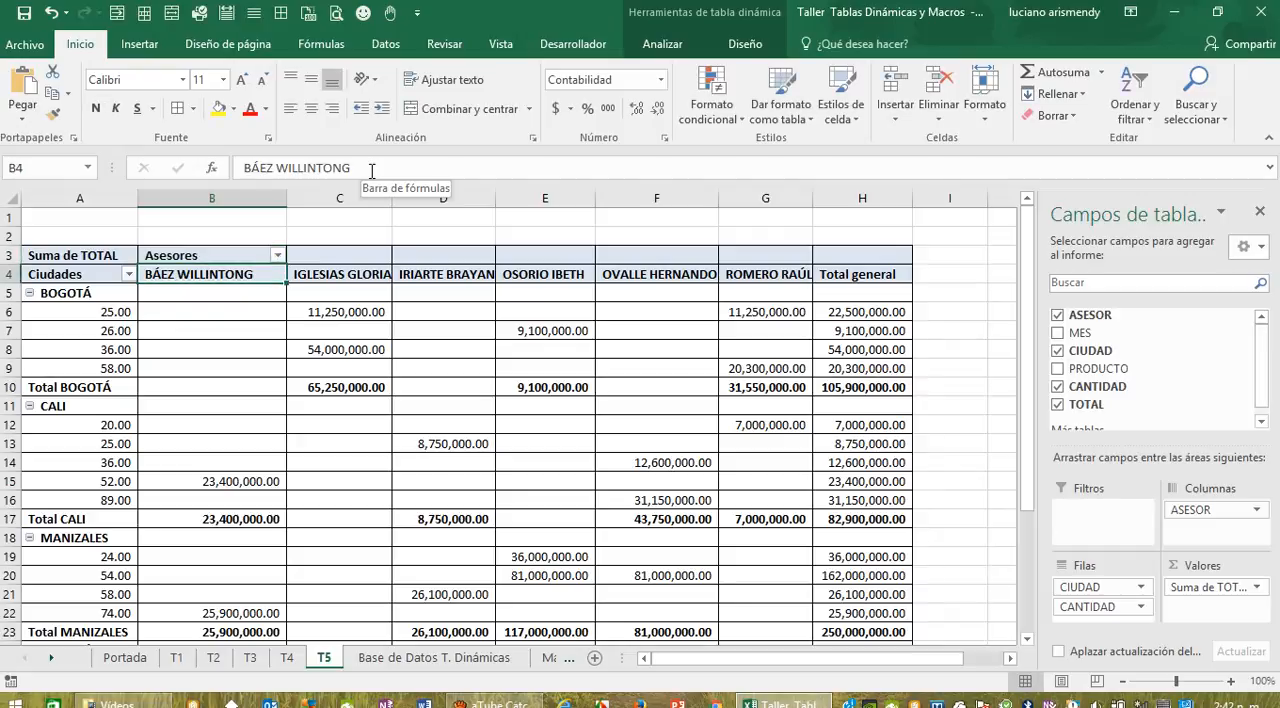
# Step: Look over the T5 pivot table down to its grand total and return to the table requirements in Base de Datos T. Dinámicas
pyautogui.scroll(-2, 310, 402)
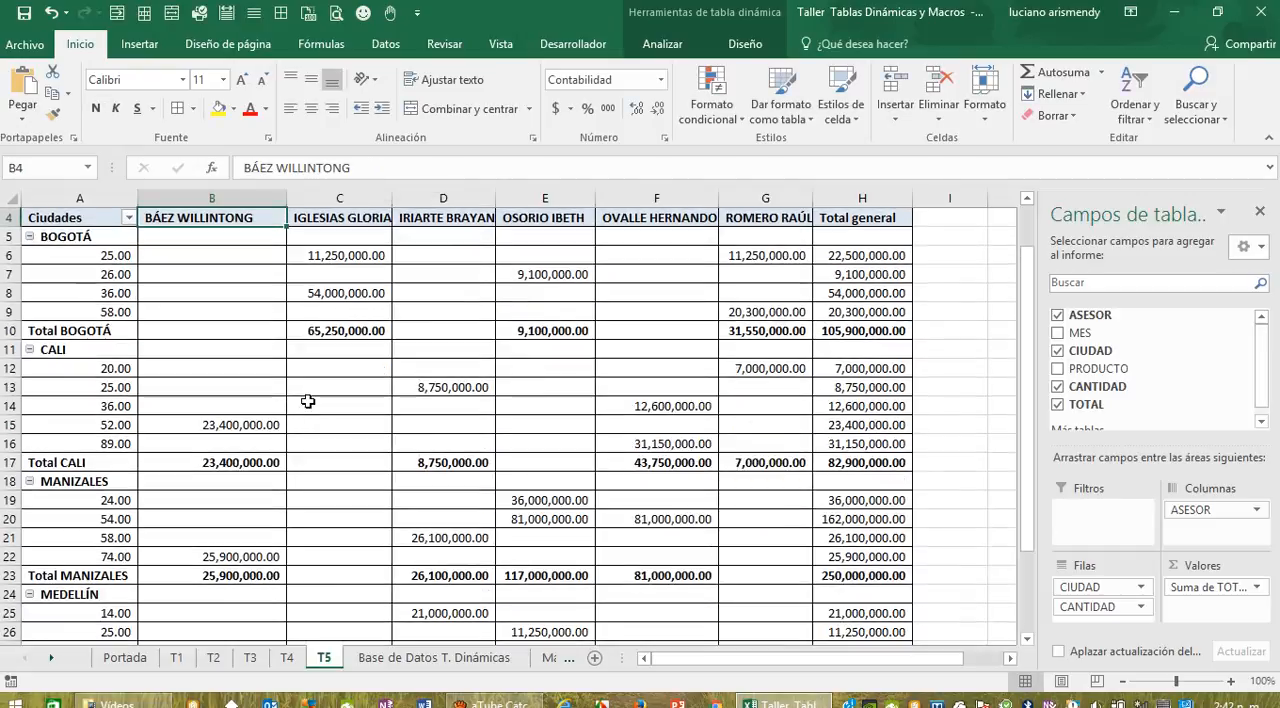
pyautogui.scroll(-2, 320, 409)
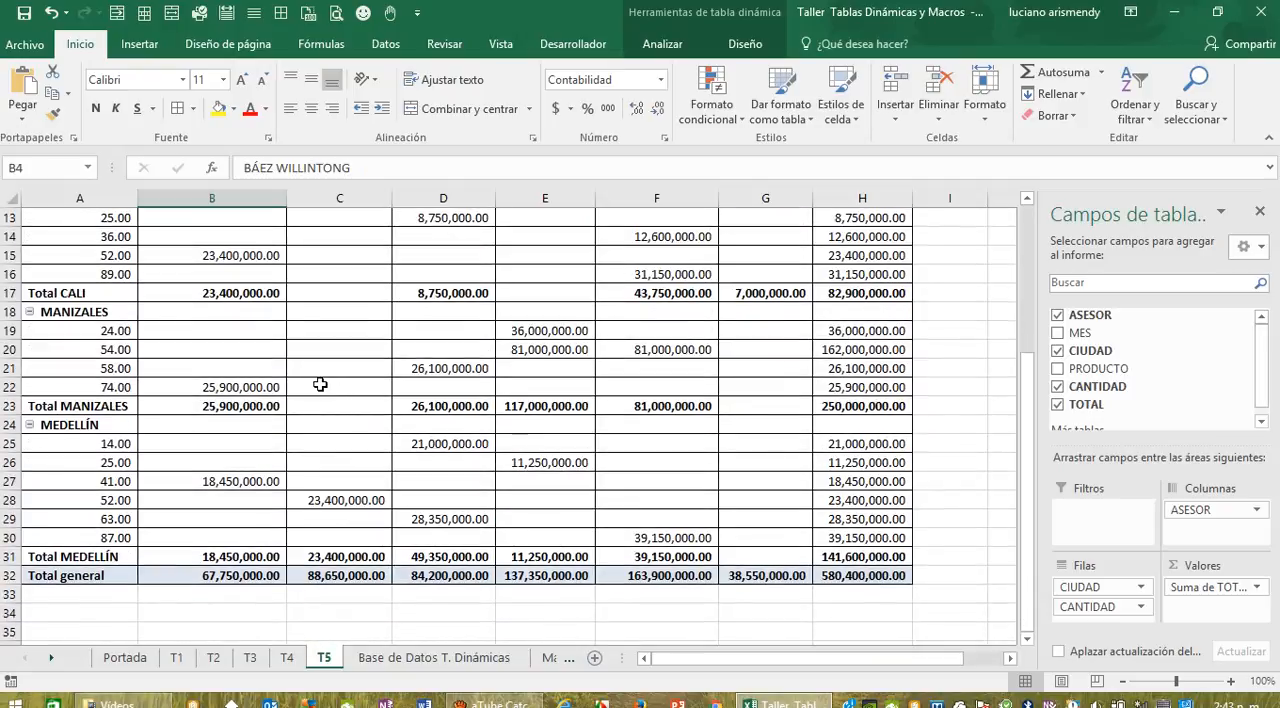
pyautogui.scroll(2, 310, 358)
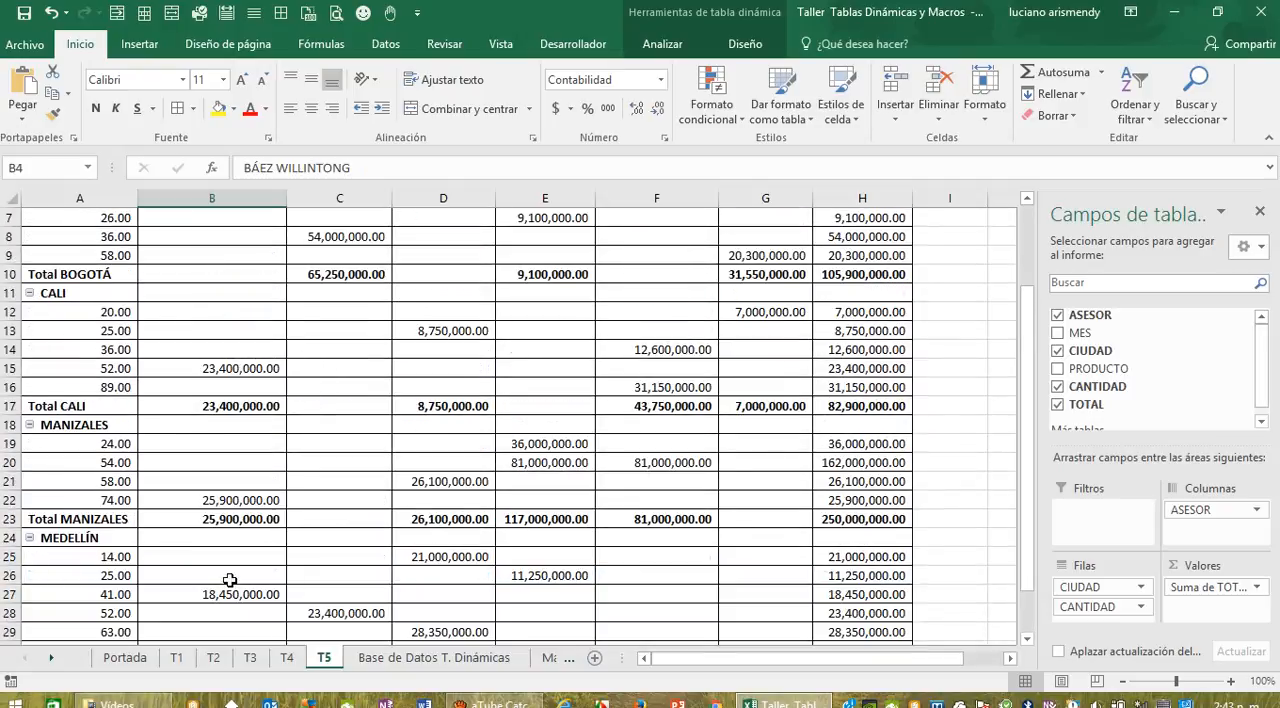
pyautogui.click(410, 659)
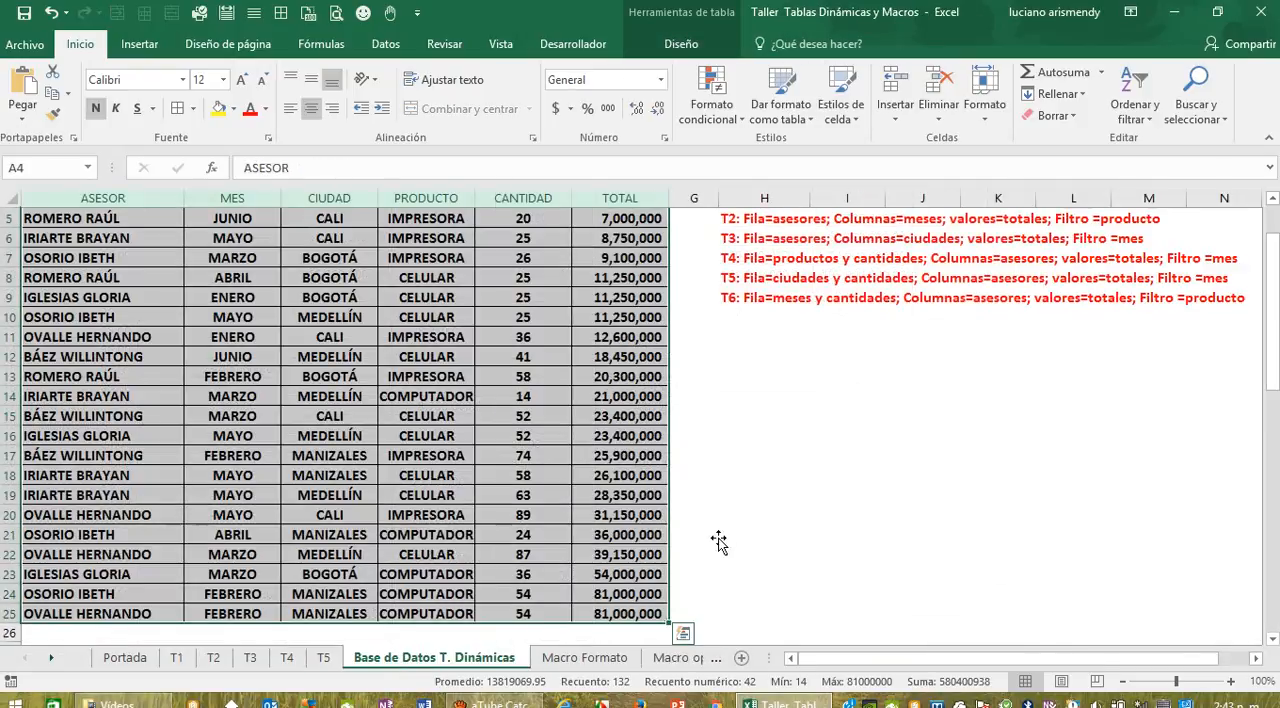
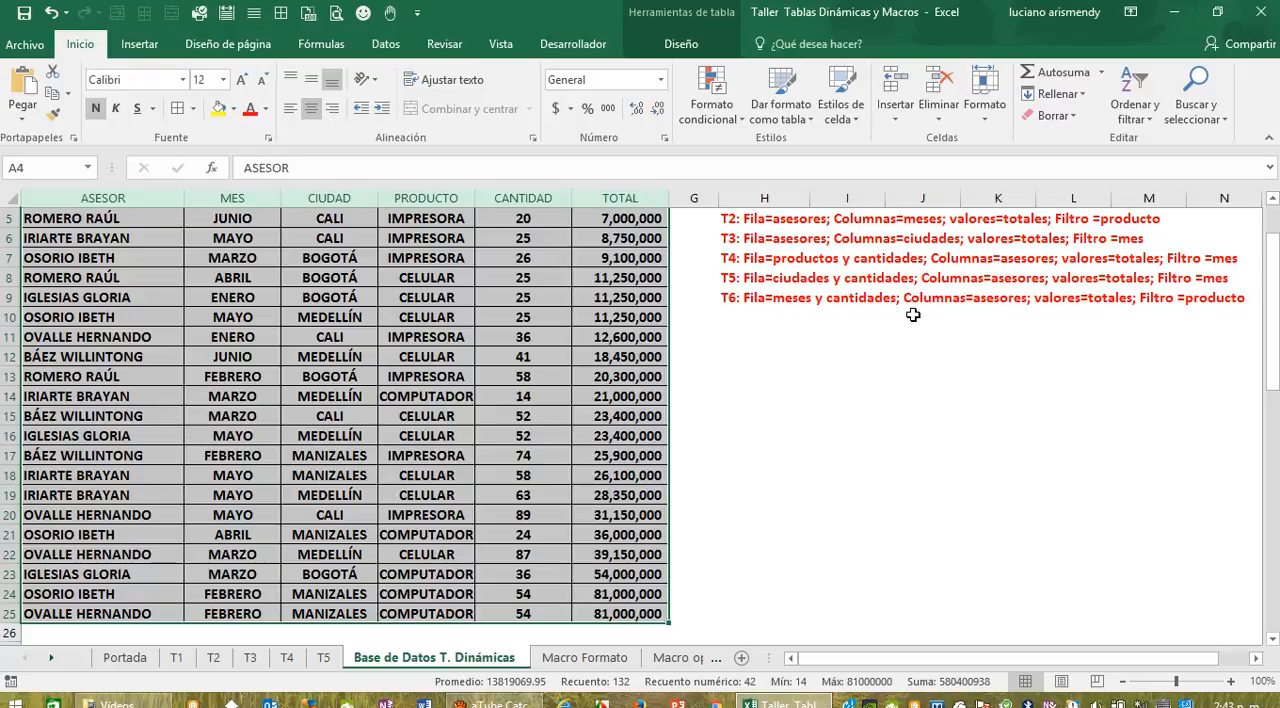
# Step: Add MES as the report filter of the T5 pivot table
pyautogui.click(324, 658)
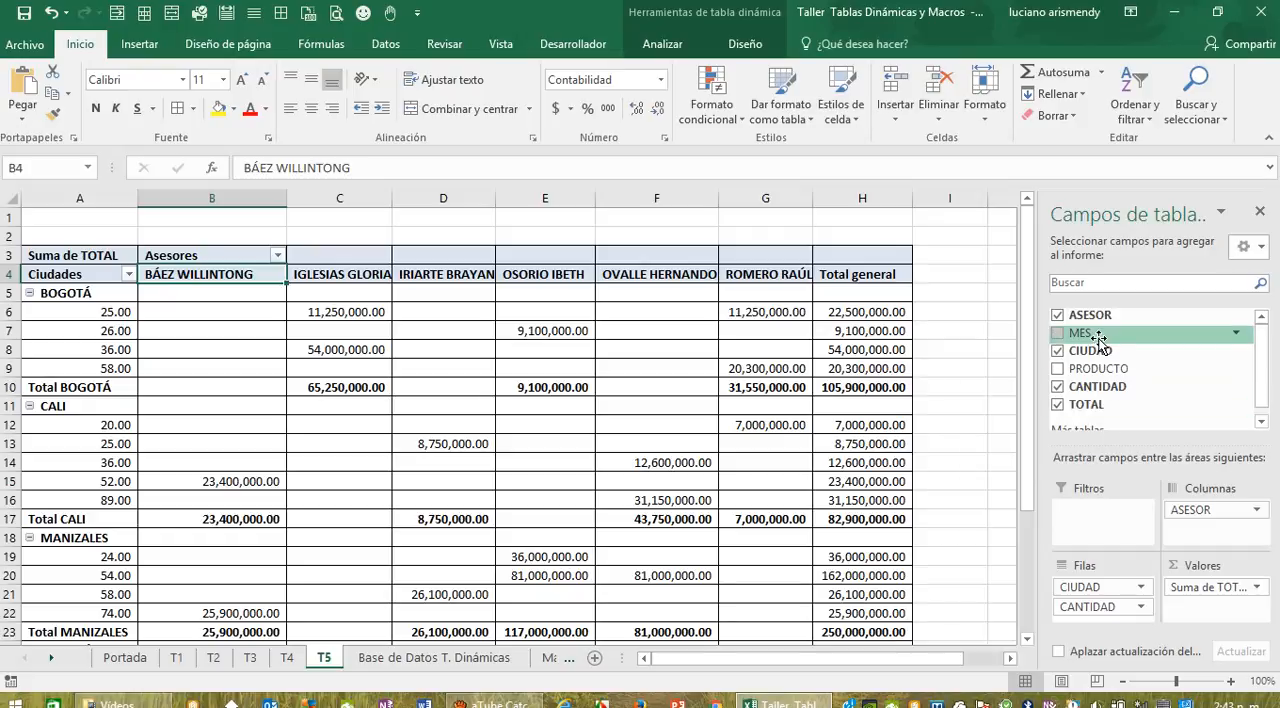
pyautogui.moveTo(1098, 337); pyautogui.dragTo(1096, 516)
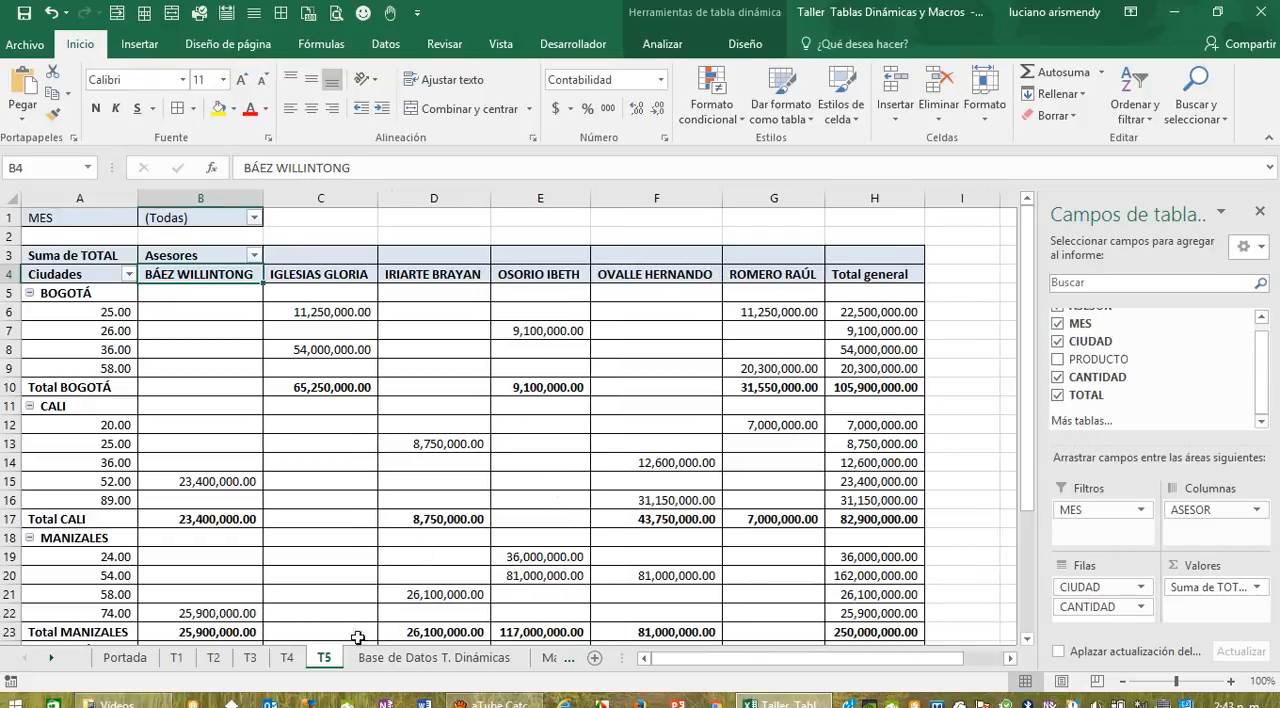
# Step: Insert a pivot table on a new worksheet from the sales data A4 to F25 in Base de Datos T. Dinámicas
pyautogui.click(382, 664)
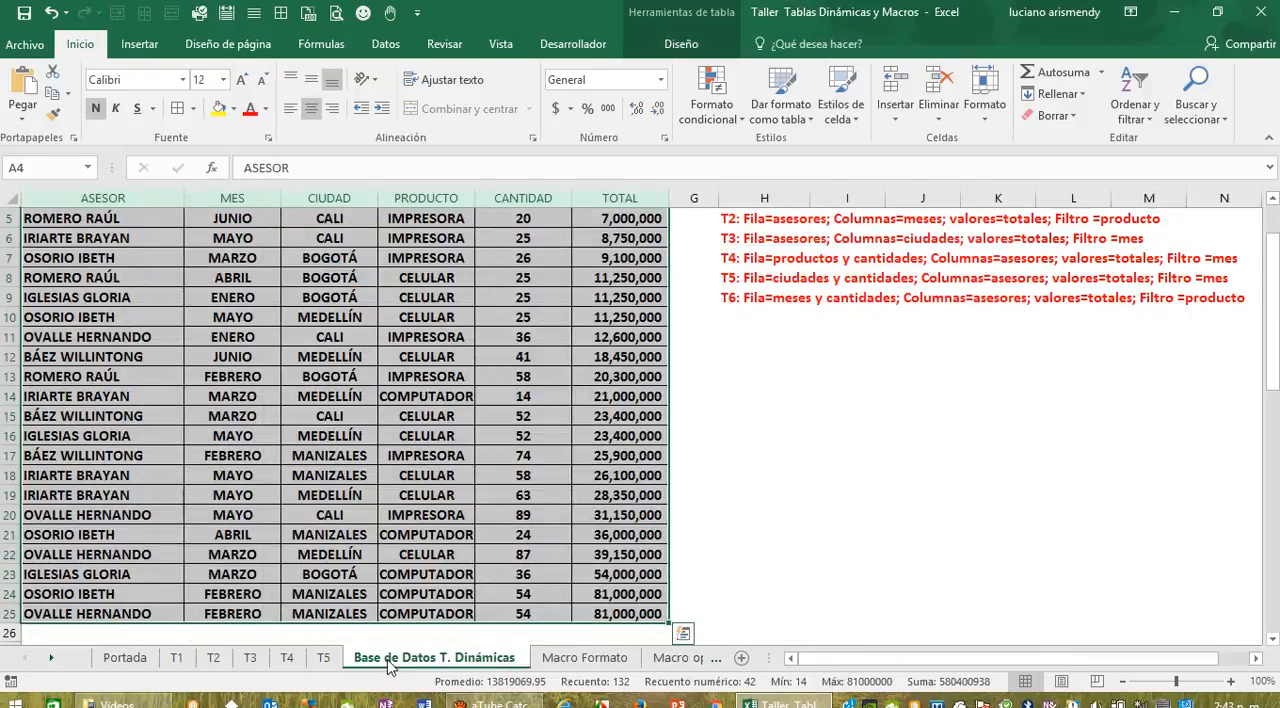
pyautogui.scroll(1, 200, 390)
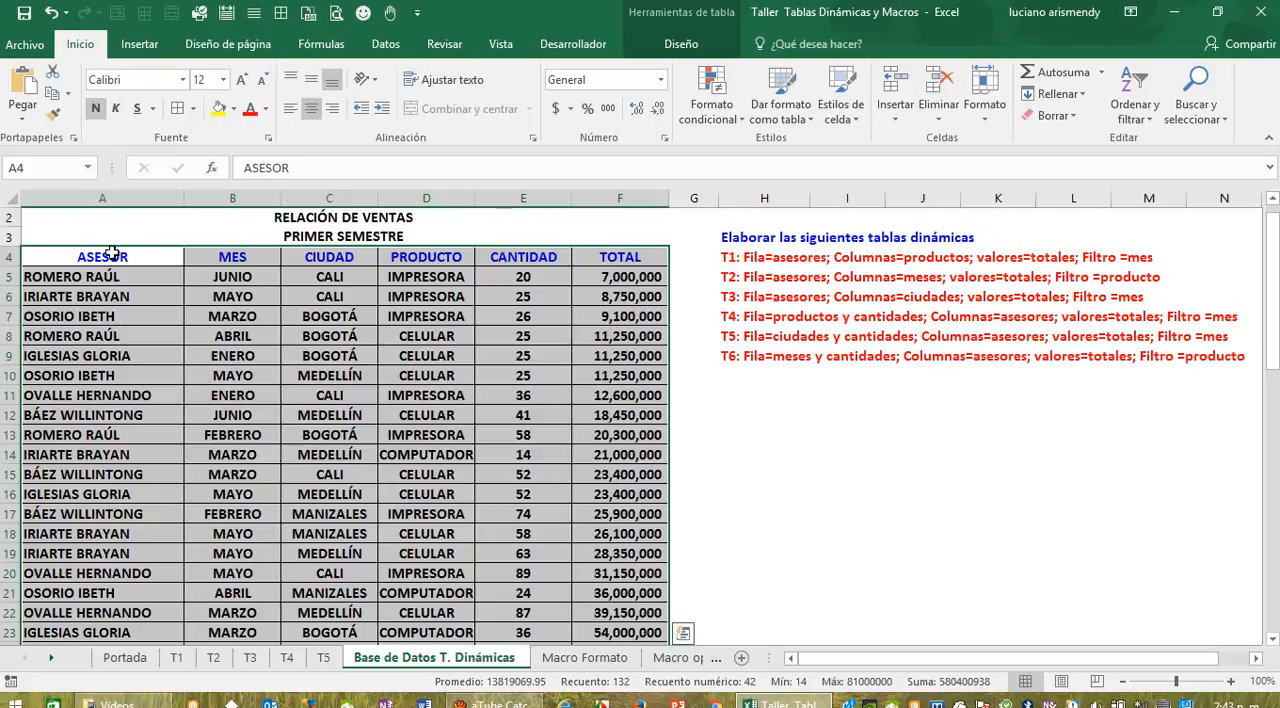
pyautogui.moveTo(112, 254); pyautogui.dragTo(523, 262)
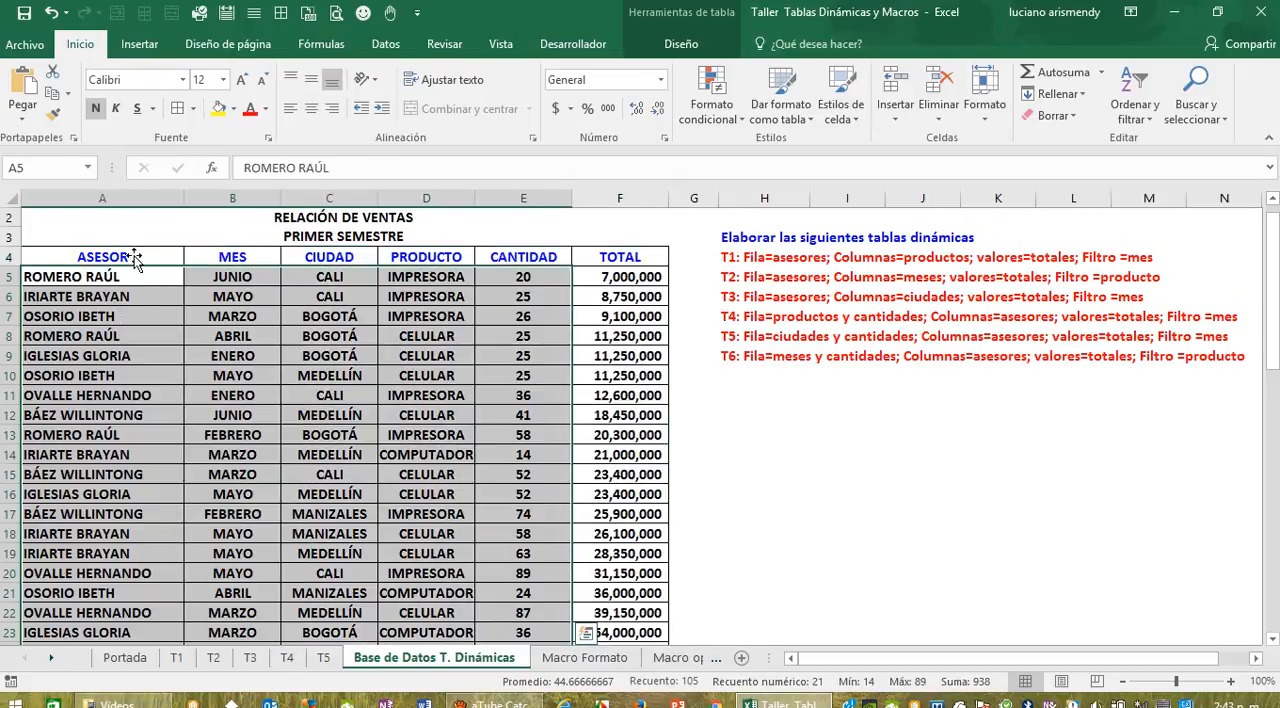
pyautogui.moveTo(135, 258); pyautogui.dragTo(608, 594)
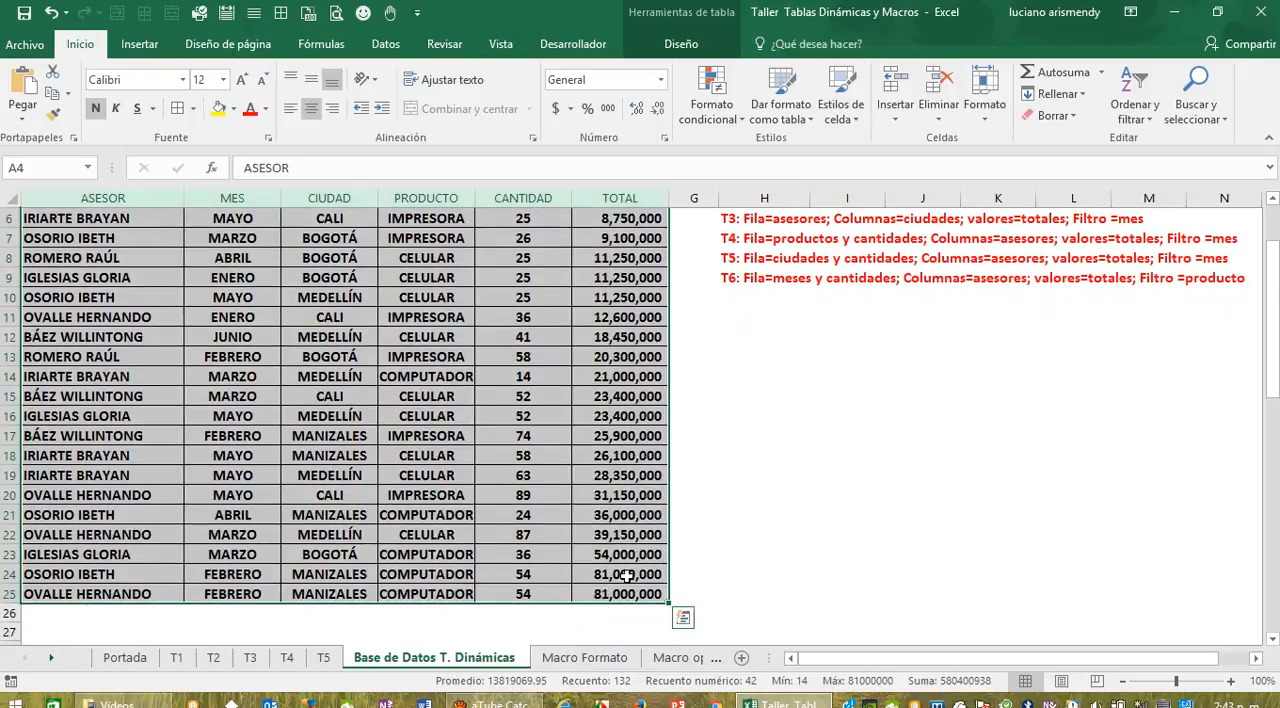
pyautogui.click(140, 45)
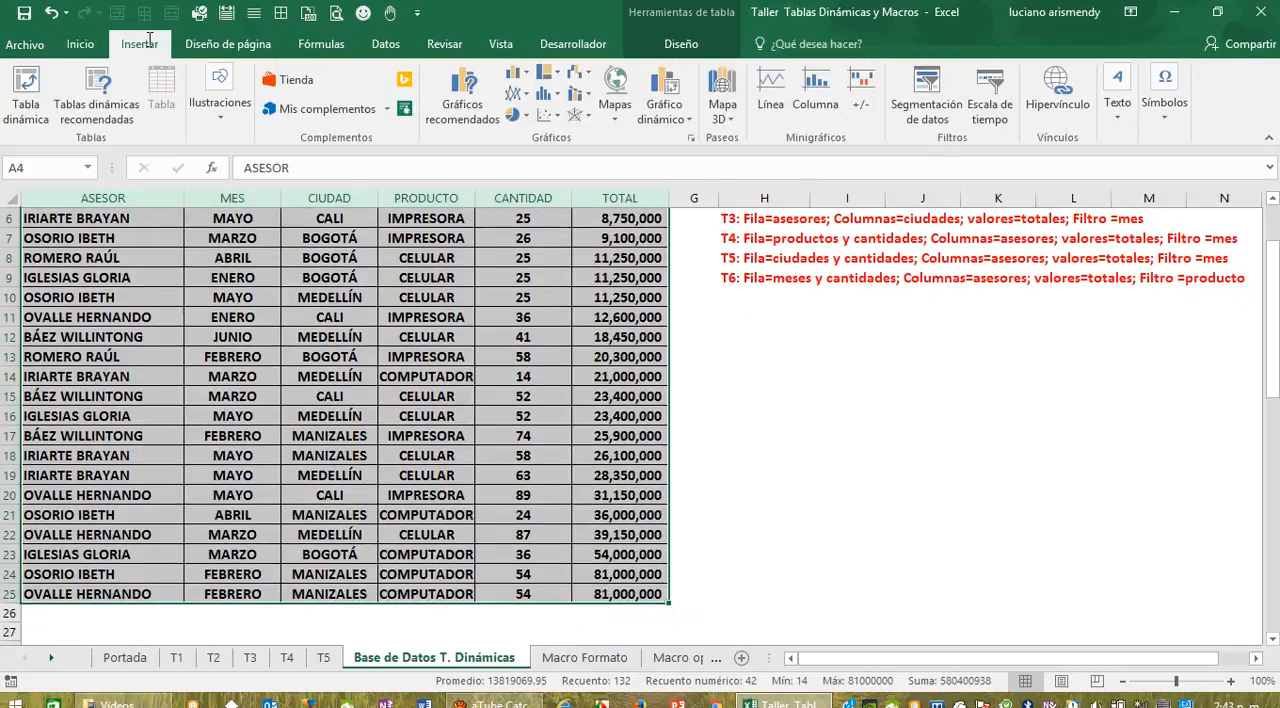
pyautogui.click(30, 90)
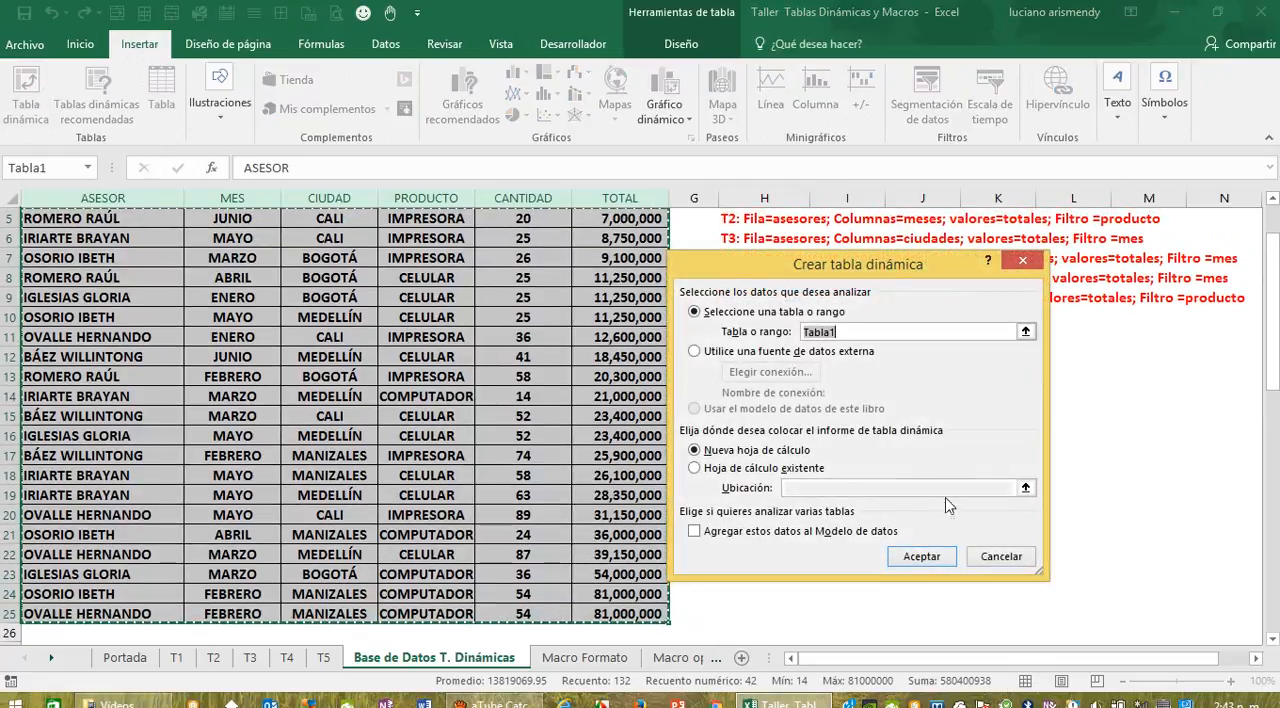
pyautogui.click(917, 565)
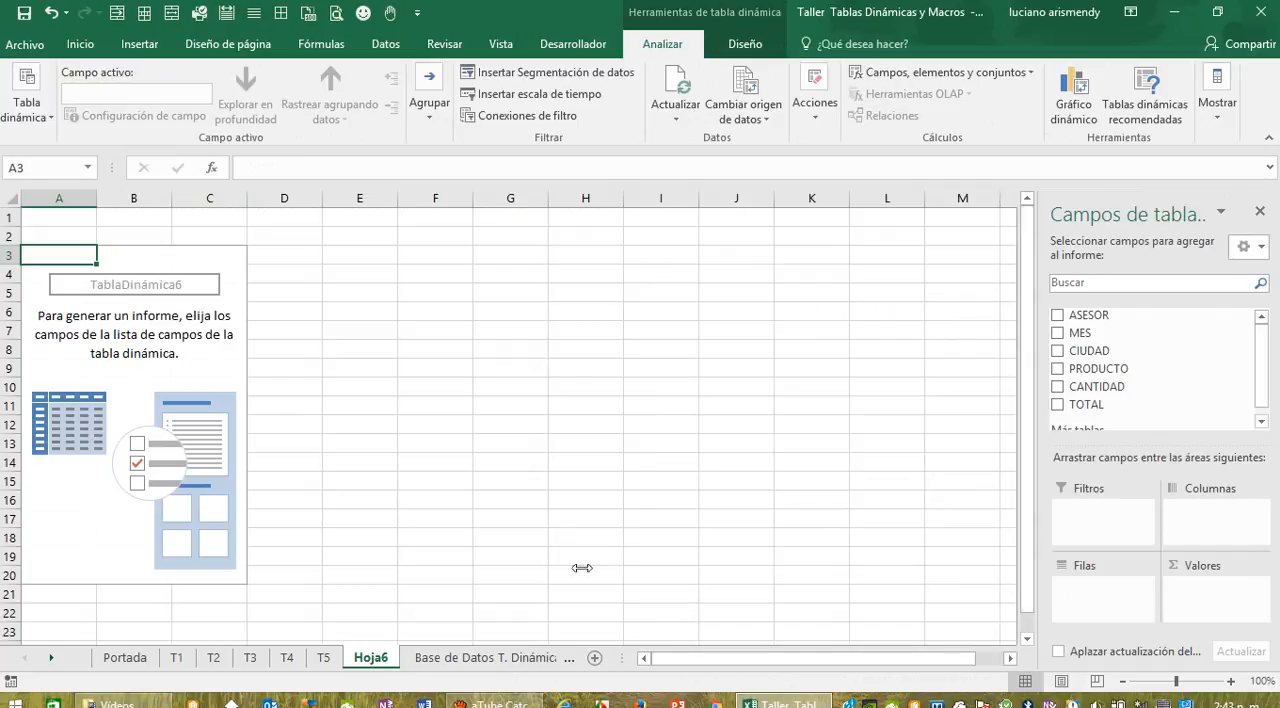
# Step: Rename the new pivot table's worksheet, Hoja6, as T6
pyautogui.click(463, 668)
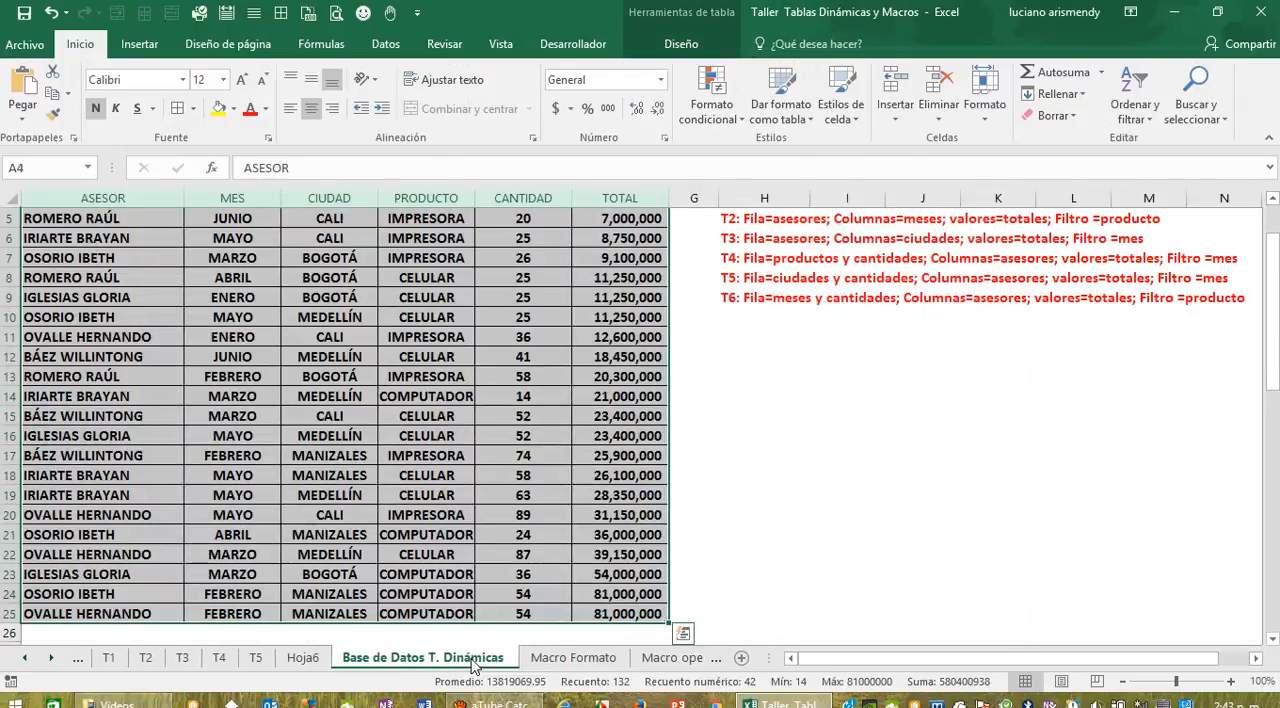
pyautogui.click(303, 658)
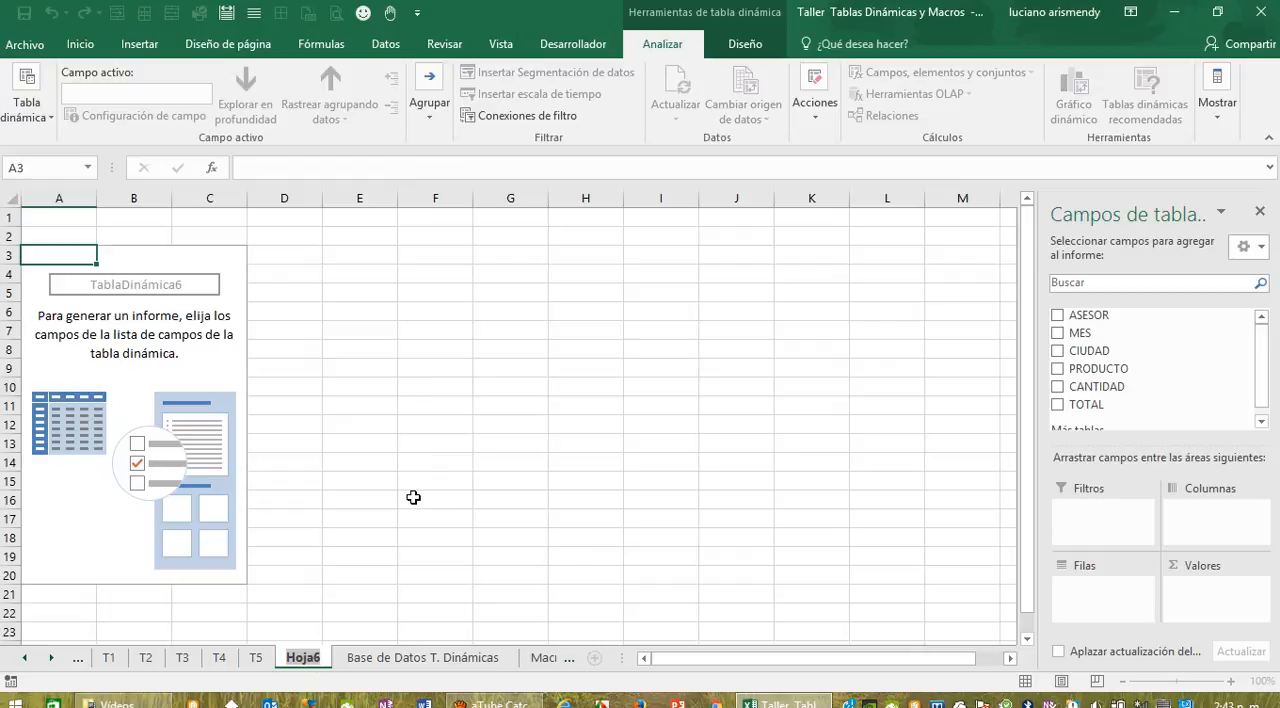
pyautogui.write('t')
pyautogui.press('BackSpace')
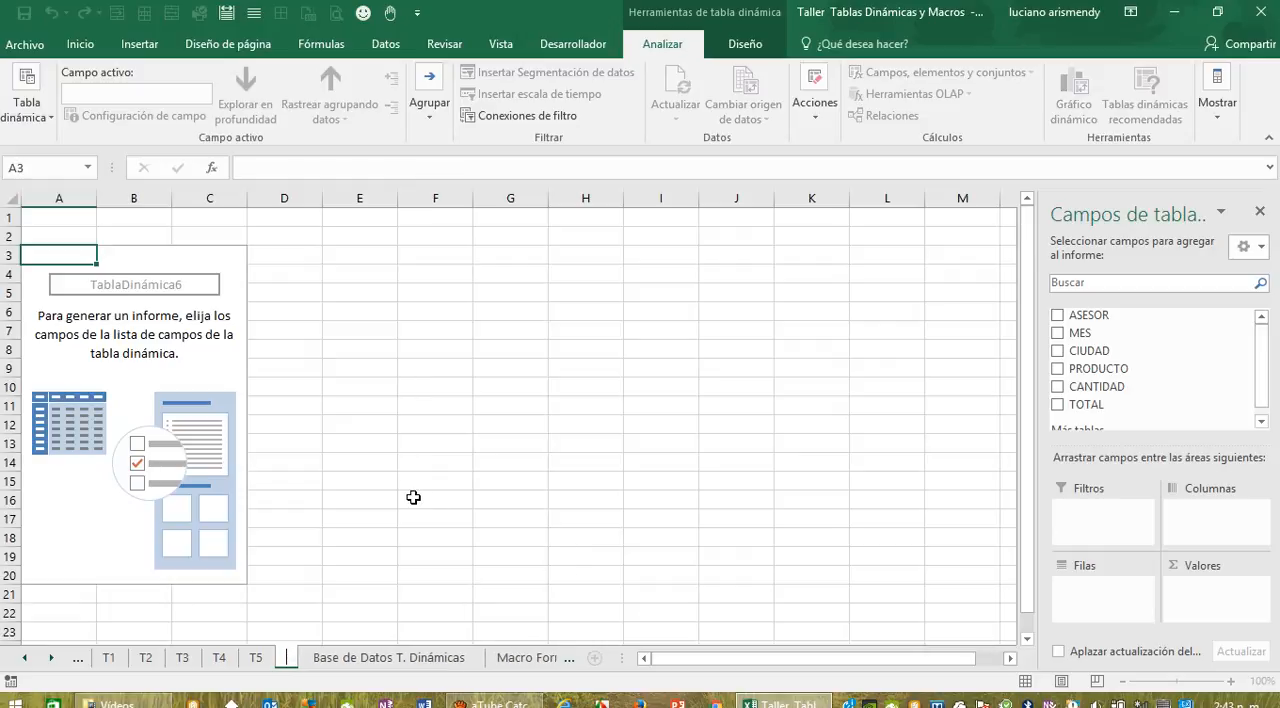
pyautogui.write('T')
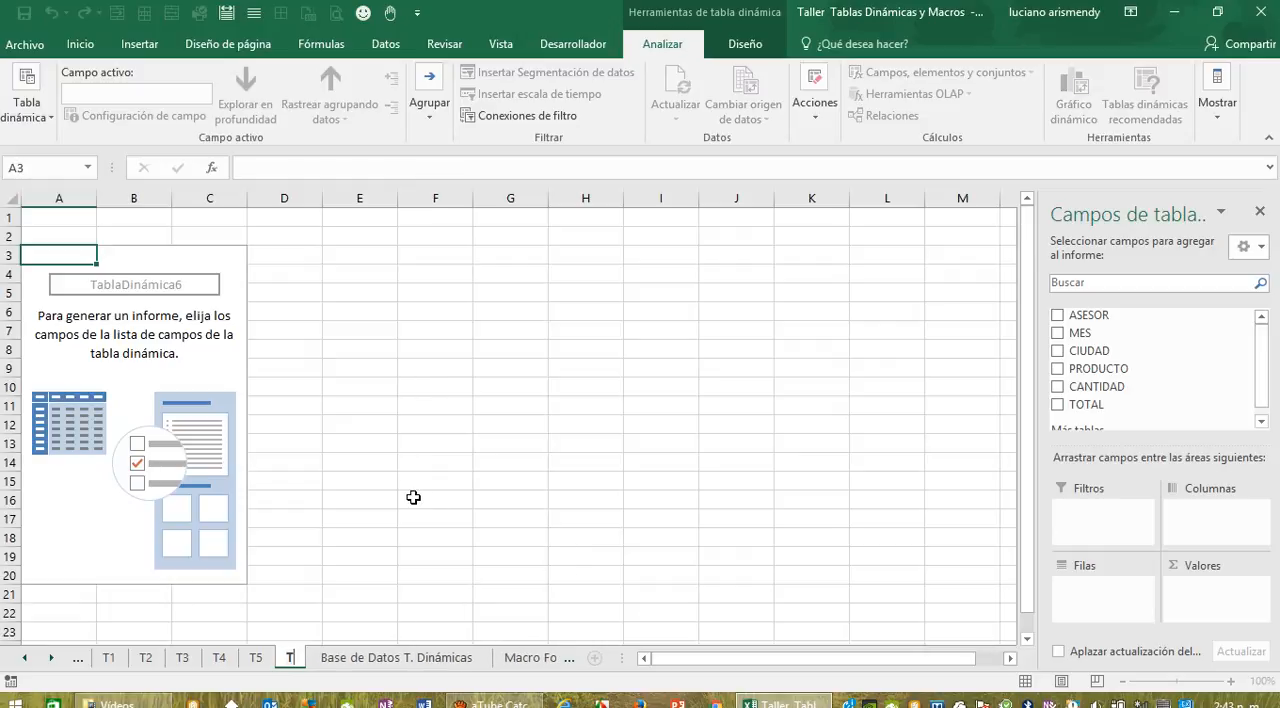
pyautogui.write('6')
pyautogui.click(478, 458)
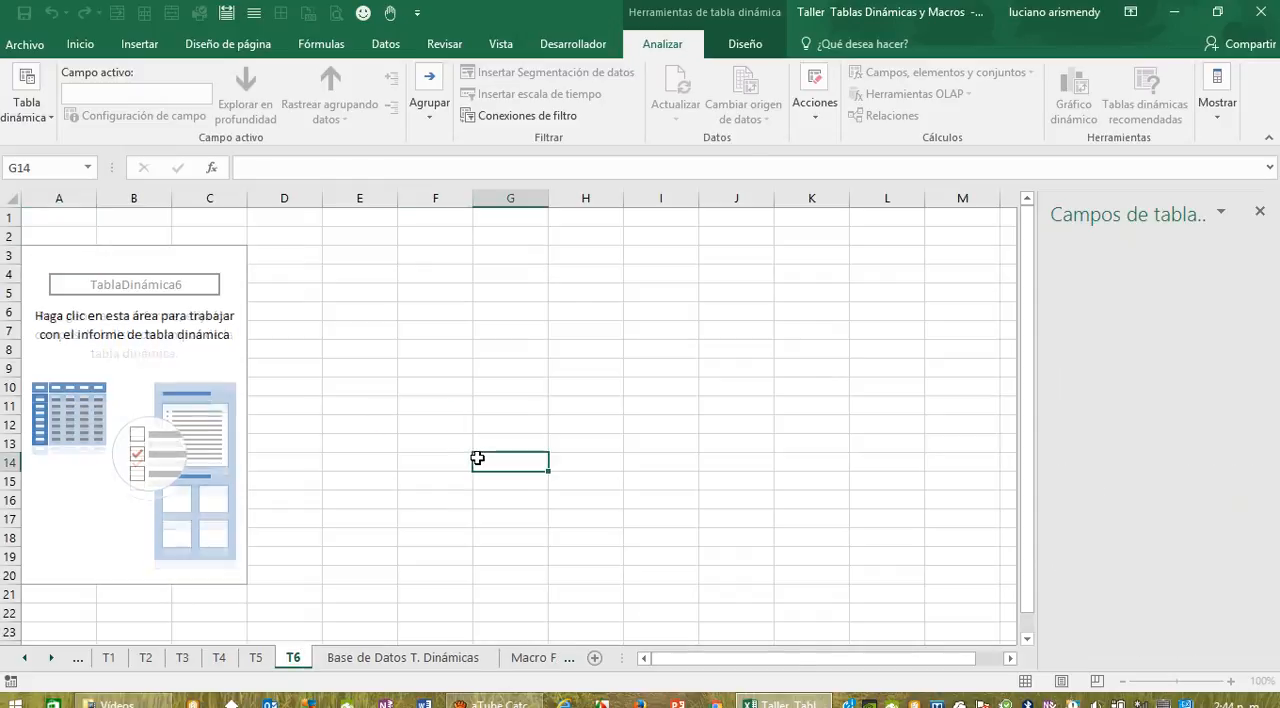
# Step: Place MES and CANTIDAD, in that order, in the rows of the T6 pivot table and sum TOTAL as its values
pyautogui.click(190, 497)
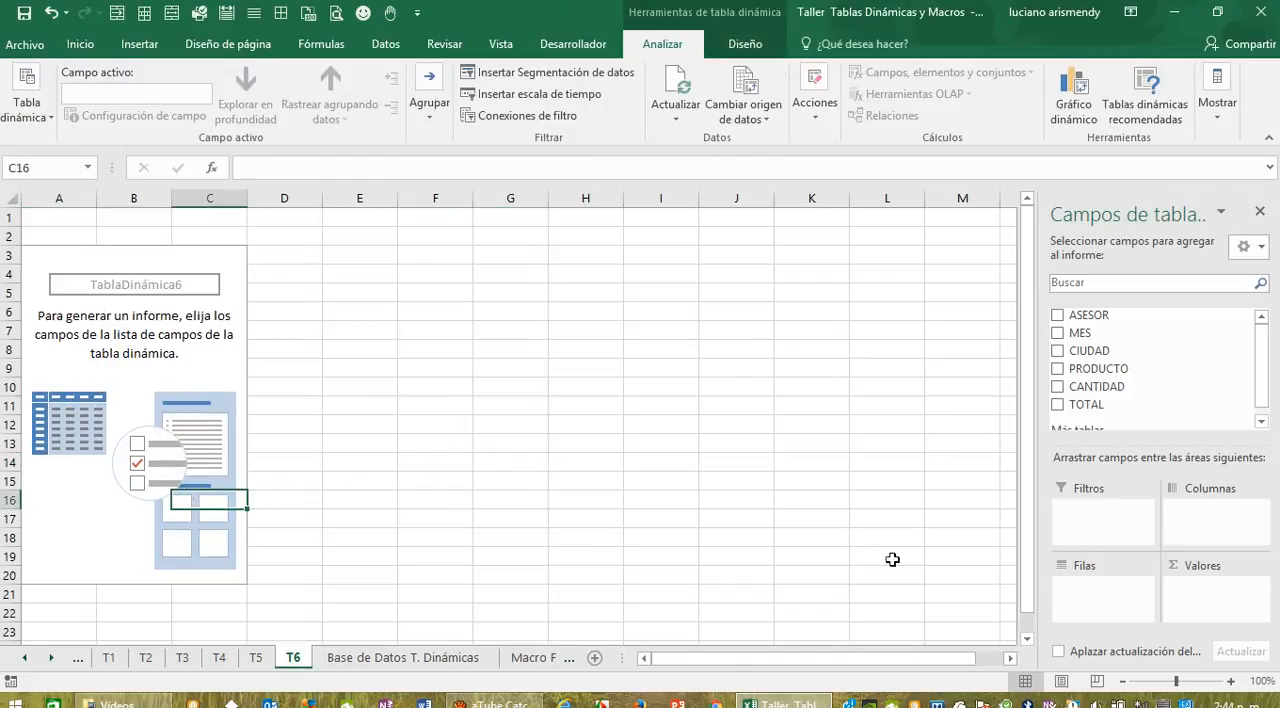
pyautogui.moveTo(1080, 335); pyautogui.dragTo(1112, 600)
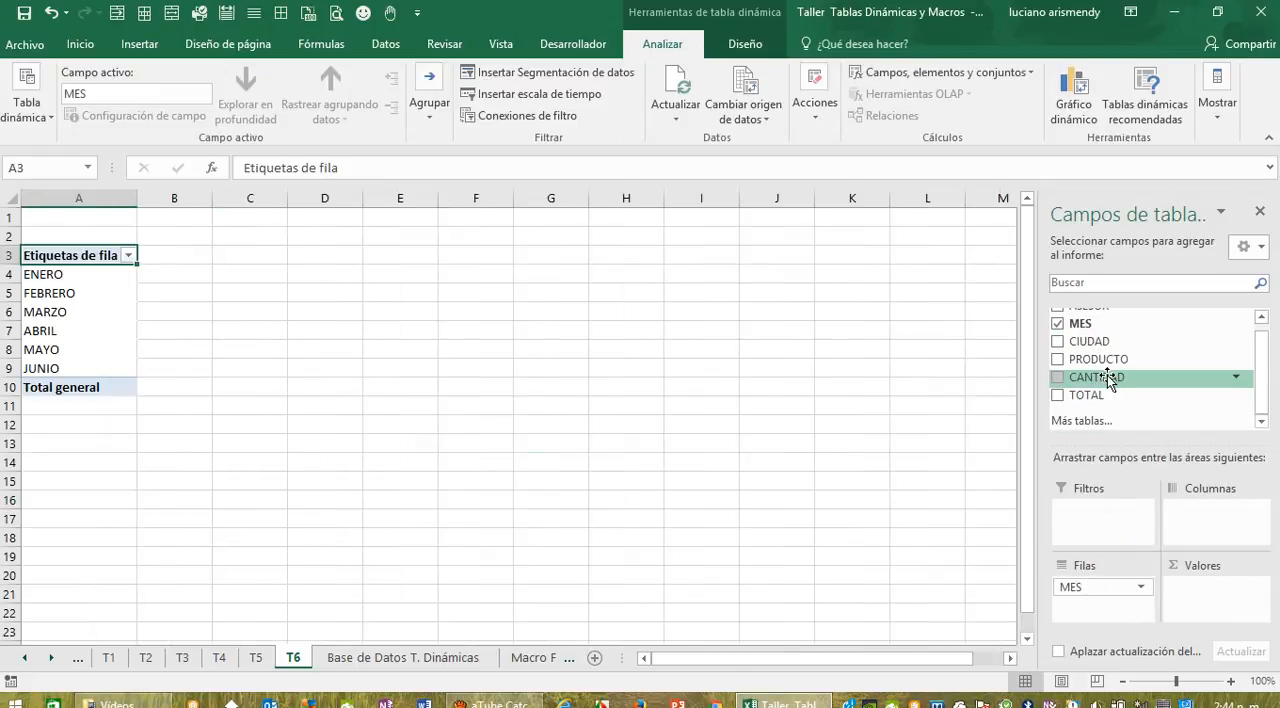
pyautogui.moveTo(1108, 380); pyautogui.dragTo(1111, 624)
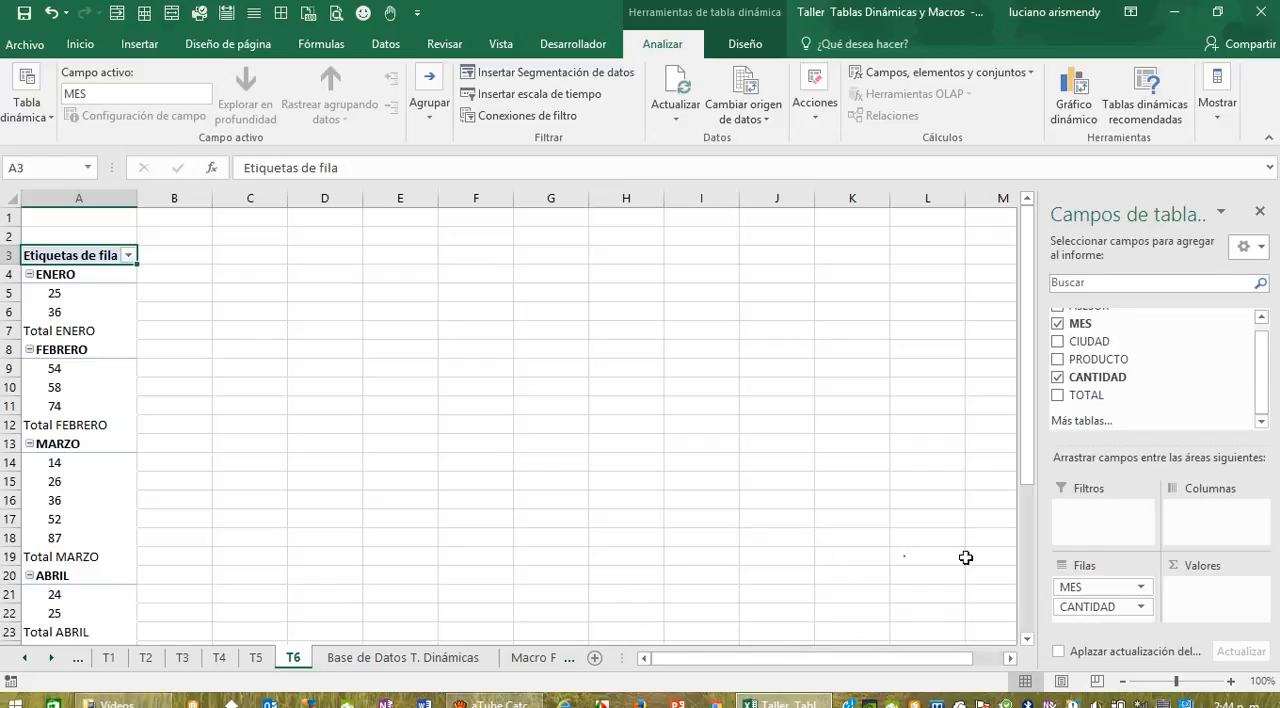
pyautogui.moveTo(1086, 395); pyautogui.dragTo(1220, 610)
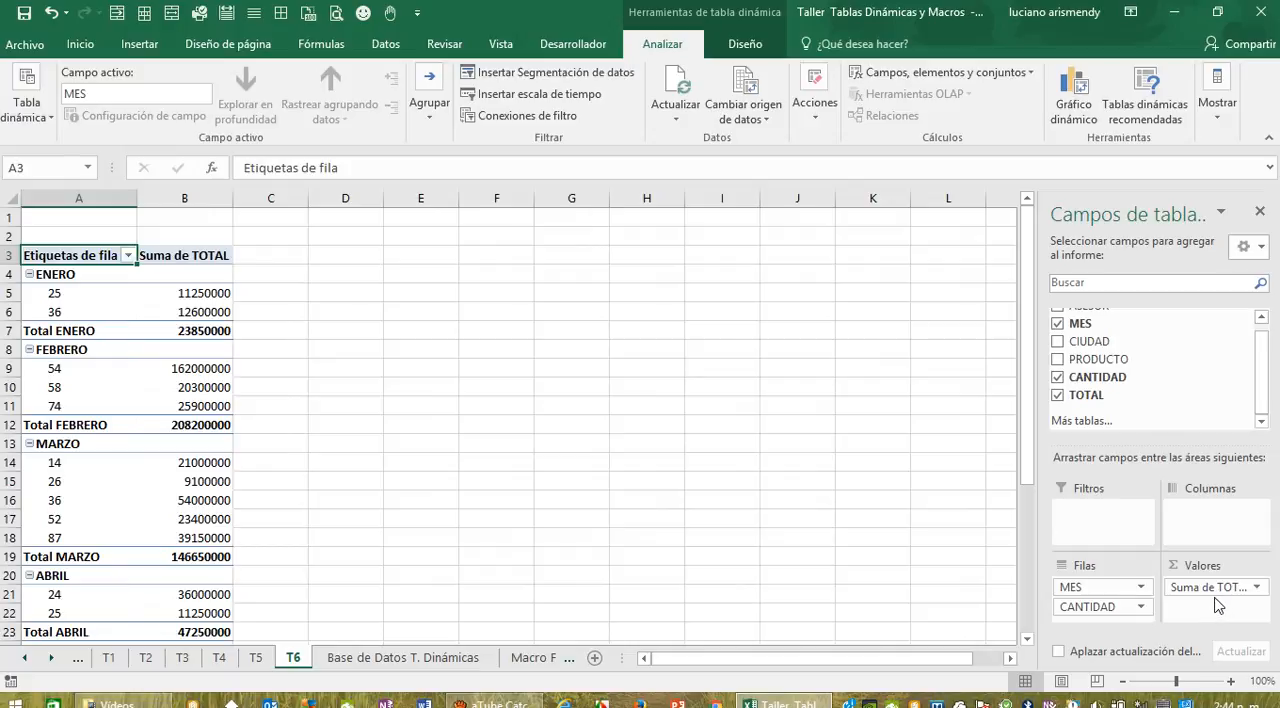
# Step: Check the T6 requirements in Base de Datos T. Dinámicas and place ASESOR in the columns of the T6 pivot table
pyautogui.click(387, 659)
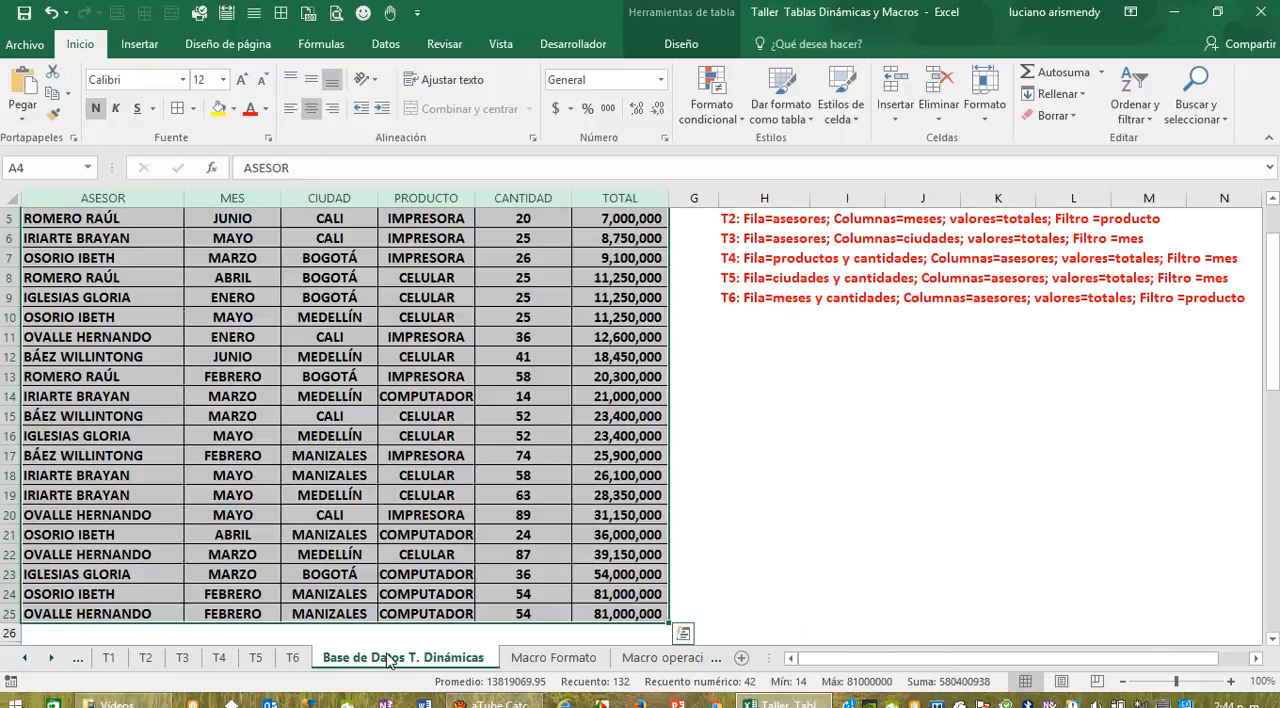
pyautogui.click(292, 658)
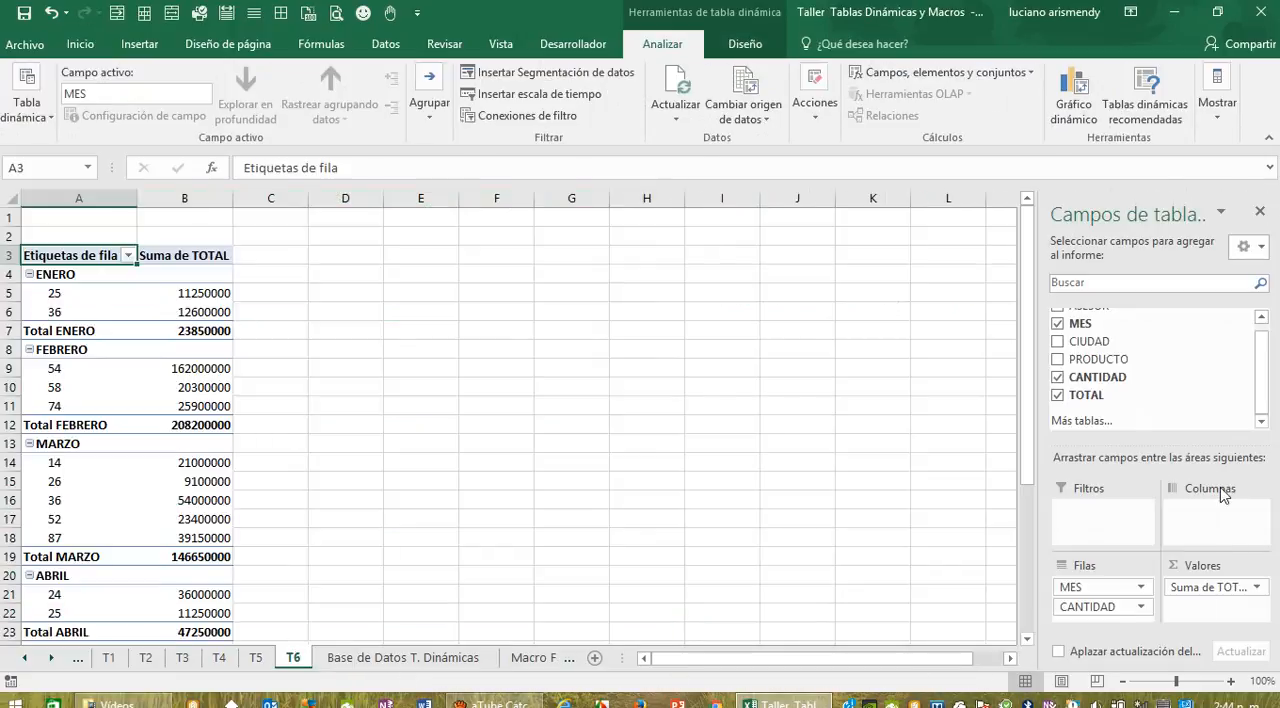
pyautogui.scroll(1, 1262, 400)
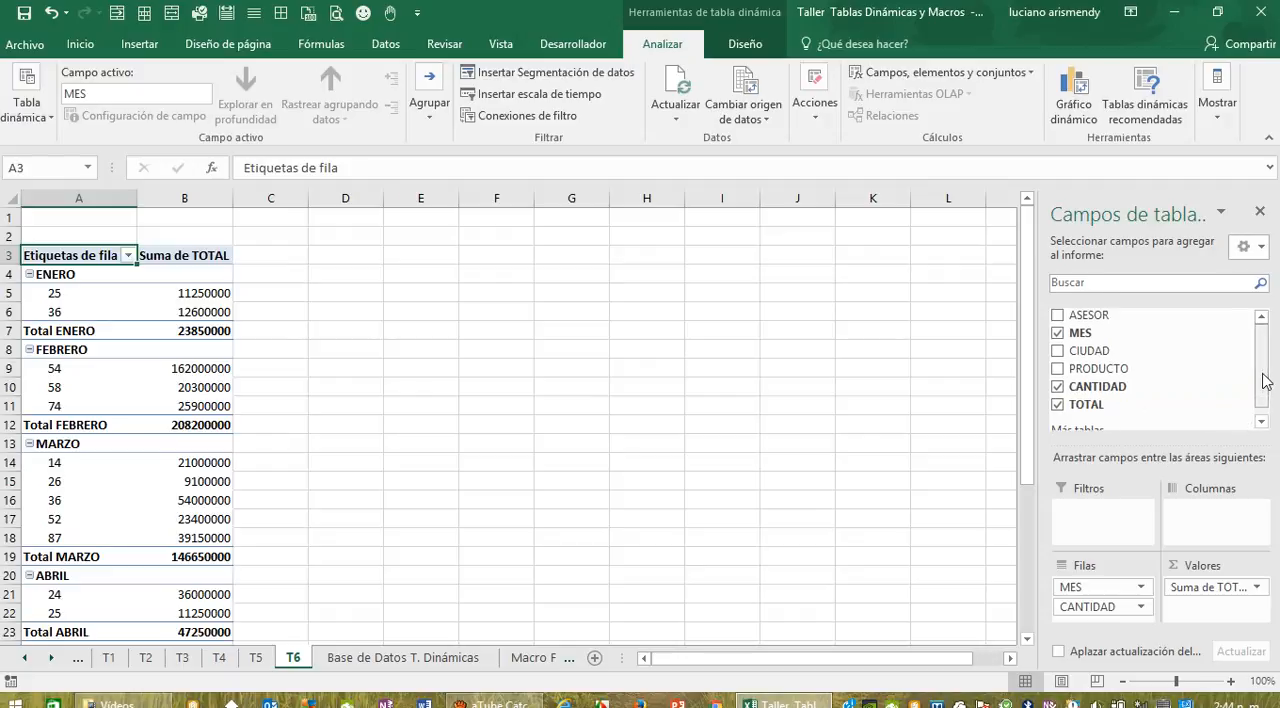
pyautogui.moveTo(1095, 314); pyautogui.dragTo(1210, 515)
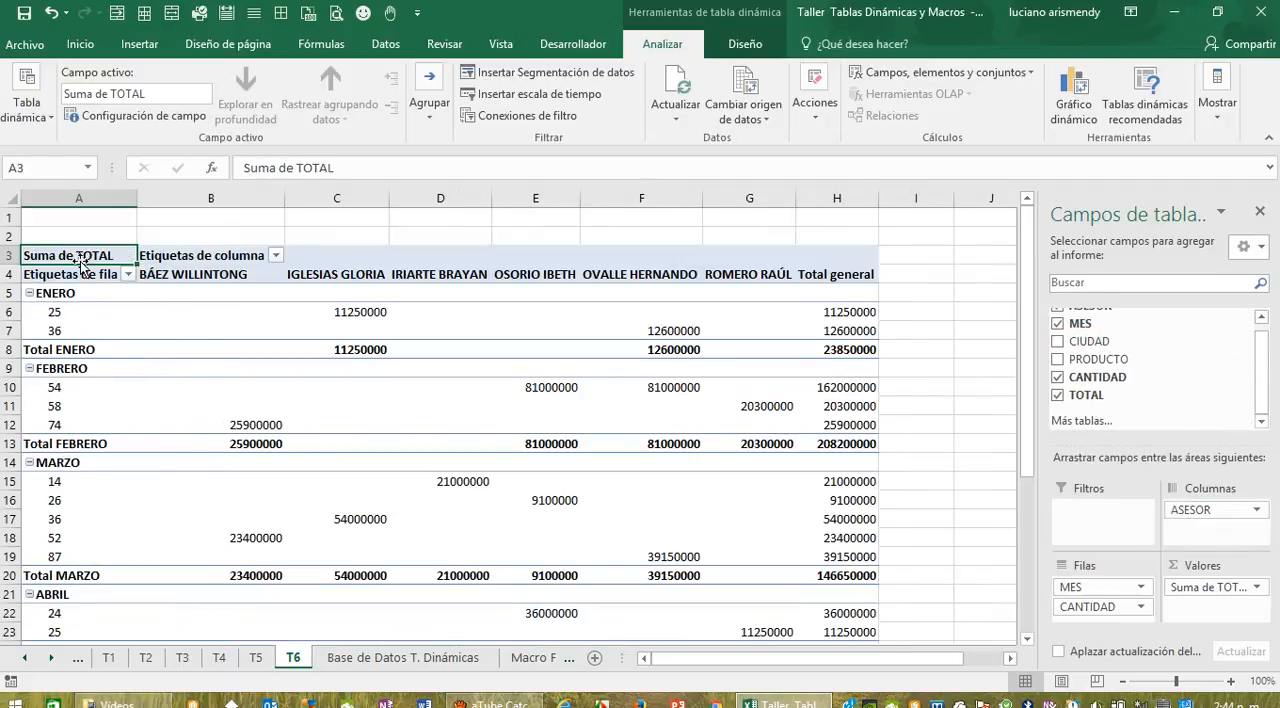
# Step: Add all borders to the T6 pivot table, A3 to H36, and format its numbers with the thousands-separator style
pyautogui.moveTo(75, 257); pyautogui.dragTo(858, 580)
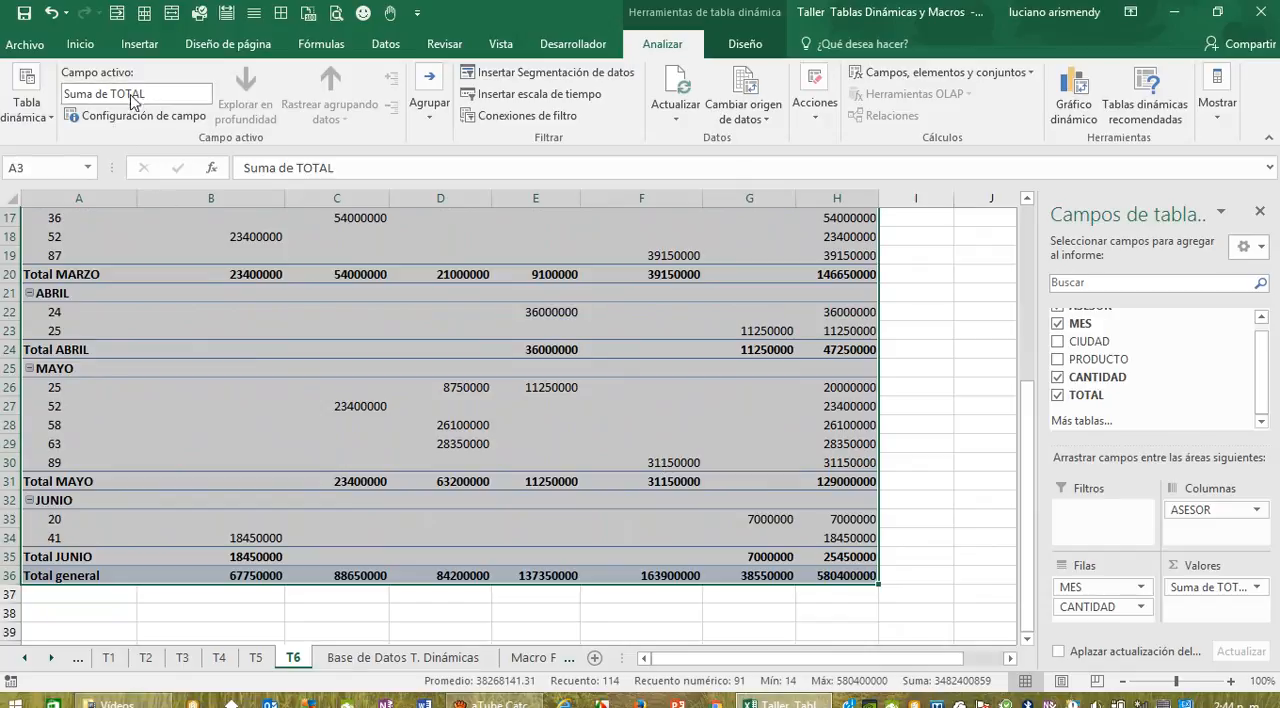
pyautogui.click(84, 46)
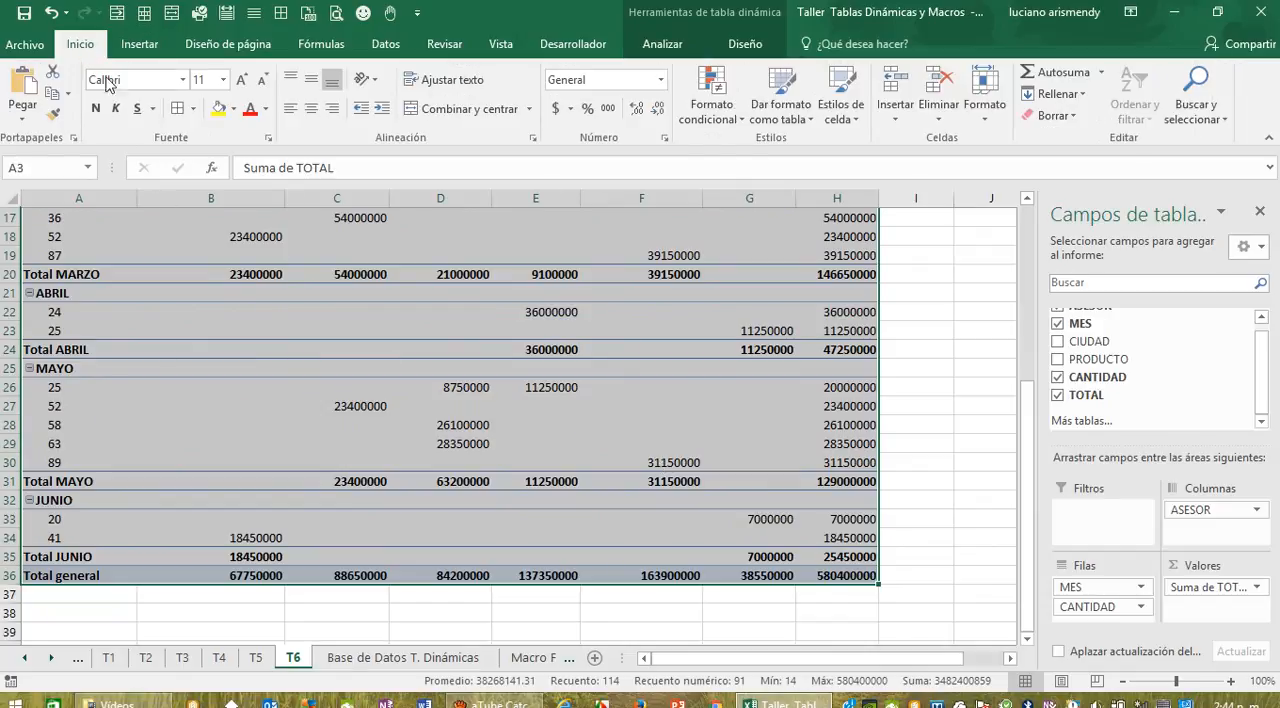
pyautogui.click(192, 108)
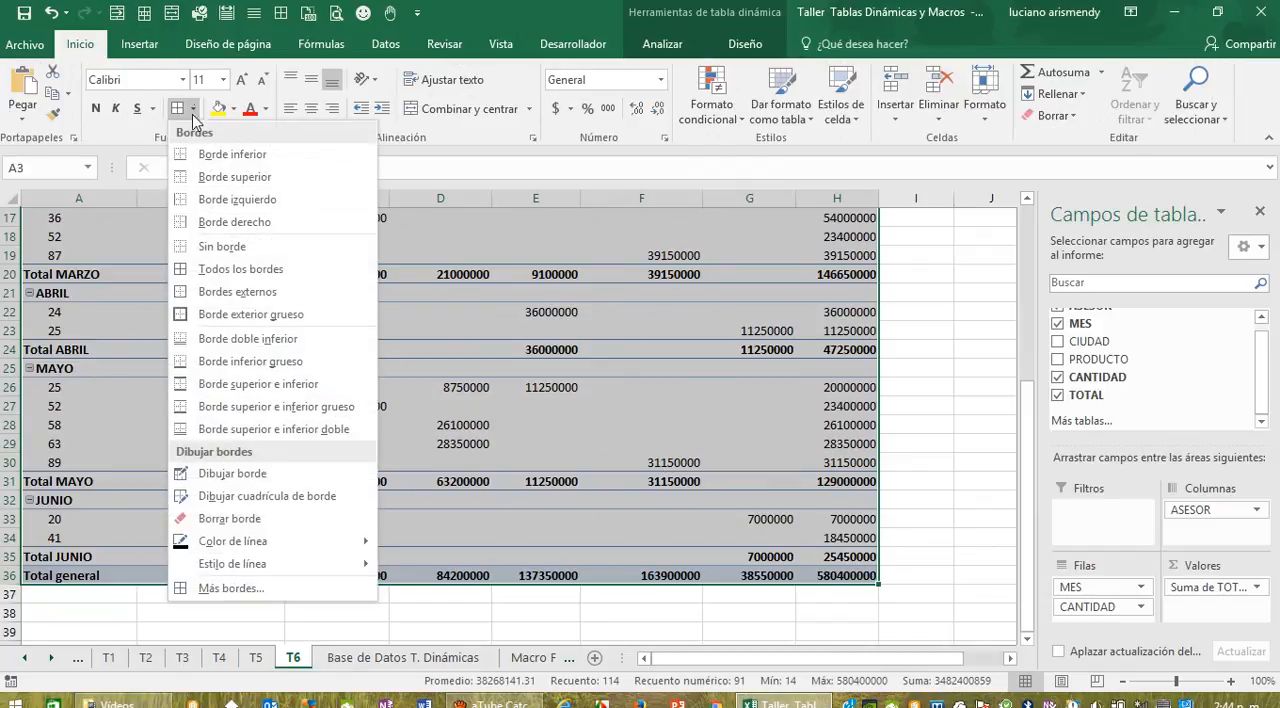
pyautogui.click(213, 270)
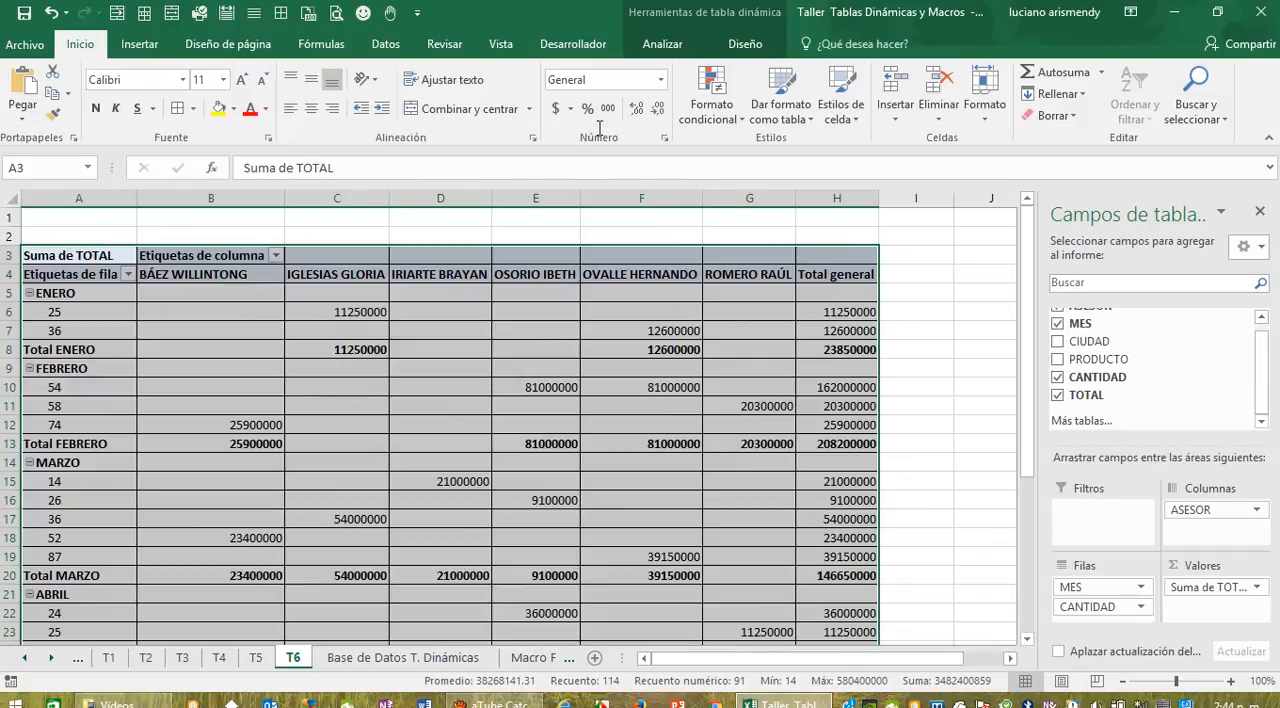
pyautogui.click(608, 110)
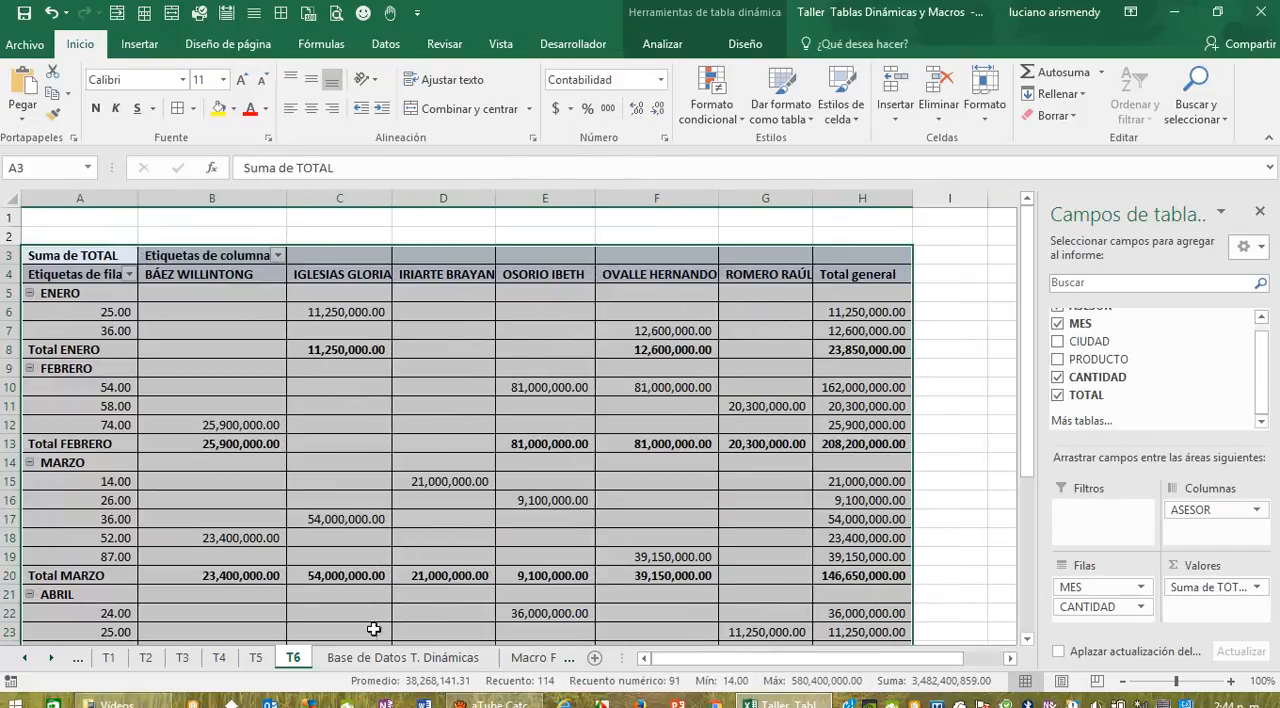
# Step: Check the filter required for T6, add PRODUCTO as its report filter and look over the pivot table down to JUNIO
pyautogui.click(372, 657)
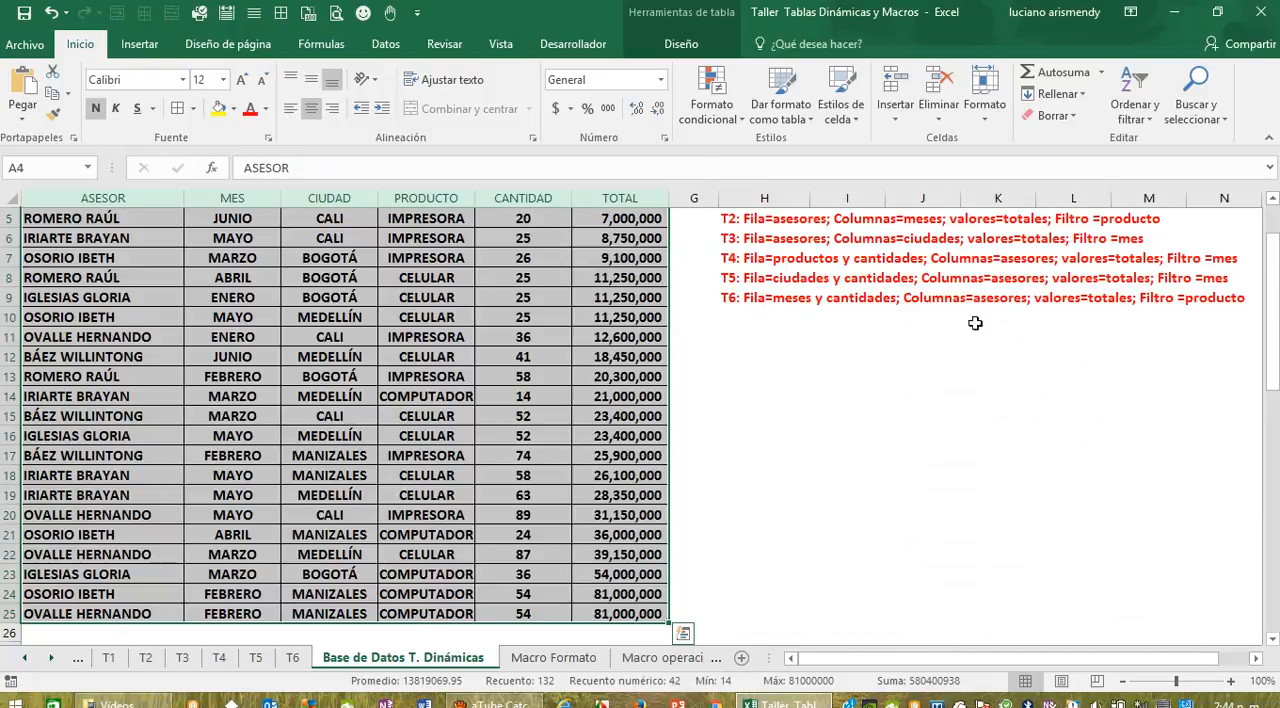
pyautogui.scroll(2, 846, 534)
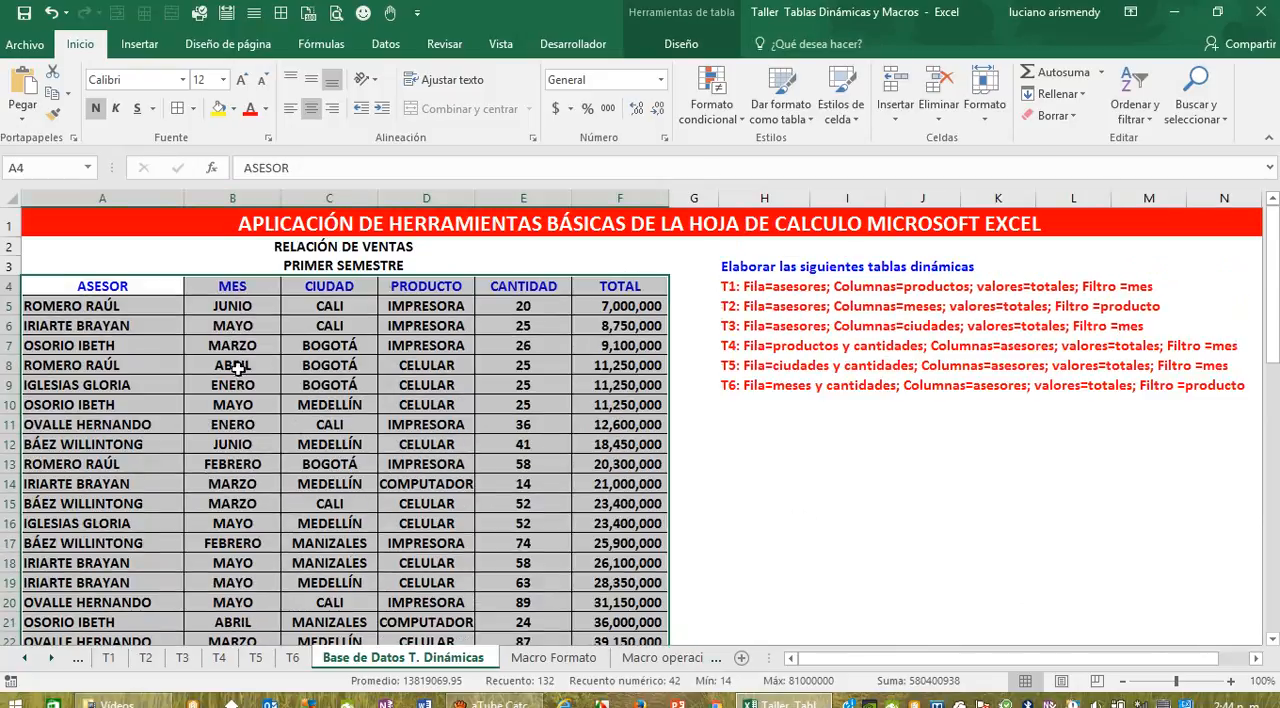
pyautogui.click(292, 658)
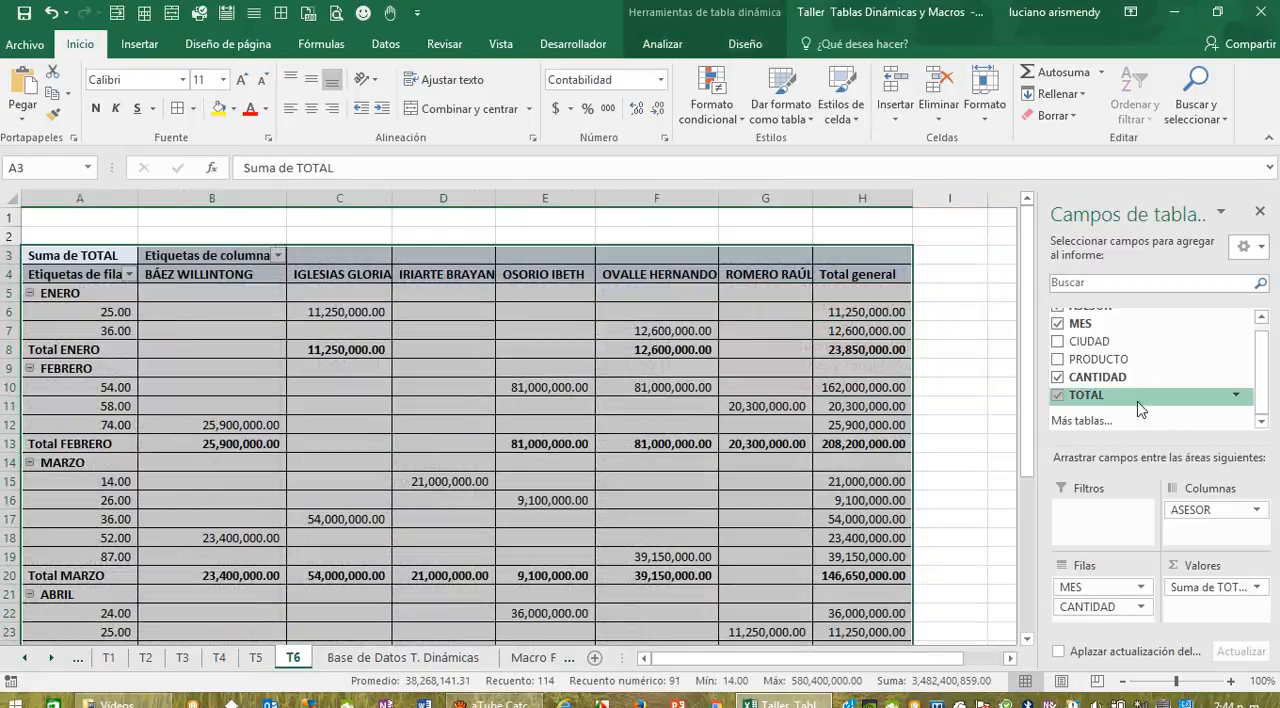
pyautogui.moveTo(1095, 359); pyautogui.dragTo(1110, 530)
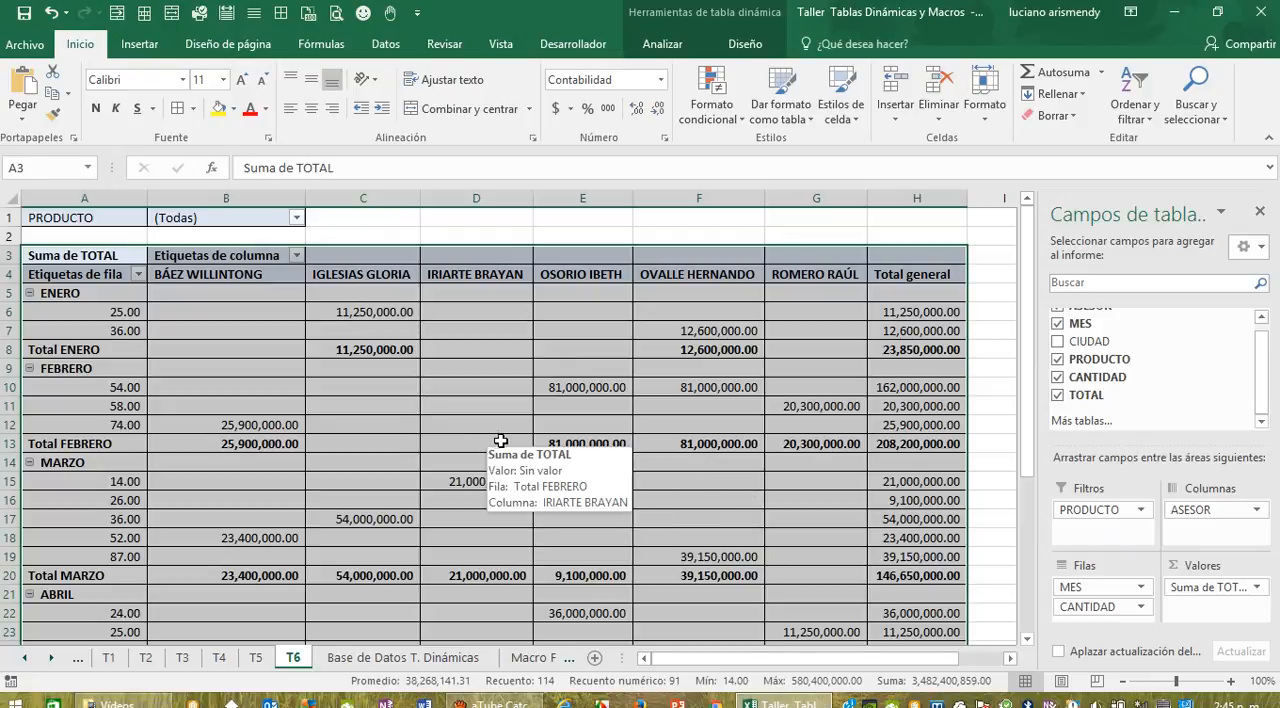
pyautogui.scroll(-1, 498, 440)
pyautogui.scroll(-2, 502, 441)
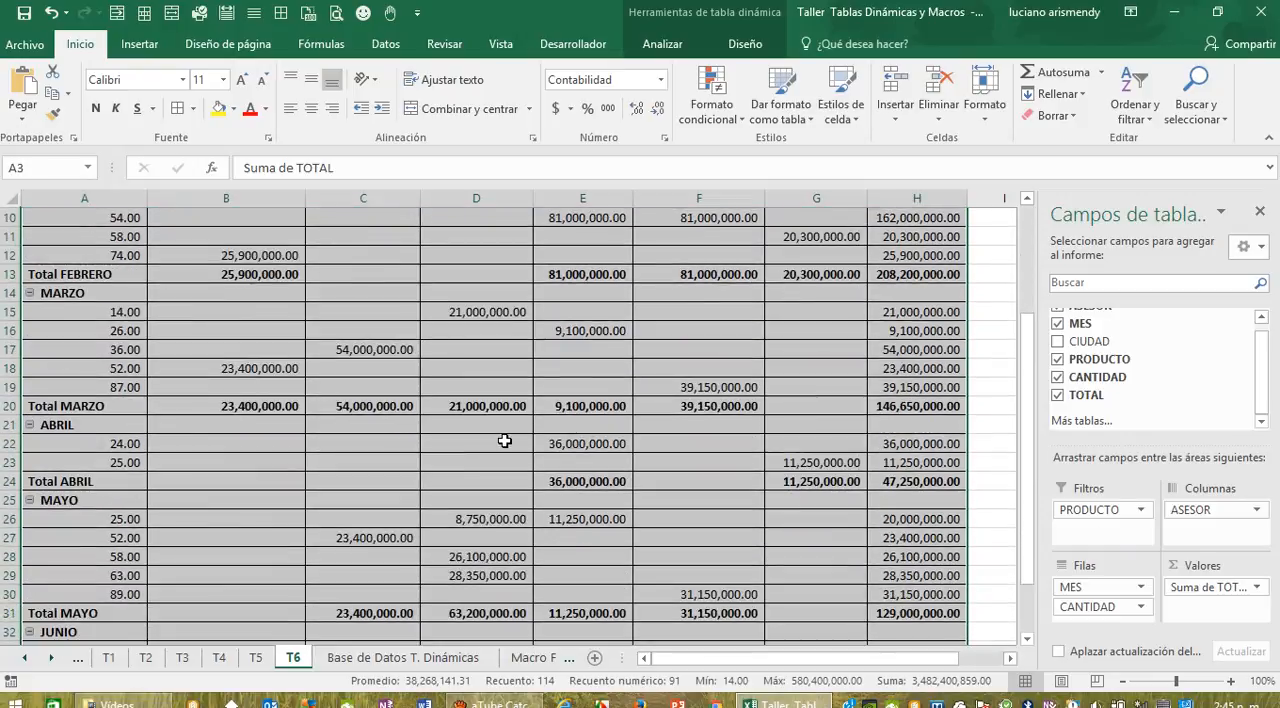
pyautogui.scroll(-1, 506, 441)
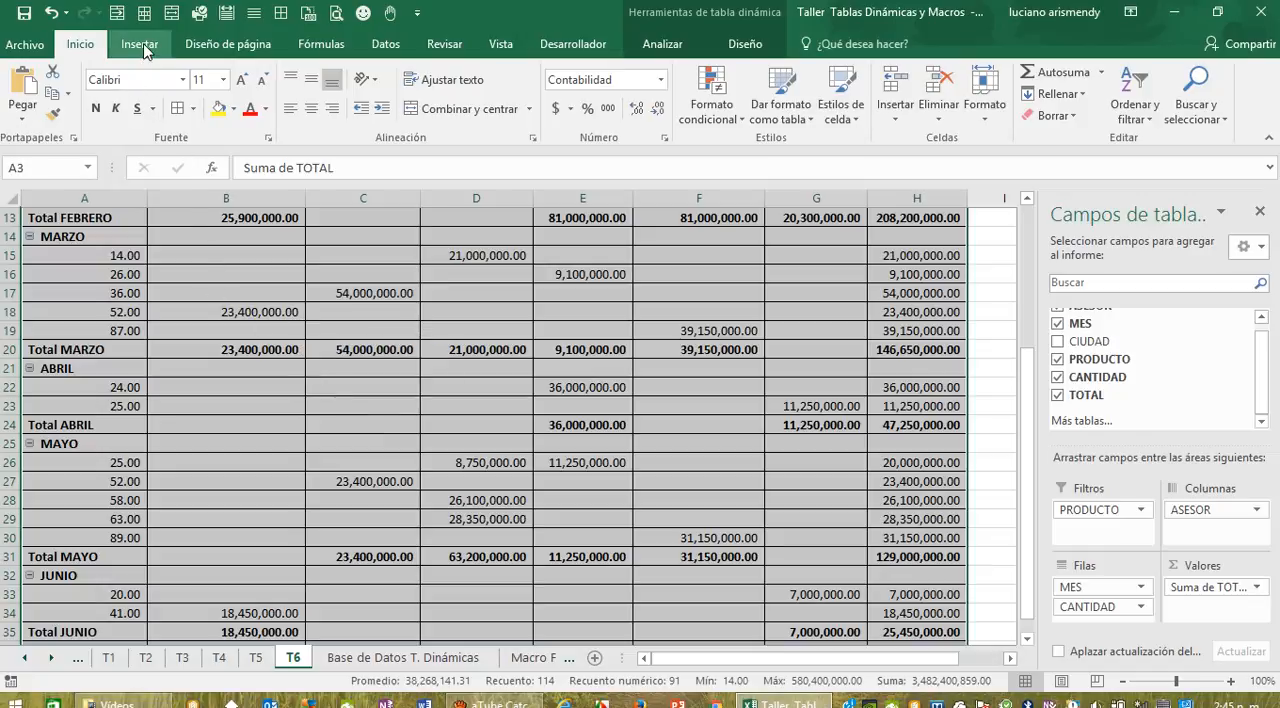
# Step: Create a pivot table from the sales table in Base de Datos T. Dinámicas, placed on the existing sheet T6 at cell A39
pyautogui.click(404, 657)
pyautogui.moveTo(108, 290); pyautogui.dragTo(645, 597)
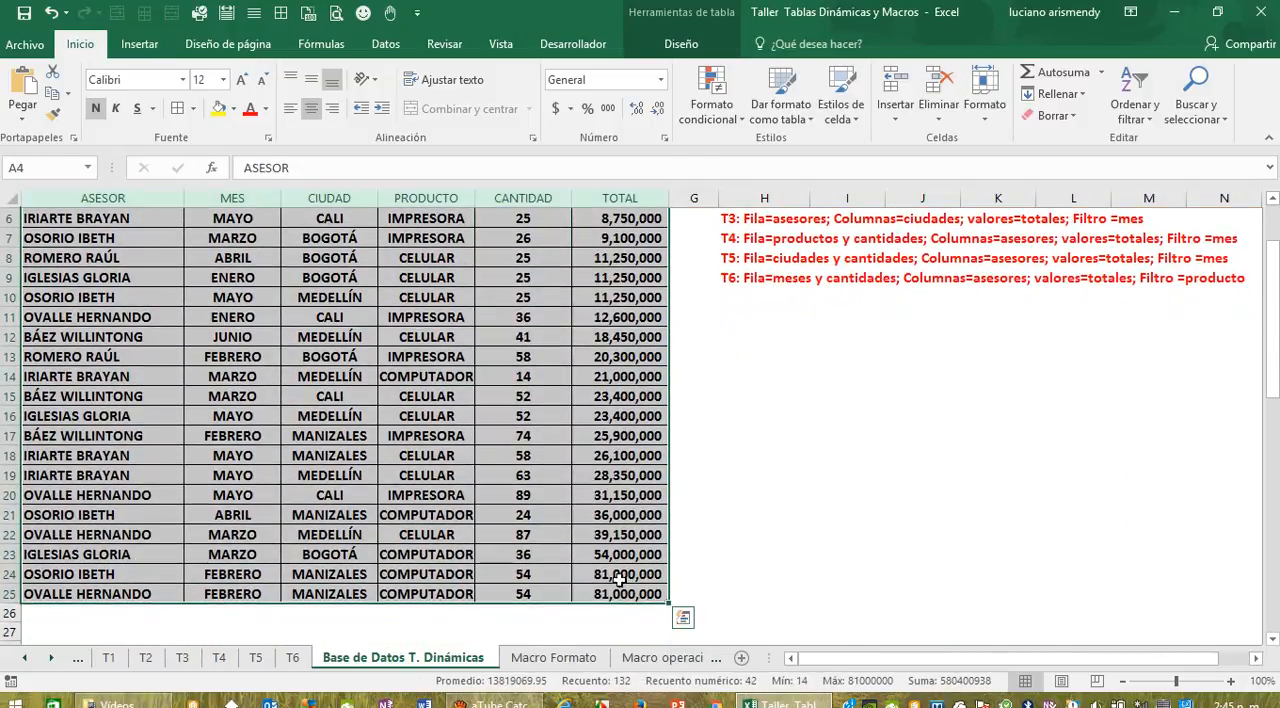
pyautogui.click(139, 44)
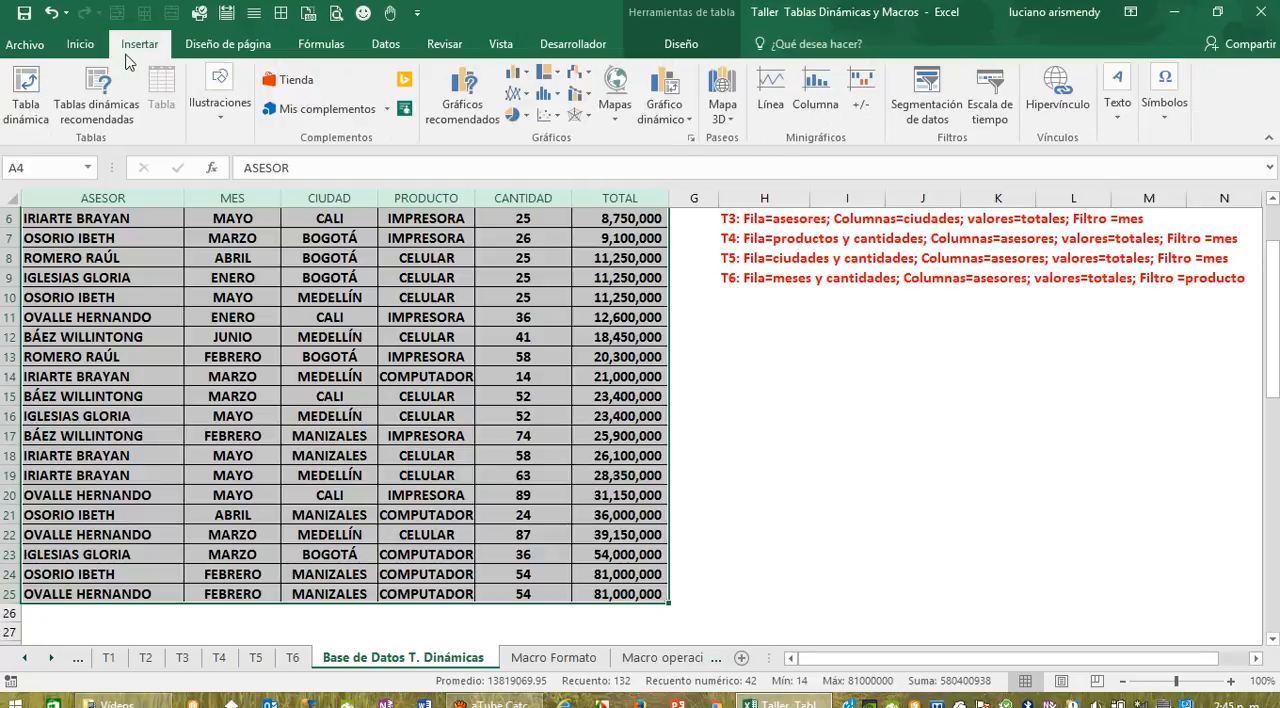
pyautogui.click(20, 95)
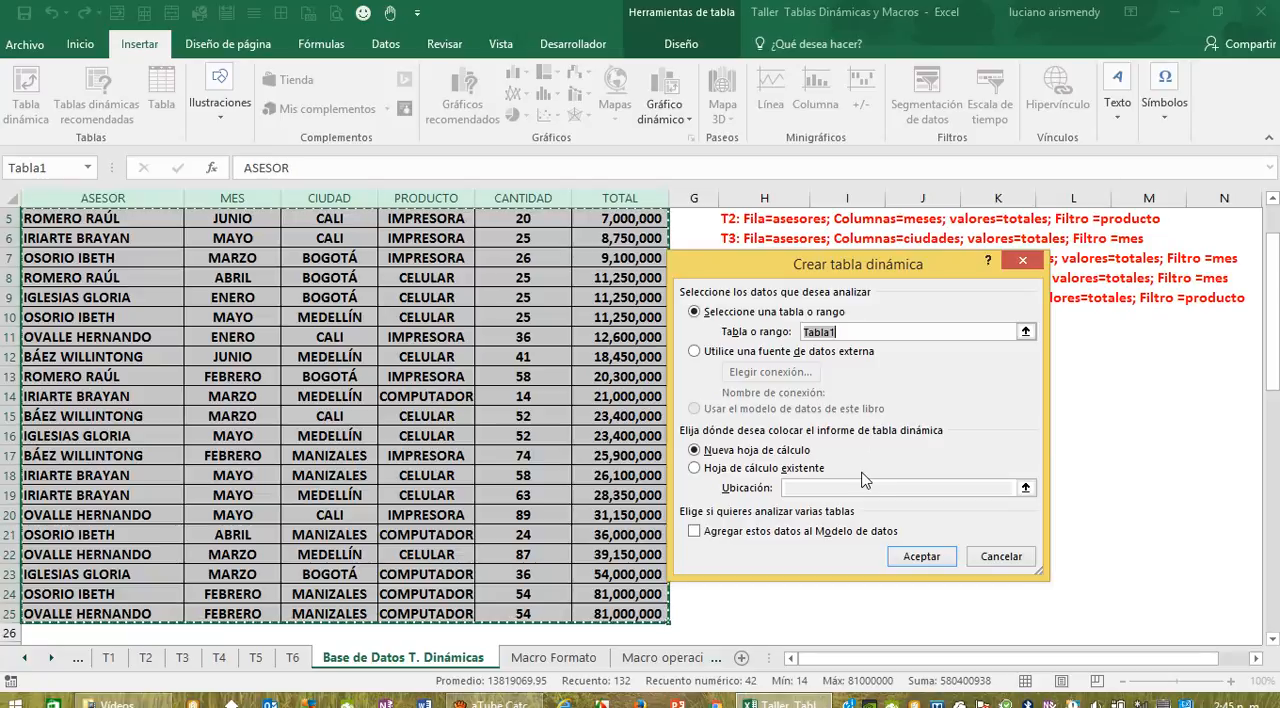
pyautogui.click(694, 468)
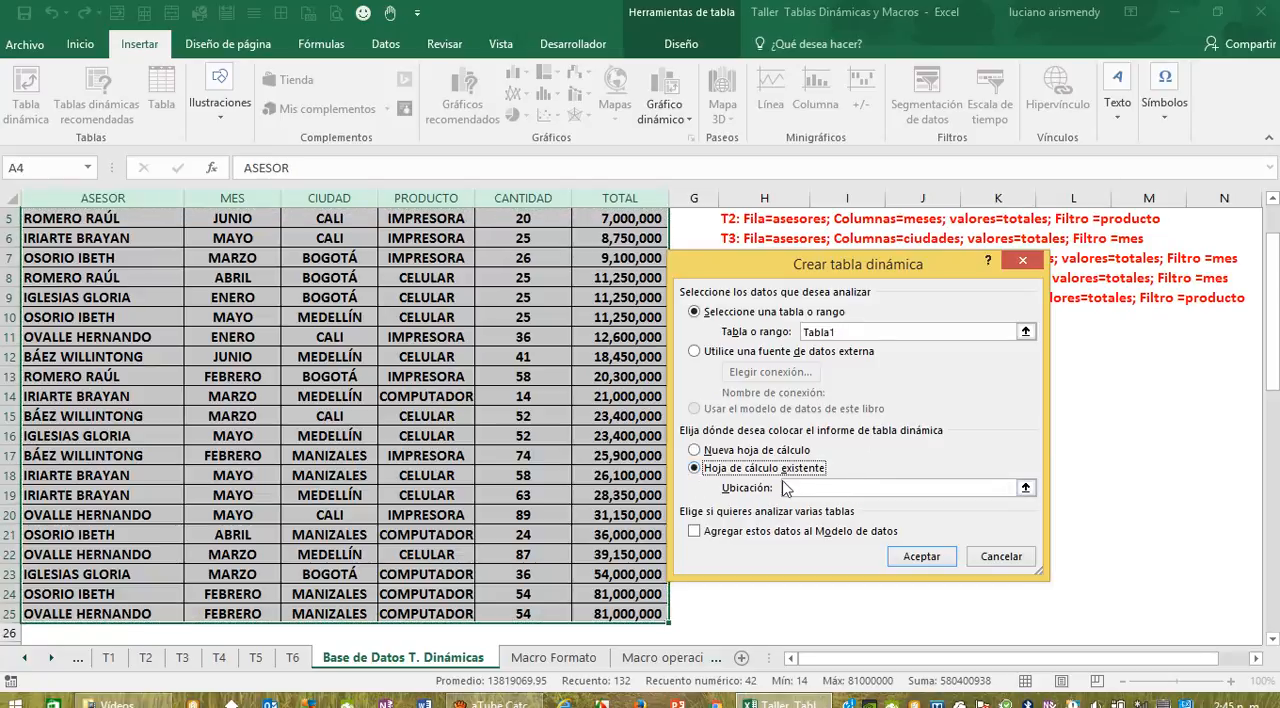
pyautogui.click(1025, 487)
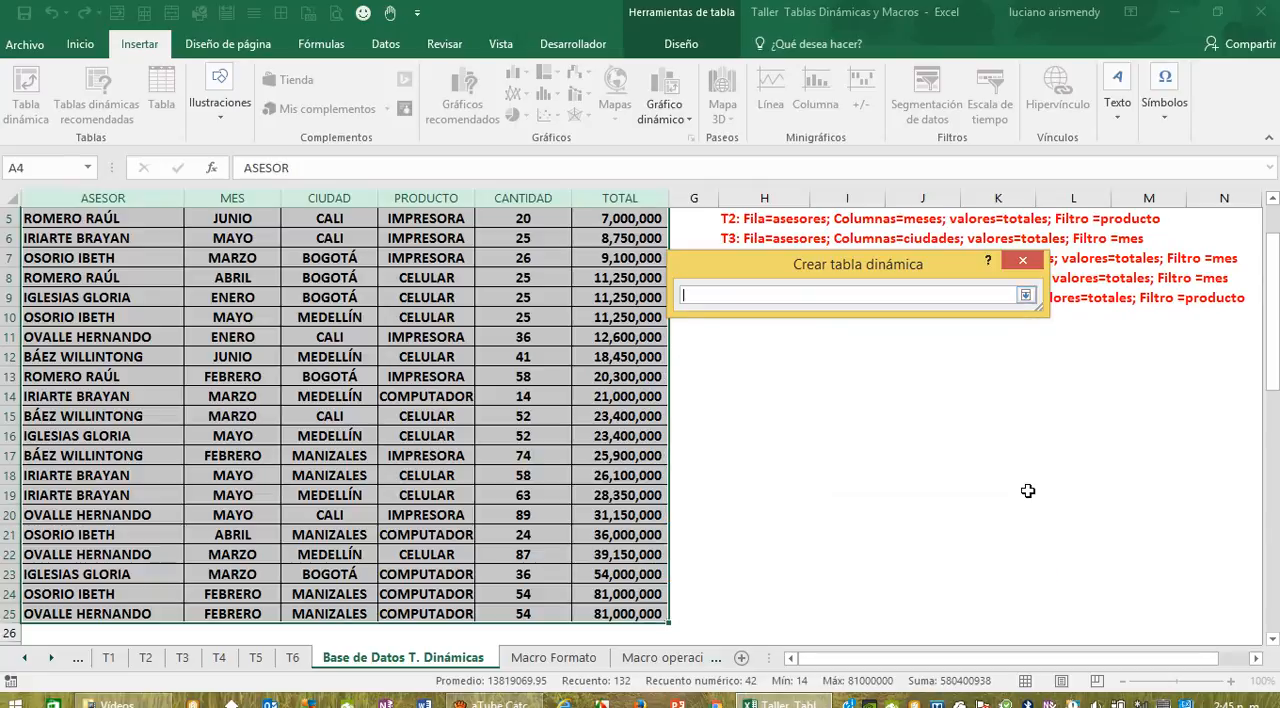
pyautogui.click(1027, 296)
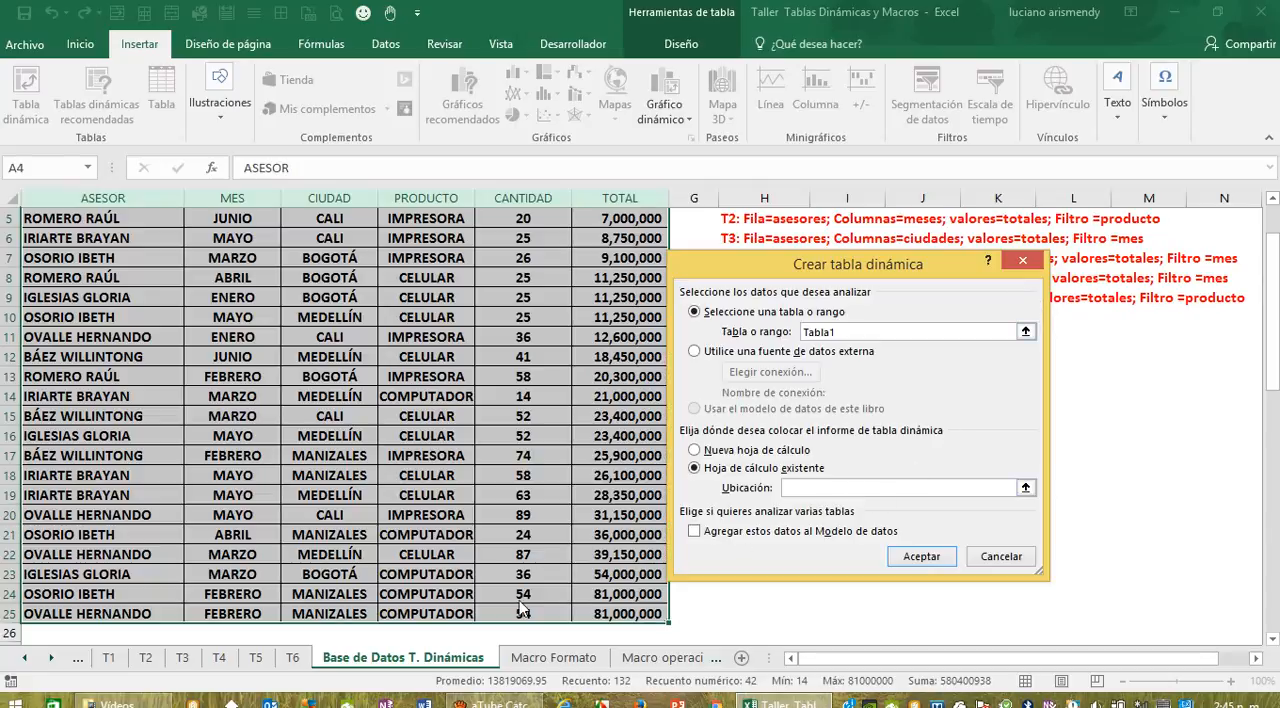
pyautogui.click(294, 657)
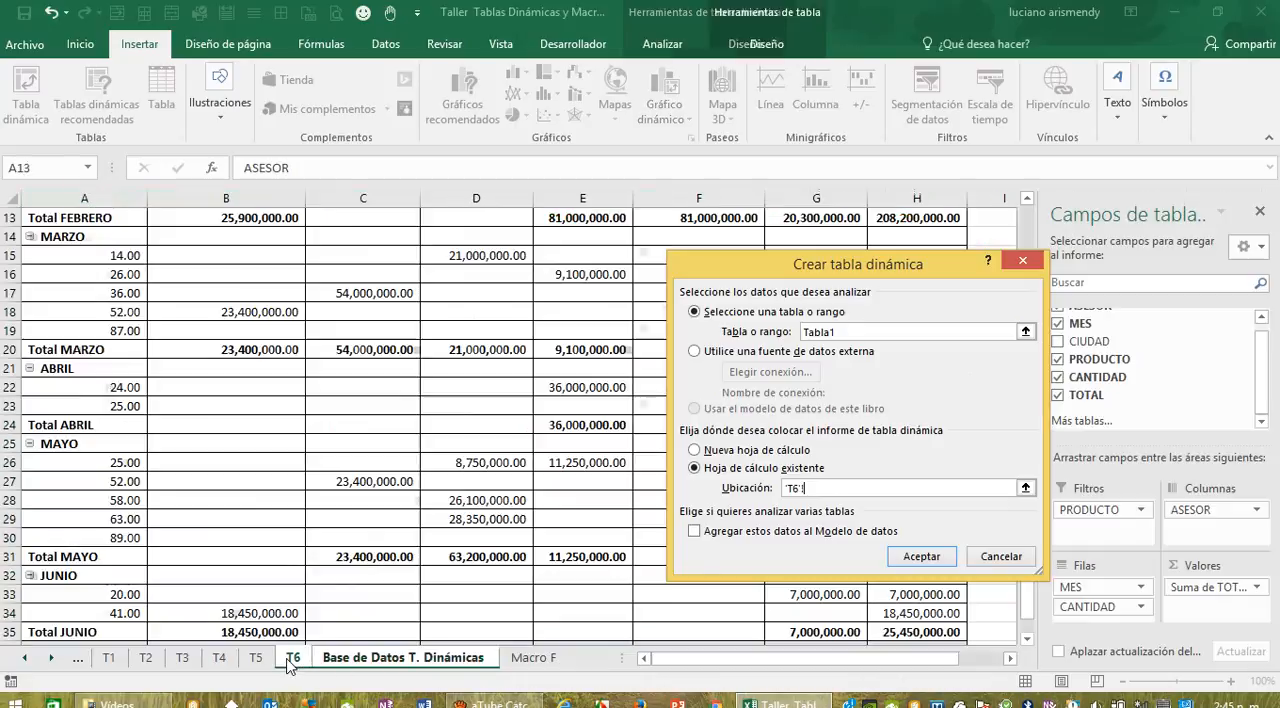
pyautogui.scroll(-4, 731, 600)
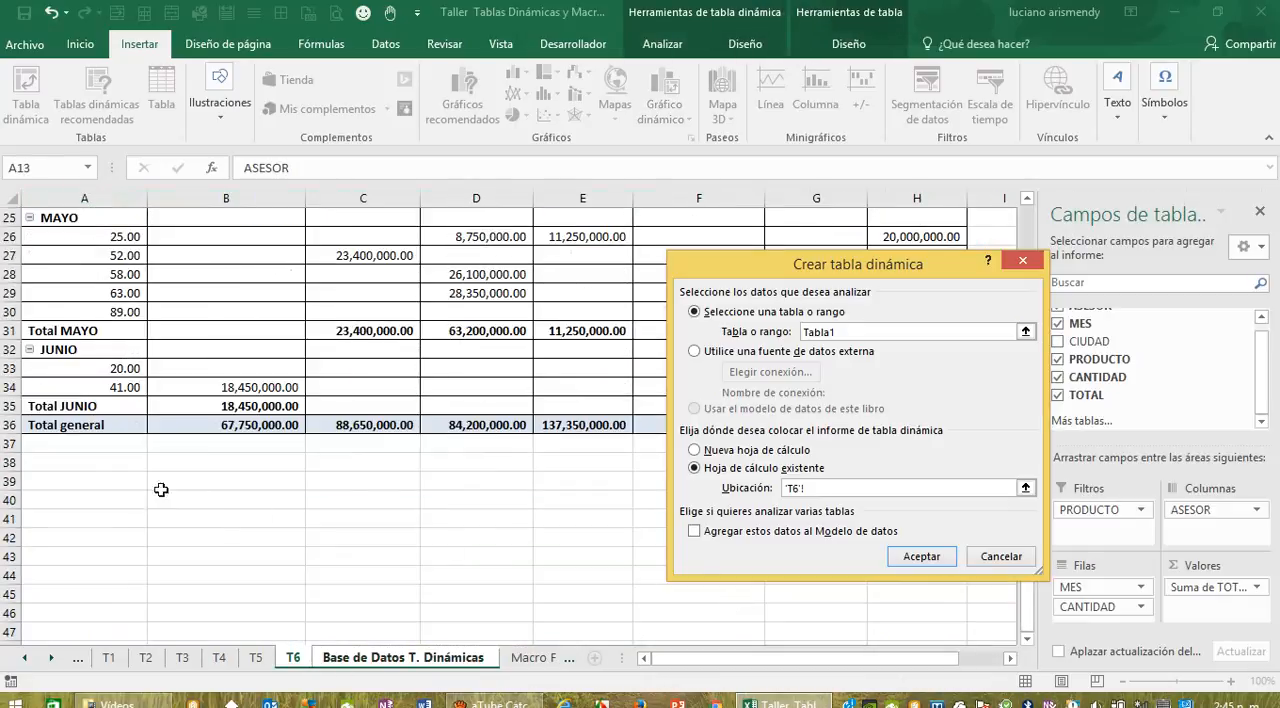
pyautogui.click(67, 482)
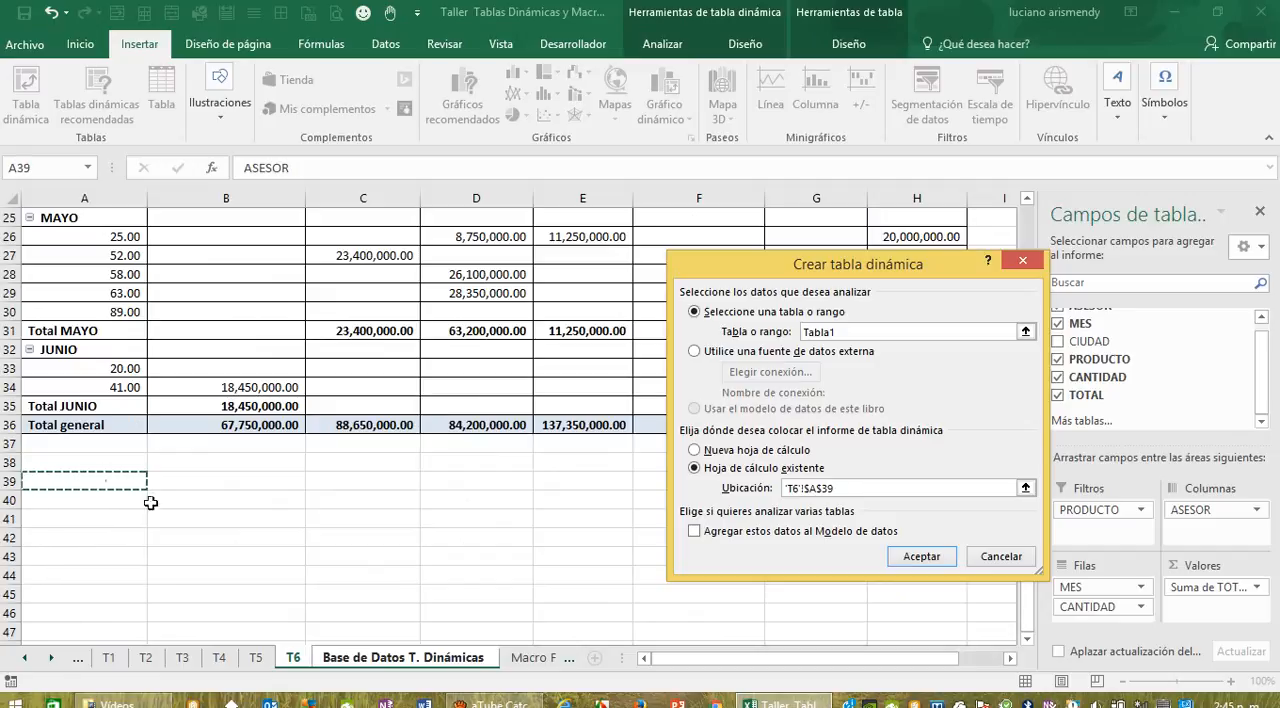
pyautogui.click(924, 562)
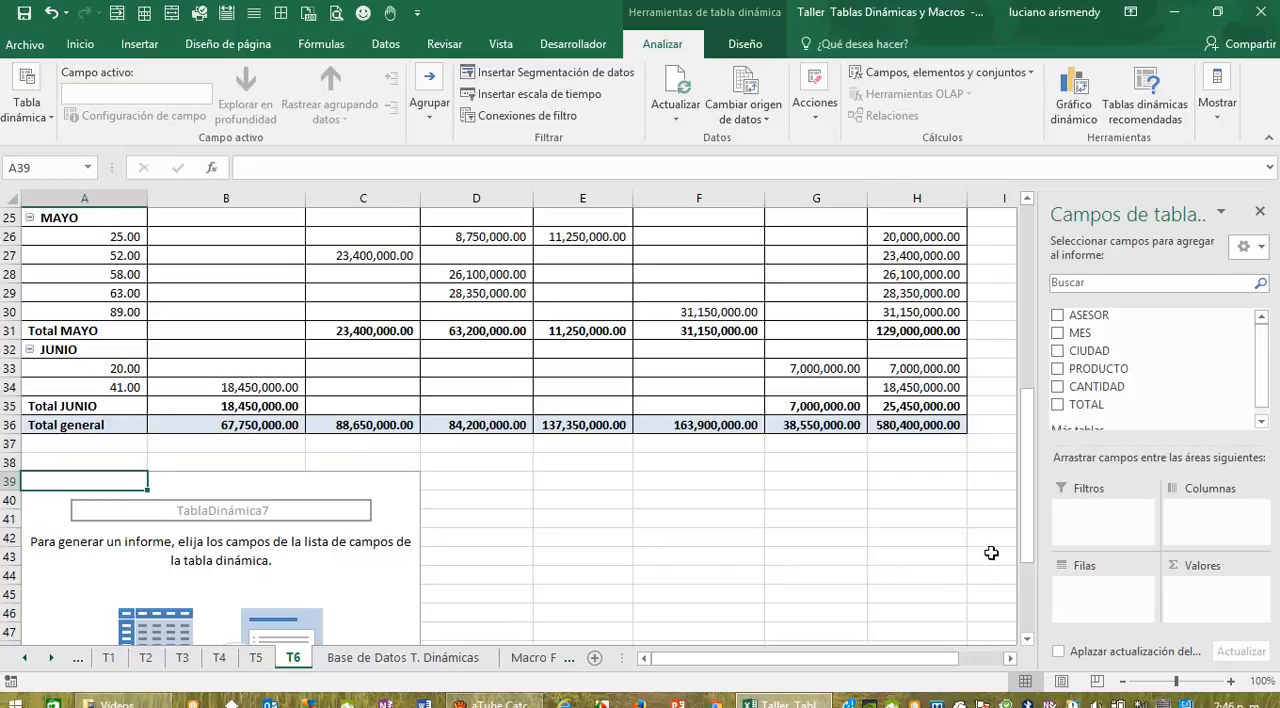
# Step: Place ASESOR and CIUDAD in the rows of the new pivot table, PRODUCTO in its columns and the sum of TOTAL as values
pyautogui.moveTo(1085, 316); pyautogui.dragTo(1106, 594)
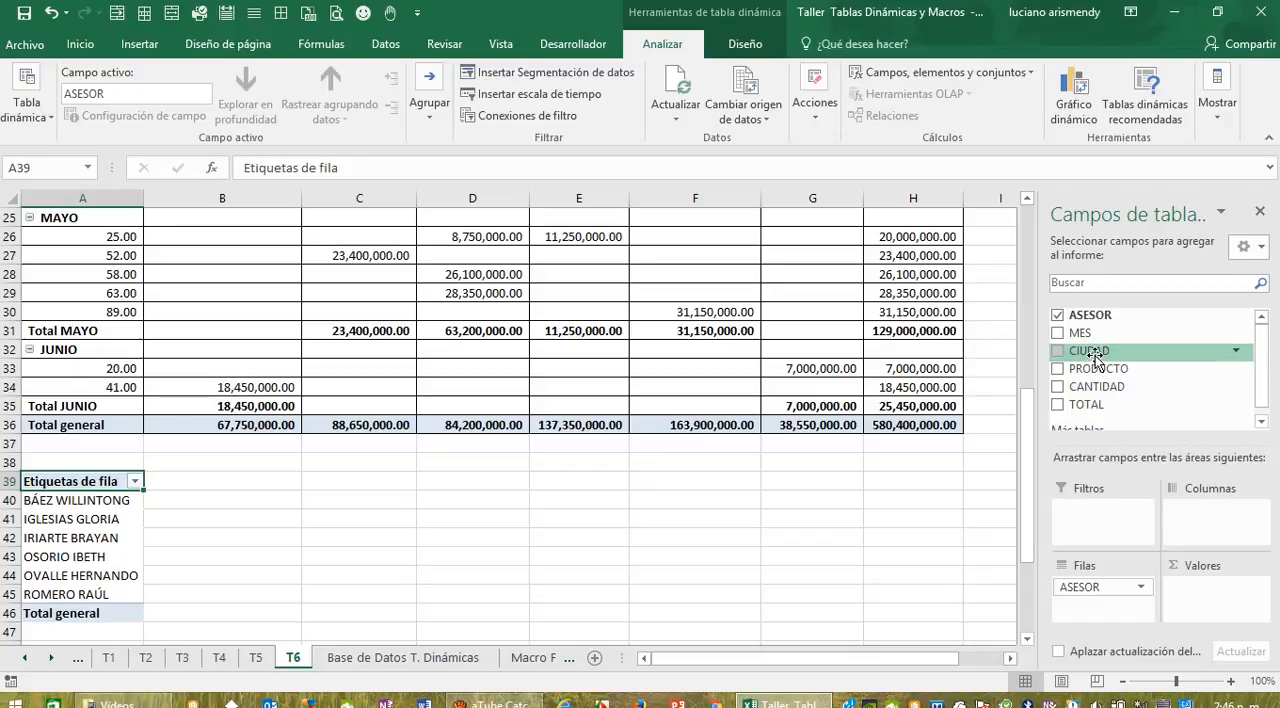
pyautogui.moveTo(1098, 351); pyautogui.dragTo(1110, 605)
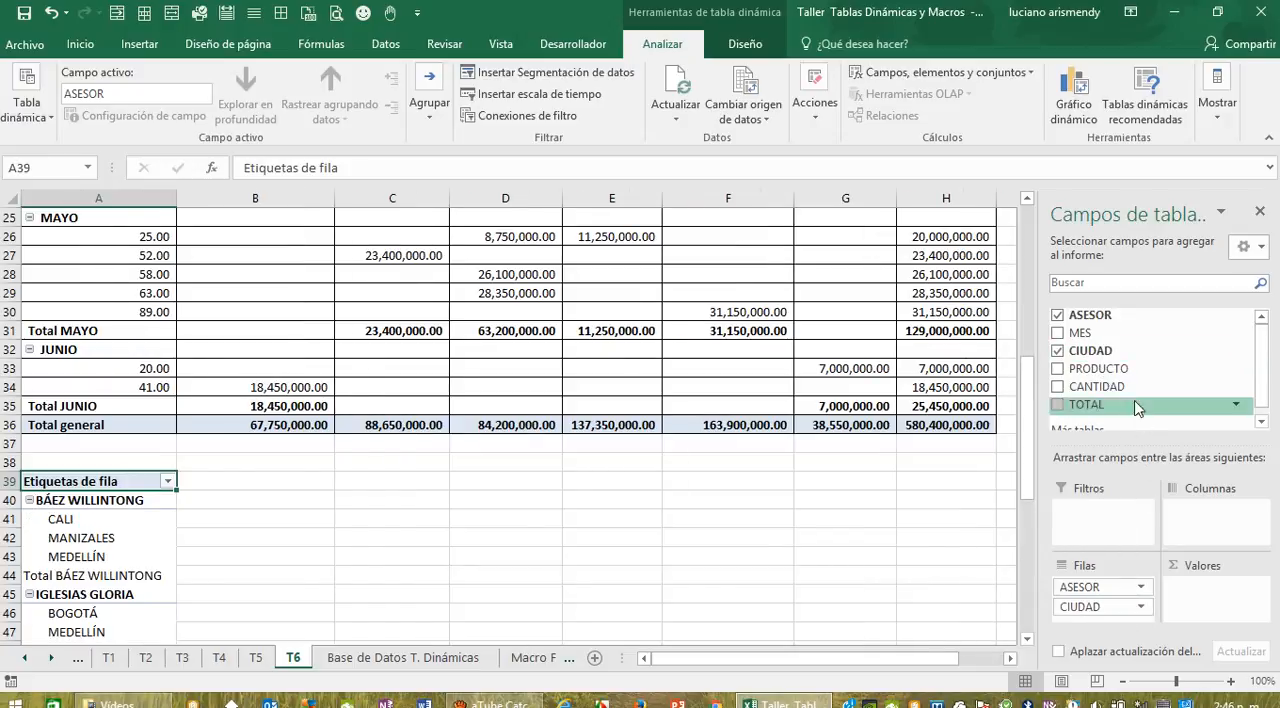
pyautogui.moveTo(1088, 370); pyautogui.dragTo(1205, 527)
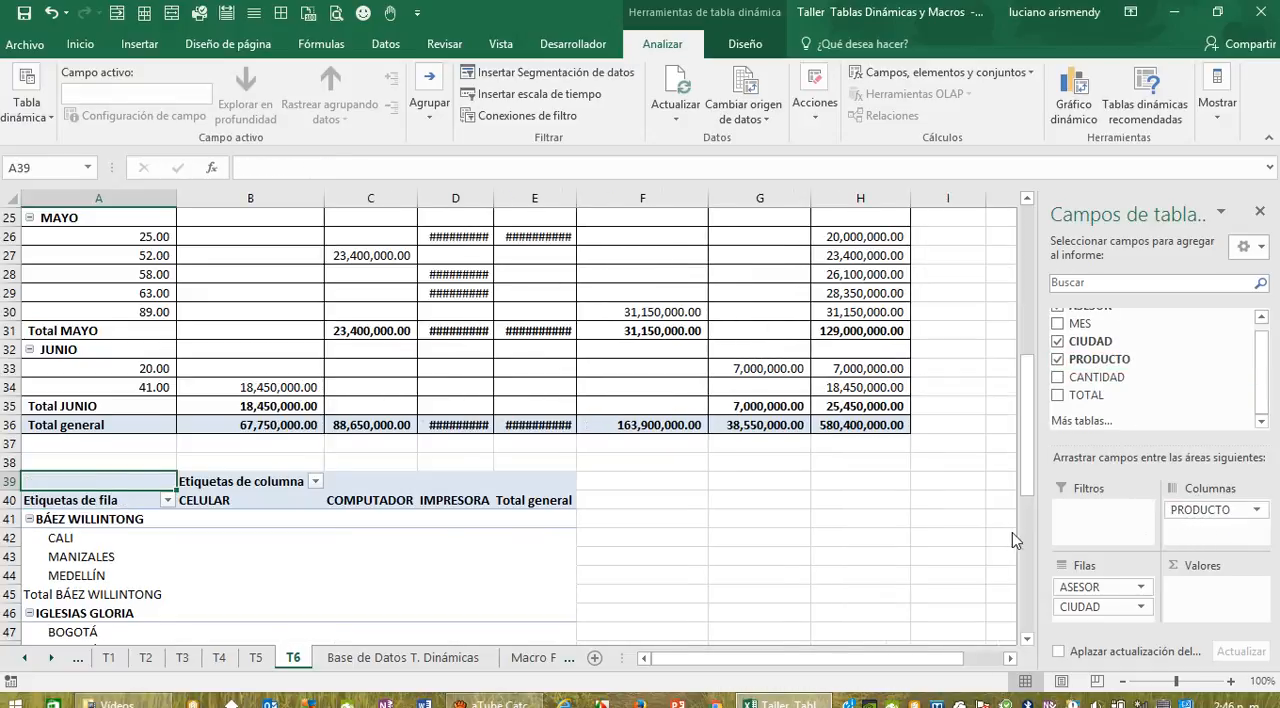
pyautogui.scroll(-2, 1008, 531)
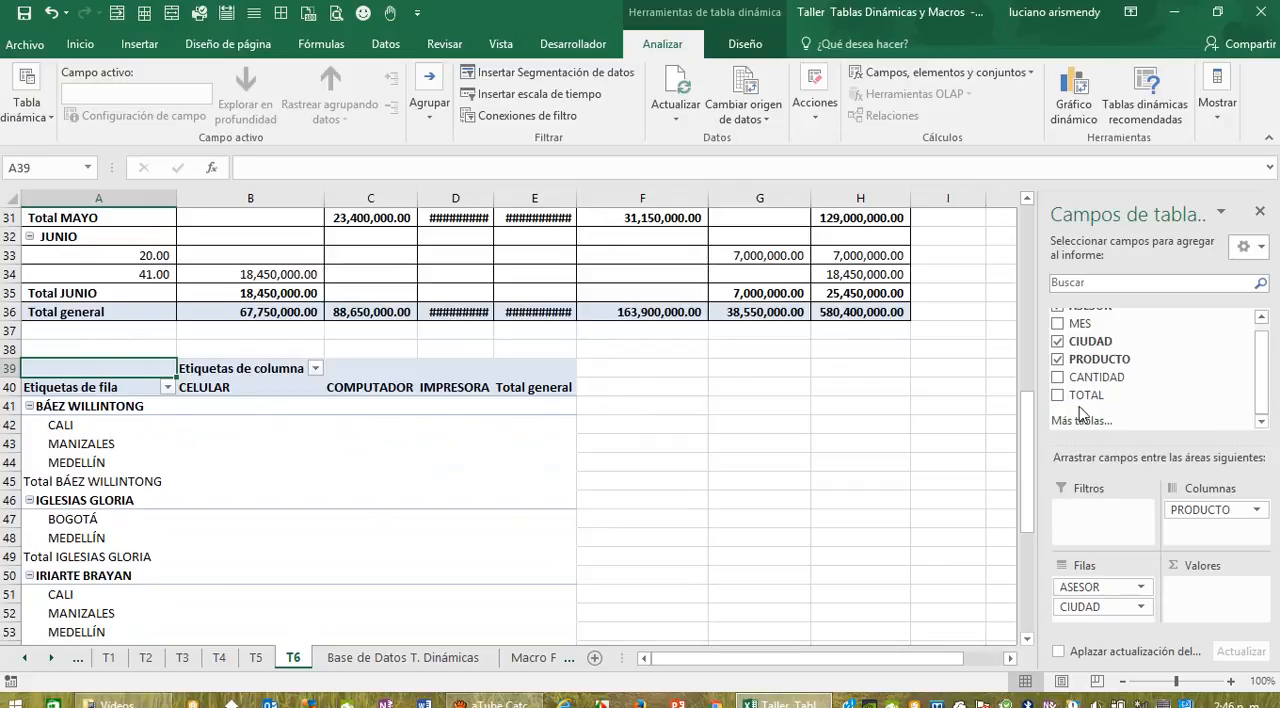
pyautogui.moveTo(1082, 397); pyautogui.dragTo(1200, 608)
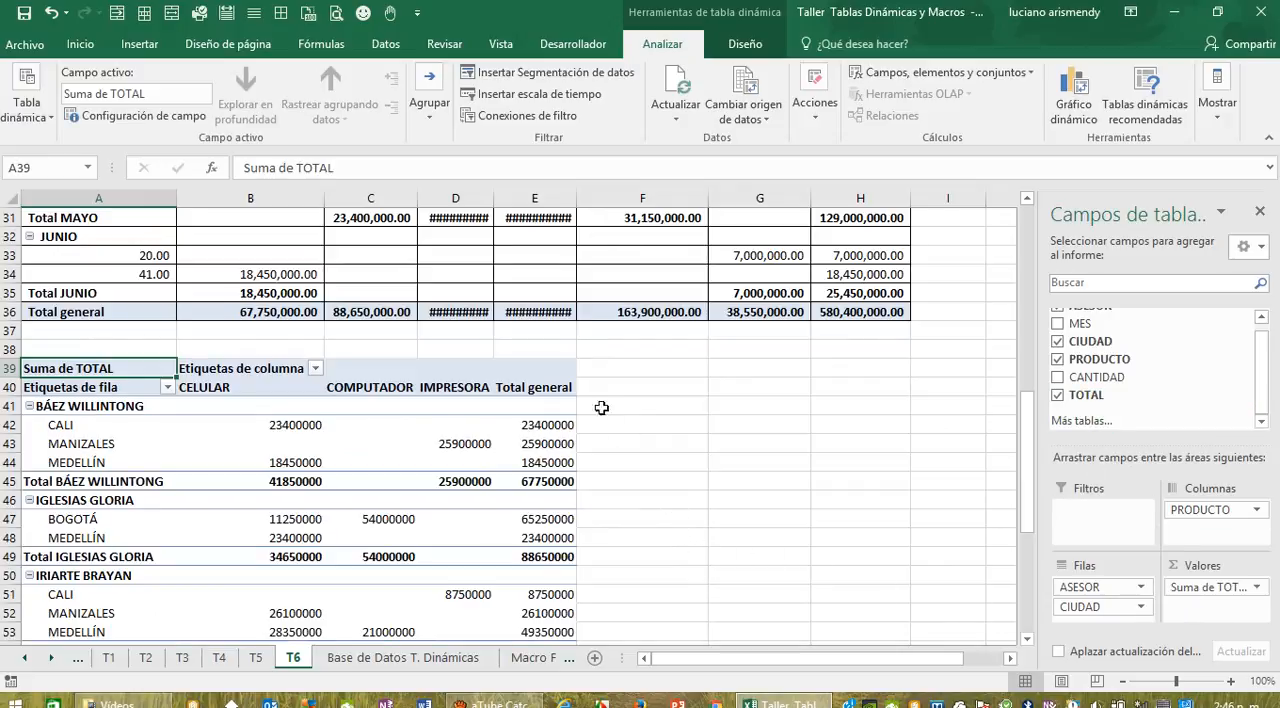
# Step: Autofit columns D and E of sheet T6 to their contents
pyautogui.moveTo(493, 195); pyautogui.dragTo(493, 198)
pyautogui.doubleClick(493, 198)
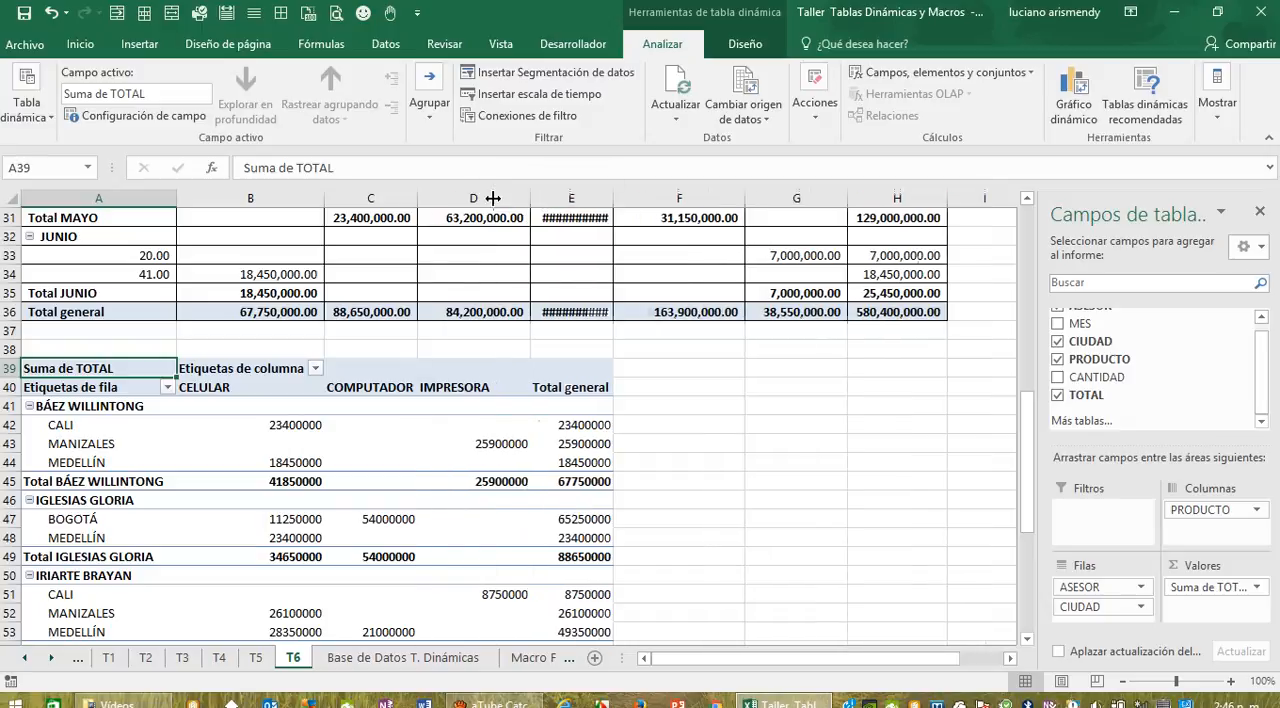
pyautogui.doubleClick(614, 196)
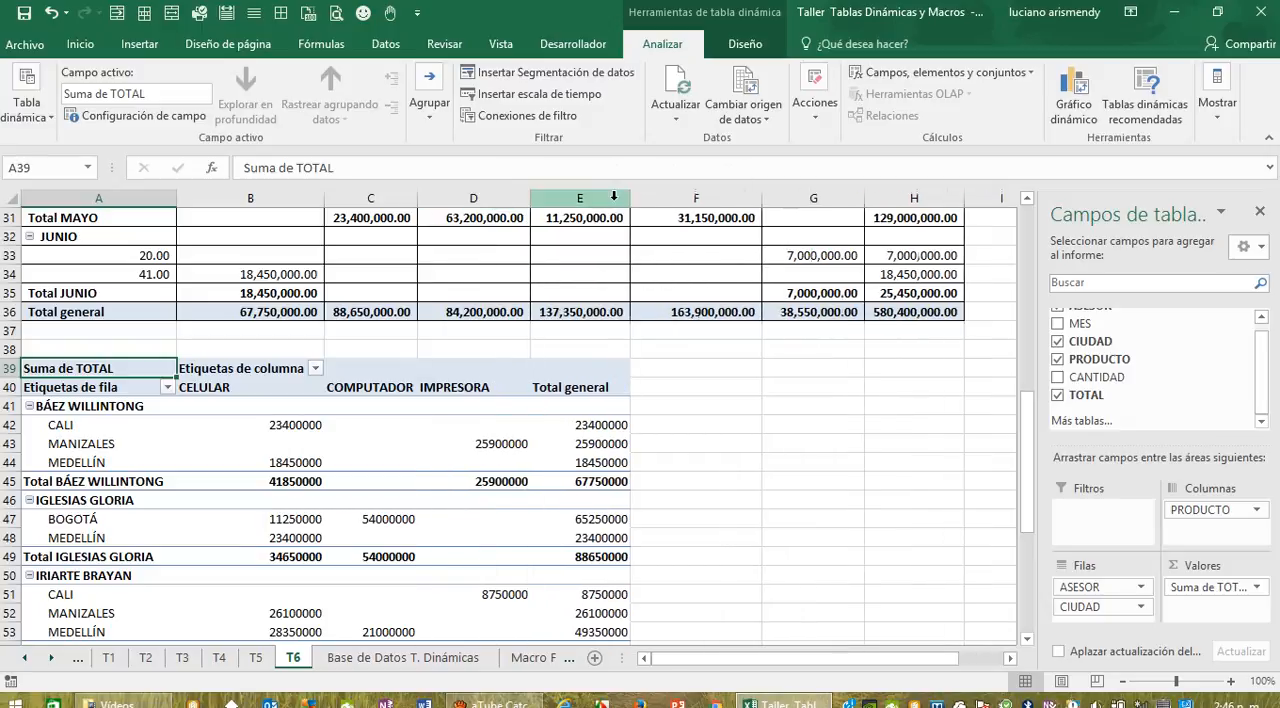
pyautogui.click(826, 446)
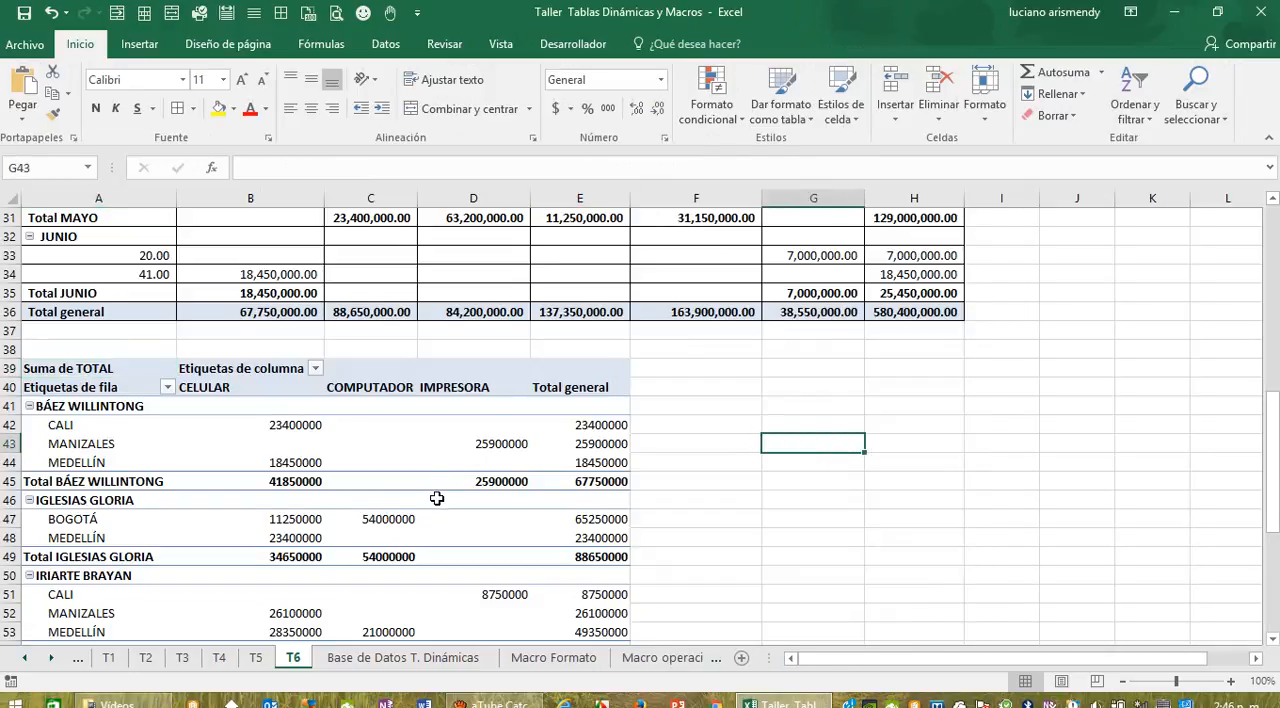
# Step: Add all borders to the whole pivot table starting at A39 and format its numbers with the thousands-separator style
pyautogui.scroll(-1, 438, 499)
pyautogui.scroll(-1, 438, 499)
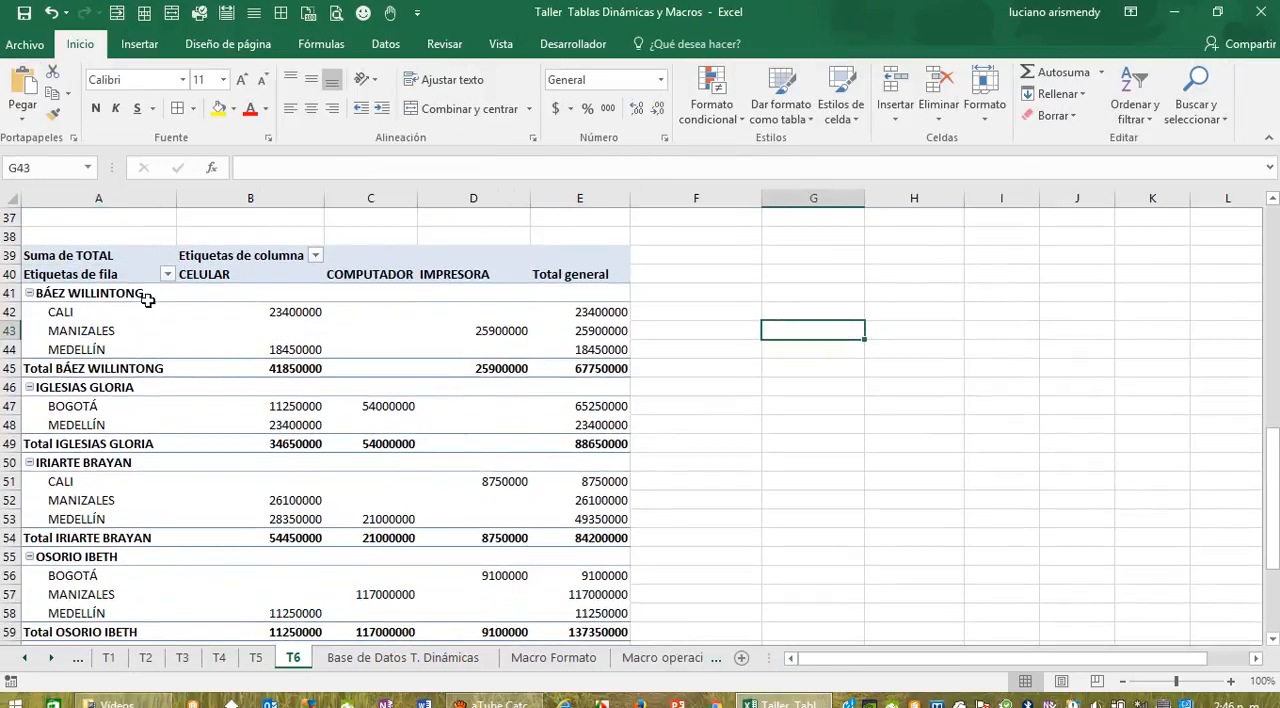
pyautogui.click(44, 252)
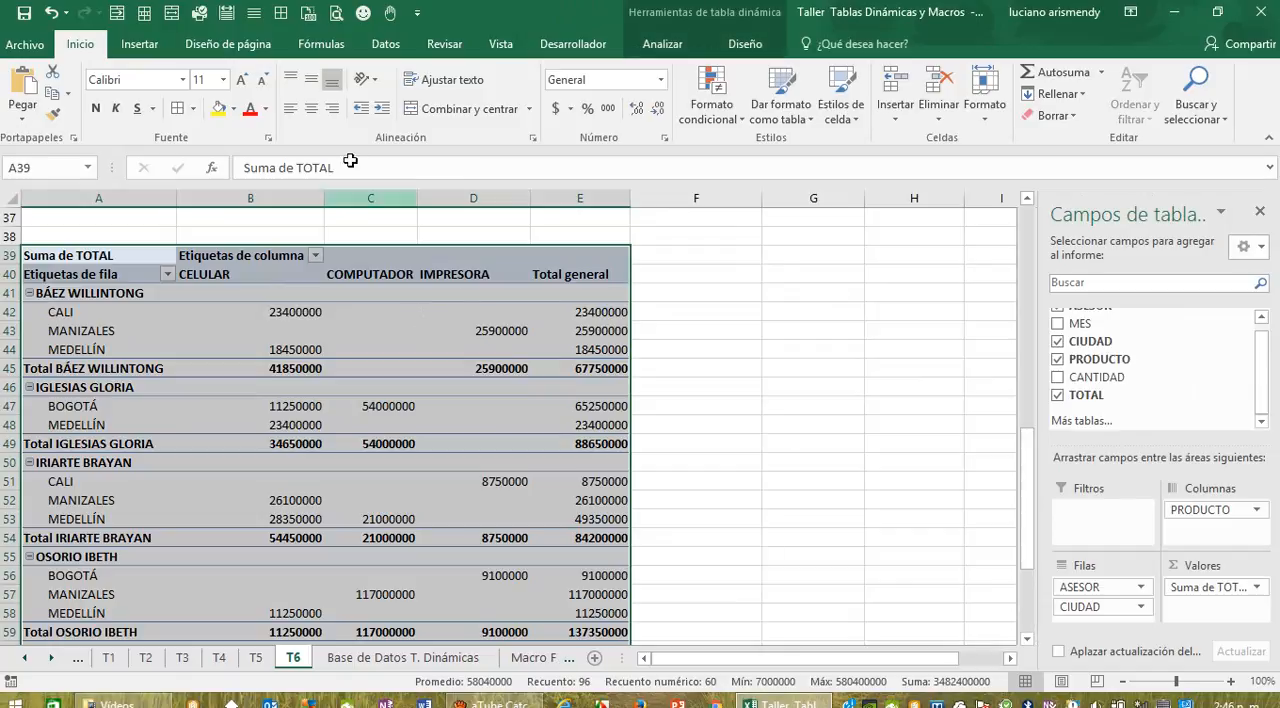
pyautogui.click(181, 108)
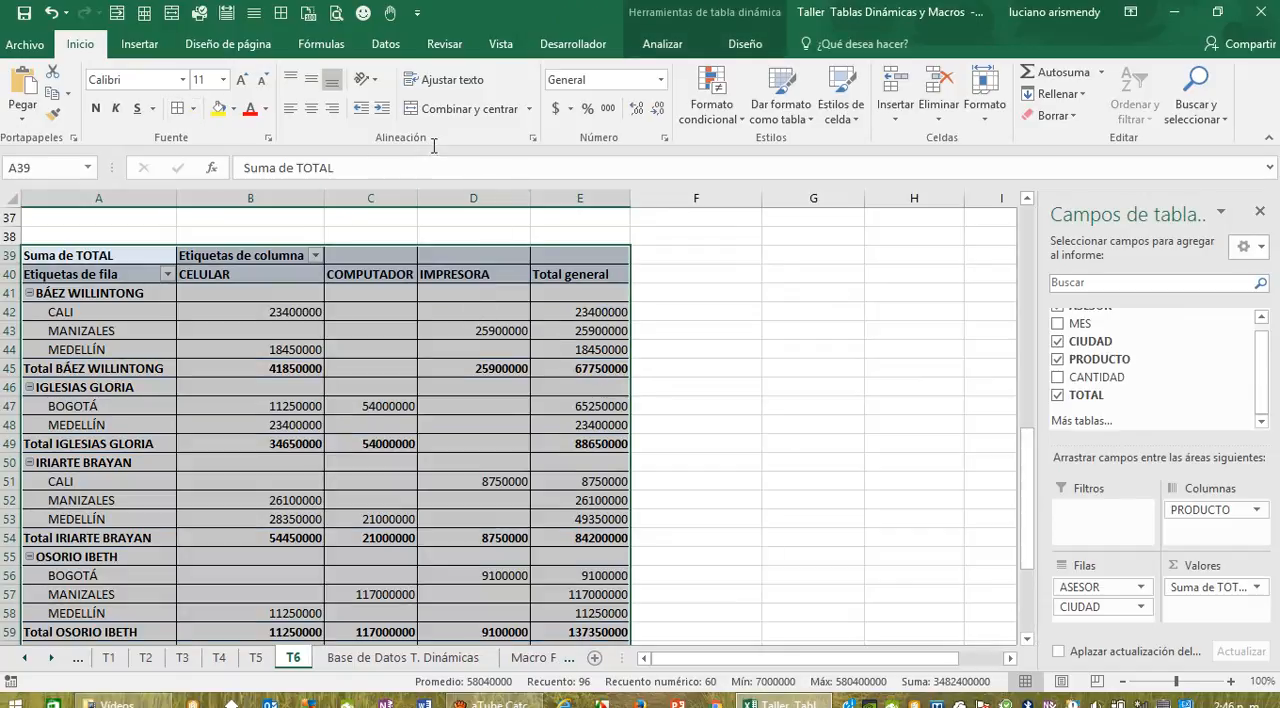
pyautogui.click(609, 108)
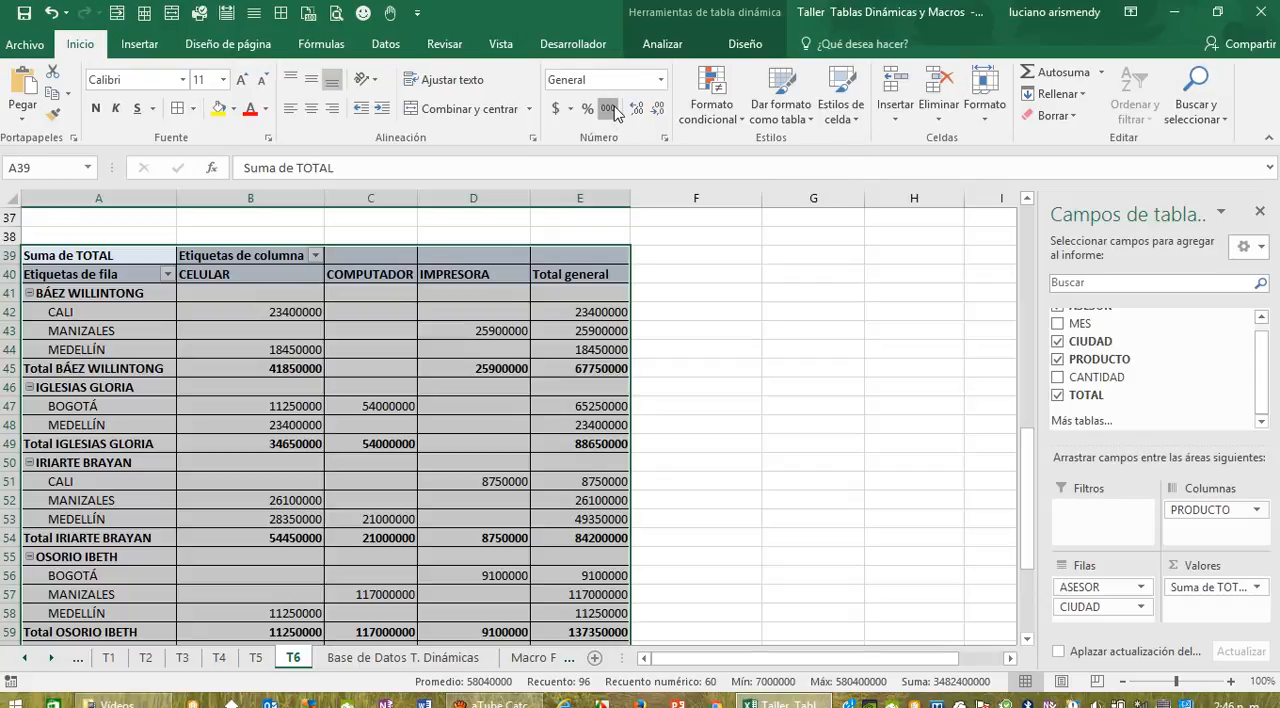
pyautogui.click(733, 403)
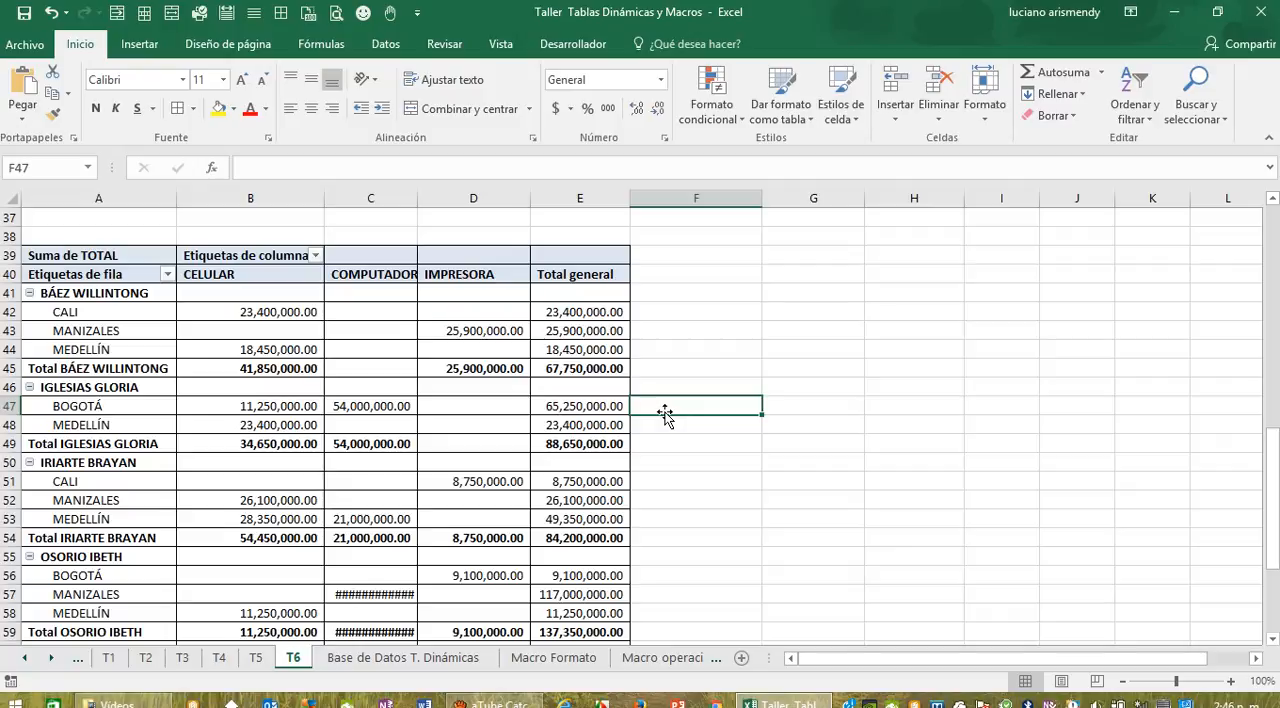
# Step: Show all subtotals of the second T6 pivot table at the top of each group
pyautogui.moveTo(220, 461)
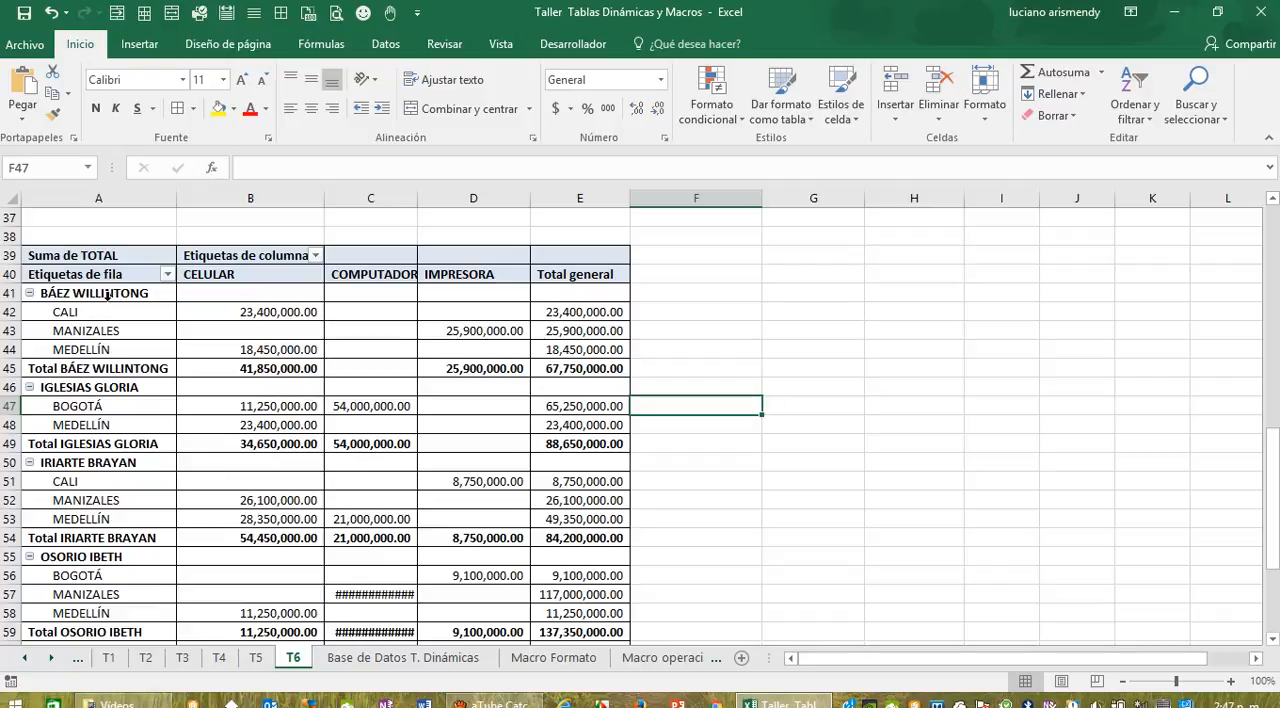
pyautogui.click(95, 369)
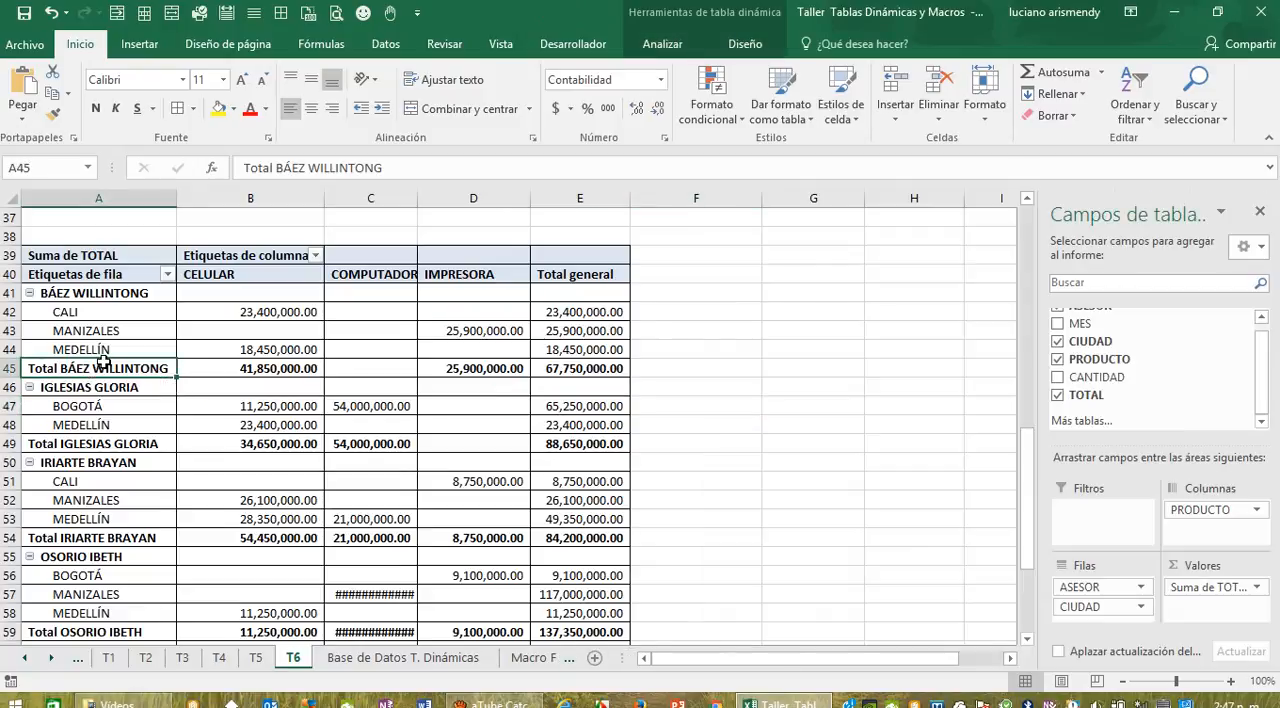
pyautogui.click(748, 46)
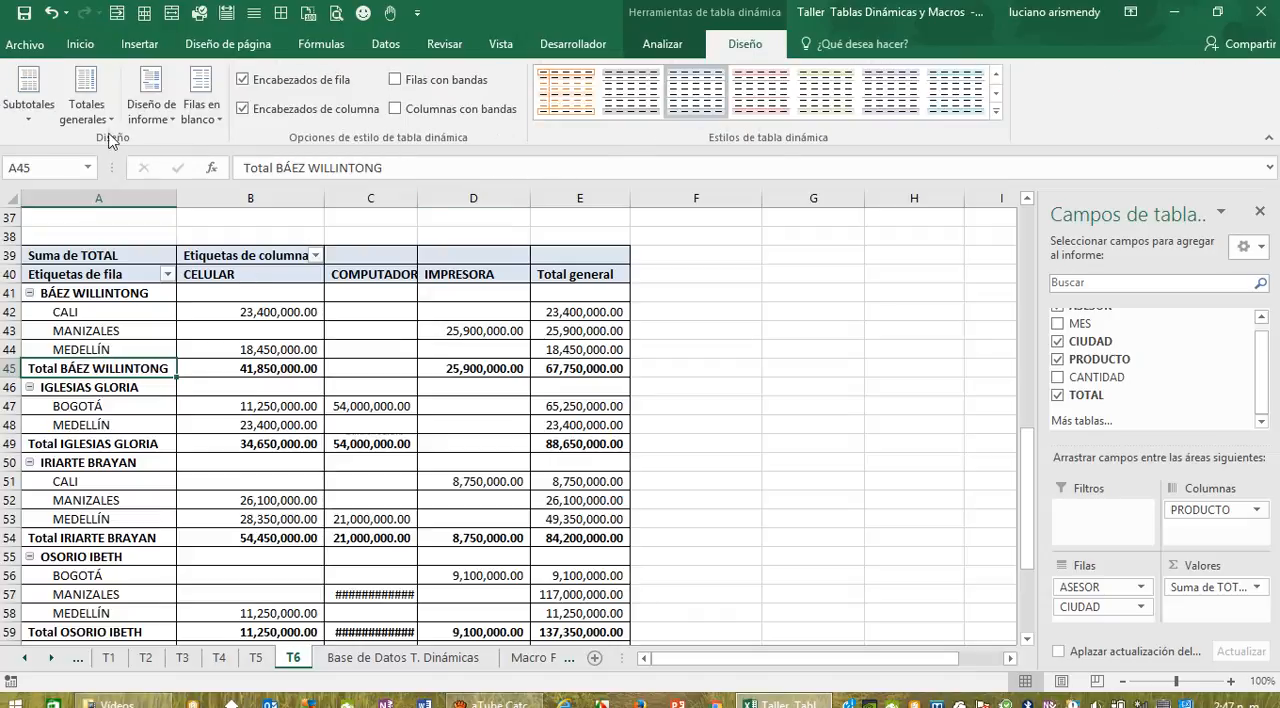
pyautogui.click(30, 122)
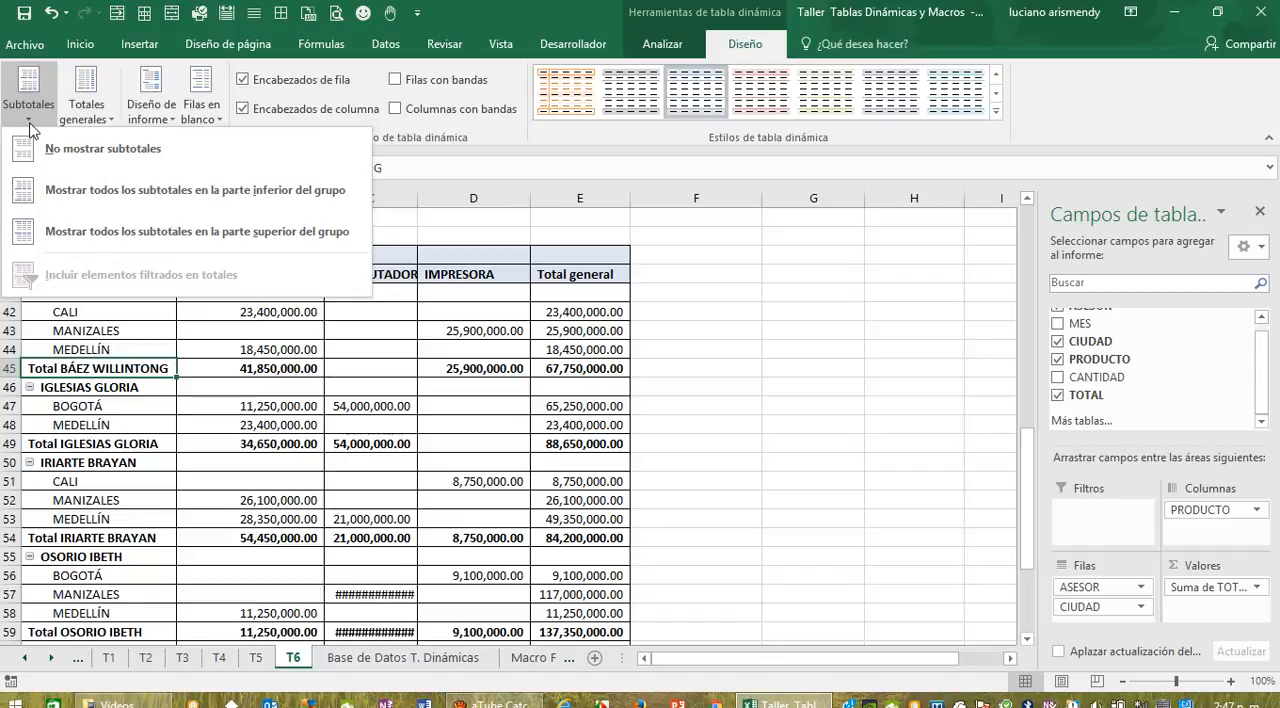
pyautogui.click(80, 234)
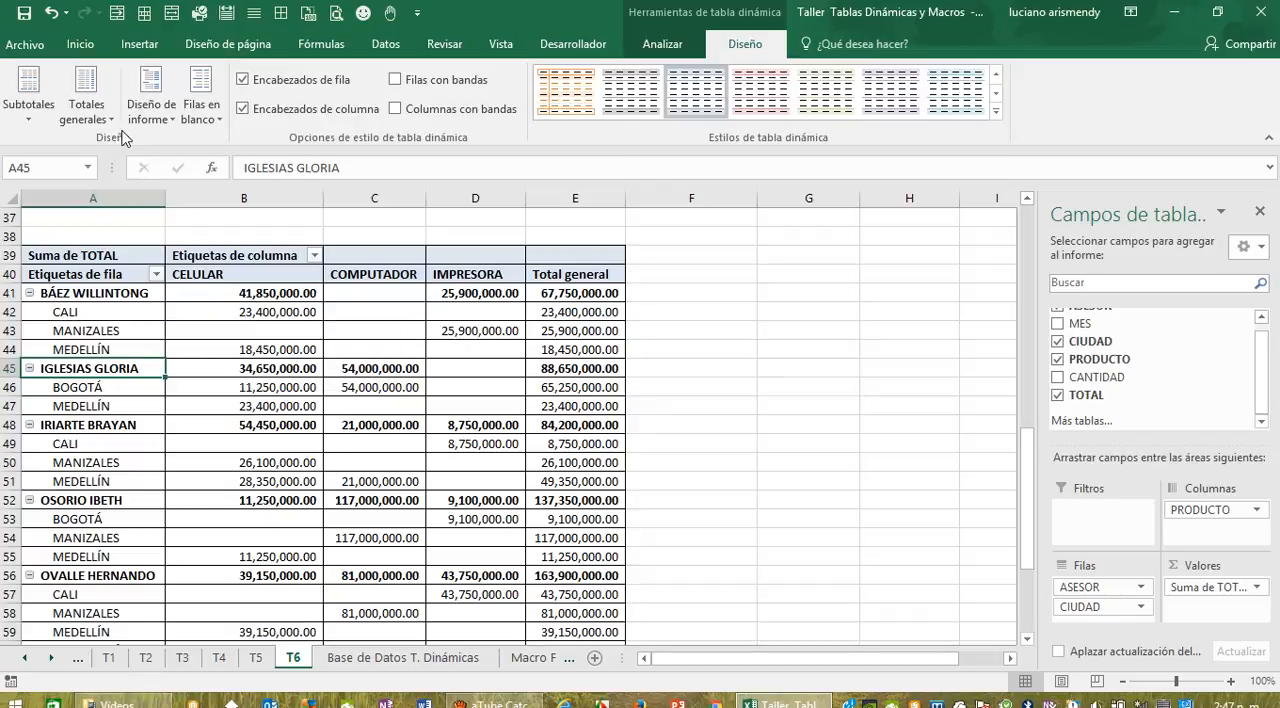
# Step: Show all subtotals of the second T6 pivot table at the bottom of each group
pyautogui.click(33, 120)
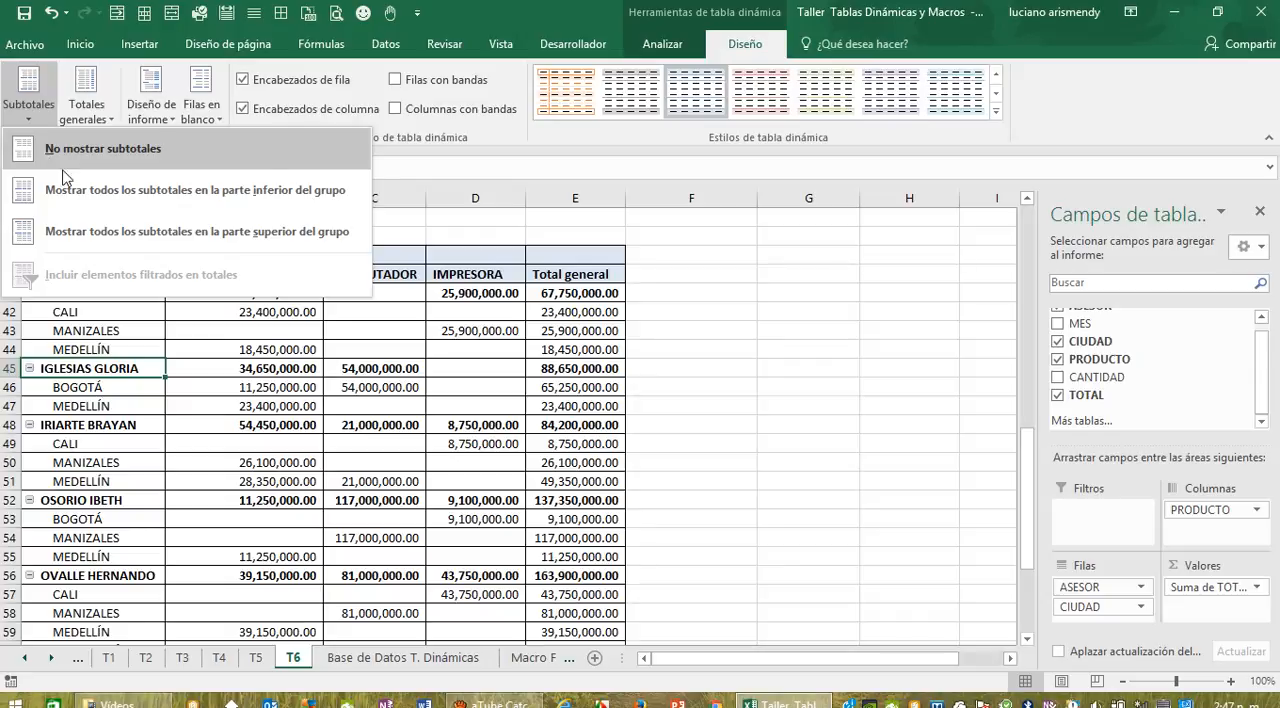
pyautogui.click(92, 200)
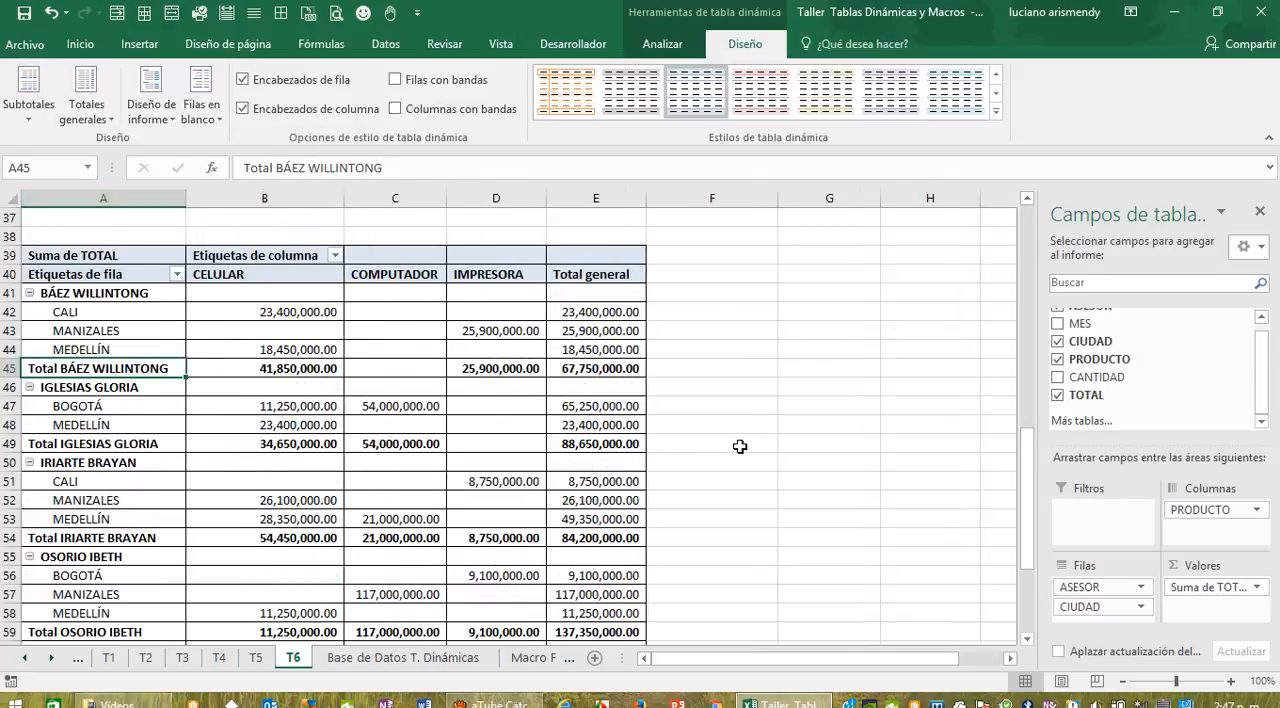
pyautogui.click(698, 522)
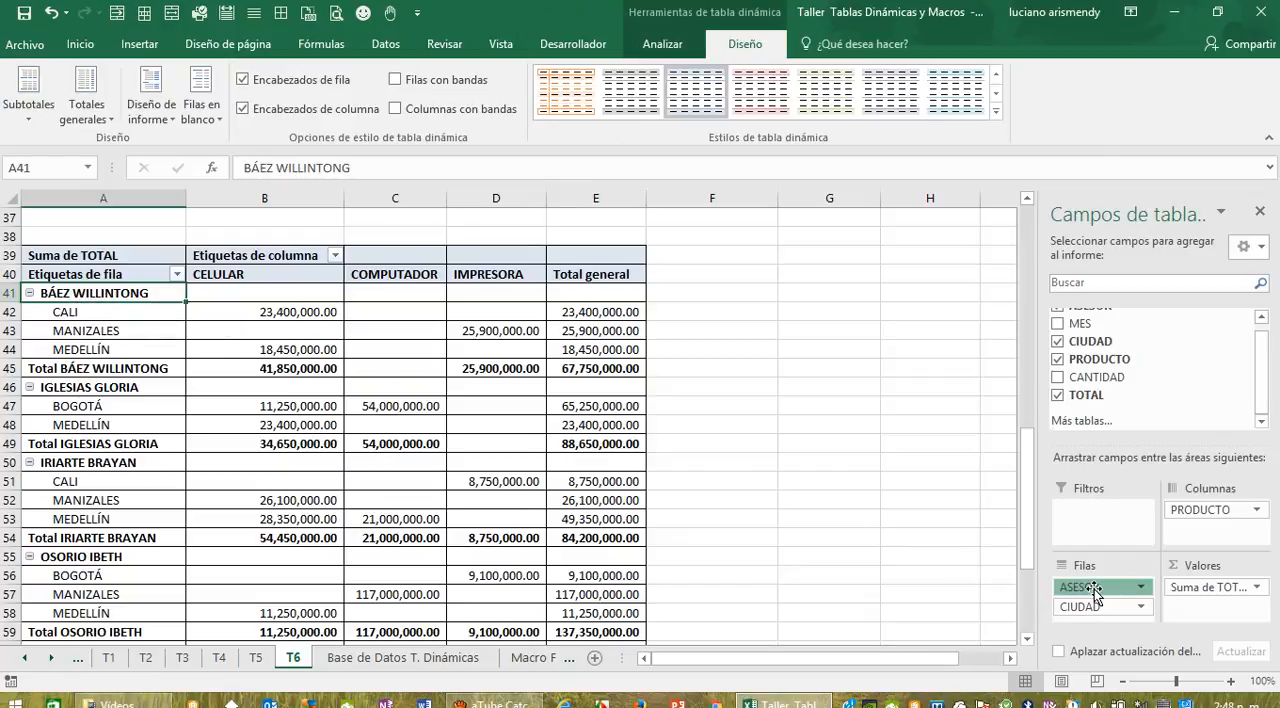
# Step: Remove ASESOR from the rows of the second T6 pivot table and add it again below CIUDAD
pyautogui.moveTo(1094, 589); pyautogui.dragTo(1150, 462)
pyautogui.moveTo(1100, 588)
pyautogui.mouseDown()
pyautogui.moveTo(1123, 397)
pyautogui.moveTo(1102, 594)
pyautogui.mouseUp()
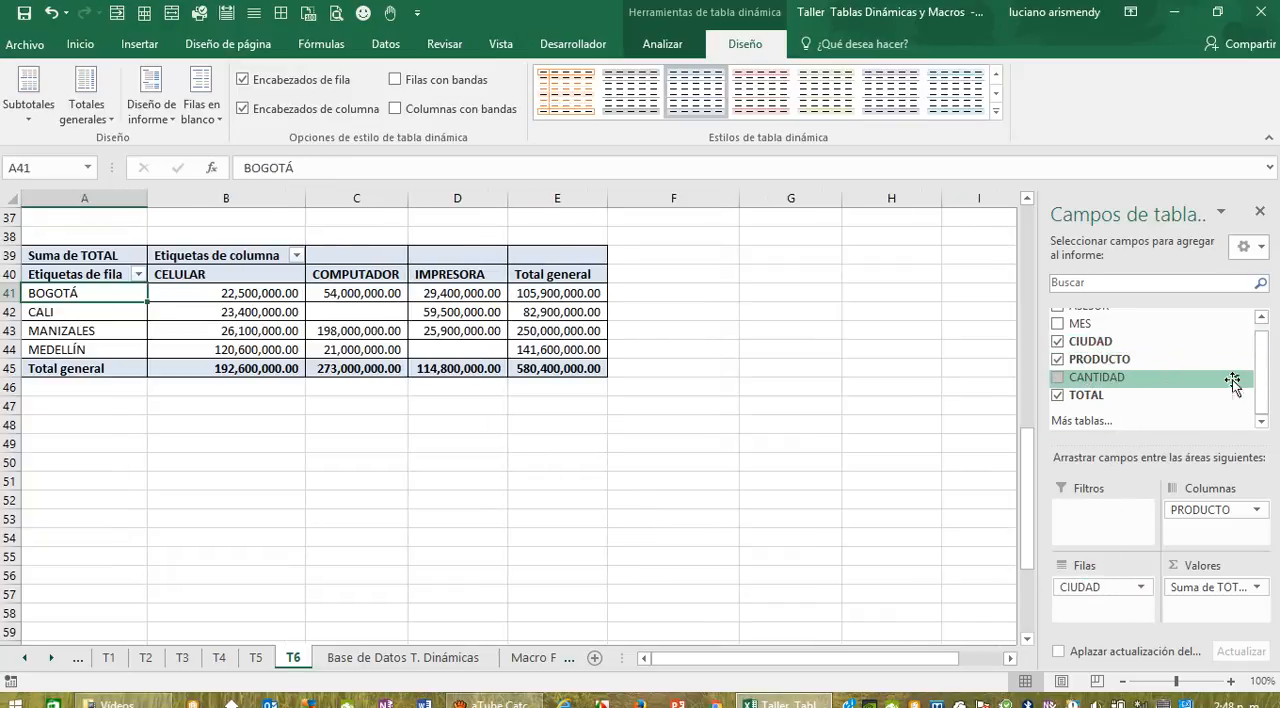
pyautogui.scroll(1, 1260, 372)
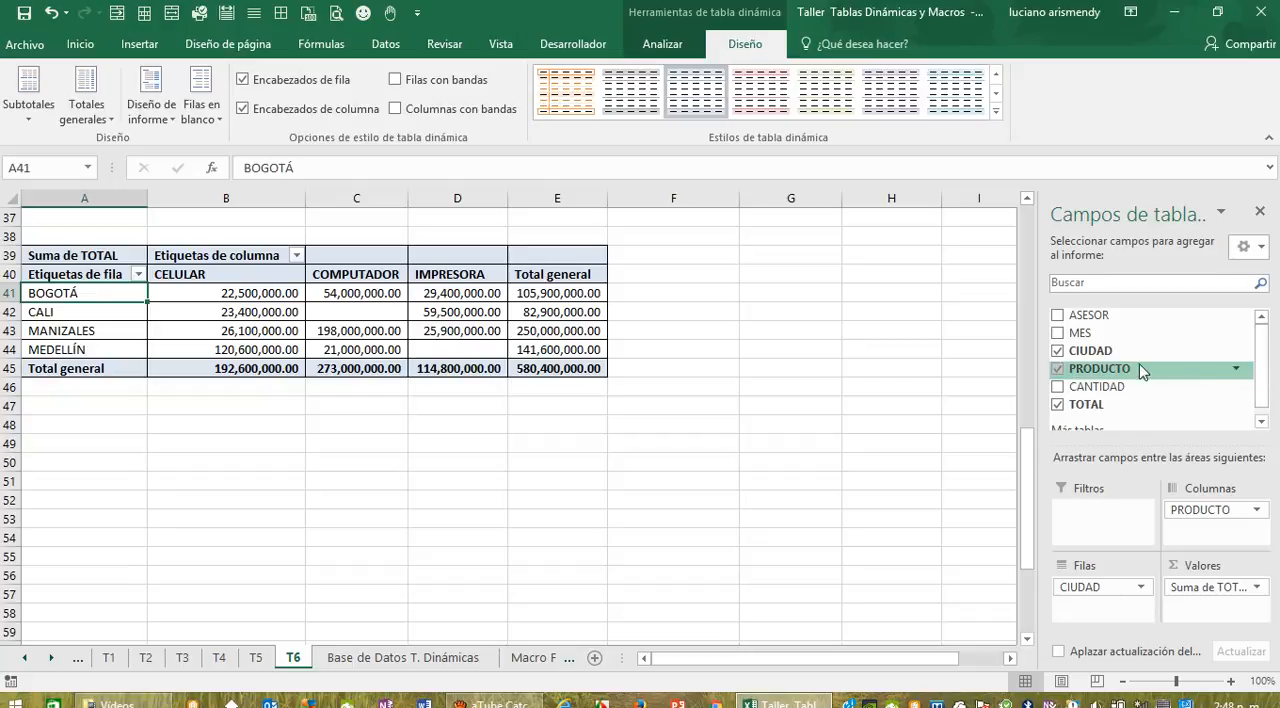
pyautogui.moveTo(1100, 316); pyautogui.dragTo(1097, 622)
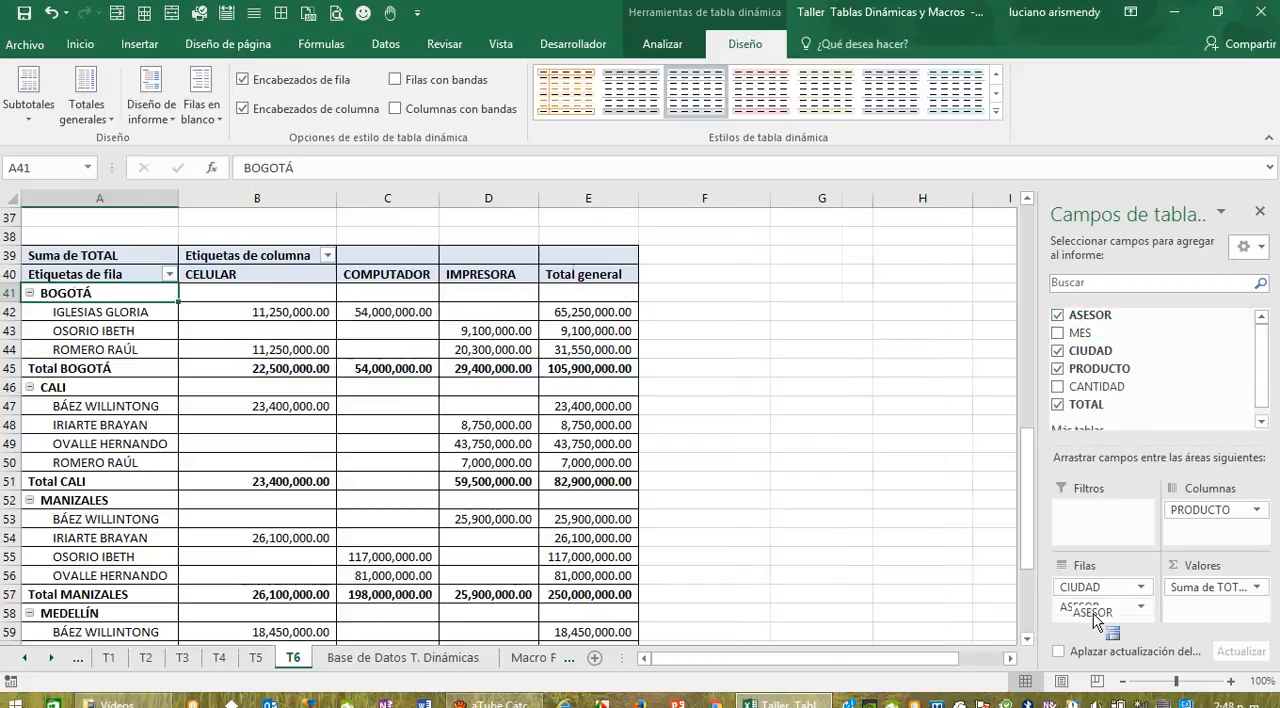